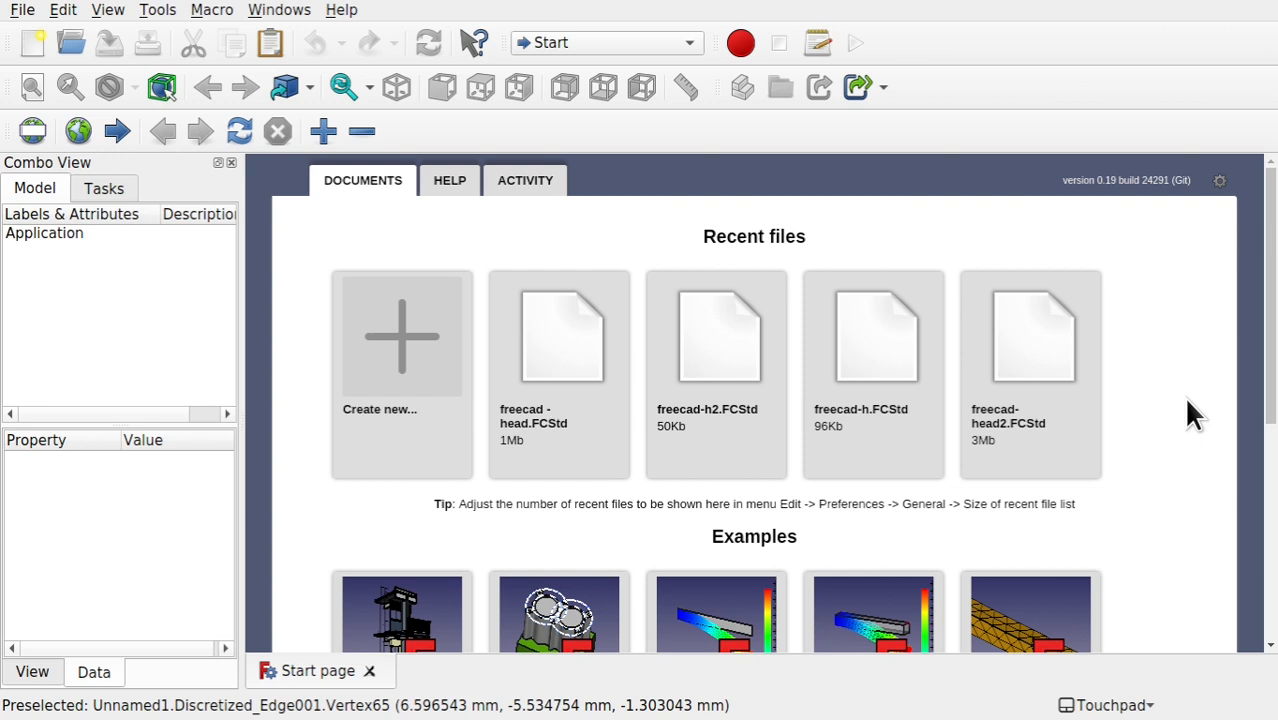
Step: Create a new document and start a Sketcher sketch on the XY-Plane with a 0 mm offset
click(417, 391)
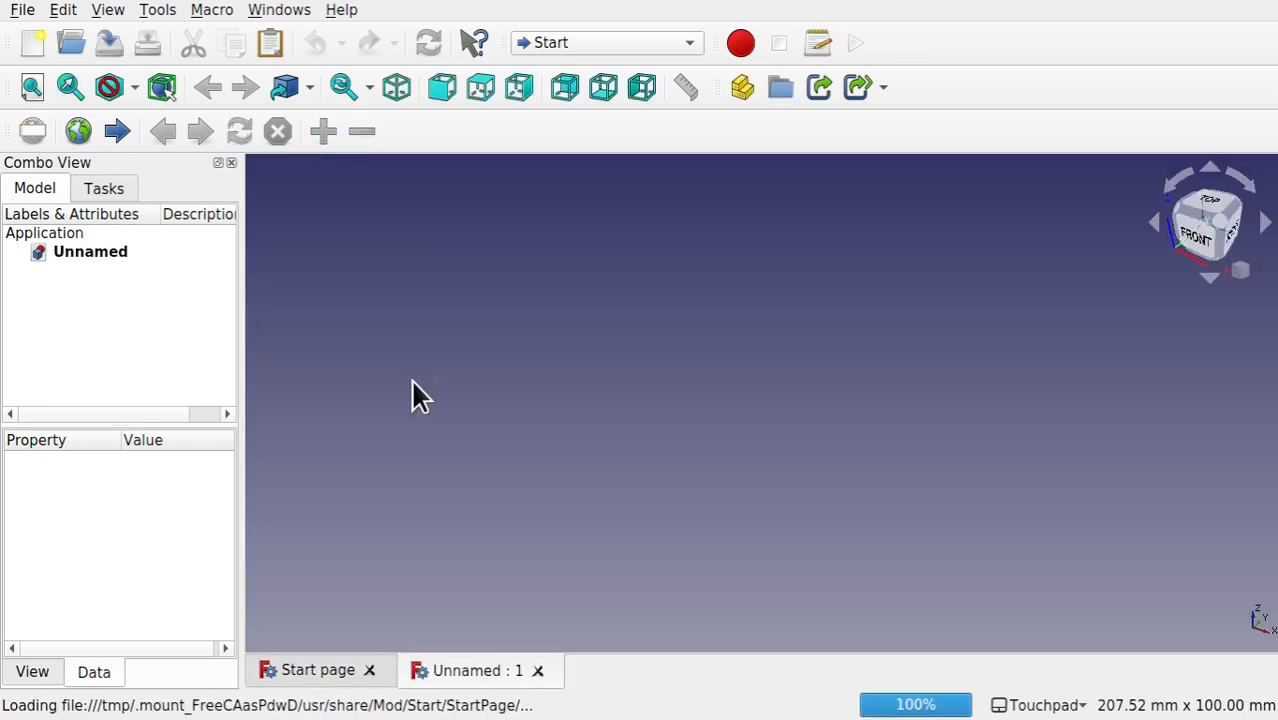
click(571, 46)
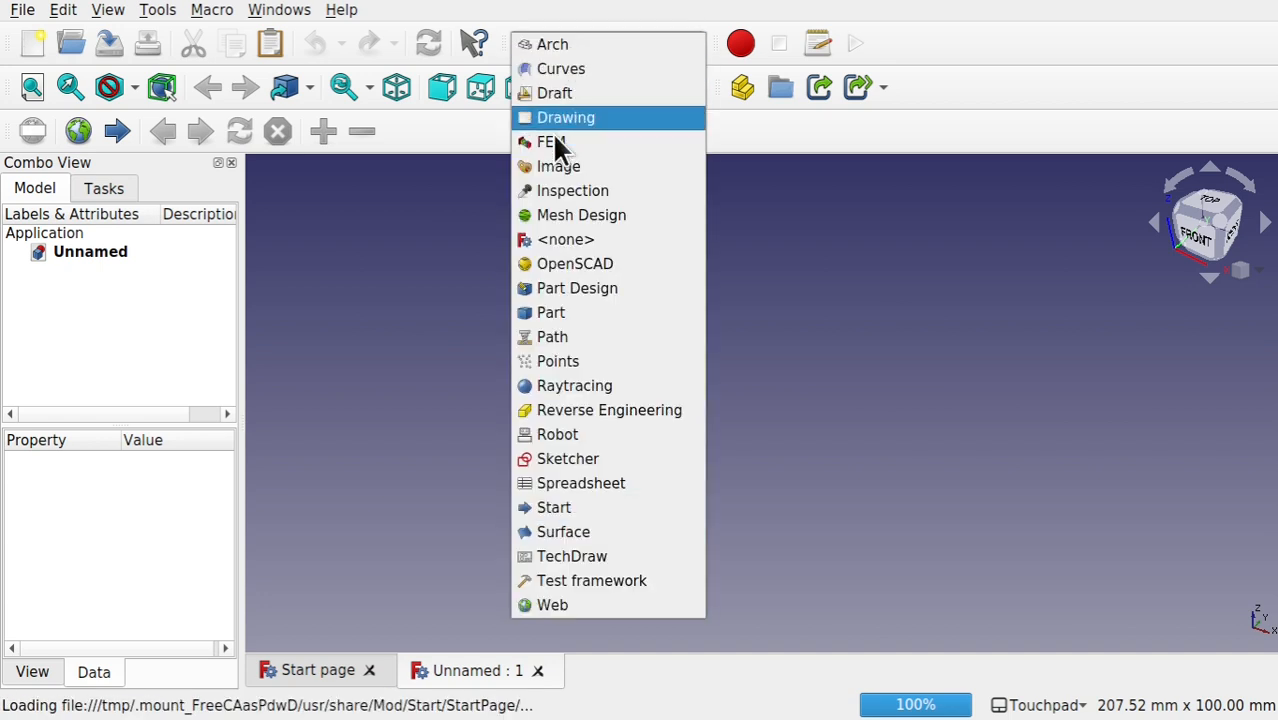
click(604, 456)
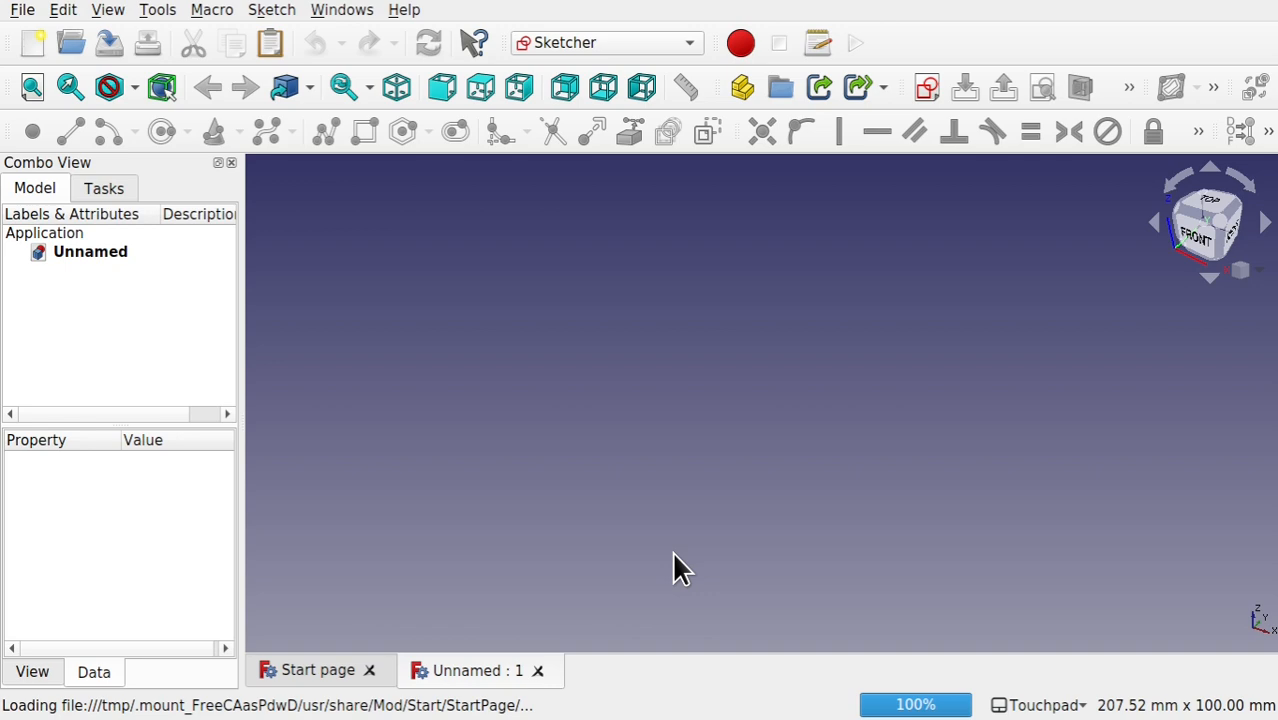
click(926, 87)
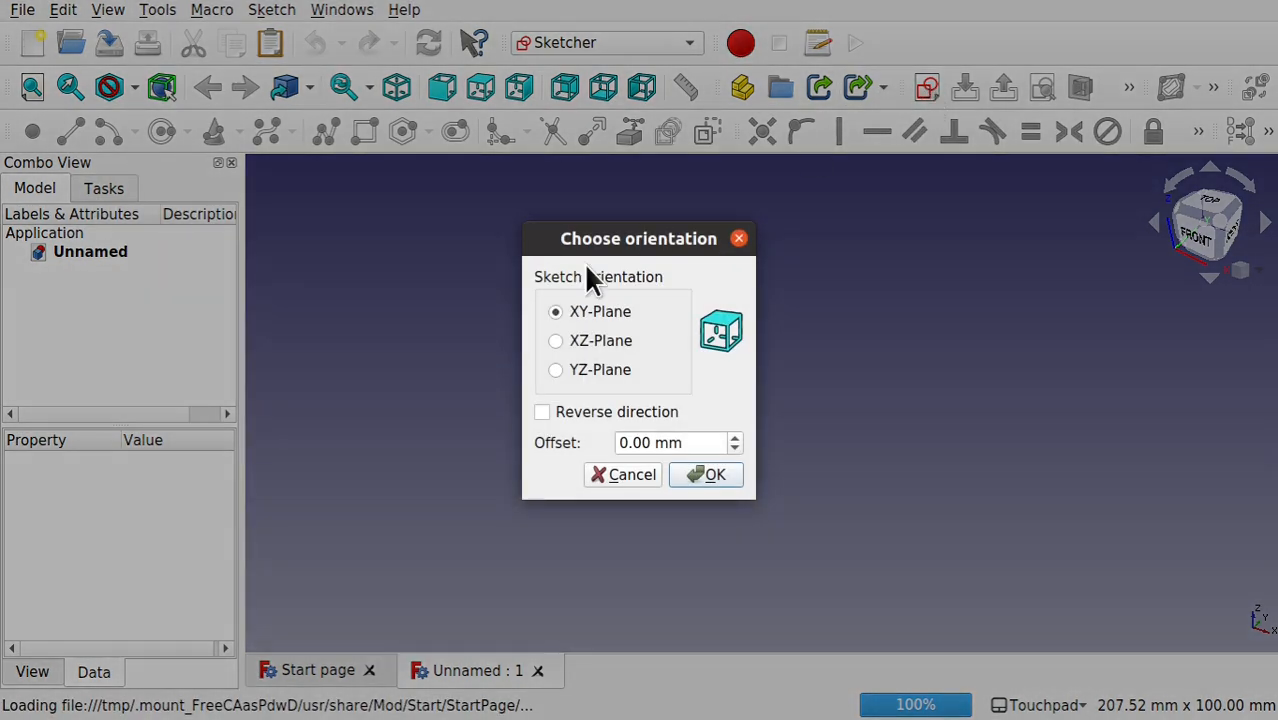
click(701, 469)
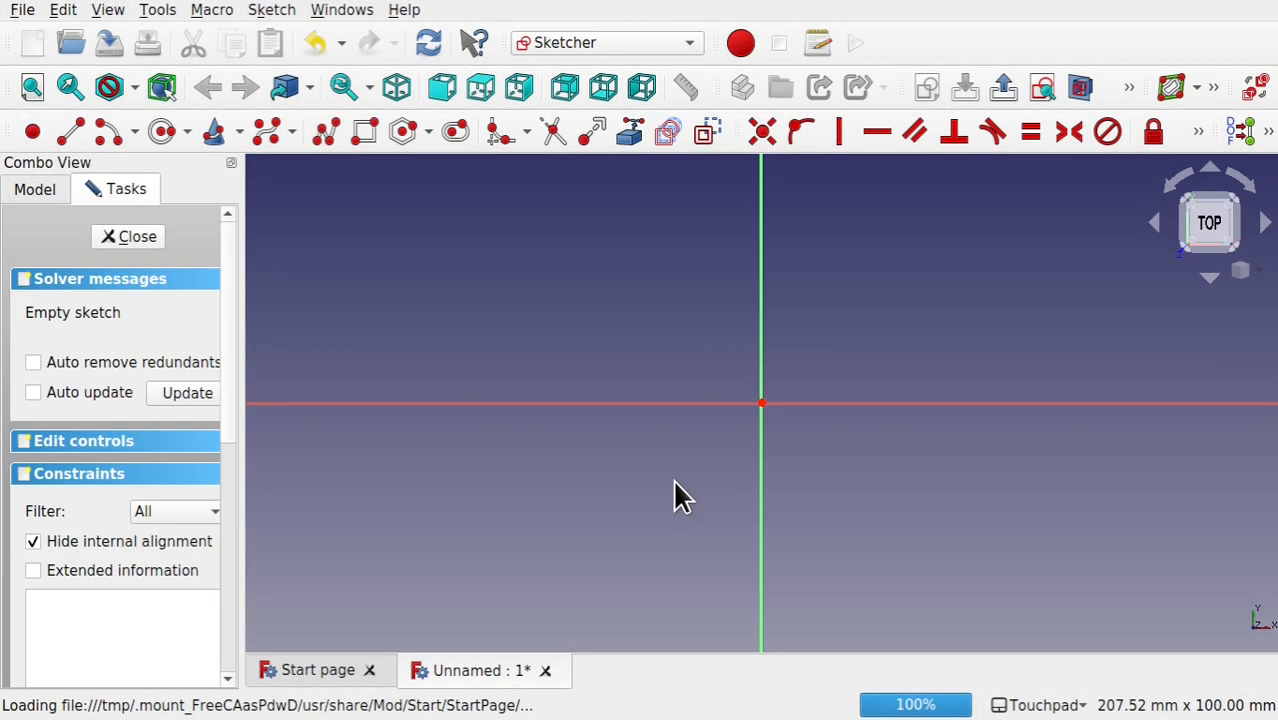
Step: Draw an open B-spline with four control points arching across the vertical axis and close the sketch
click(267, 140)
click(469, 388)
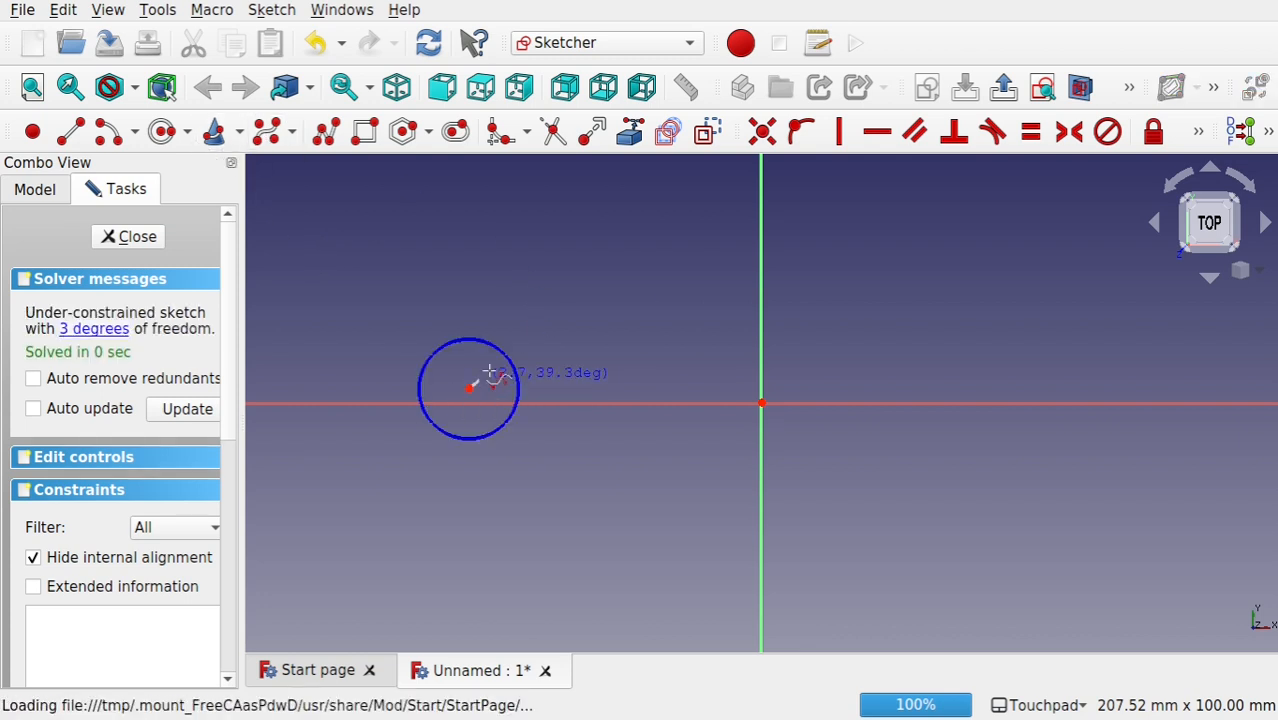
click(681, 235)
click(948, 297)
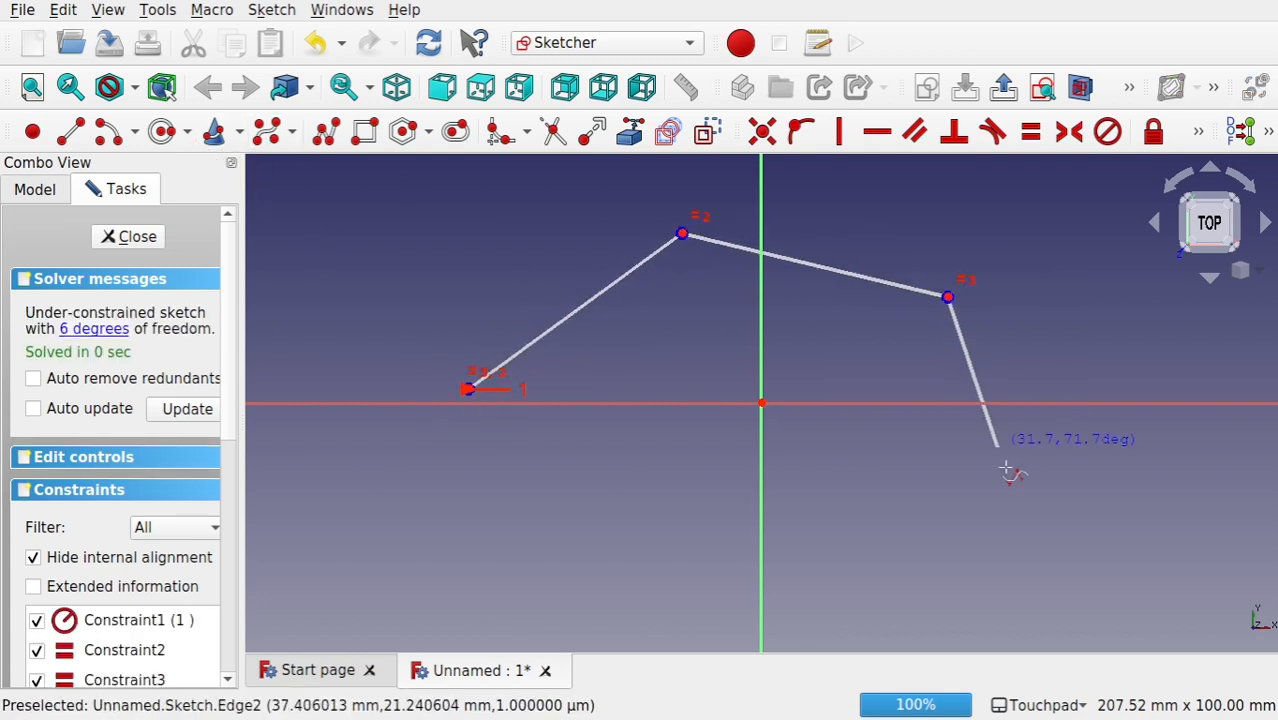
click(1061, 514)
right_click(1061, 514)
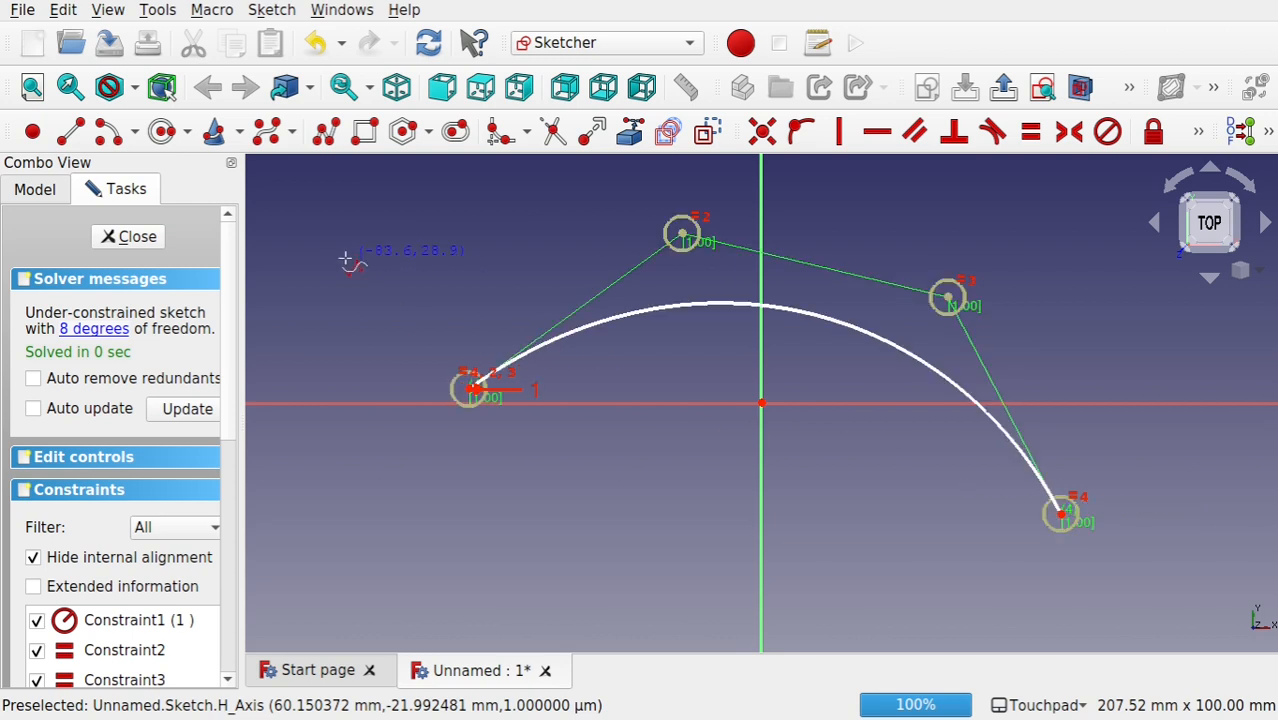
click(113, 237)
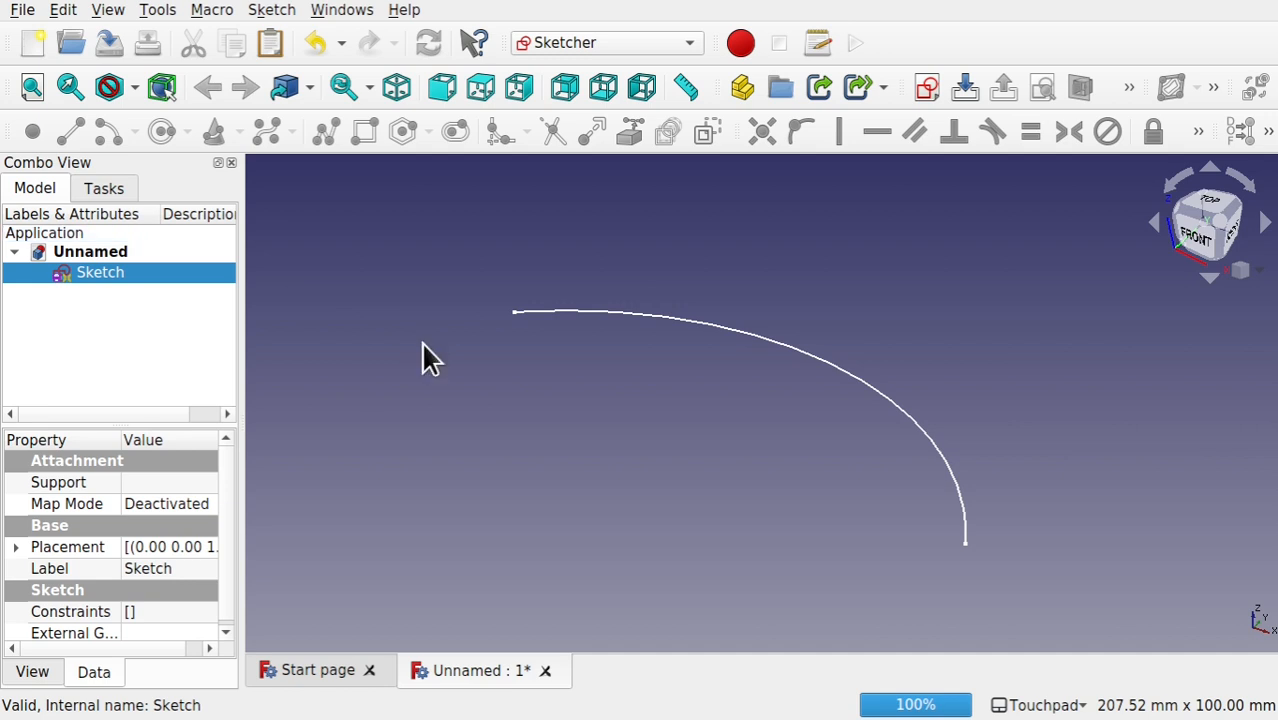
Step: Start a second, separate sketch on the XZ-Plane with a 0 mm offset
click(422, 343)
click(114, 274)
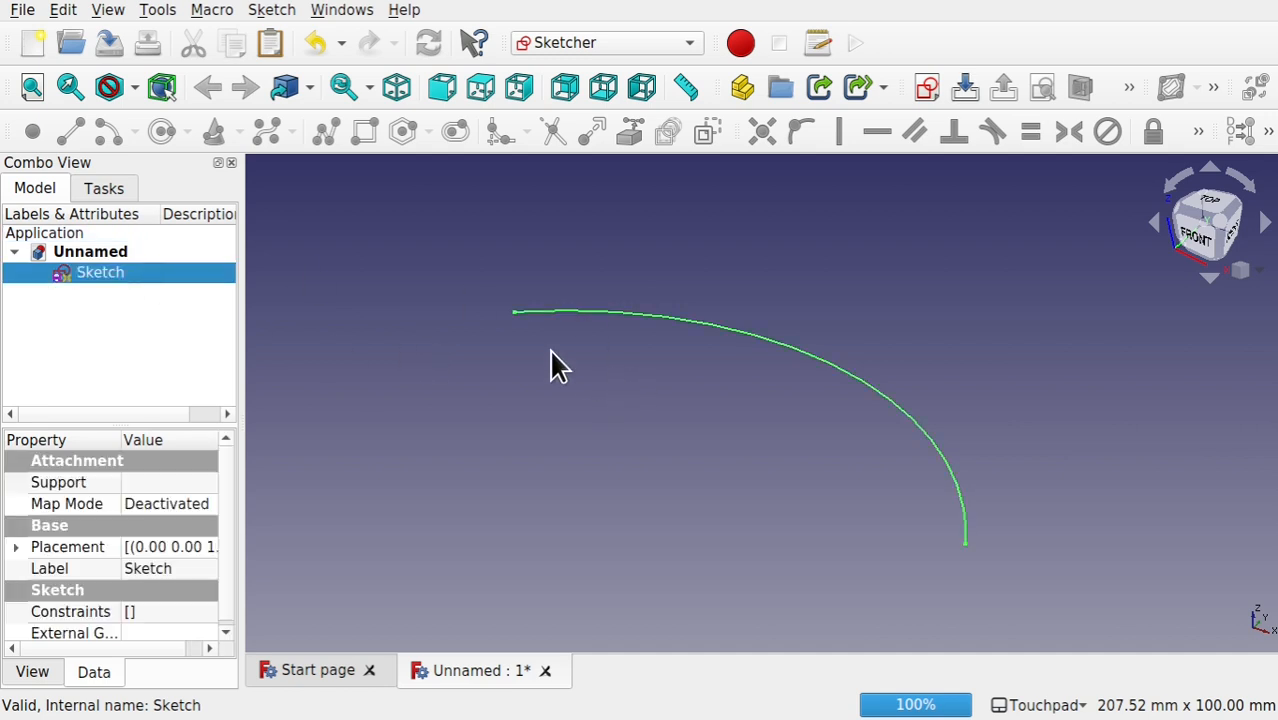
click(599, 445)
click(930, 84)
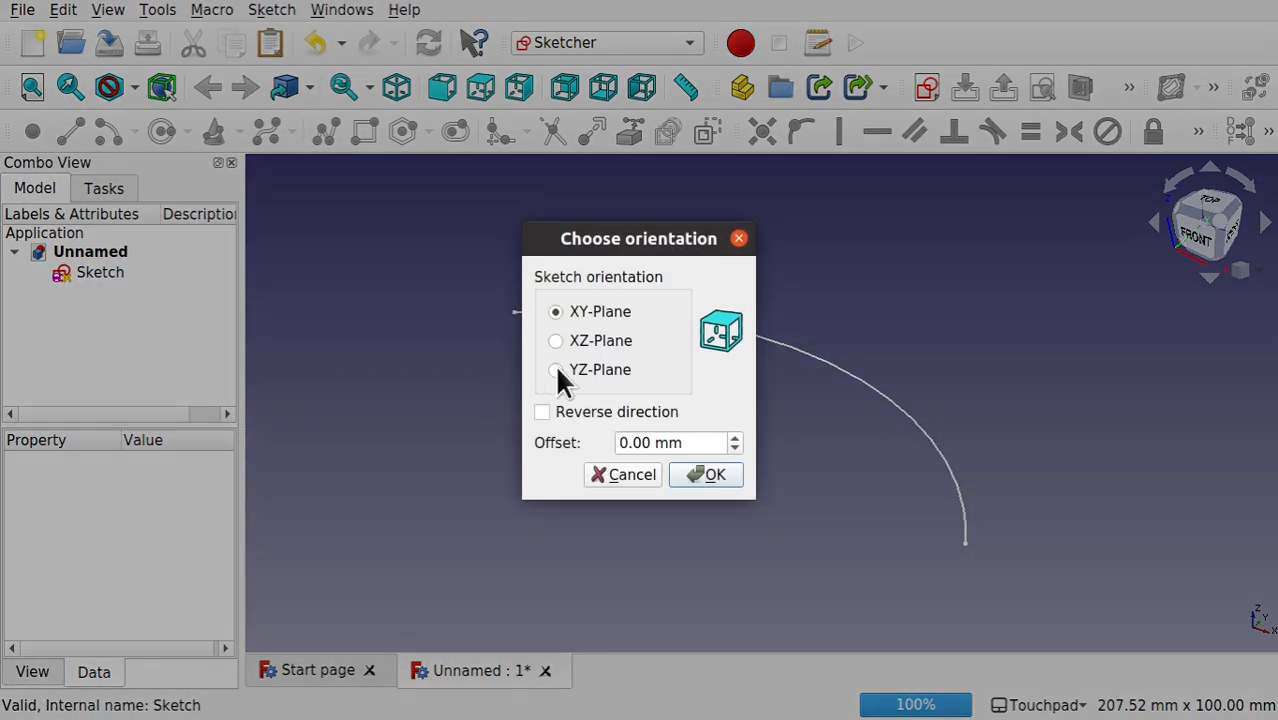
click(585, 341)
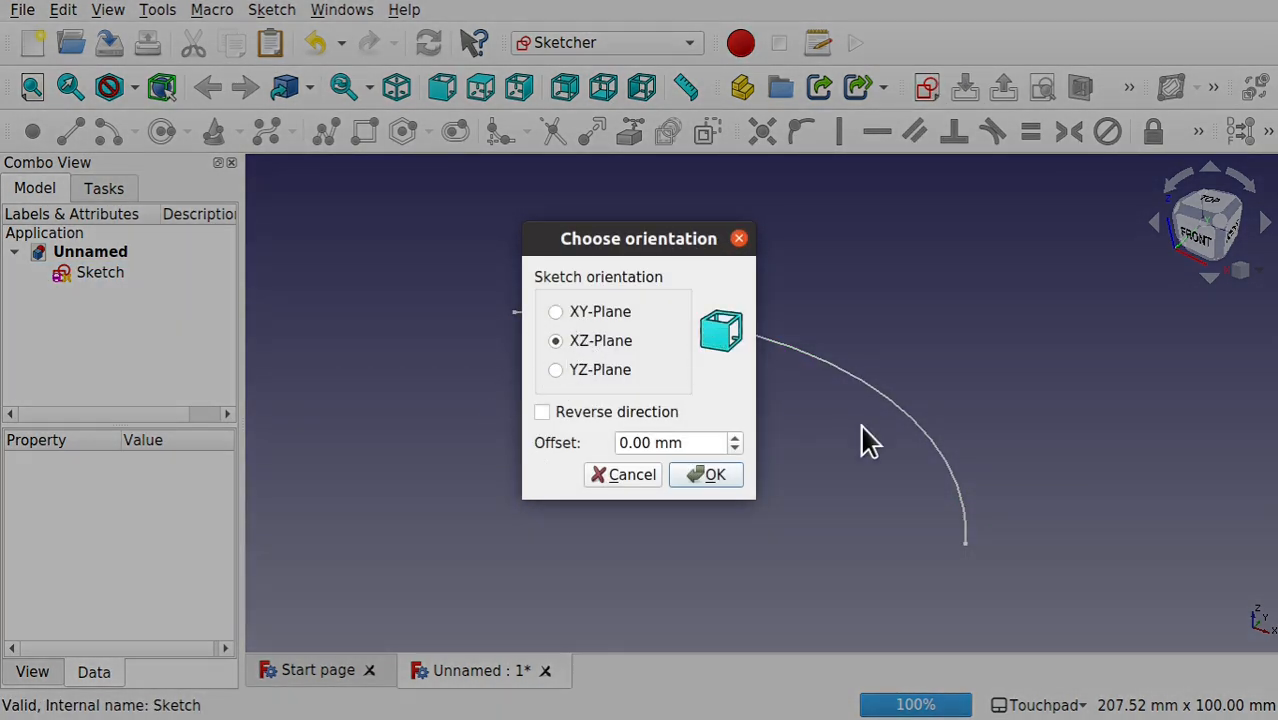
click(705, 476)
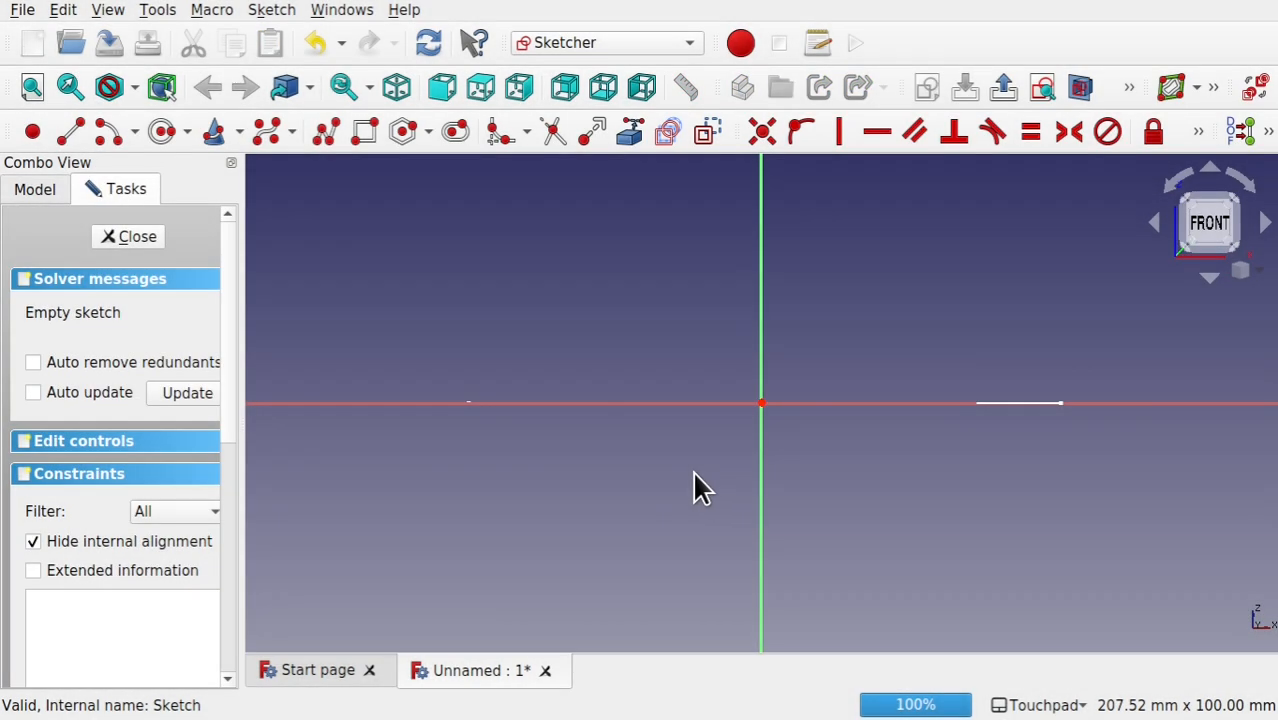
Step: Draw an open B-spline with five control points, rising at first and descending across the vertical axis, and close the sketch
alt+drag(1001, 366, 938, 411)
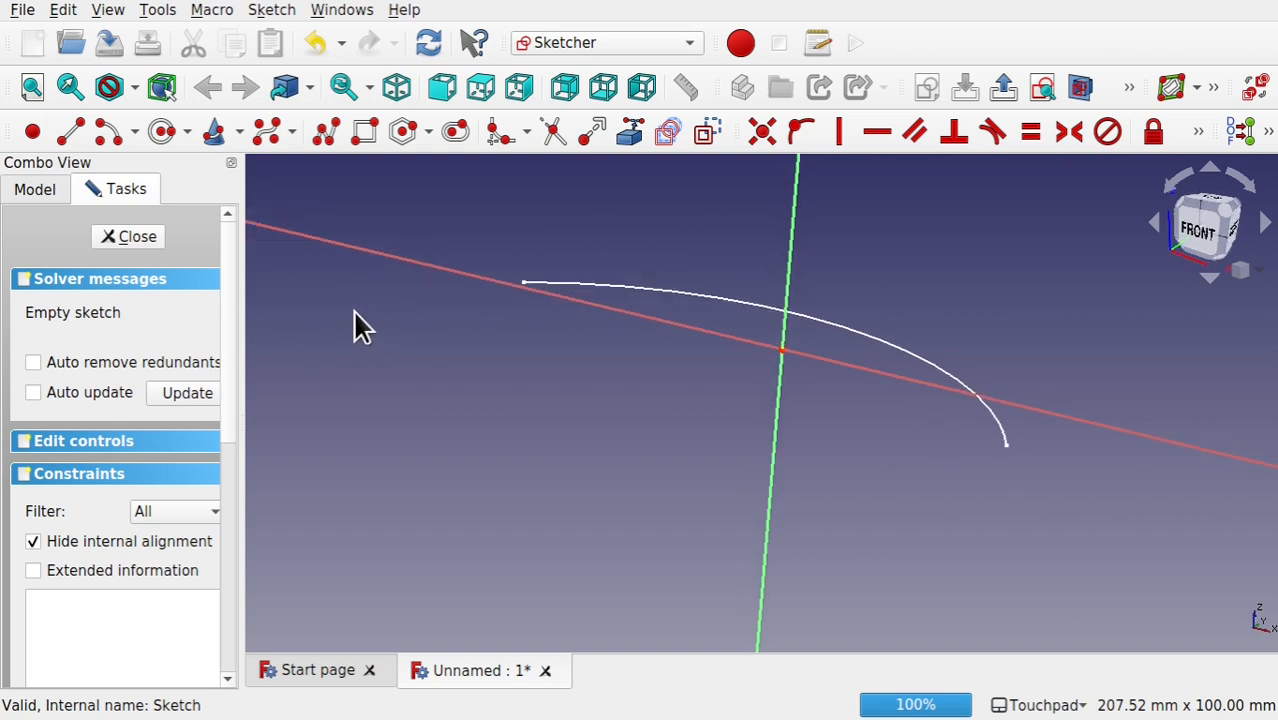
click(268, 138)
click(303, 323)
click(440, 216)
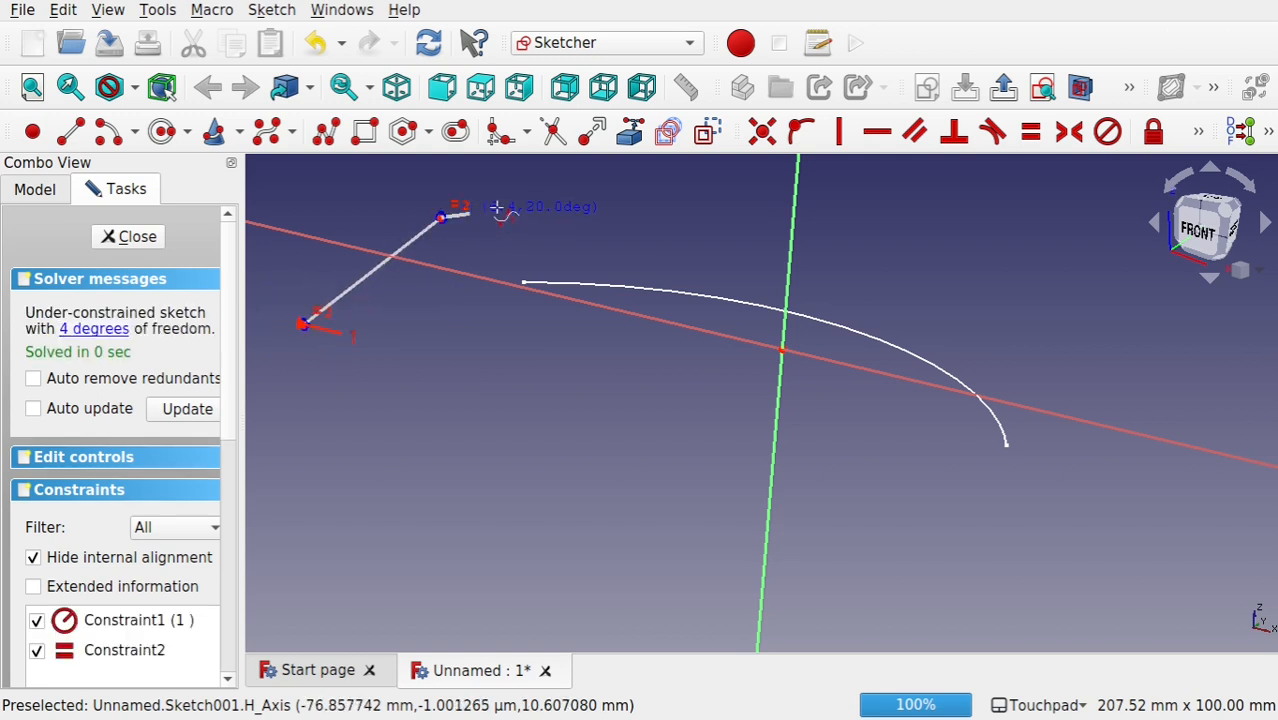
click(611, 201)
click(741, 371)
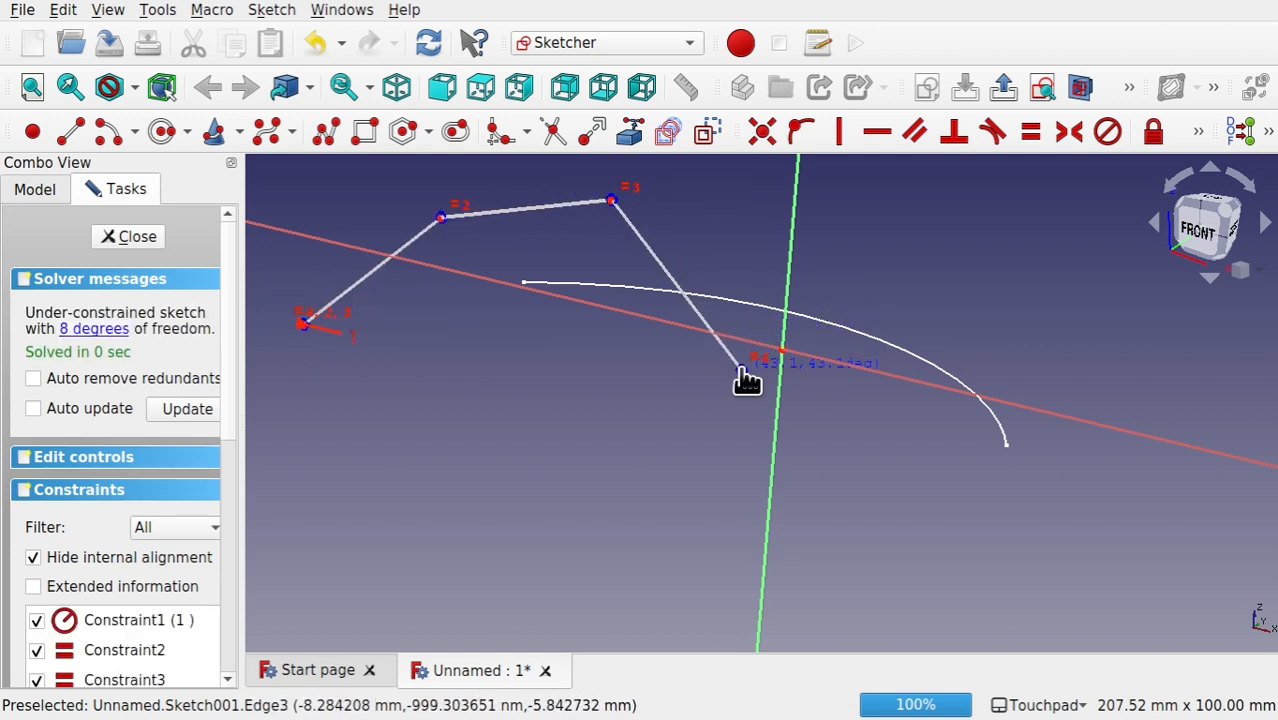
click(897, 453)
right_click(899, 460)
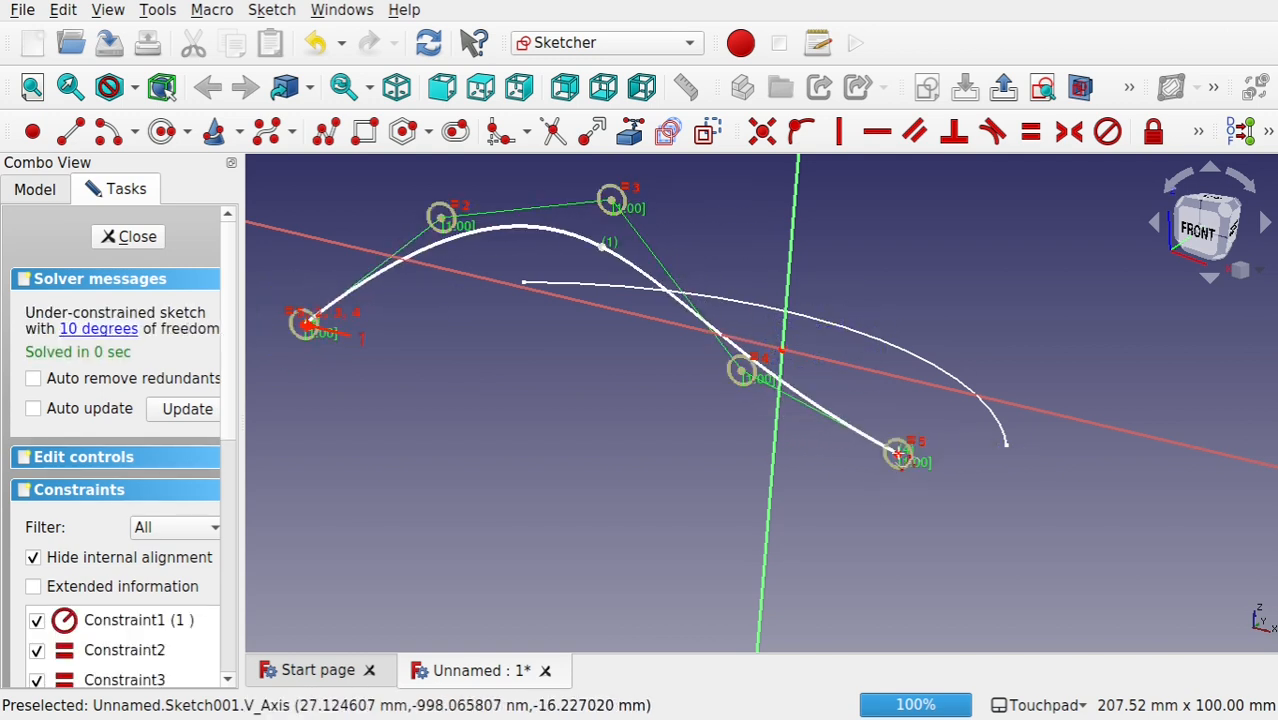
mouse_move(826, 388)
alt+mouse_down()
mouse_move(670, 419)
mouse_move(827, 392)
mouse_move(799, 401)
mouse_move(795, 435)
mouse_move(770, 426)
alt+mouse_up()
click(129, 236)
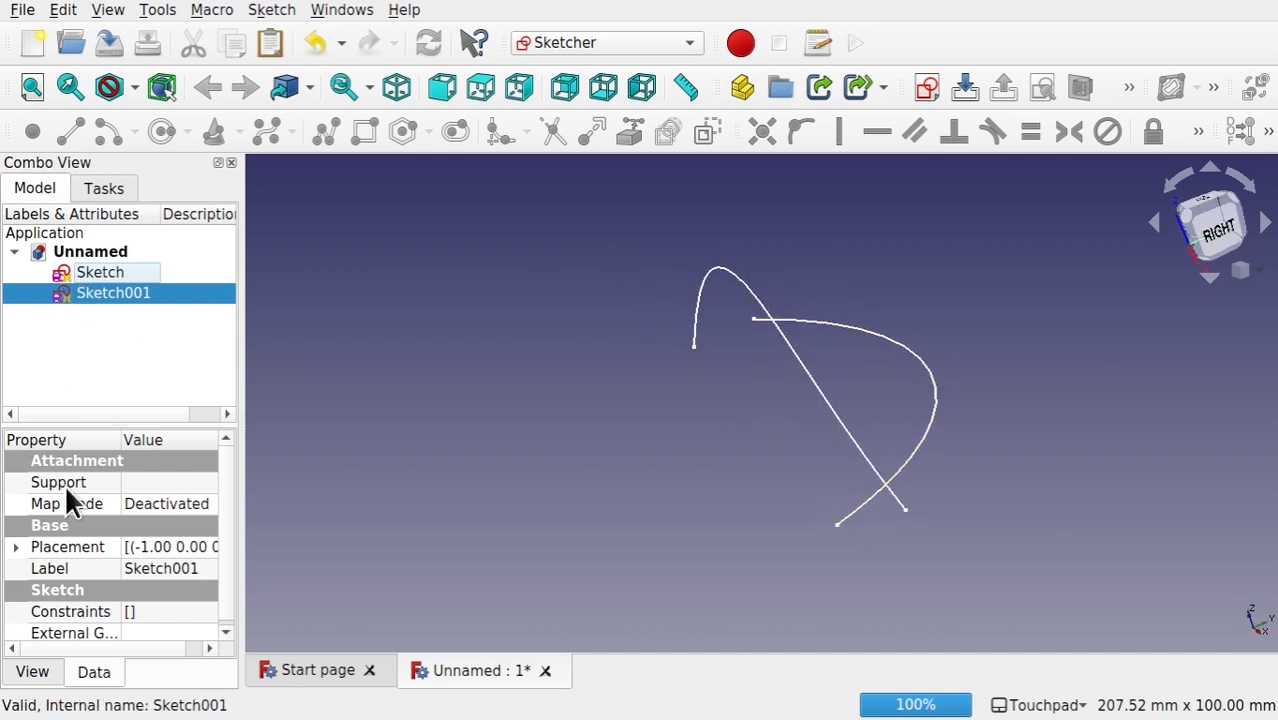
Step: Set the y position in the placement of Sketch001 to -56 mm
drag(246, 528, 407, 531)
click(16, 548)
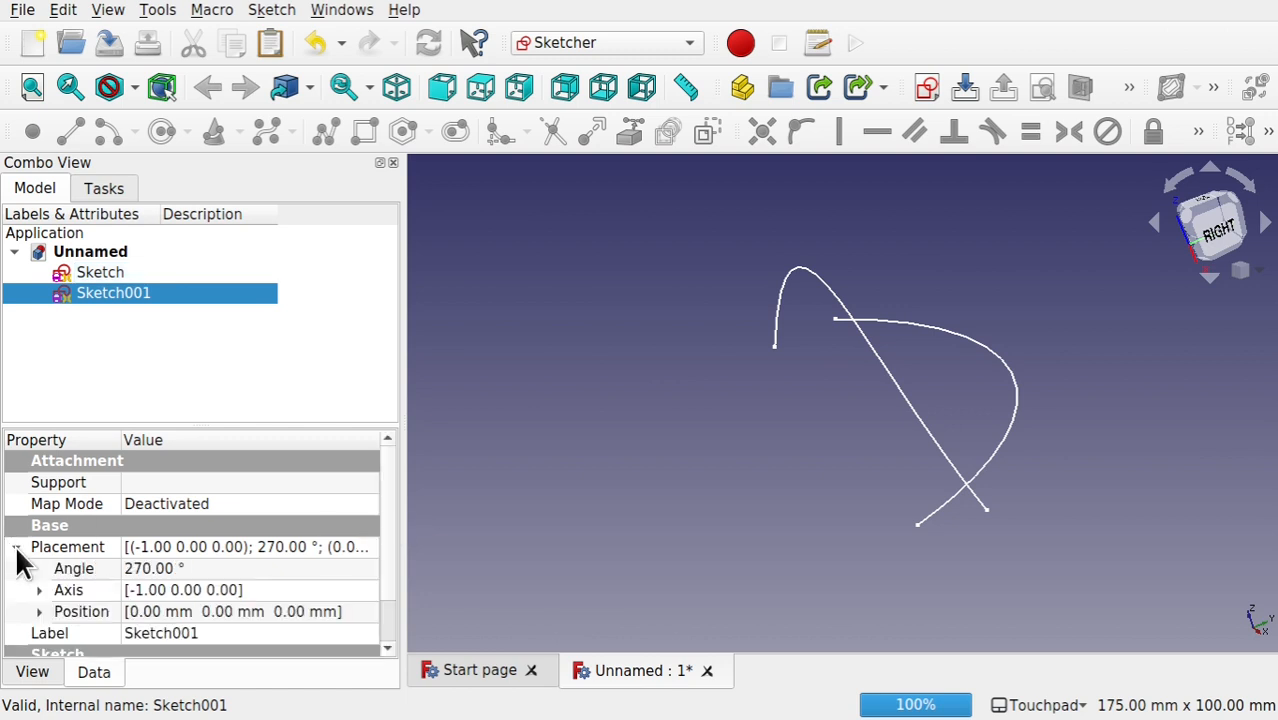
click(40, 612)
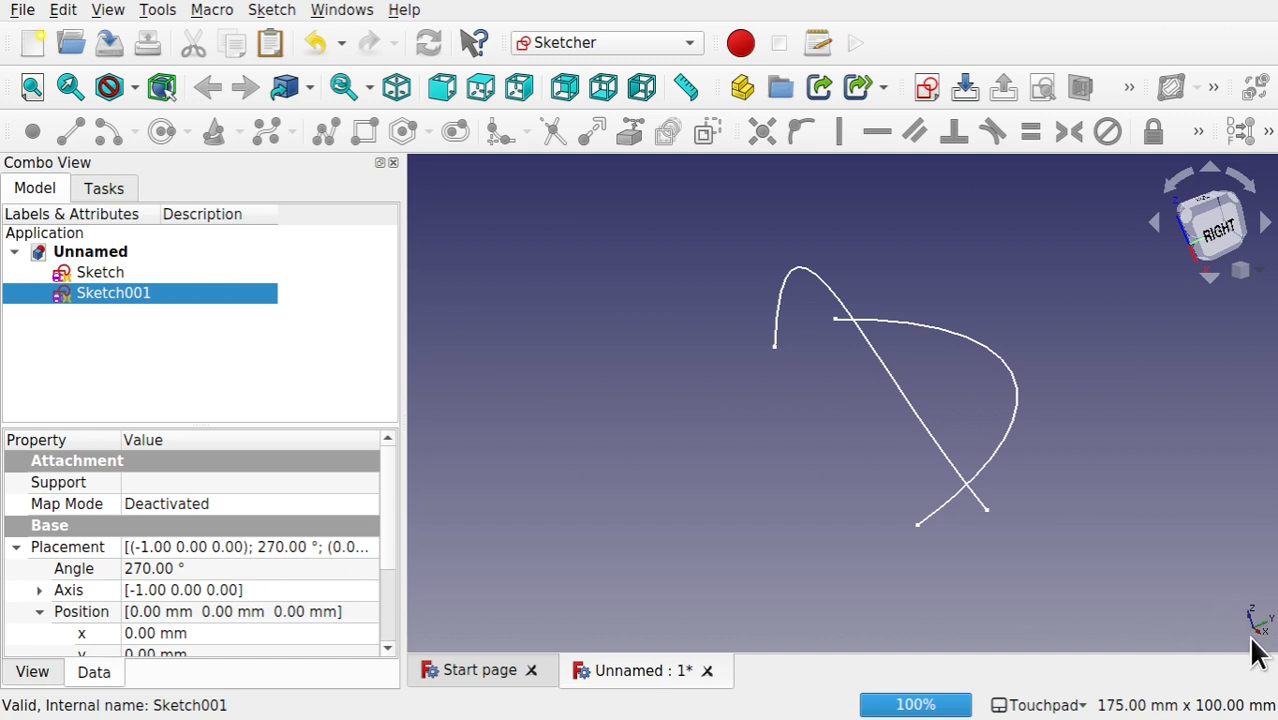
mouse_move(1222, 634)
alt+mouse_down()
mouse_move(1190, 645)
mouse_move(1199, 628)
alt+mouse_up()
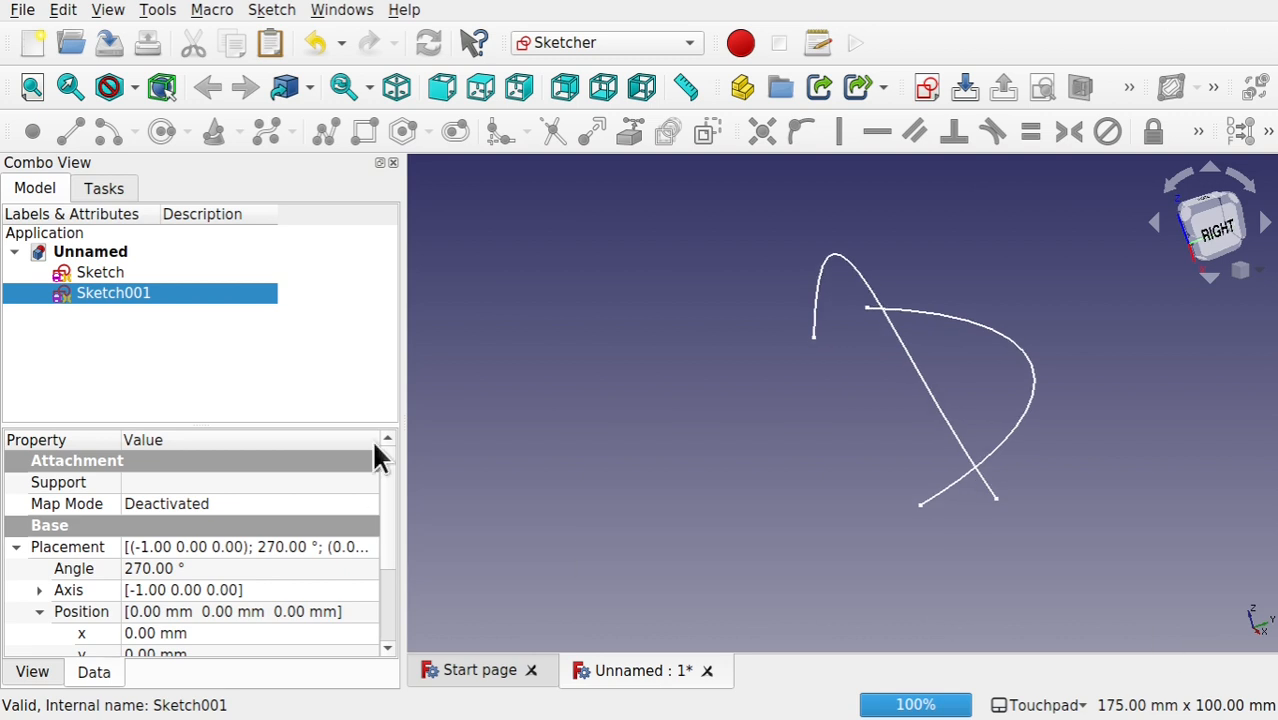
scroll(388, 535, down, 3)
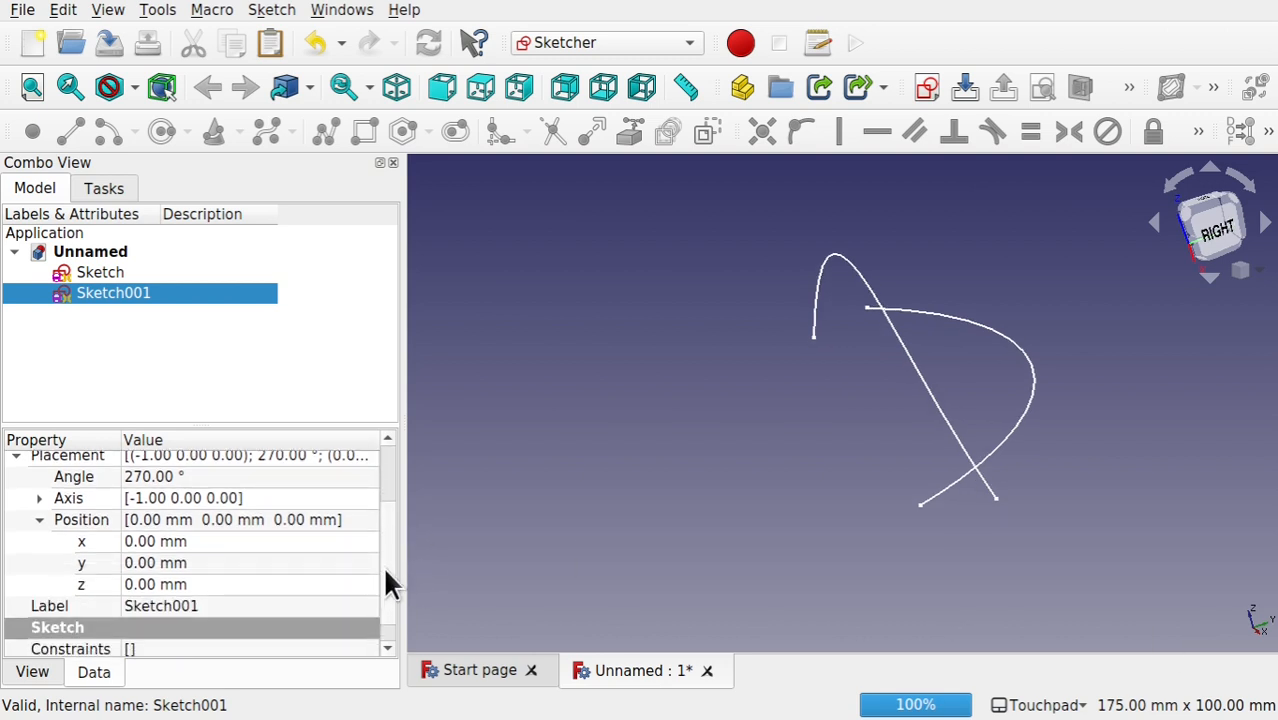
click(204, 563)
scroll(206, 565, down, 20)
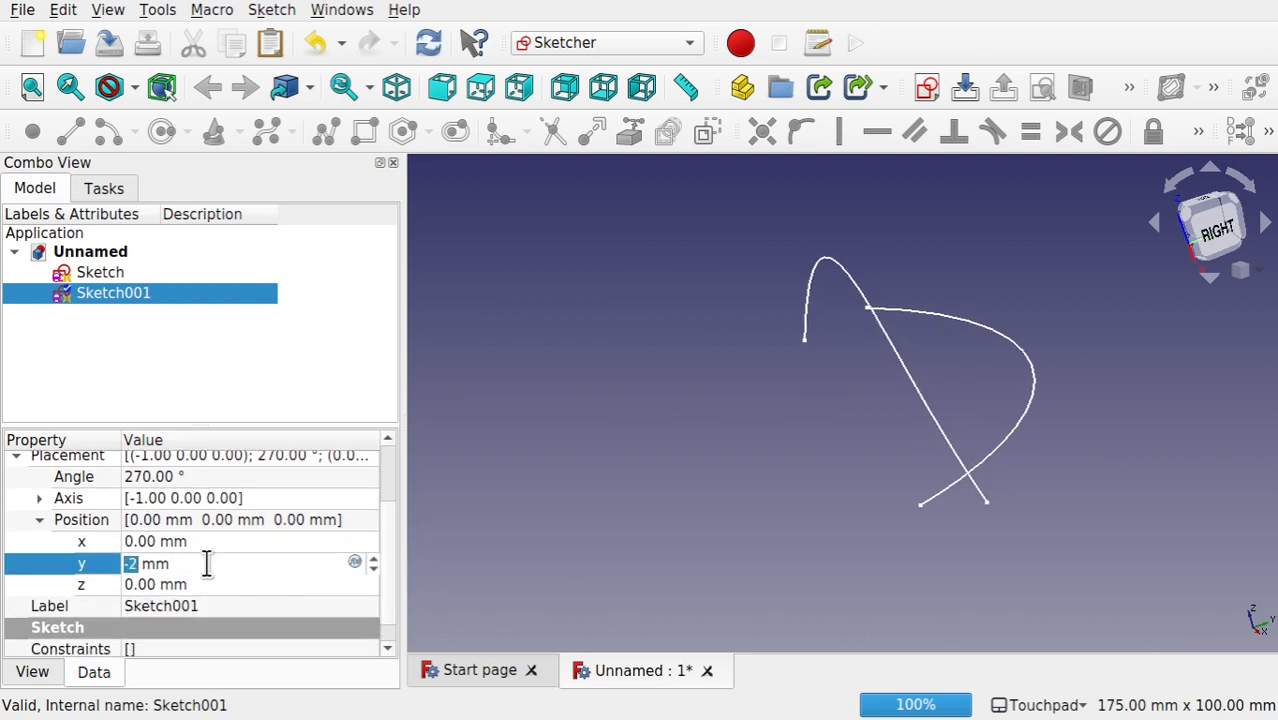
scroll(206, 565, down, 10)
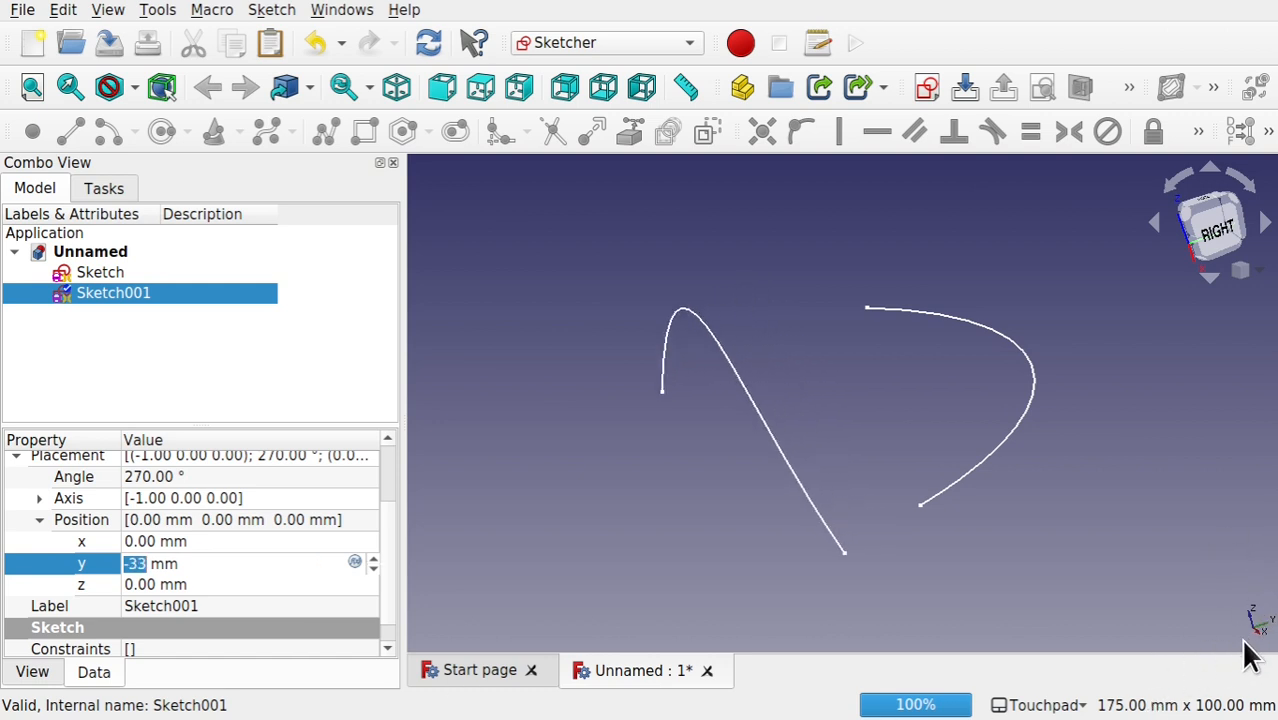
mouse_move(911, 500)
shift+mouse_down()
mouse_move(924, 526)
mouse_move(901, 514)
mouse_move(979, 523)
mouse_move(955, 530)
shift+mouse_up()
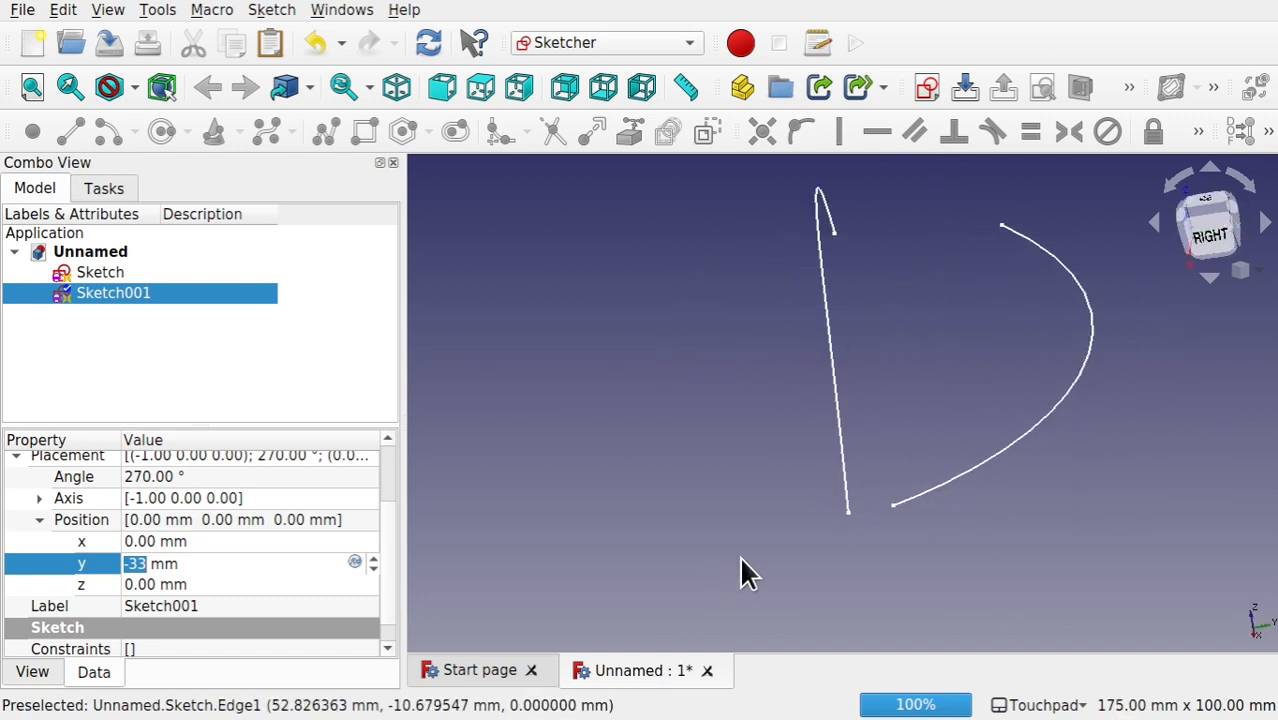
key(Down)
key(Down)
key(Down)
key(Down)
key(Down)
key(Down)
key(Down)
key(Down)
key(Down)
key(Down)
key(Down)
key(Down)
key(Down)
key(Down)
key(Down)
key(Down)
key(Down)
key(Down)
key(Down)
key(Down)
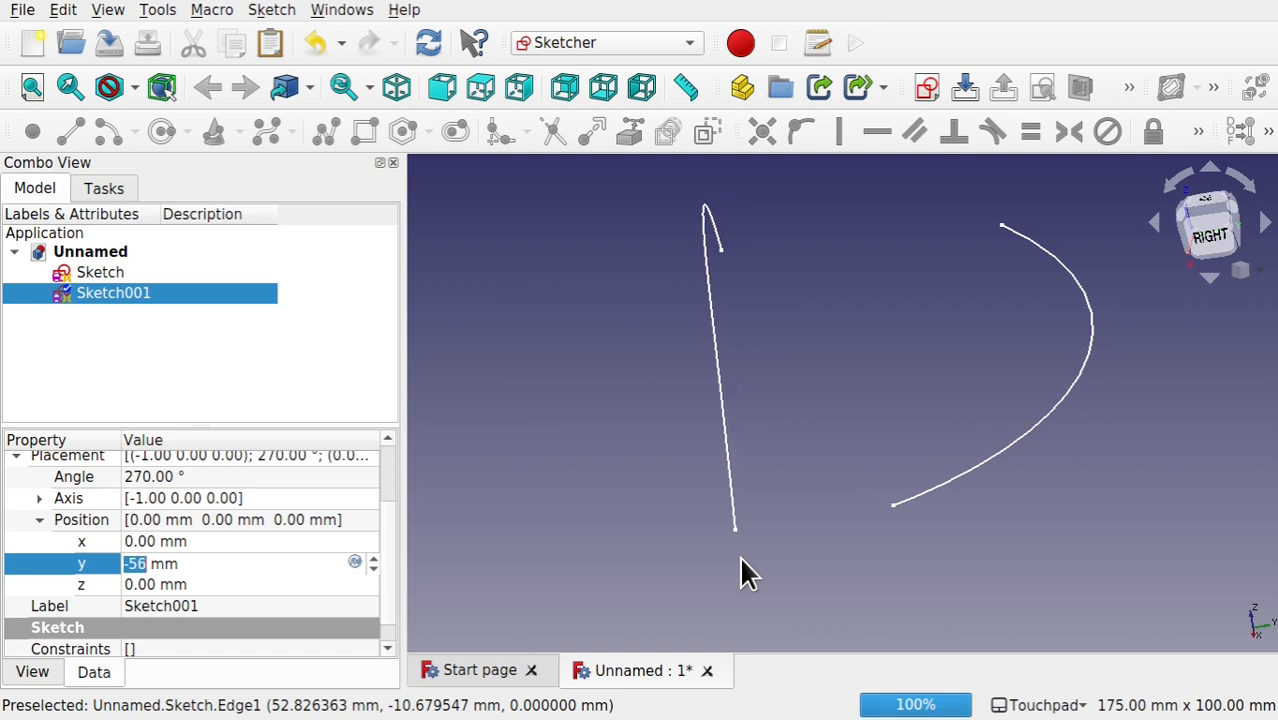
Step: Try rotating the first sketch by -2° about its Z axis
click(1029, 438)
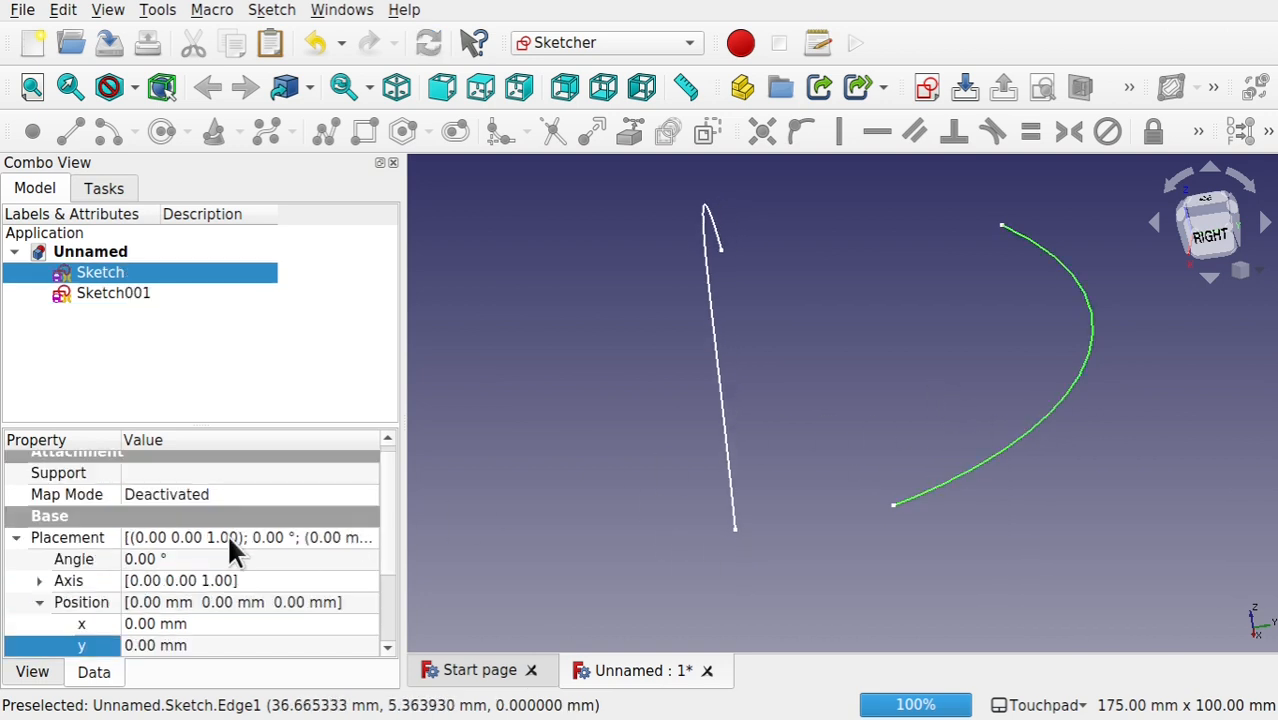
click(216, 560)
key(Down)
key(Down)
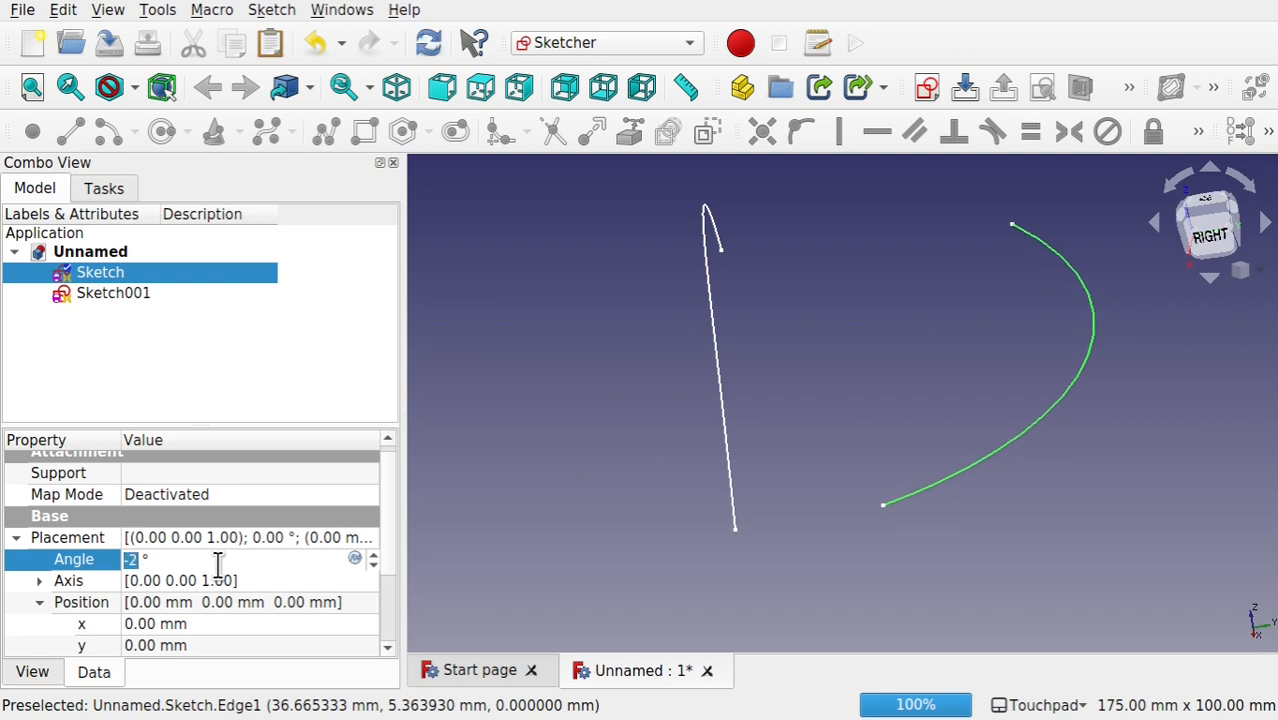
key(Up)
key(Up)
click(385, 545)
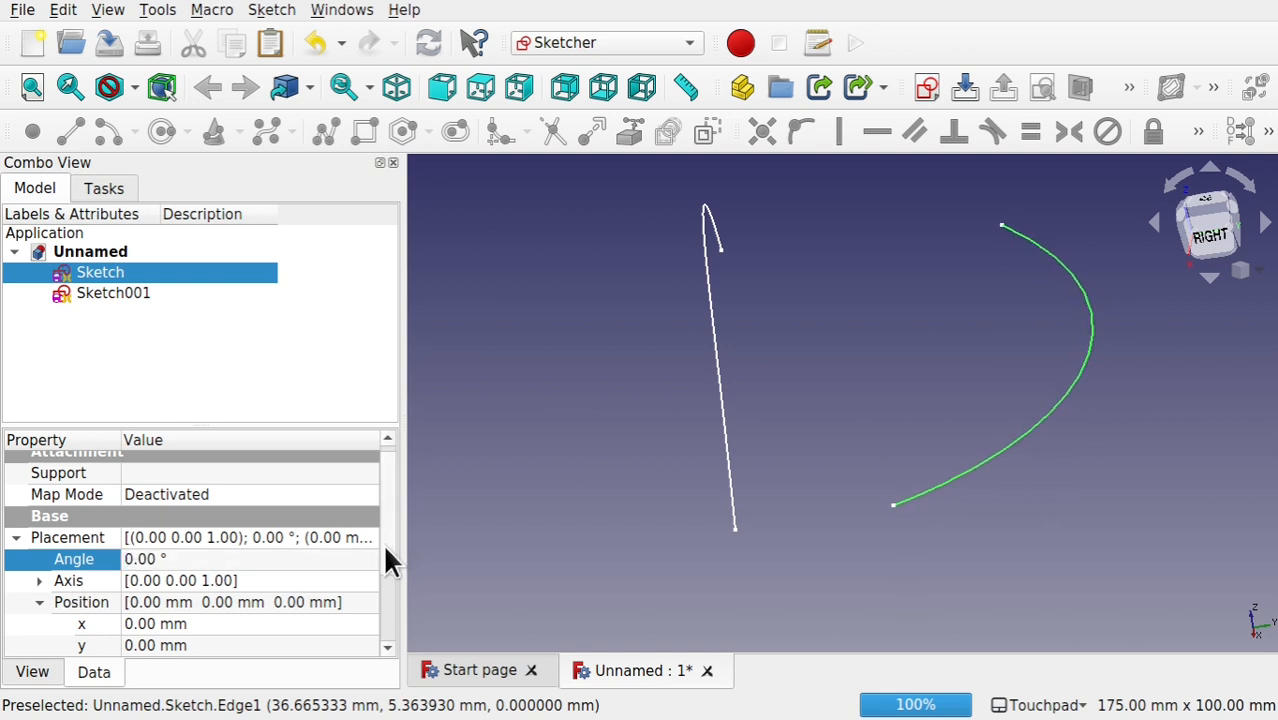
Step: Change the first sketch's rotation axis by setting its y component to 1 and its z component to 0
drag(385, 548, 388, 599)
click(40, 503)
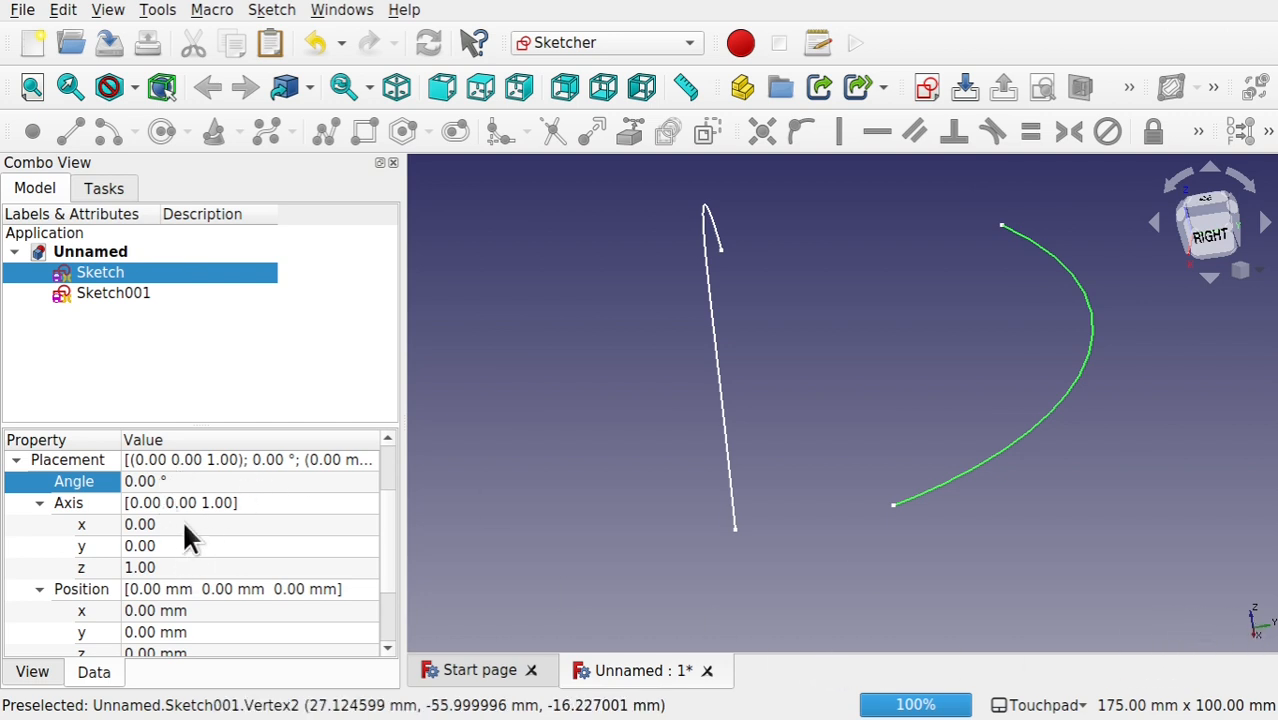
click(192, 546)
click(194, 546)
key(Up)
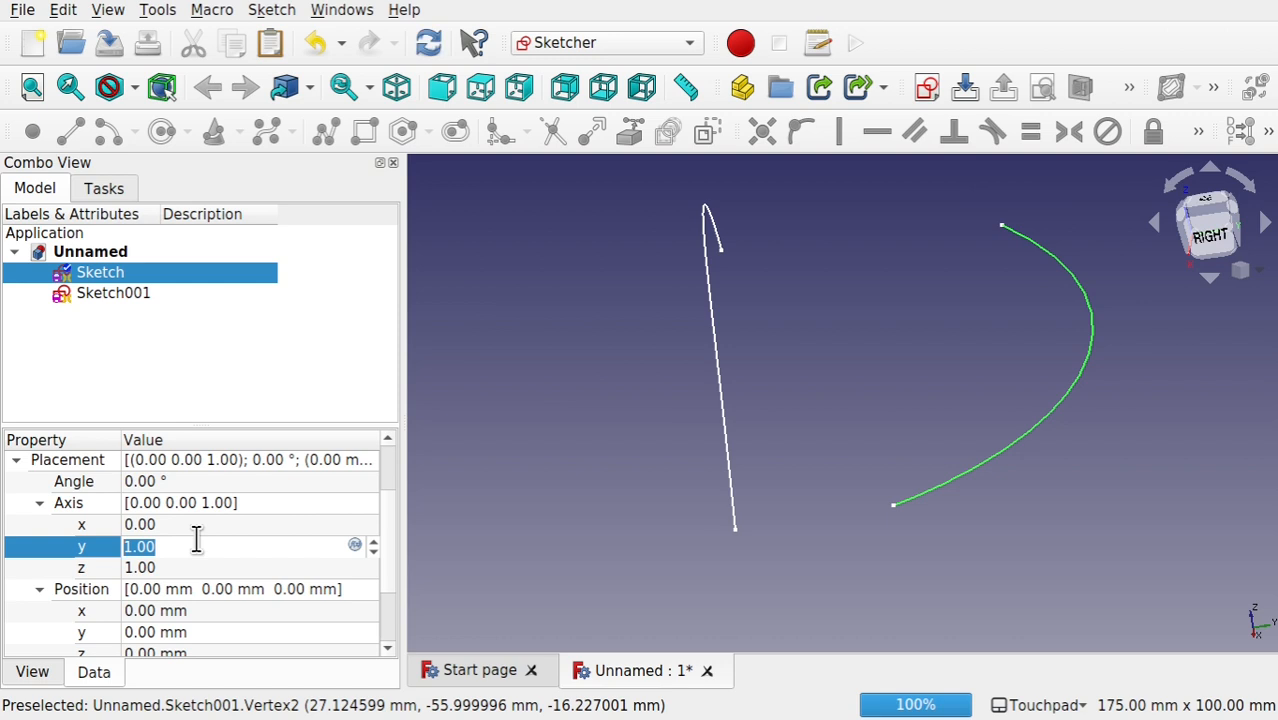
click(158, 568)
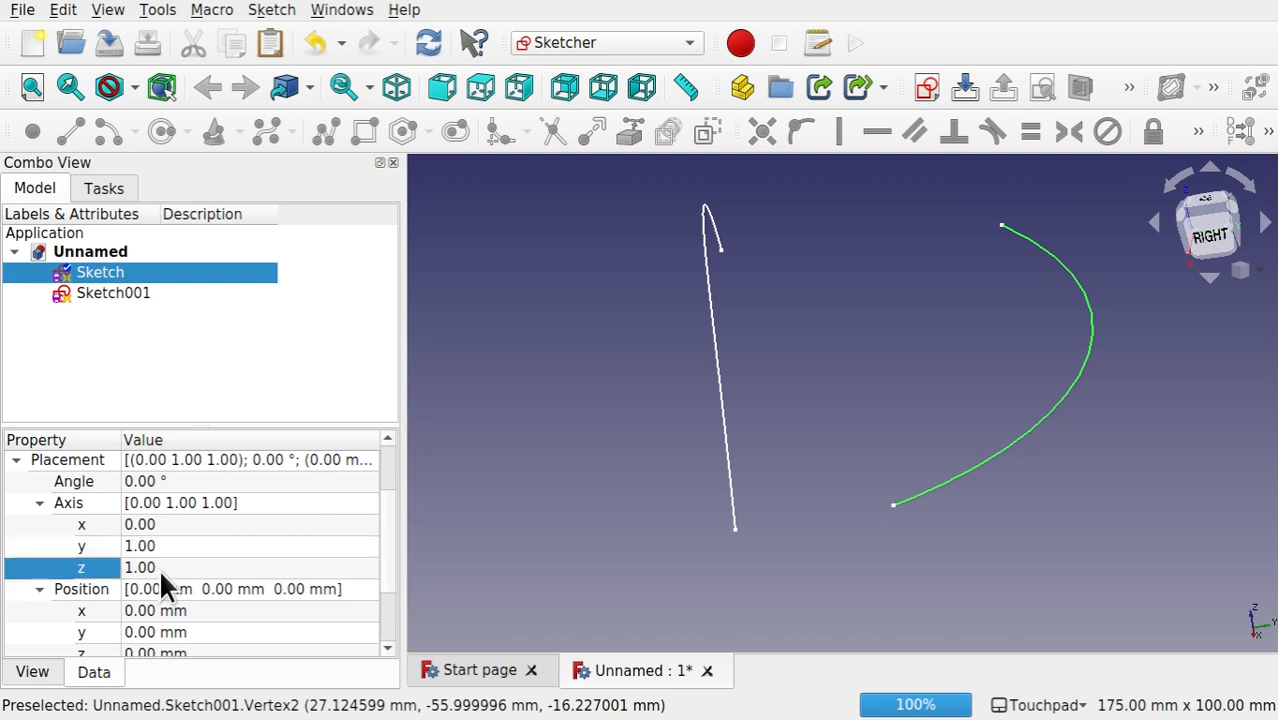
click(159, 568)
key(Down)
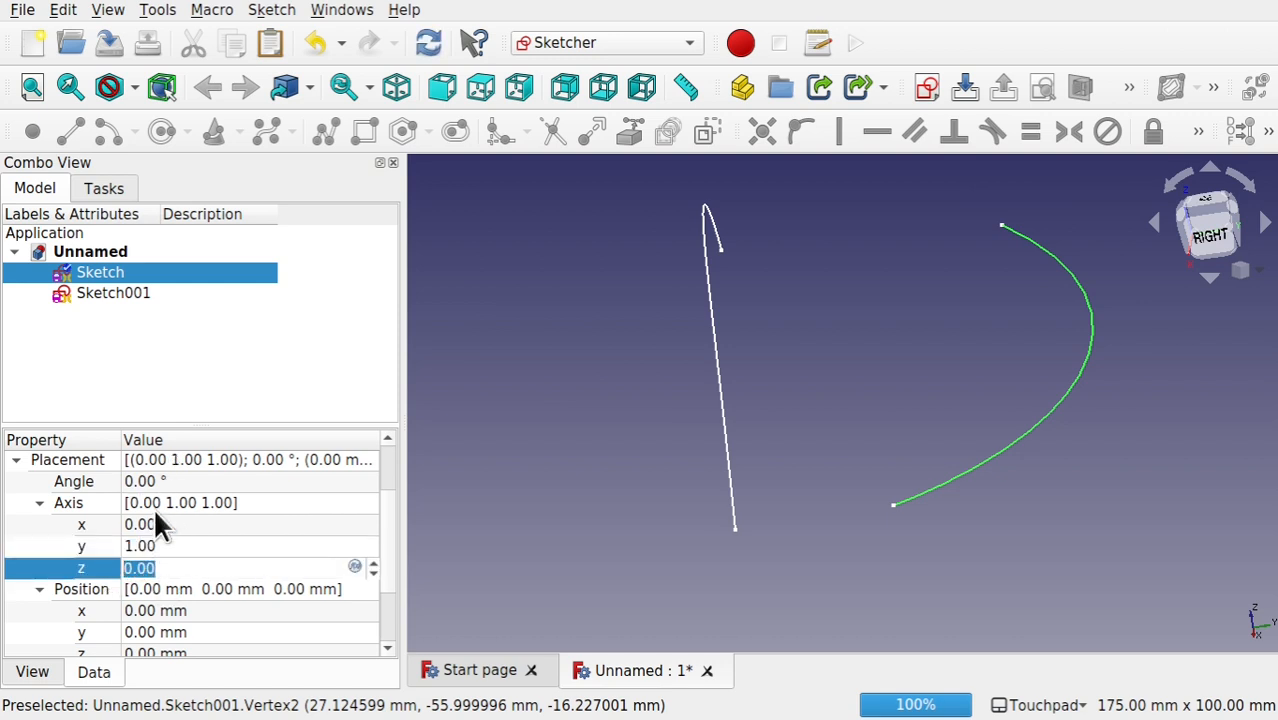
Step: Try rotating the first sketch by -12° about its Y axis
click(178, 480)
click(179, 480)
key(Down)
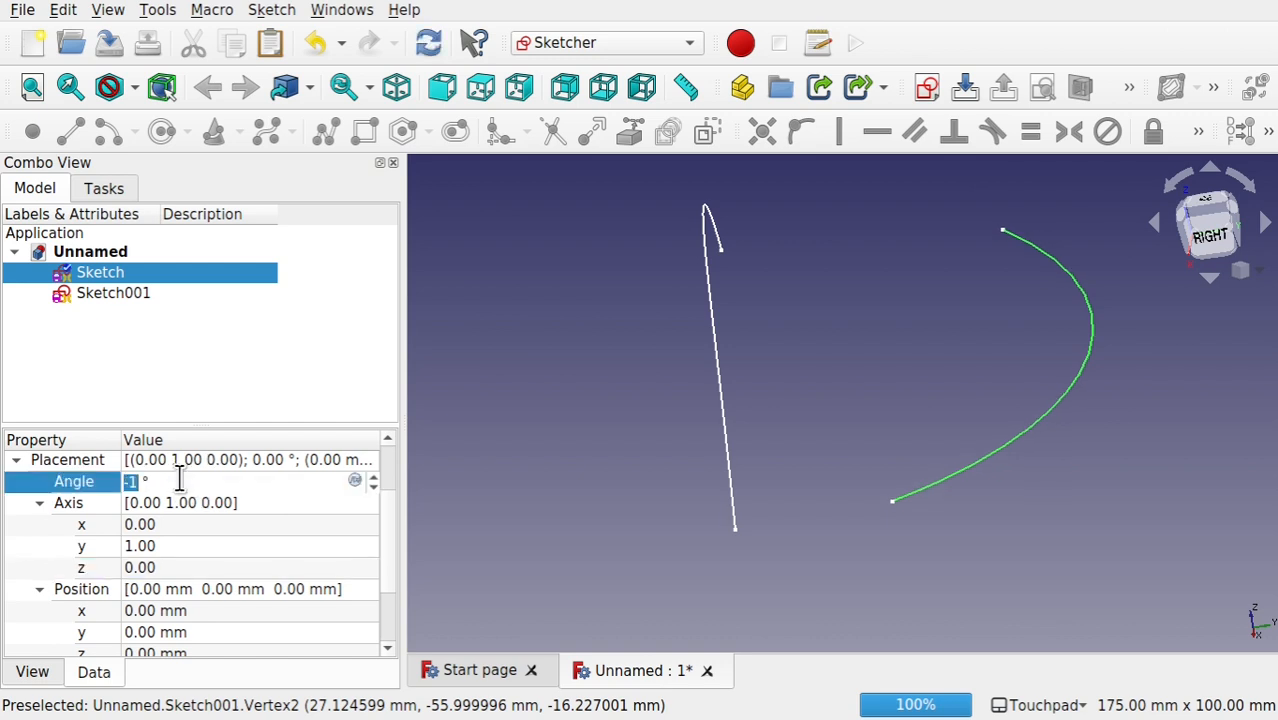
key(Down)
key(Down)
key(Down)
key(Down)
key(Down)
key(Down)
key(Down)
key(Down)
key(Down)
key(Down)
key(Down)
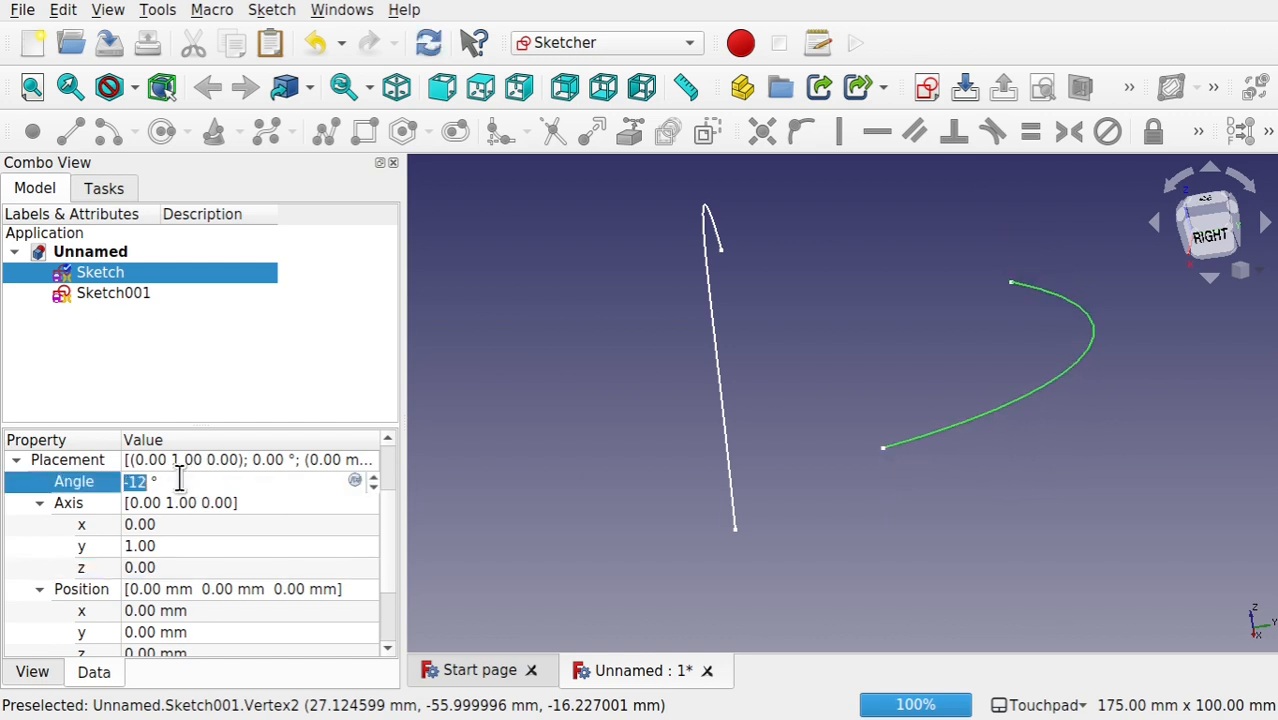
Step: Change the first sketch's rotation axis by setting its x component to 1 and its y component to 0
click(182, 528)
click(183, 528)
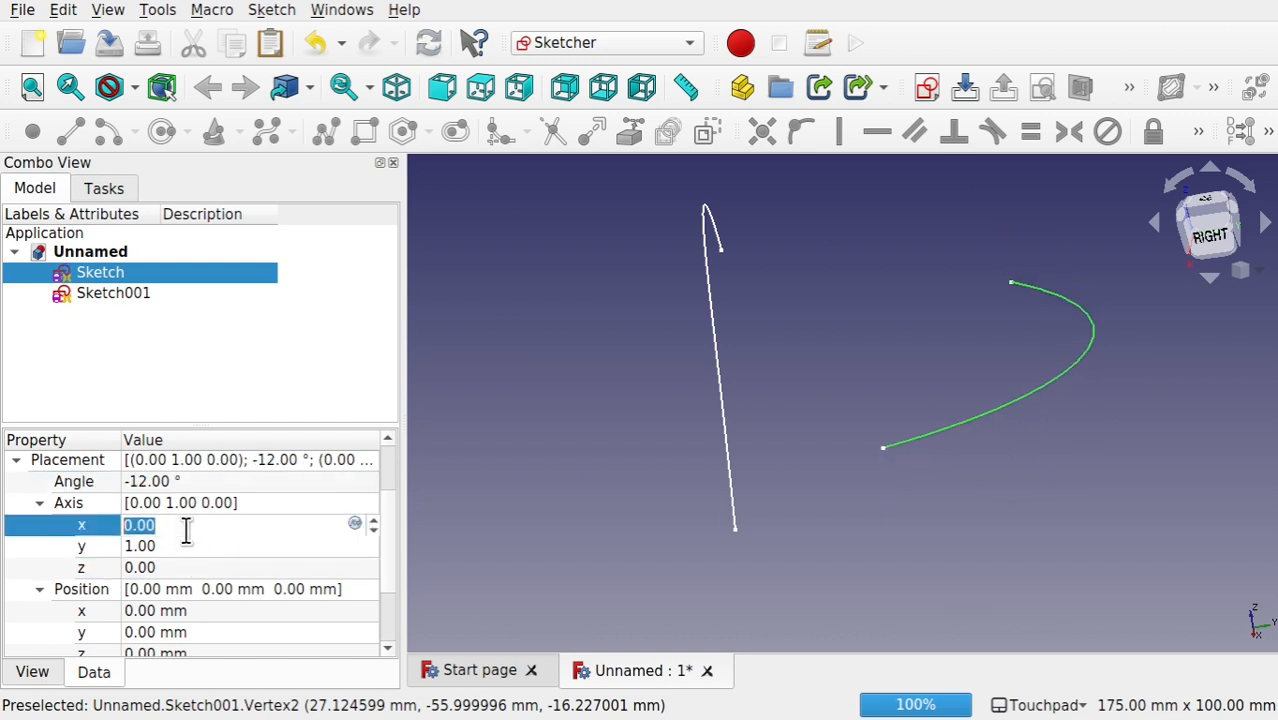
text(1)
click(195, 547)
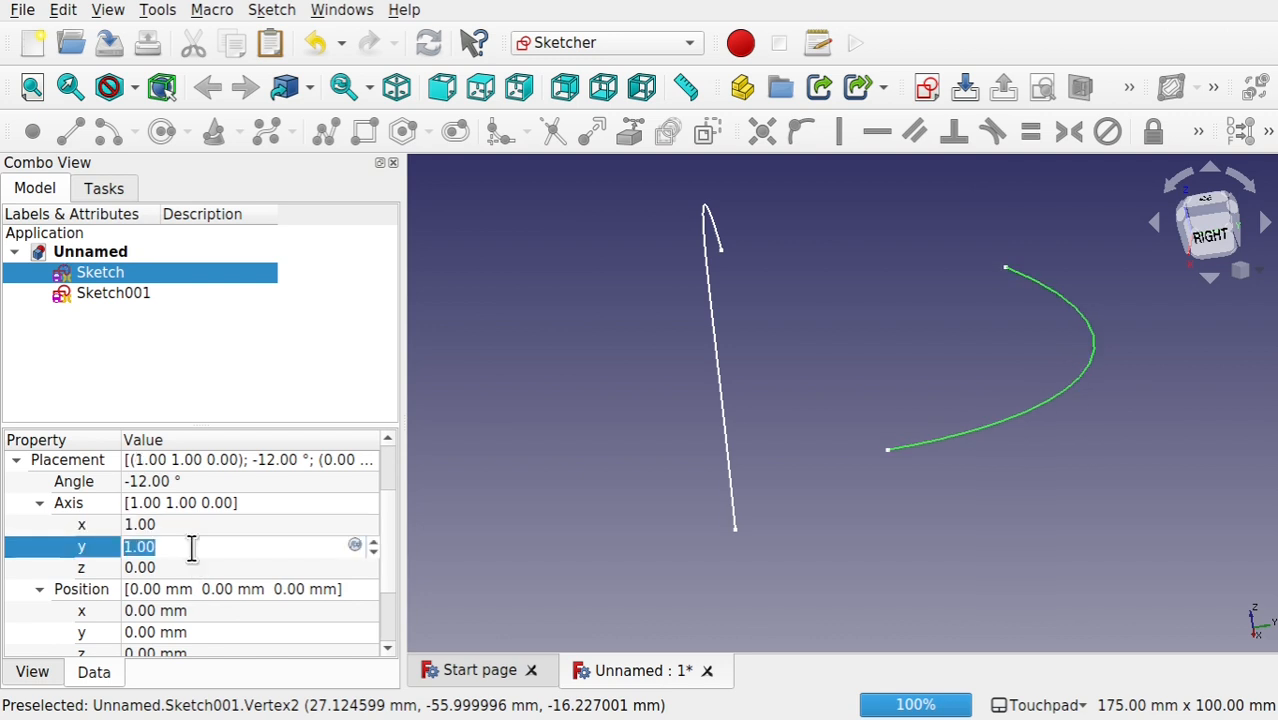
text(0)
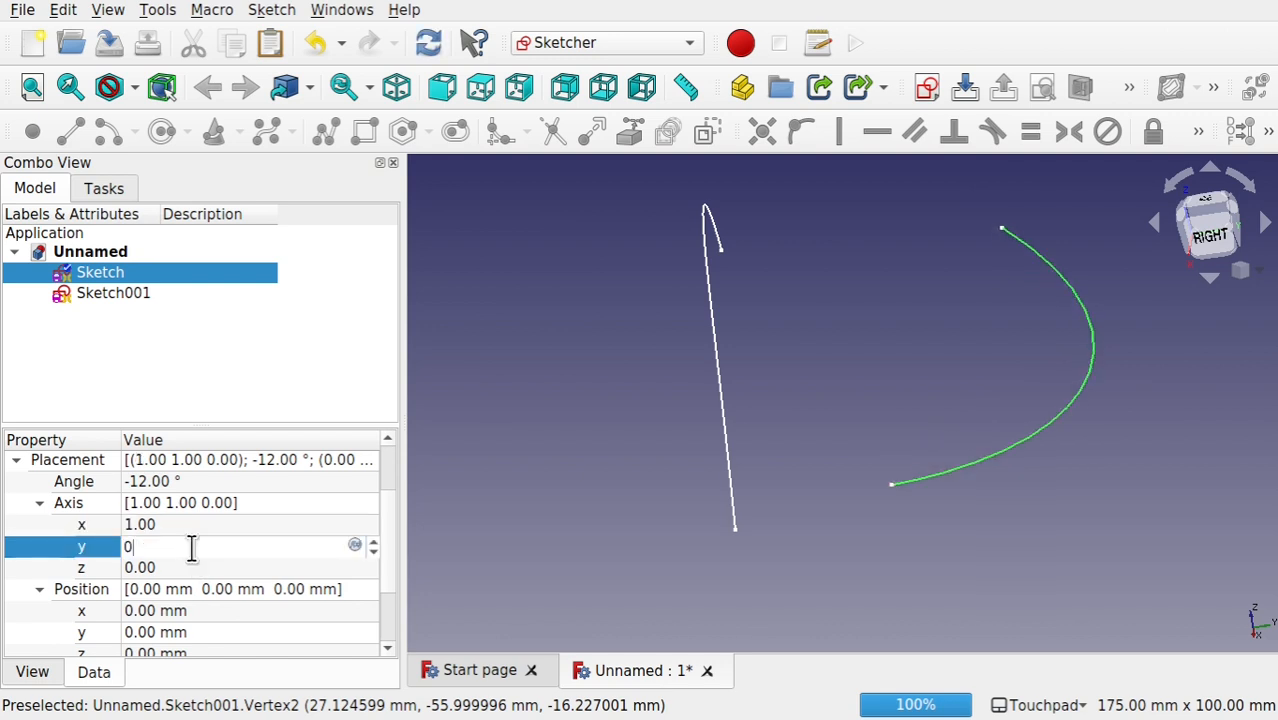
Step: Set the first sketch's rotation angle about the X axis to 49°
click(258, 482)
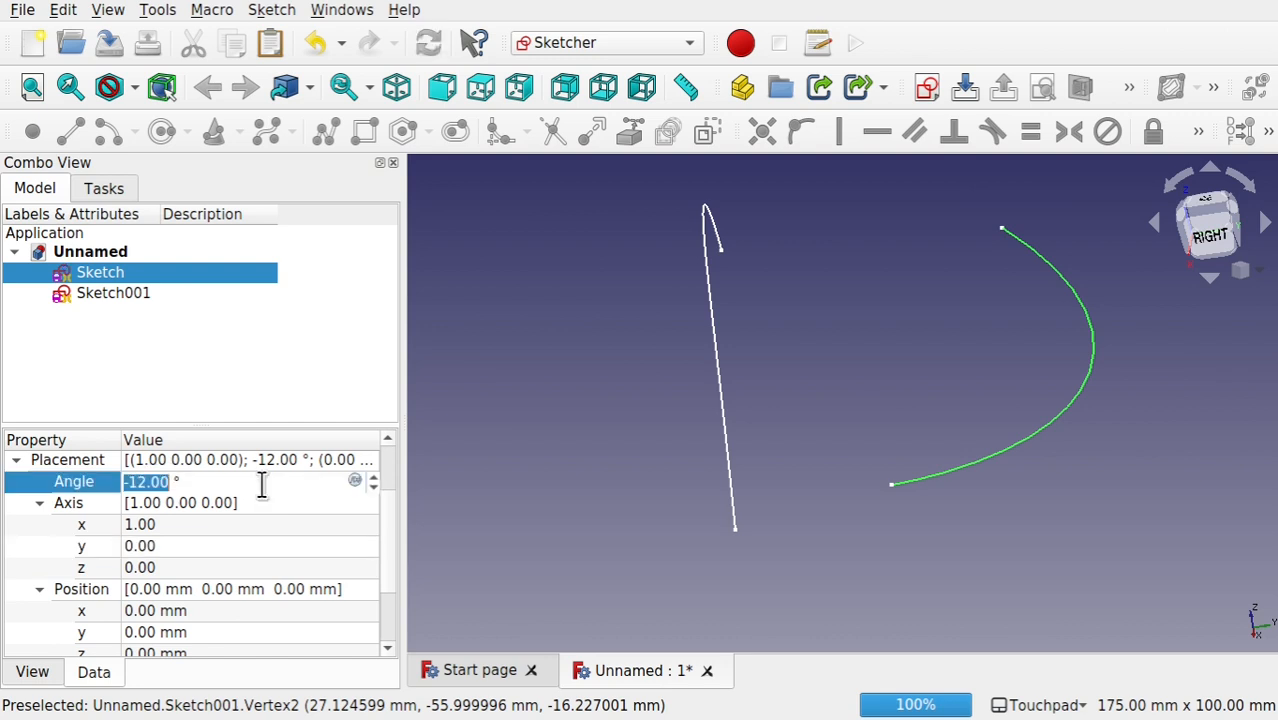
scroll(260, 483, down, 20)
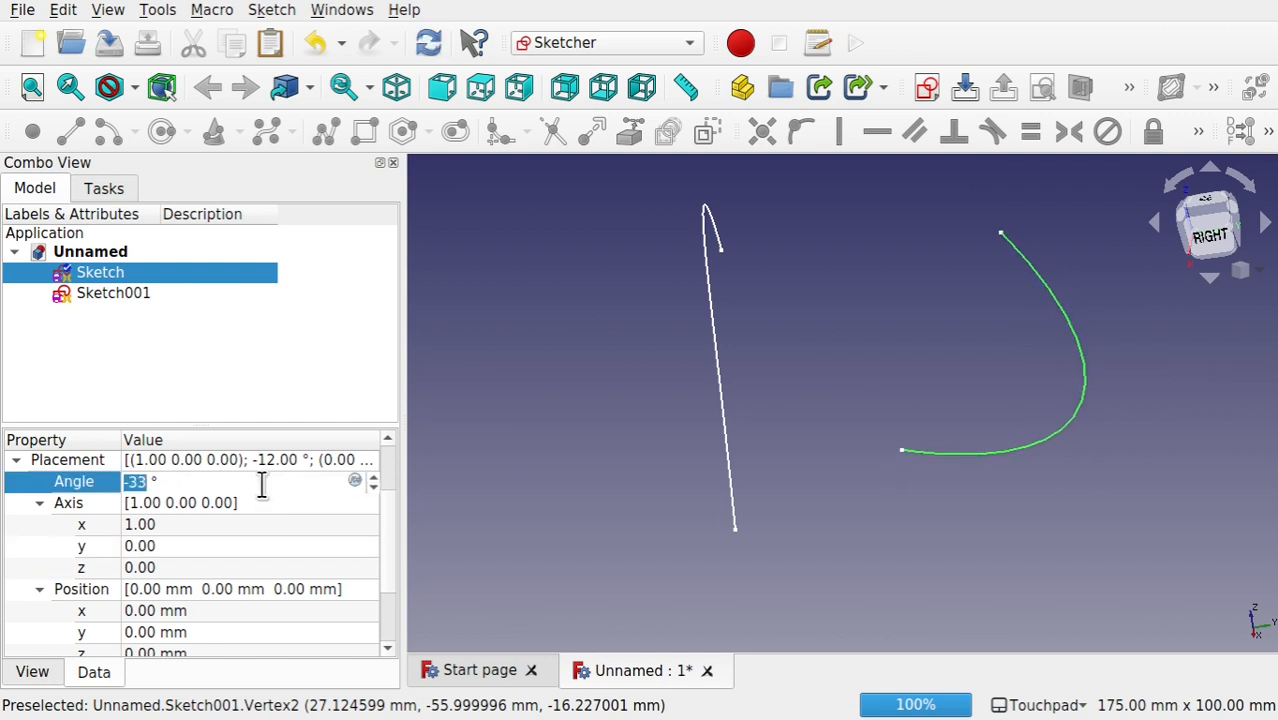
scroll(261, 484, up, 20)
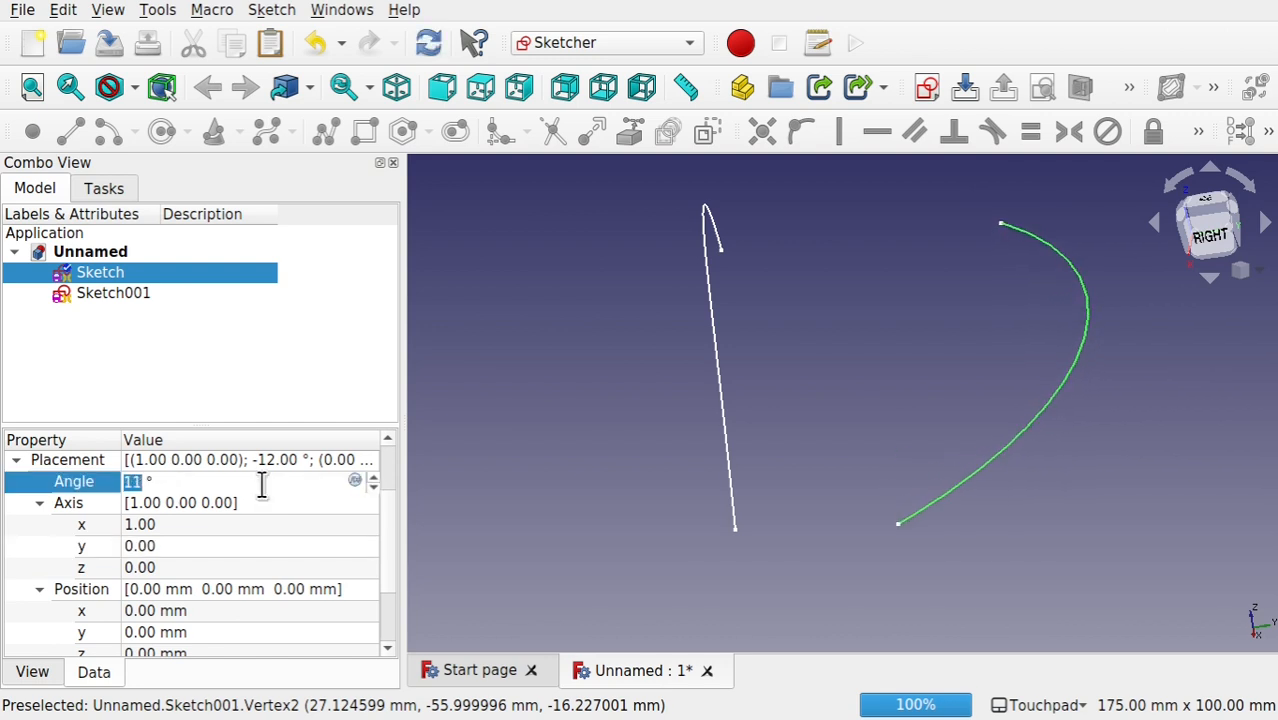
scroll(261, 484, up, 9)
mouse_move(874, 430)
alt+mouse_down()
mouse_move(1085, 359)
mouse_move(976, 373)
alt+mouse_up()
key(Up)
key(Up)
key(Up)
key(Up)
key(Up)
key(Up)
key(Up)
key(Up)
key(Up)
key(Up)
key(Up)
key(Up)
key(Up)
key(Up)
key(Up)
key(Up)
key(Up)
key(Up)
key(Up)
key(Up)
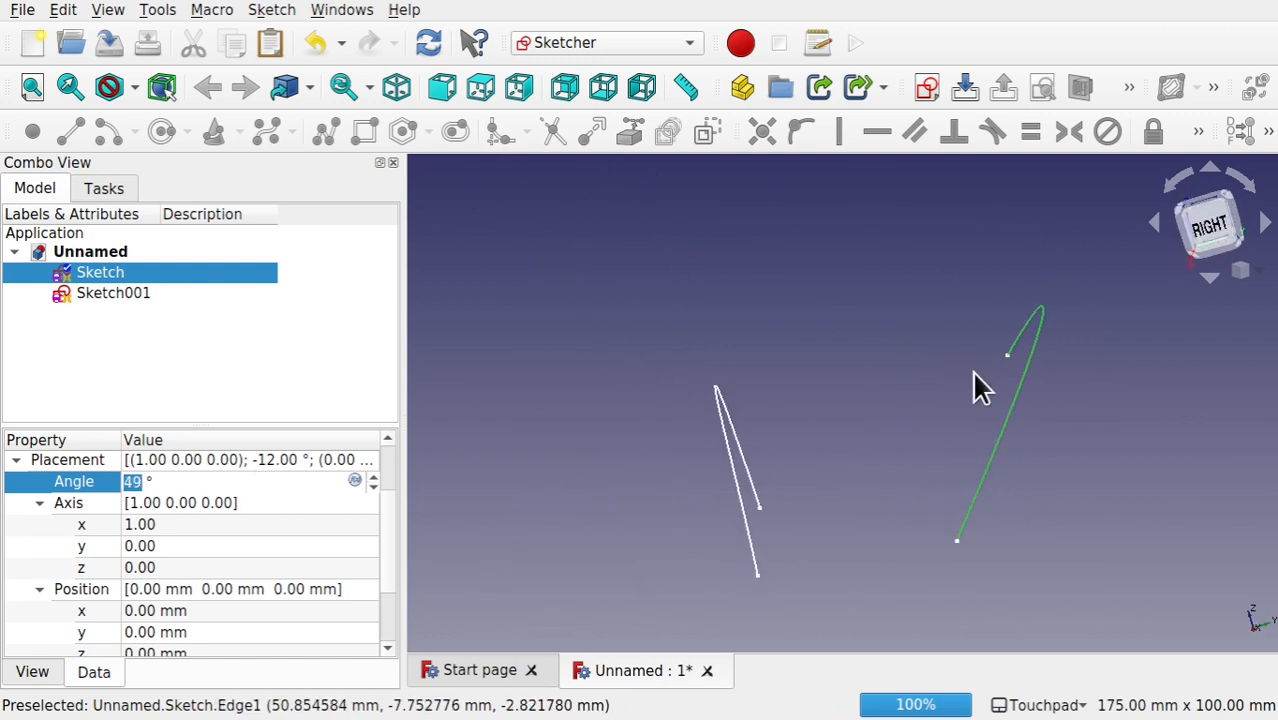
mouse_move(974, 372)
alt+mouse_down()
mouse_move(958, 431)
mouse_move(834, 383)
mouse_move(859, 488)
mouse_move(1018, 448)
mouse_move(901, 498)
alt+mouse_up()
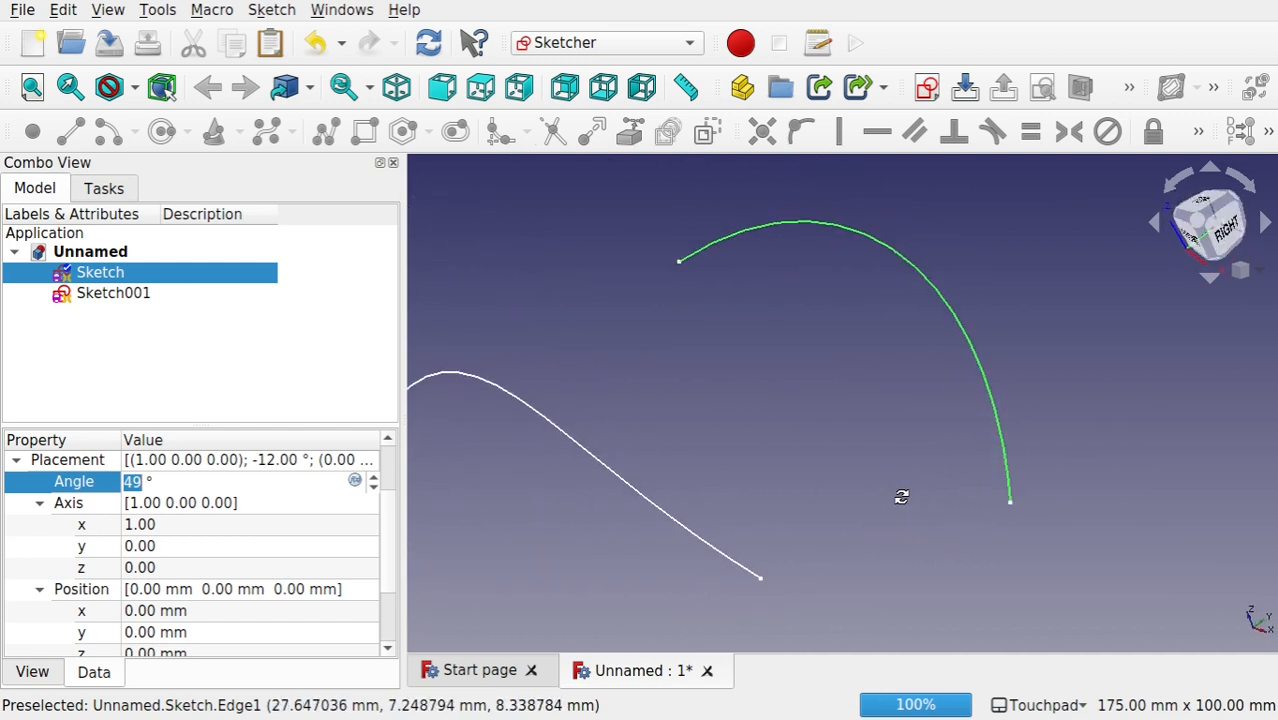
Step: Switch to the Curves workbench and narrow the side panel to enlarge the 3D view
click(588, 44)
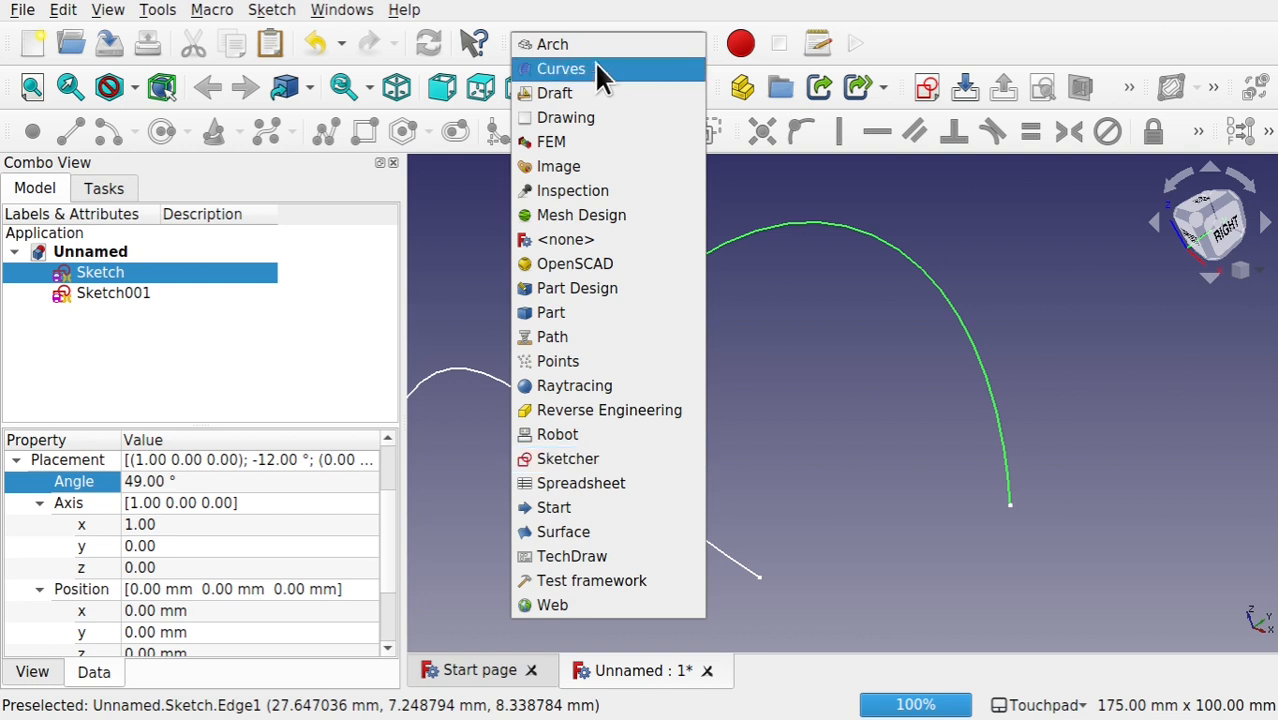
click(600, 71)
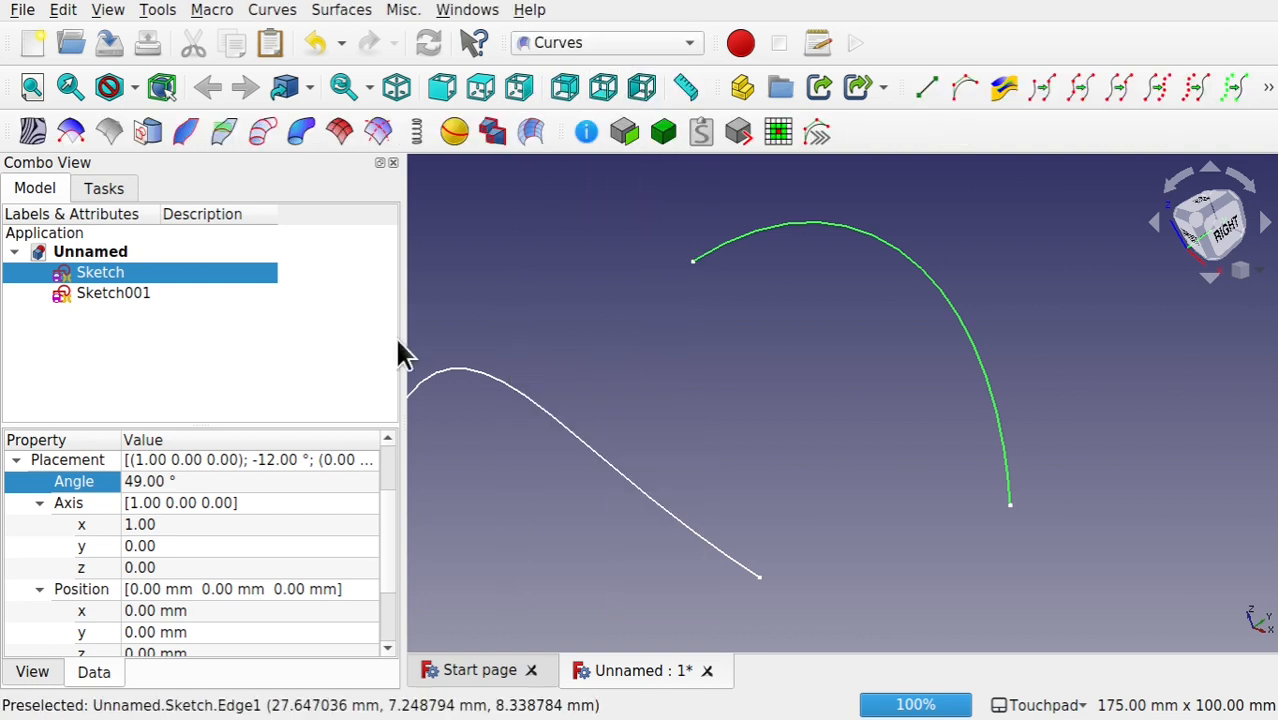
drag(405, 349, 257, 352)
Step: Discretize the B-spline edge of the first sketch into points
click(860, 503)
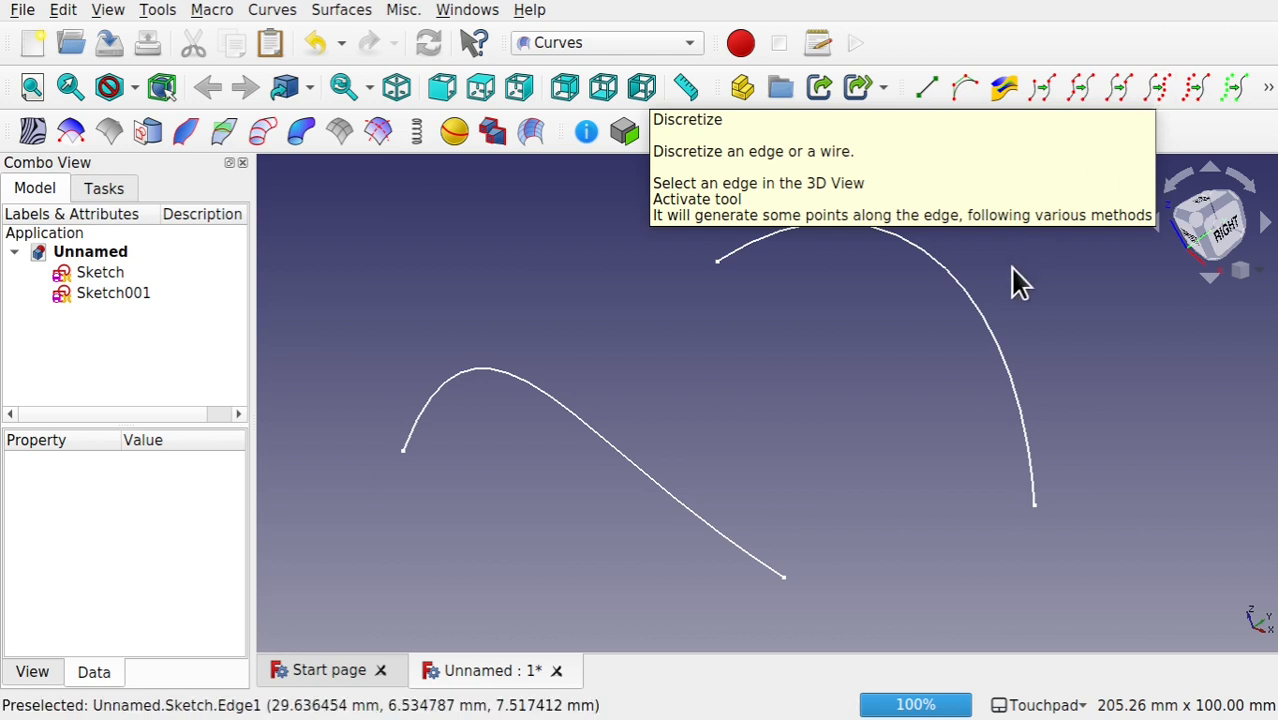
click(998, 349)
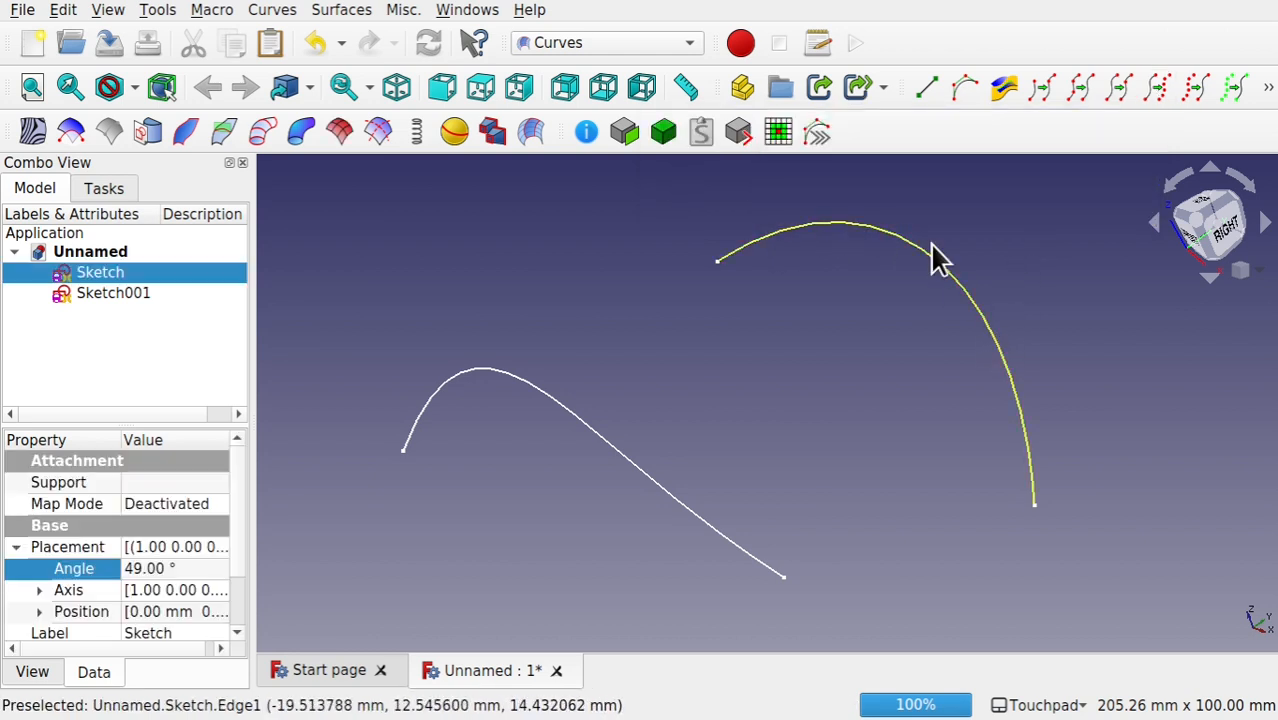
click(1154, 86)
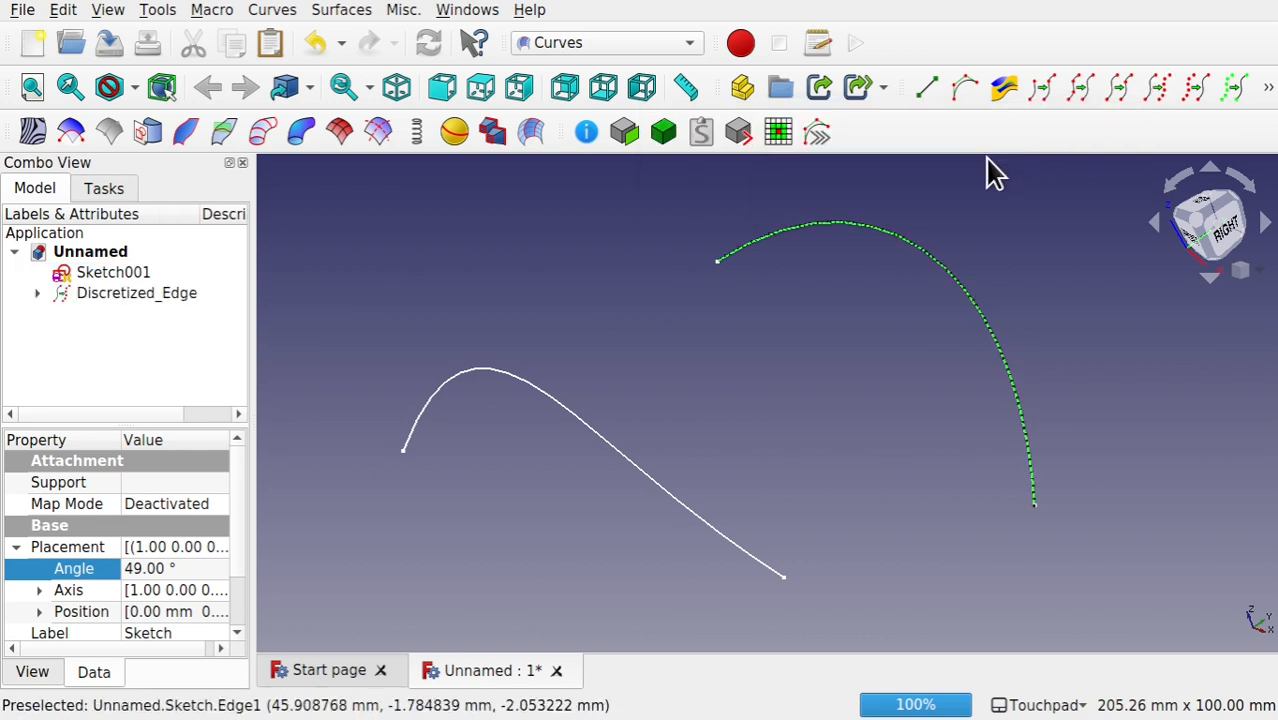
Step: Hide the source sketch nested under the discretized edge, keeping Sketch001 visible
click(117, 273)
key(space)
key(space)
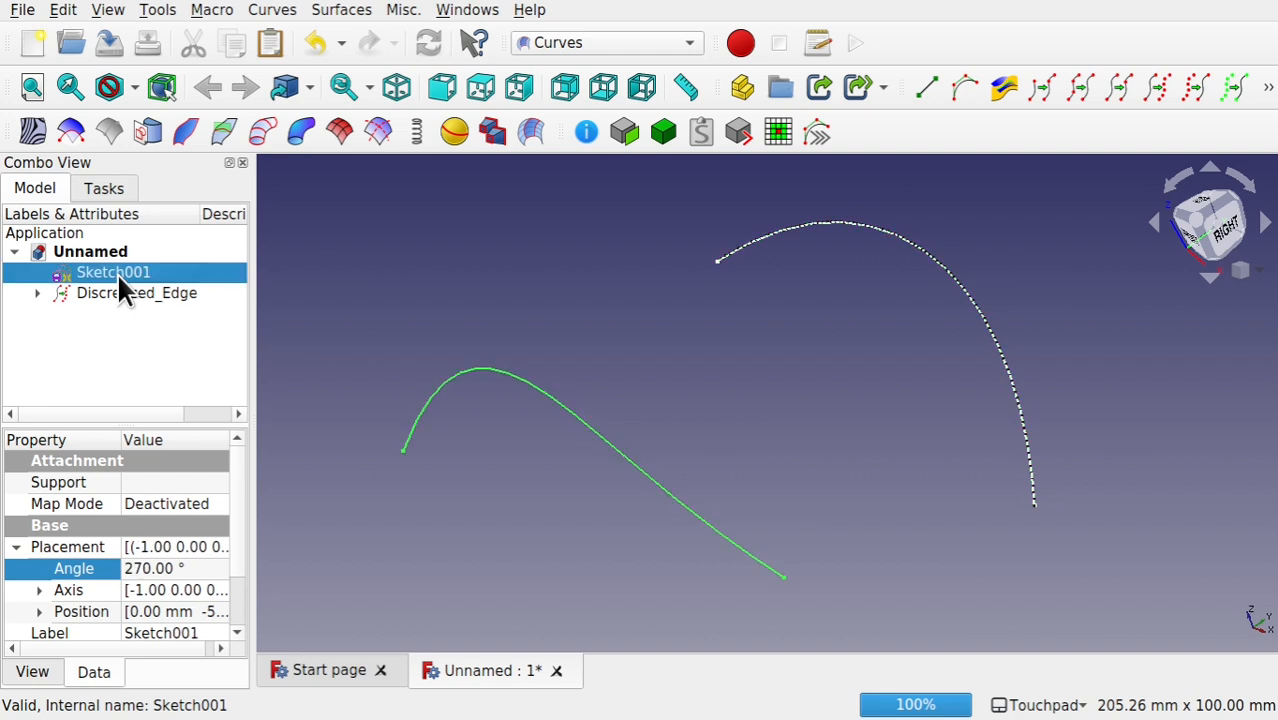
click(43, 294)
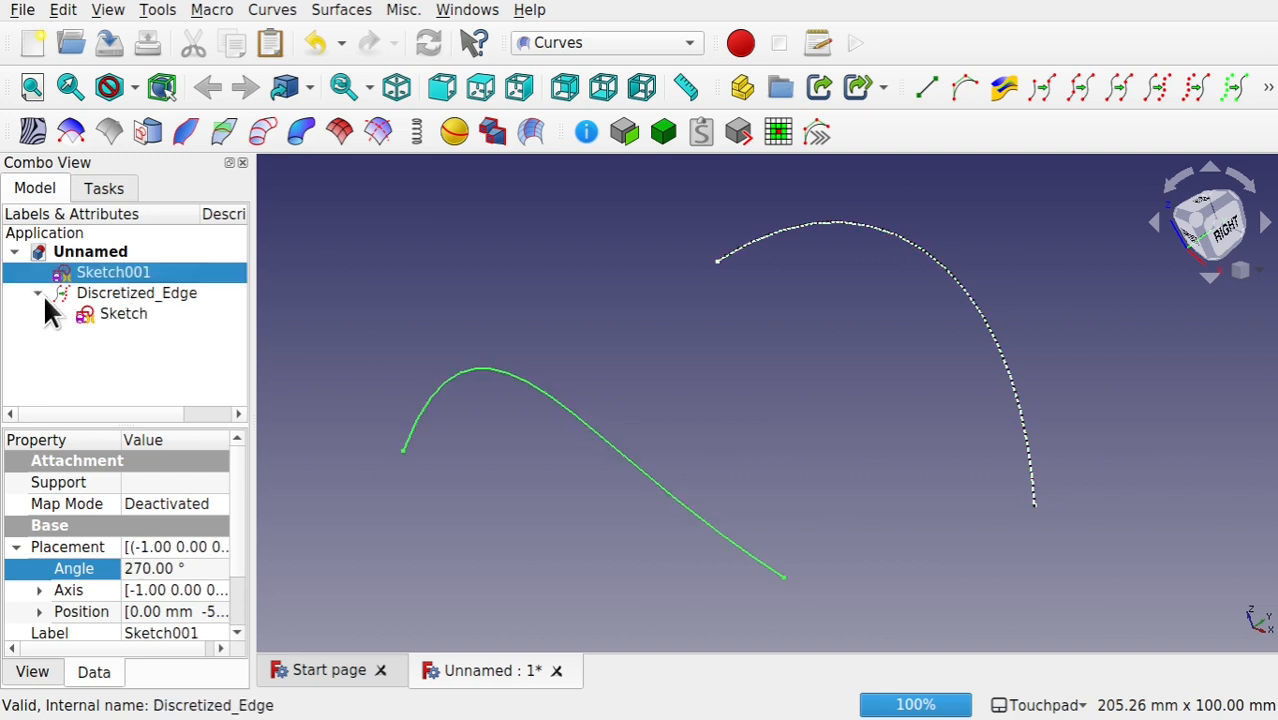
click(112, 318)
key(space)
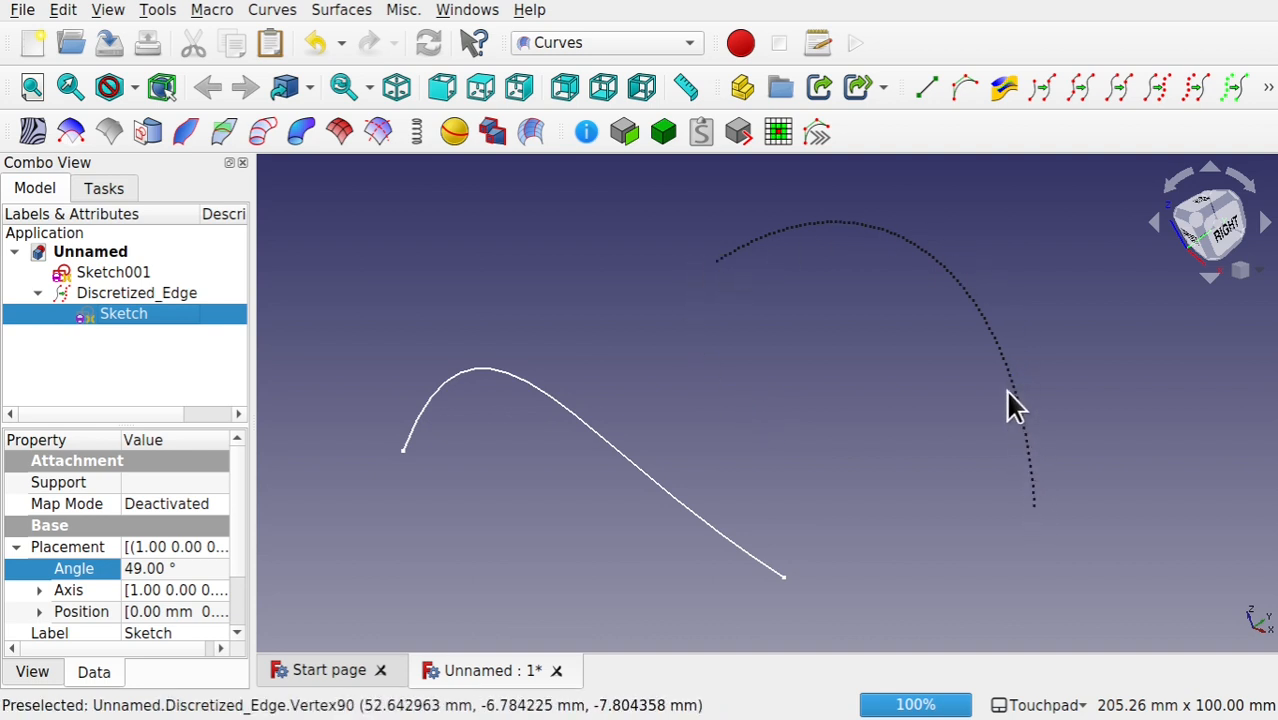
Step: Set the discretized edge's number of points to 20
click(150, 294)
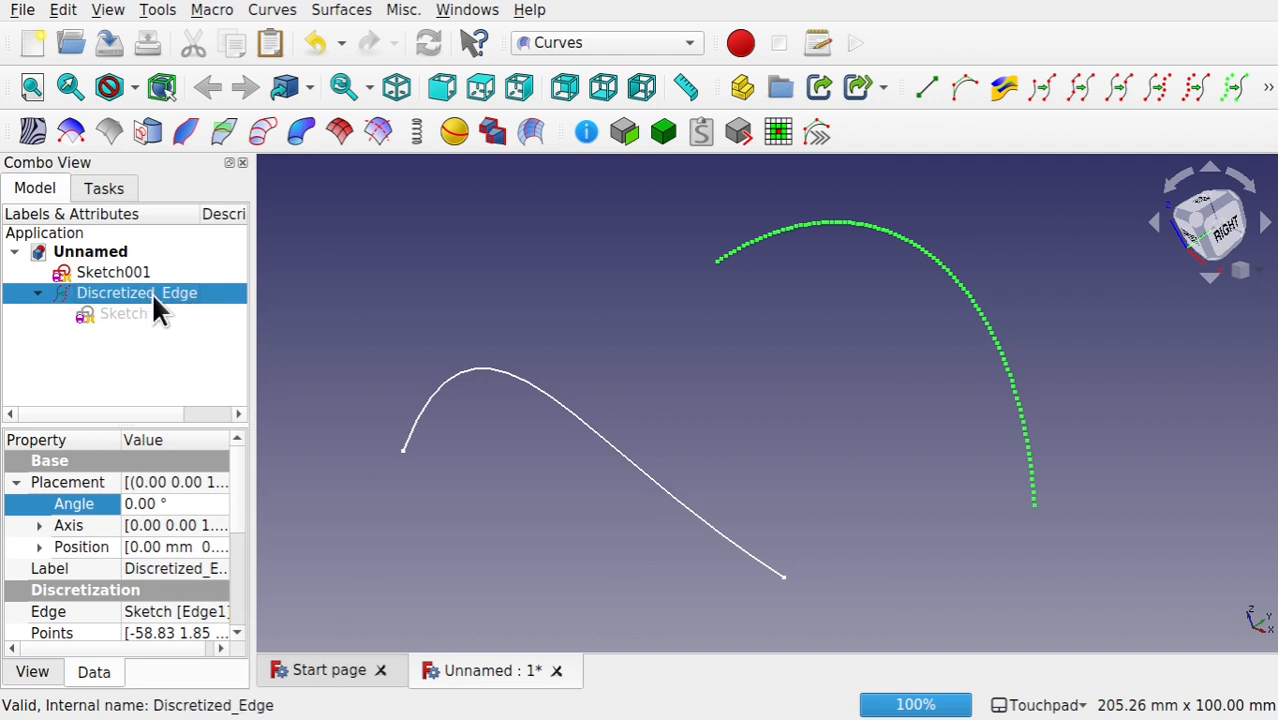
drag(253, 456, 368, 457)
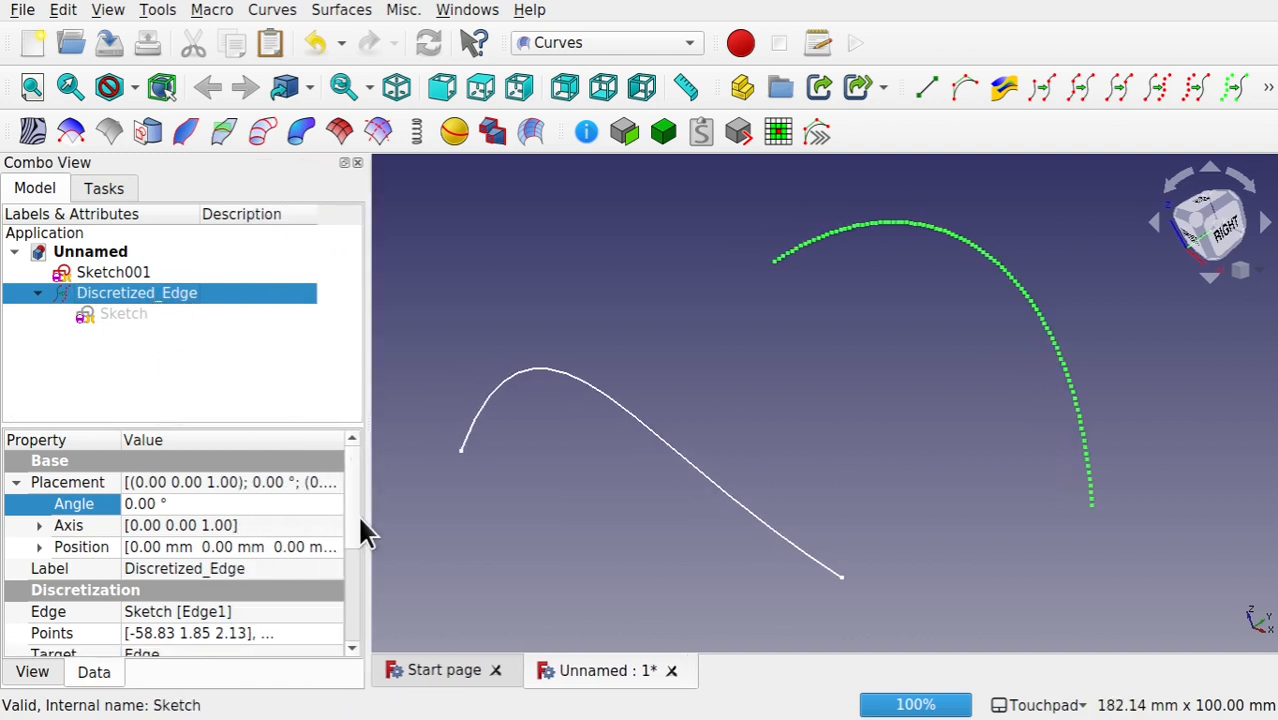
scroll(353, 511, down, 3)
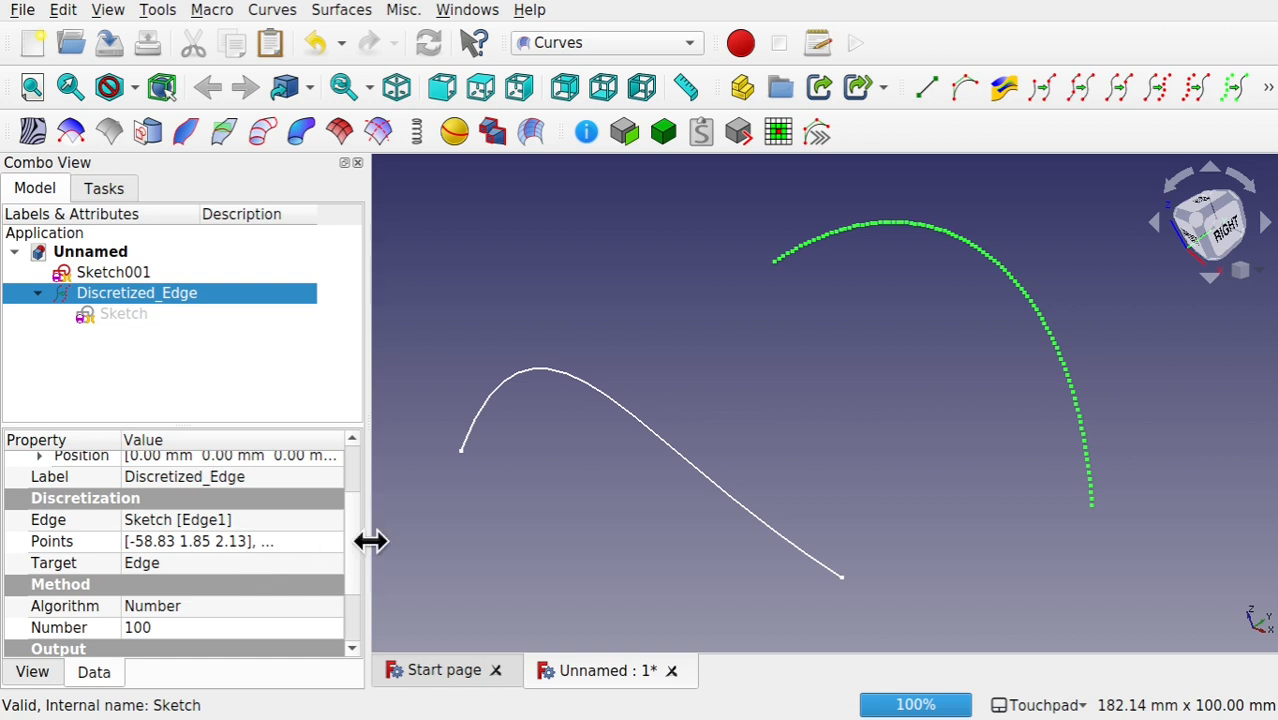
scroll(349, 550, down, 3)
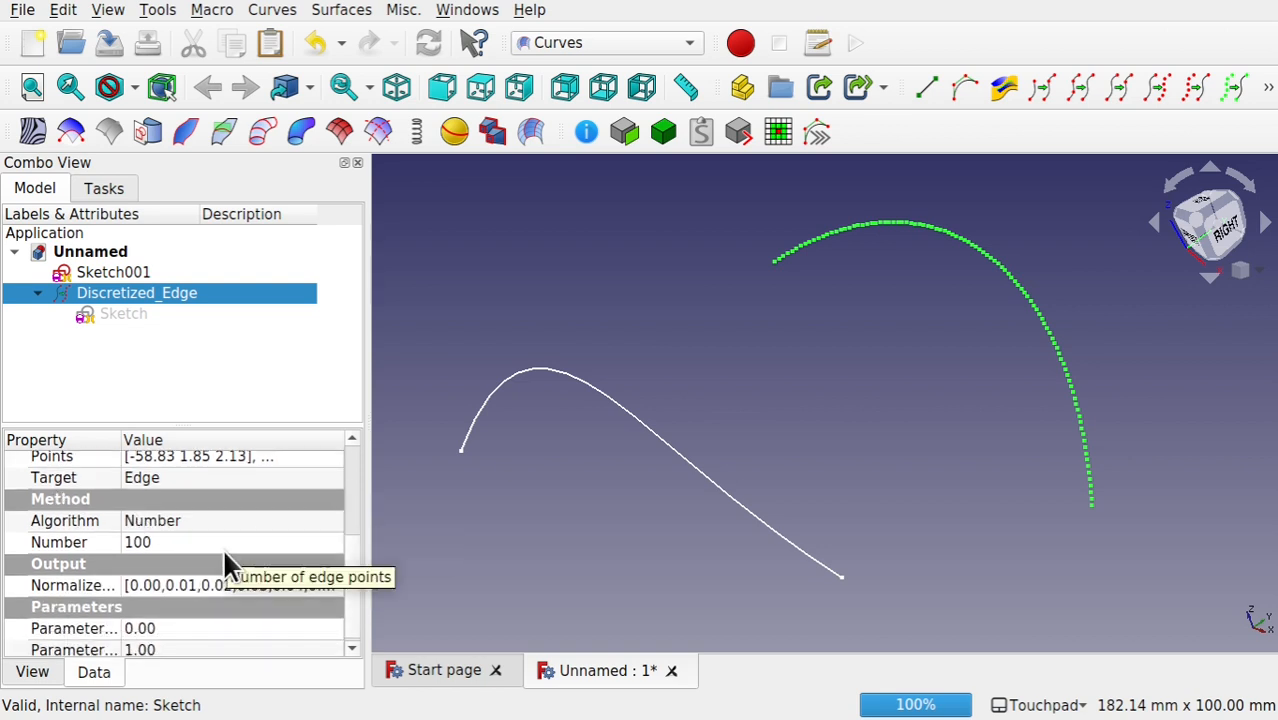
click(185, 542)
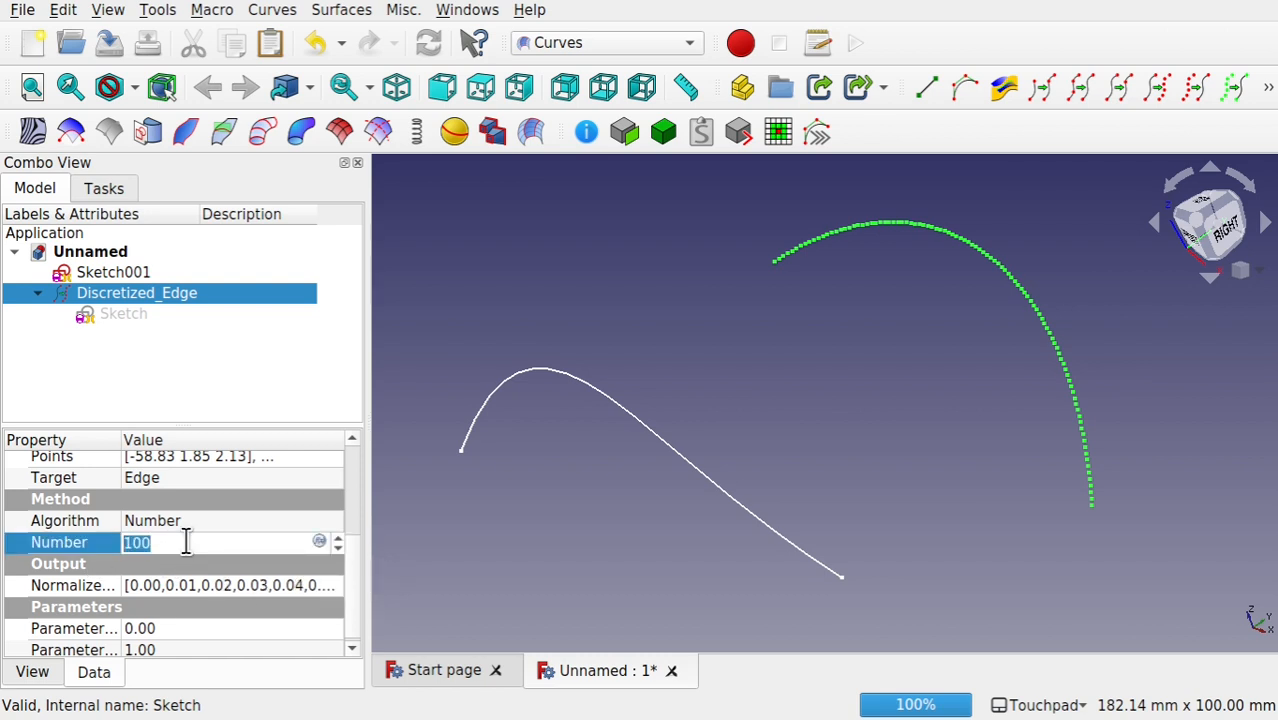
text(20)
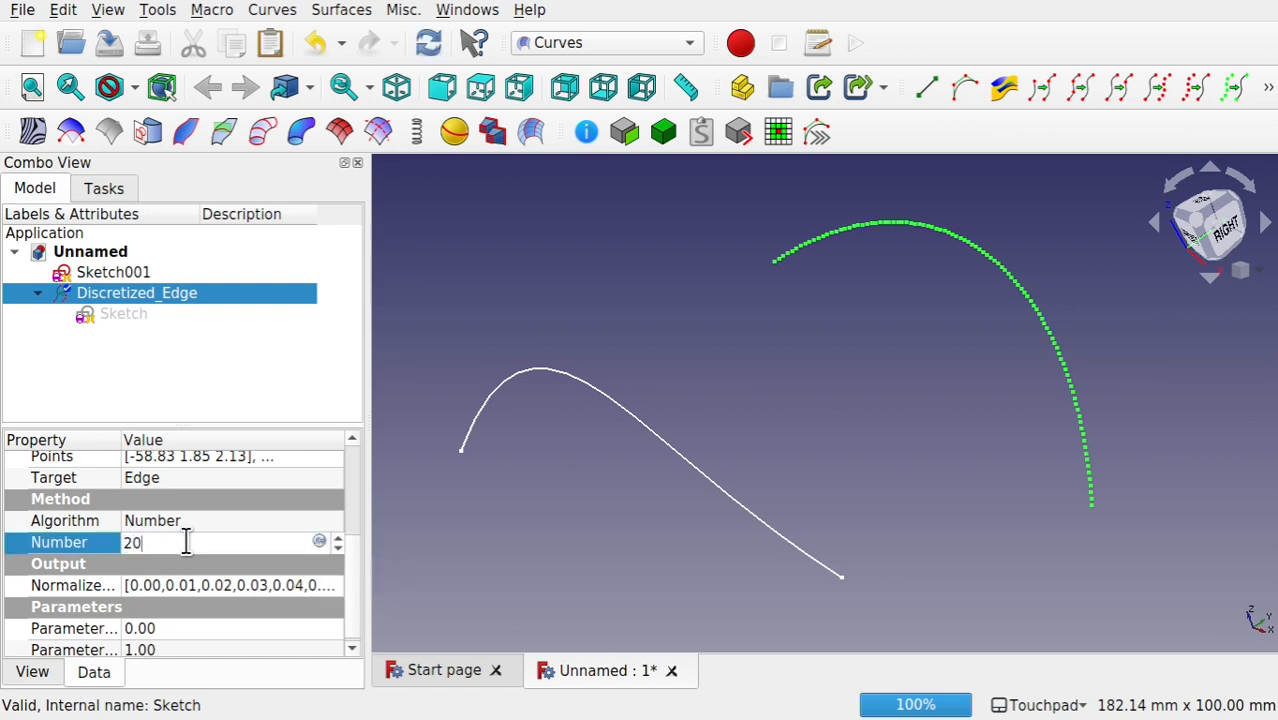
click(238, 513)
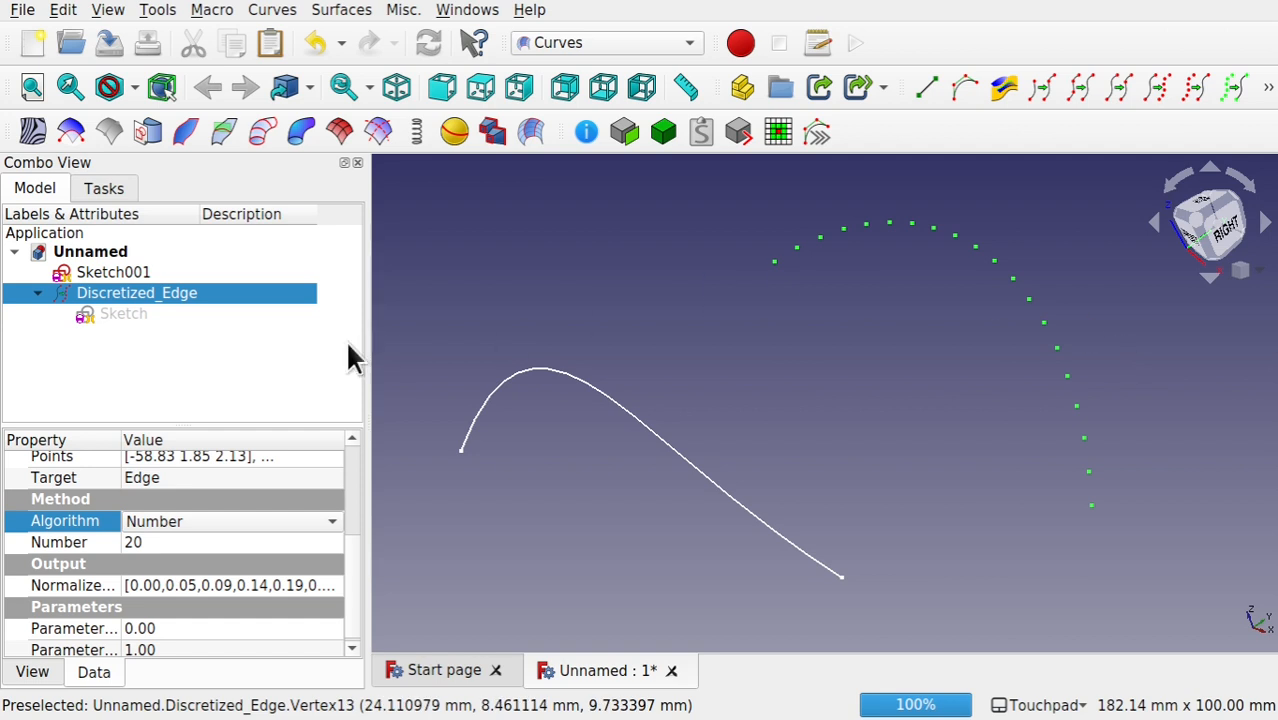
Step: Set the display point size of the discretized edge to 8
click(35, 673)
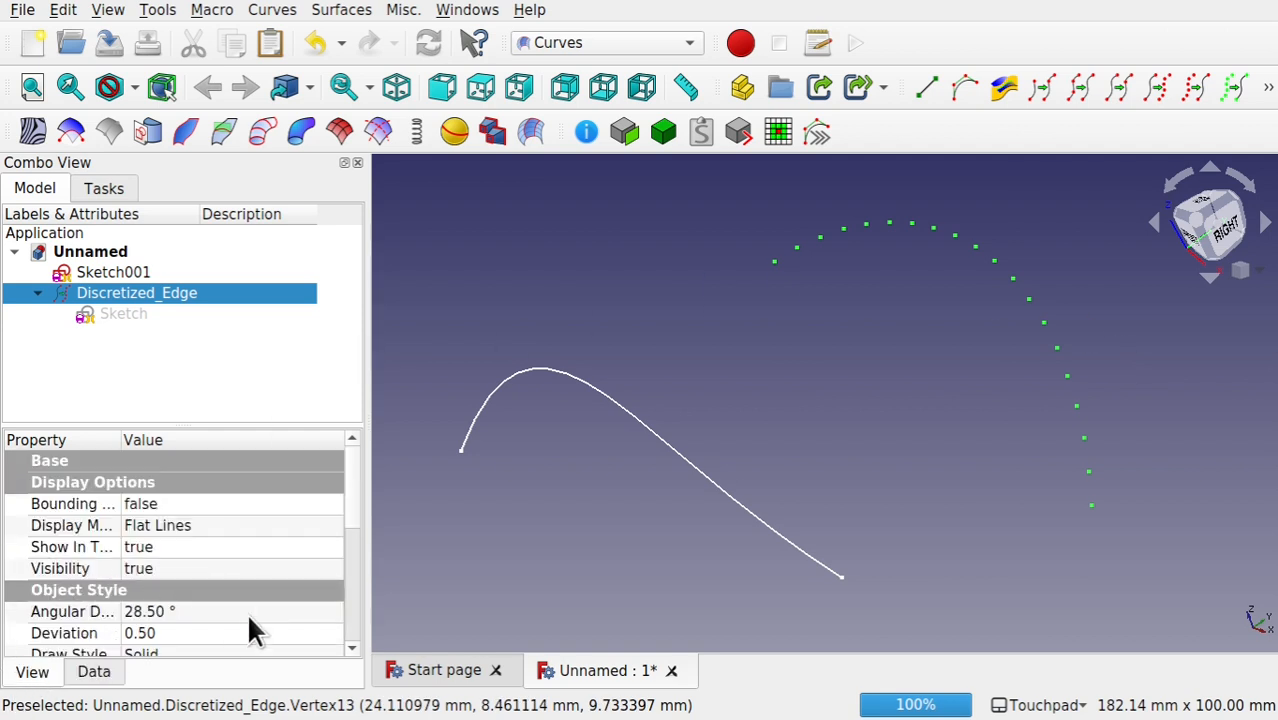
drag(352, 506, 359, 574)
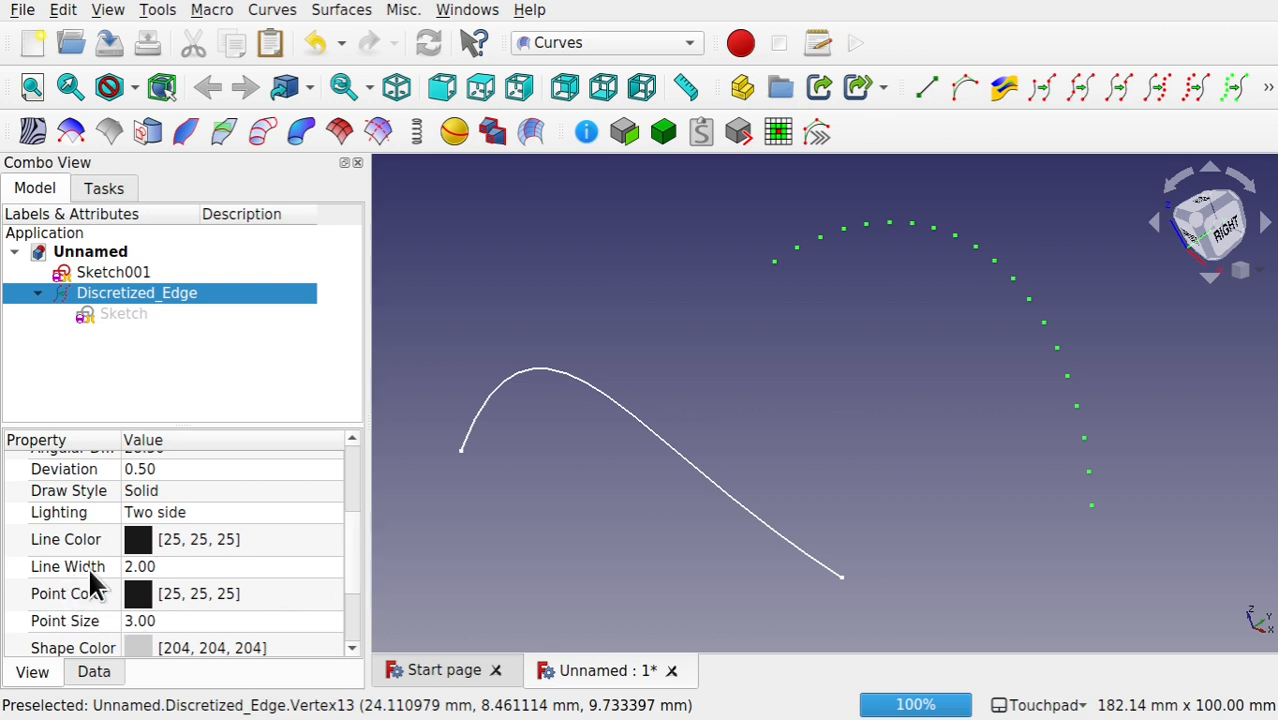
click(200, 621)
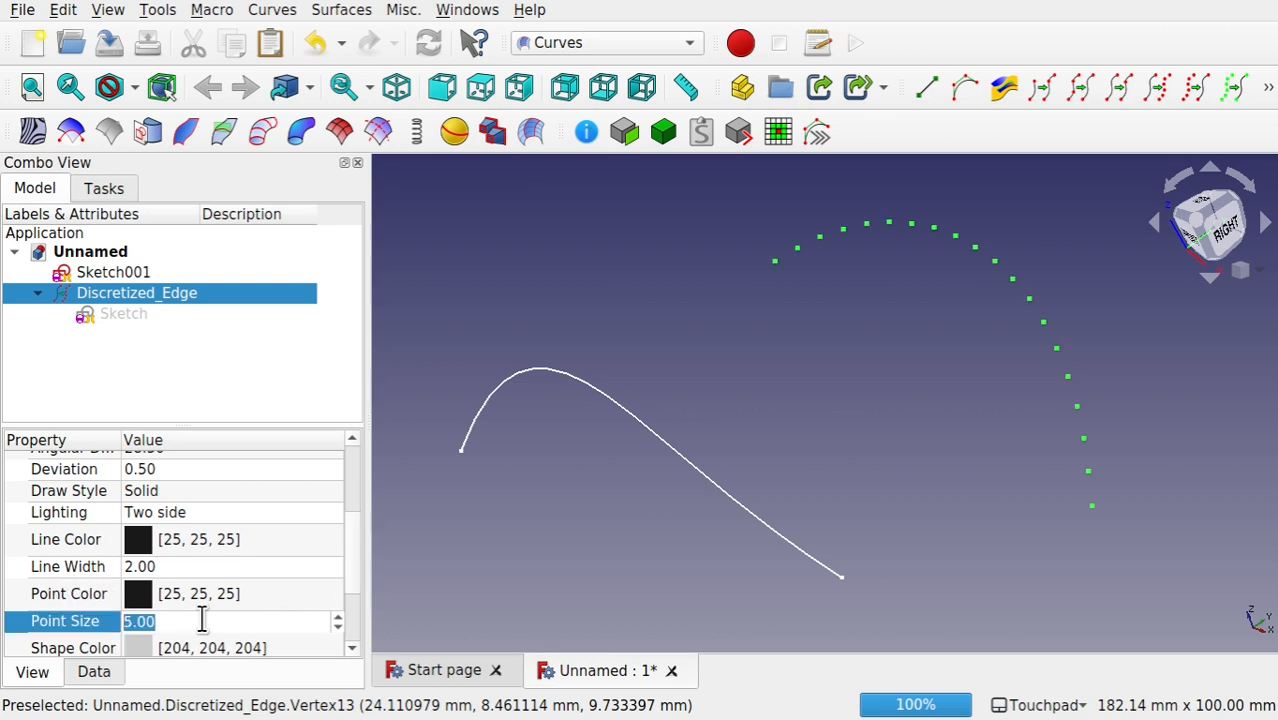
scroll(202, 620, up, 4)
scroll(202, 620, down, 1)
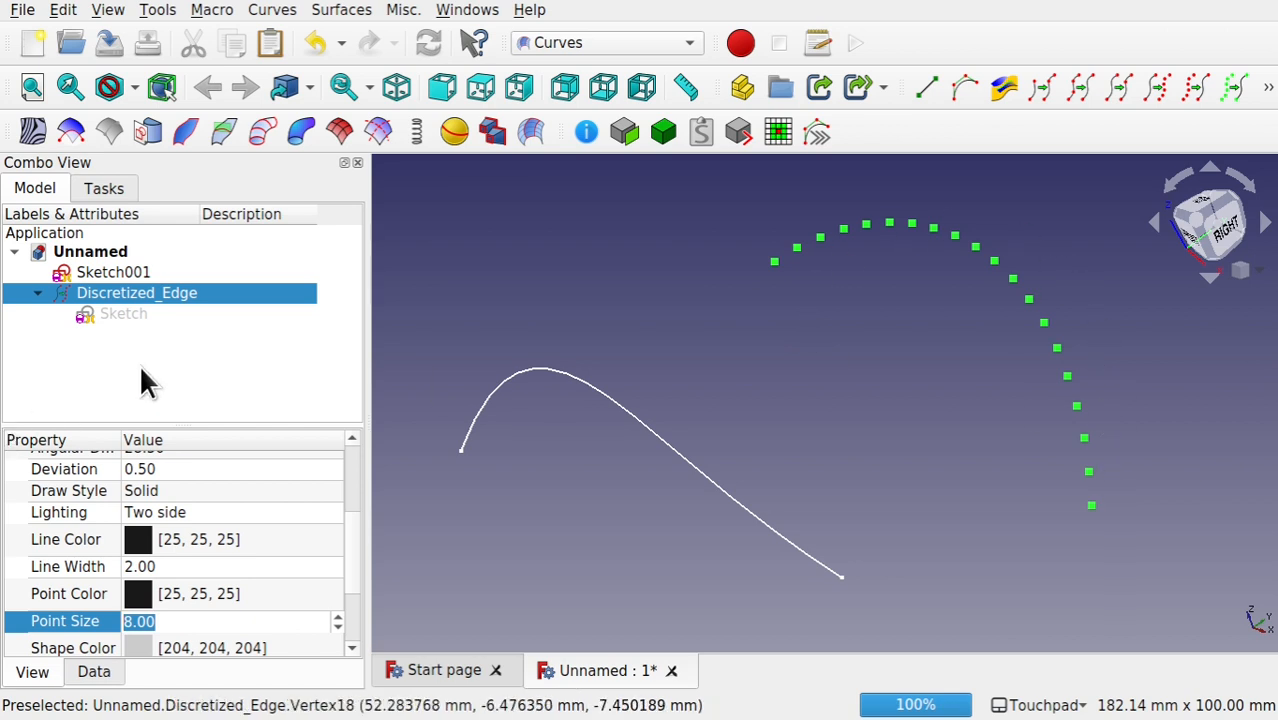
Step: Try the QuasiNumber discretization algorithm on the discretized edge with the number set to 18
click(93, 673)
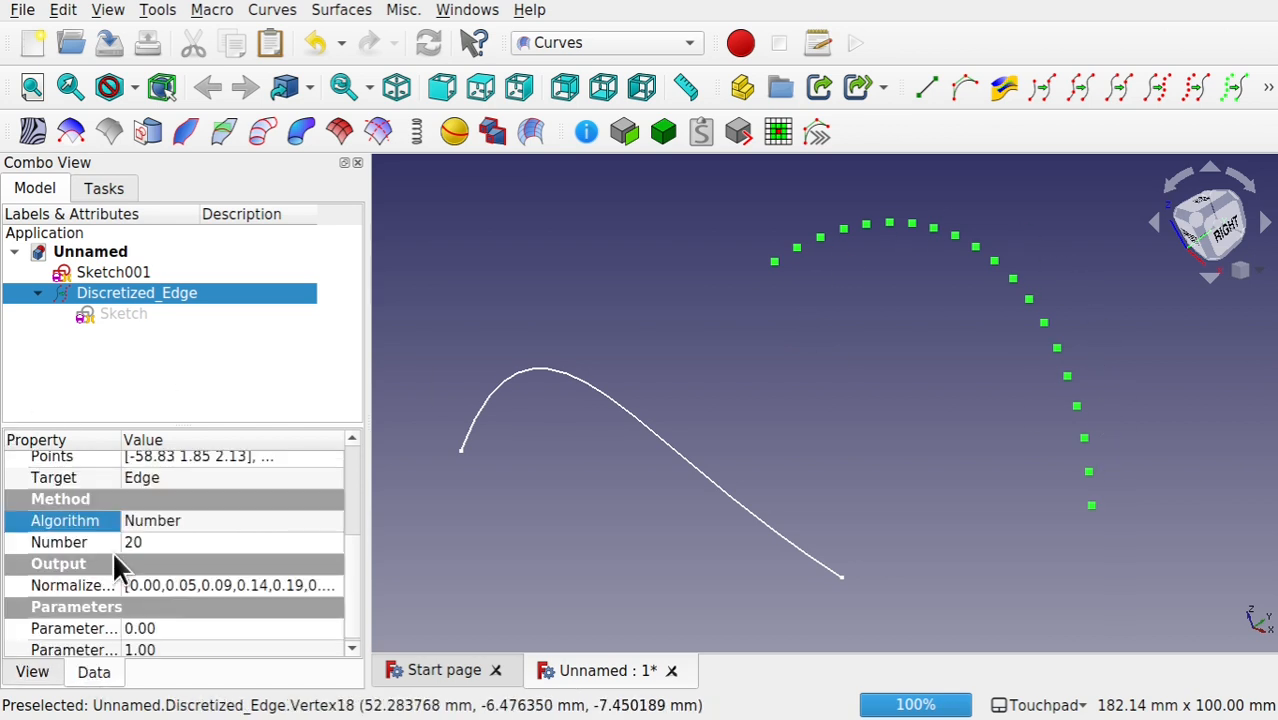
click(250, 520)
click(250, 520)
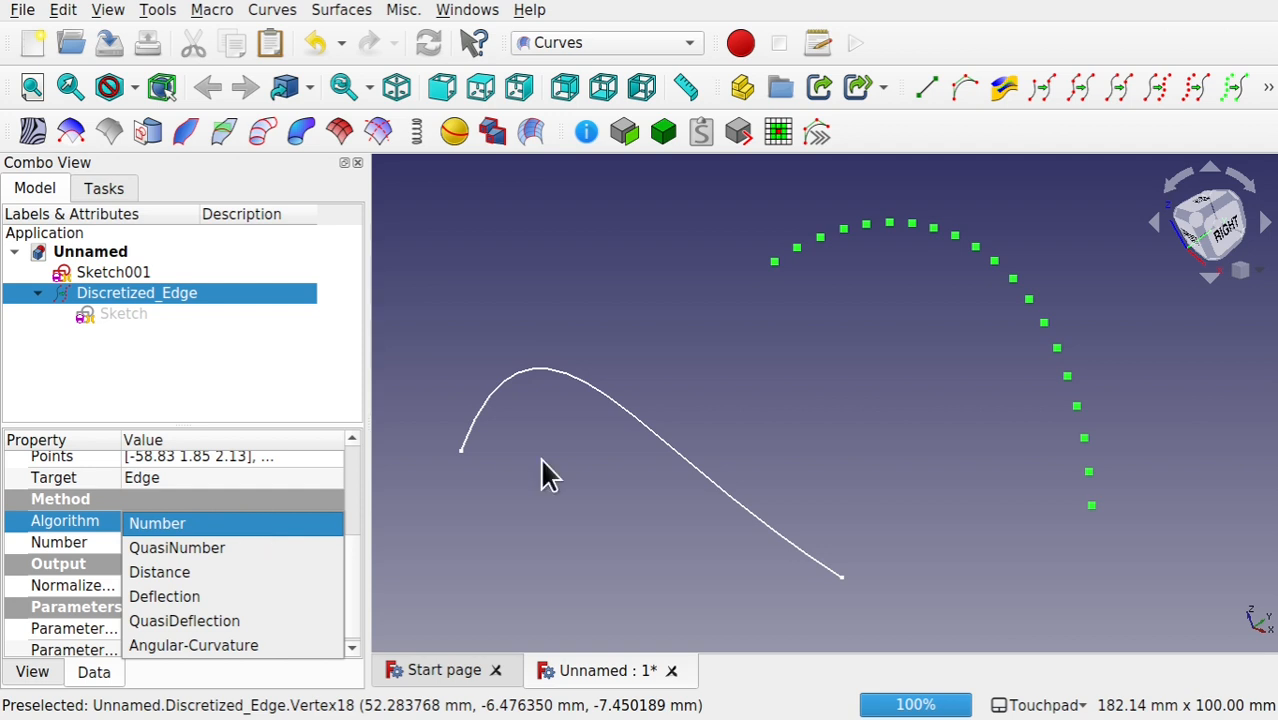
click(254, 545)
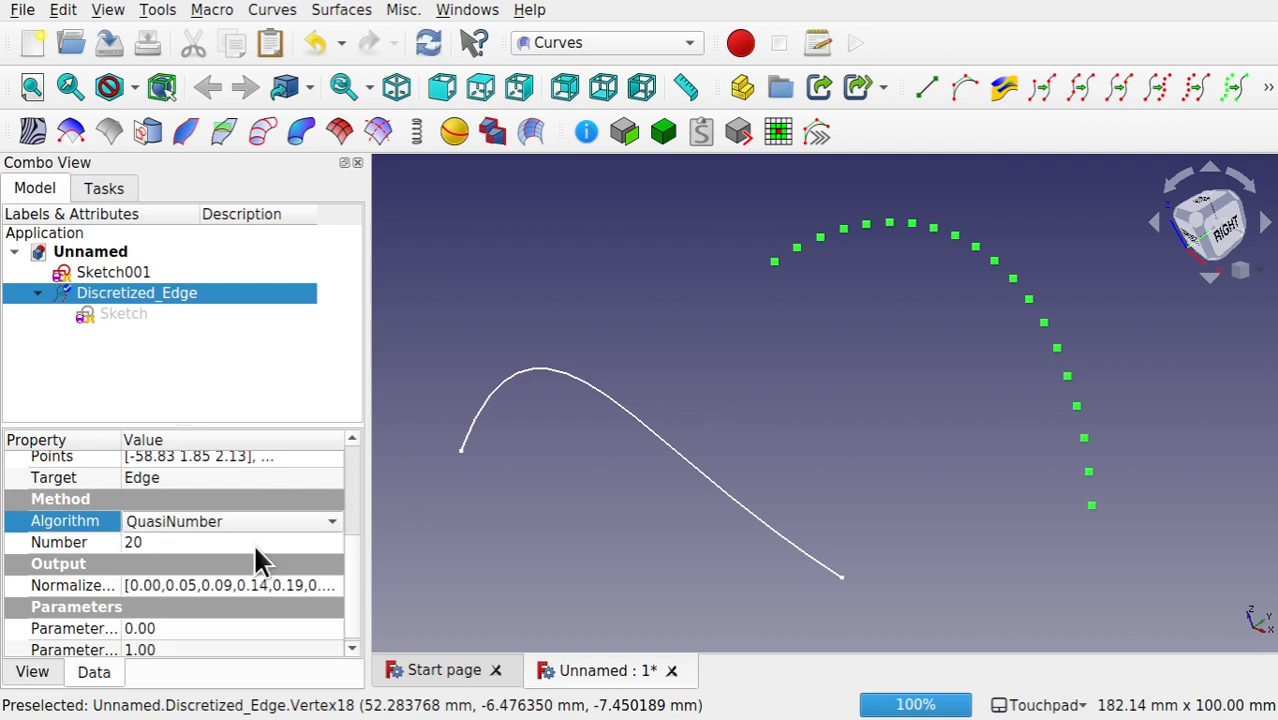
click(211, 546)
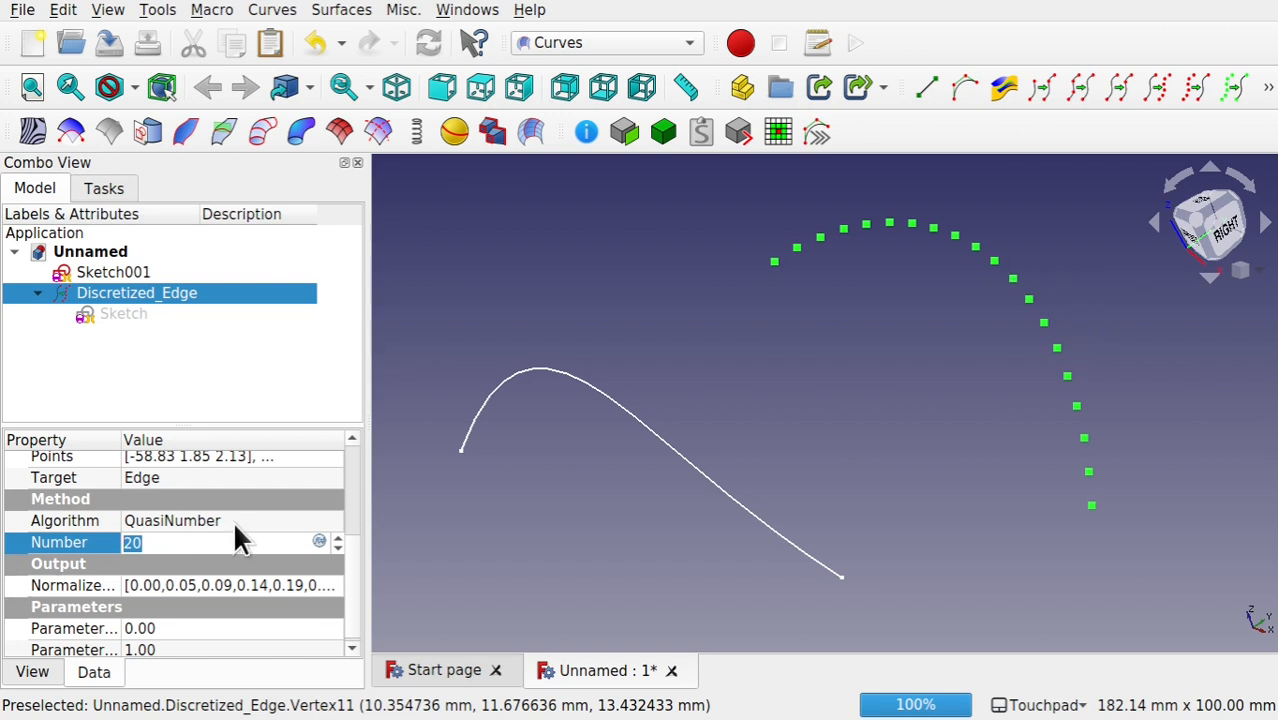
scroll(190, 541, down, 2)
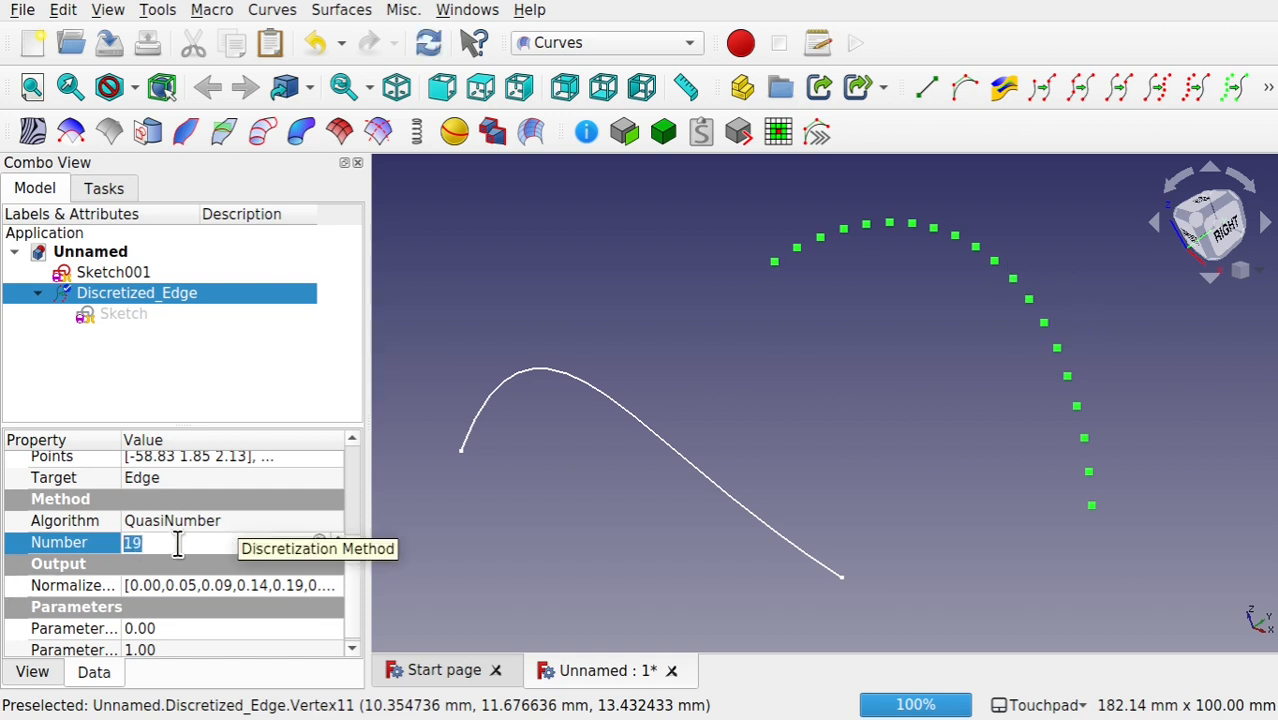
Step: Change the discretized edge's algorithm to Distance
click(243, 520)
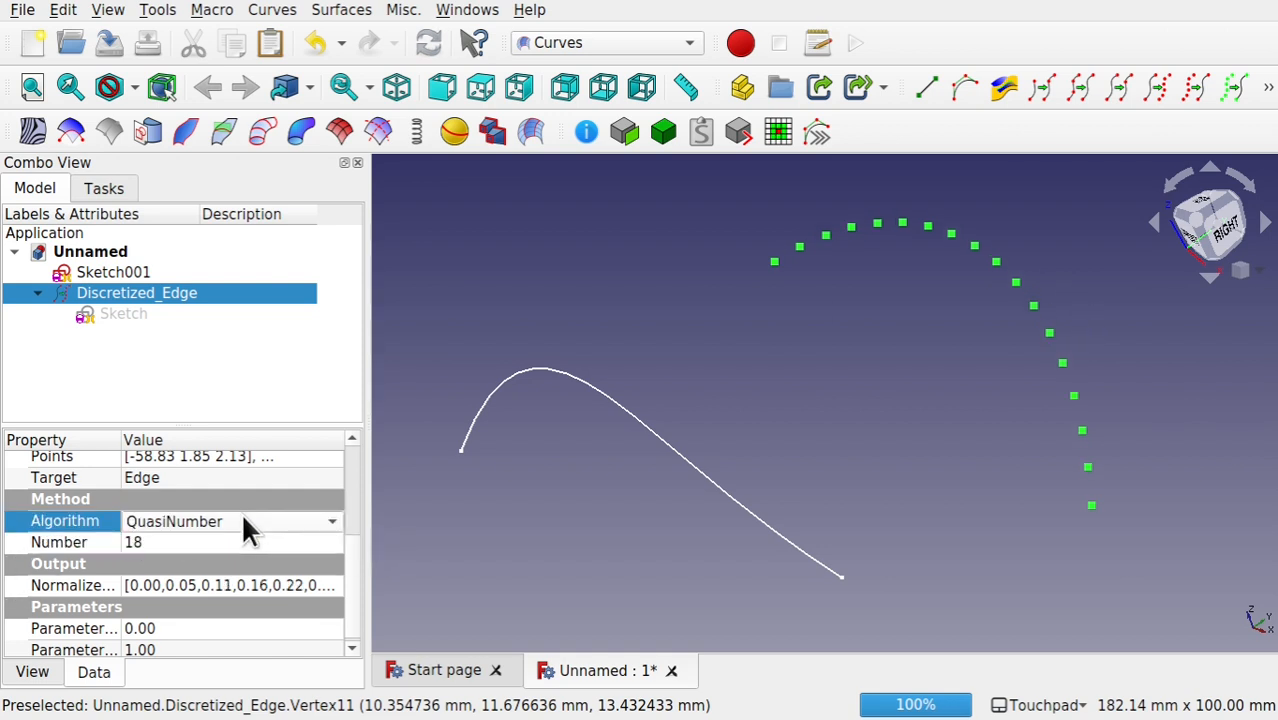
click(243, 521)
click(222, 546)
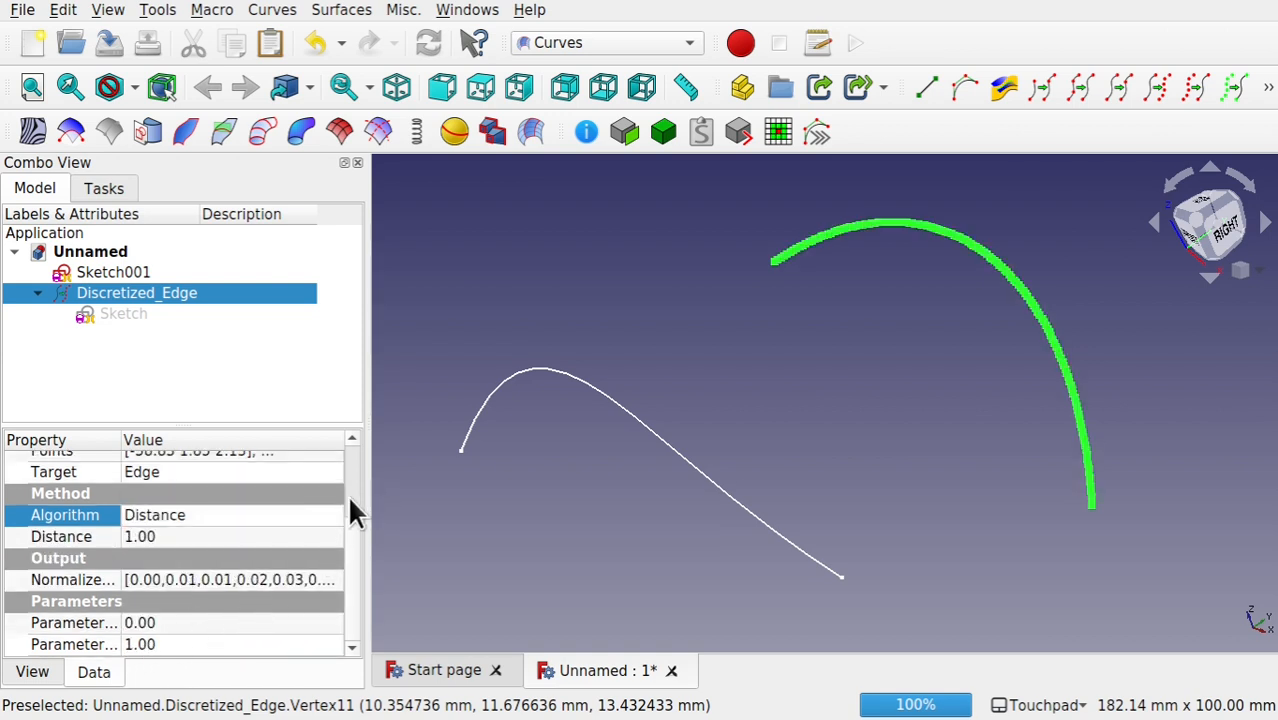
Step: Set the discretized edge's point distance to 0.1
click(238, 538)
text(0.)
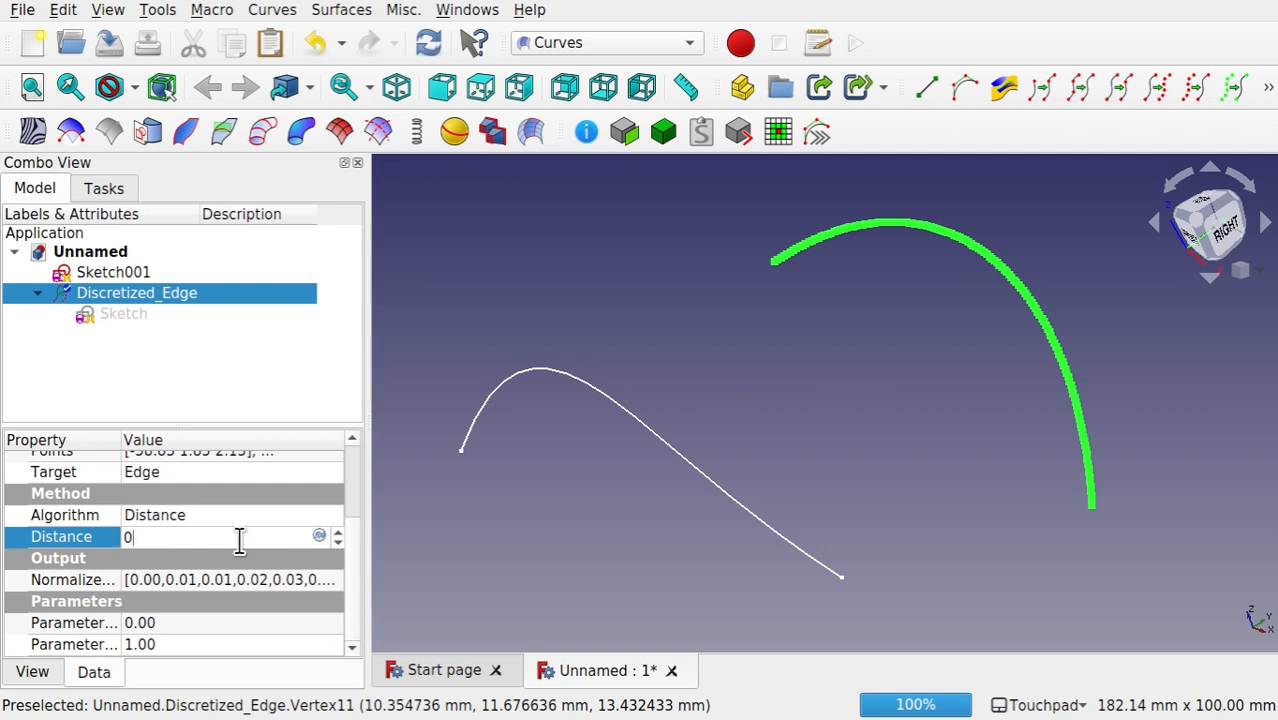
text(1)
click(225, 516)
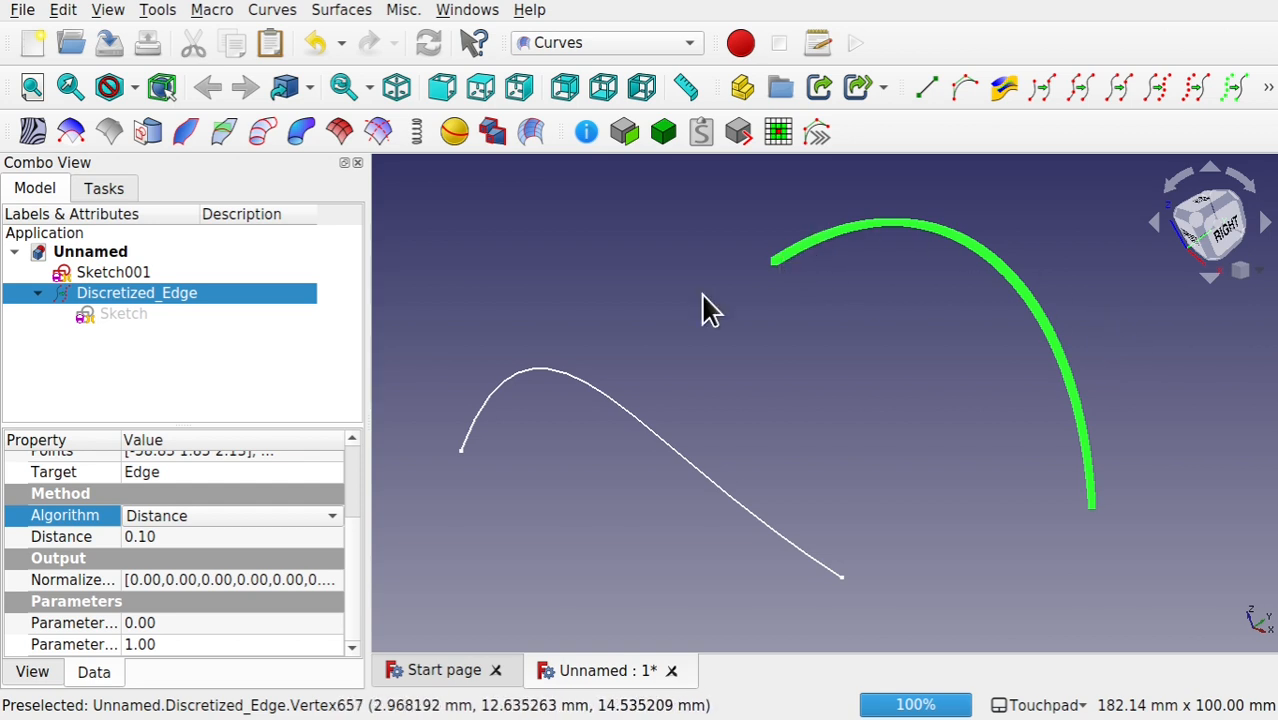
Step: Try a point distance of 80 on the discretized edge, then reduce it to 30
click(190, 537)
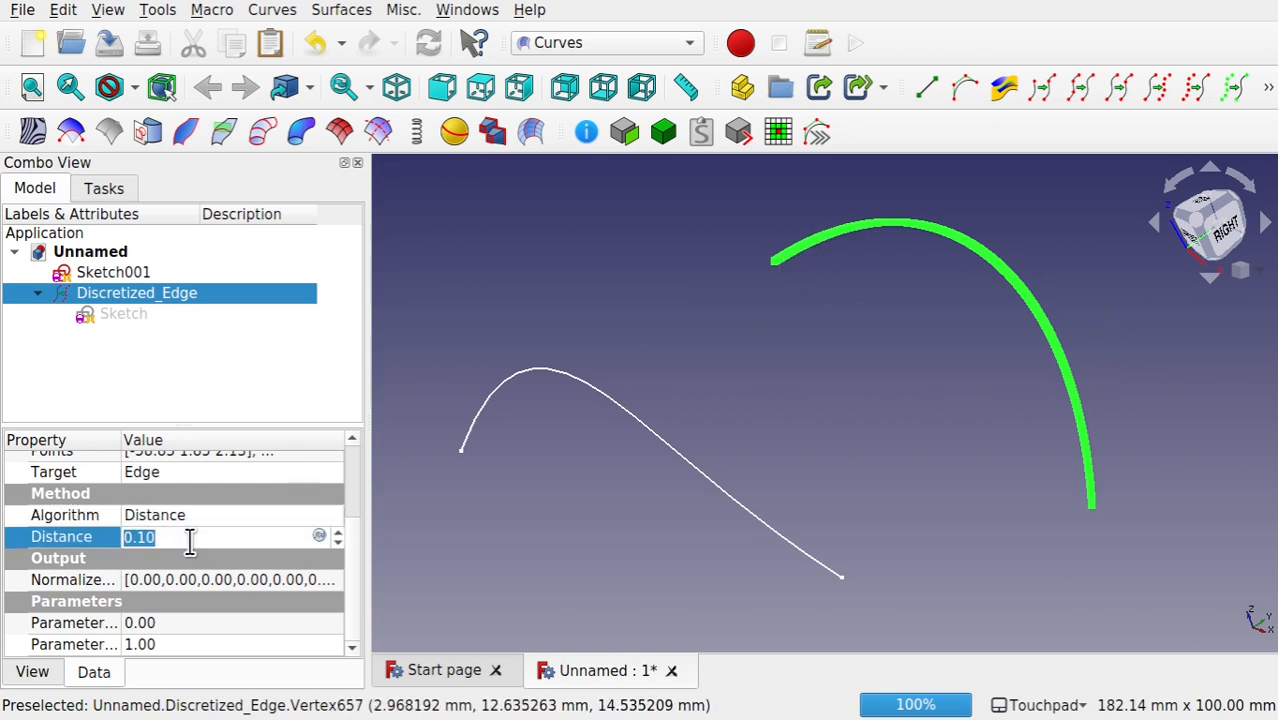
text(80)
click(211, 514)
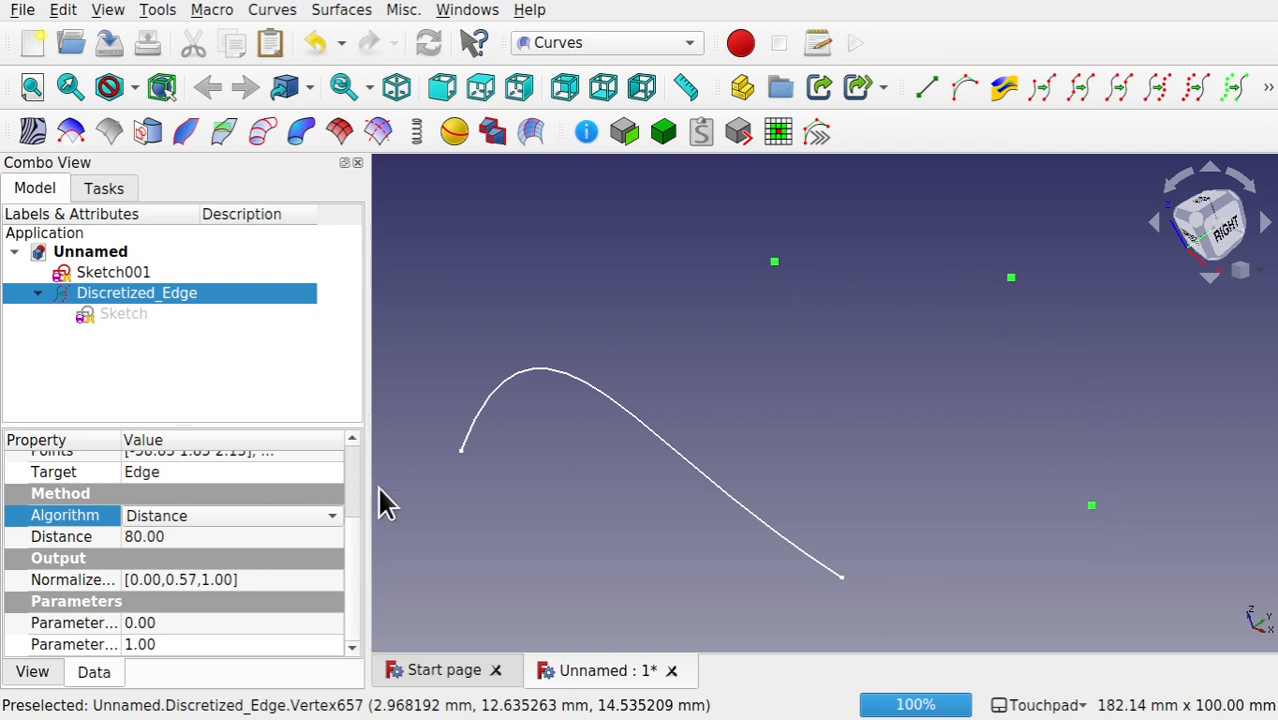
click(227, 537)
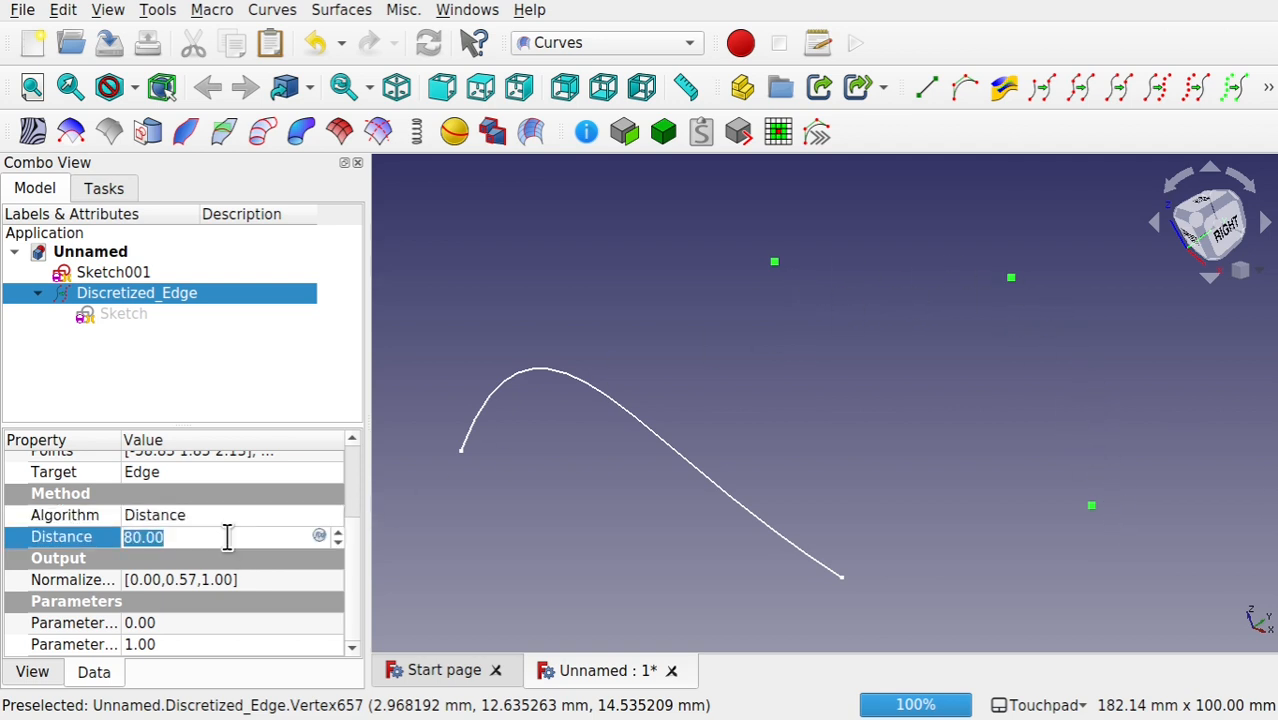
text(30)
click(270, 580)
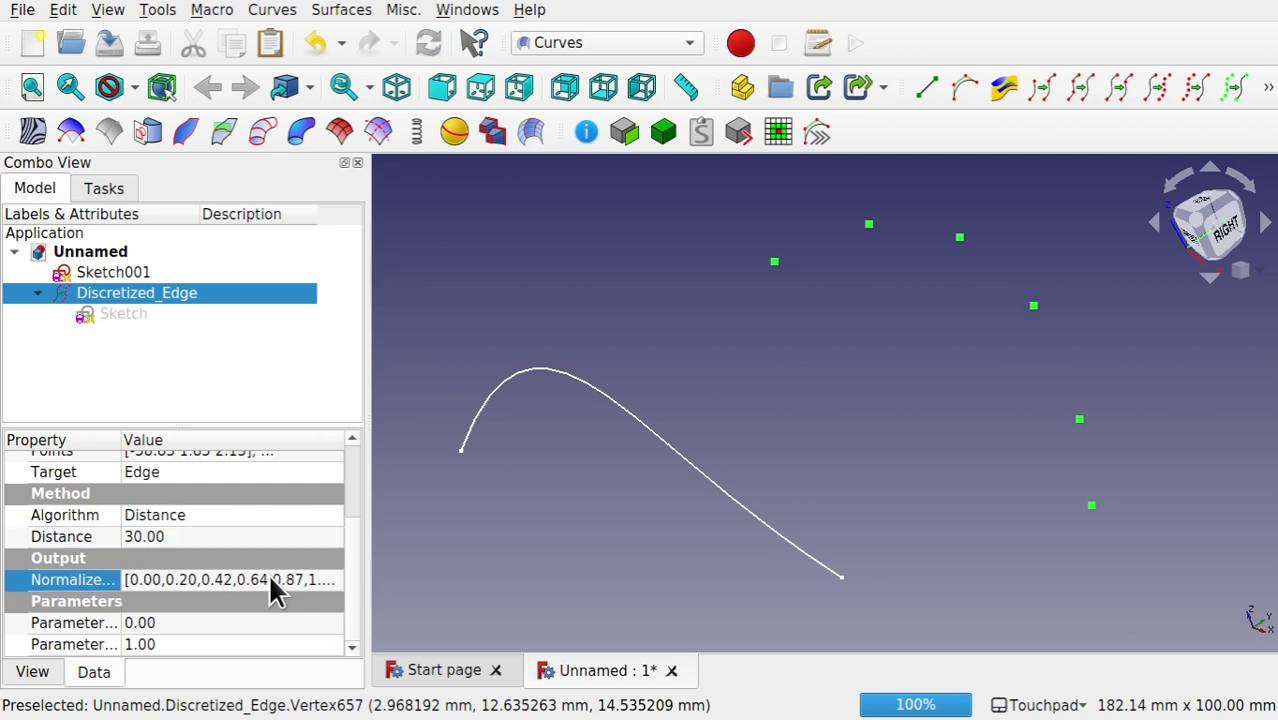
Step: Switch the discretized edge's algorithm to Deflection and set the deflection to 3
click(287, 518)
click(287, 518)
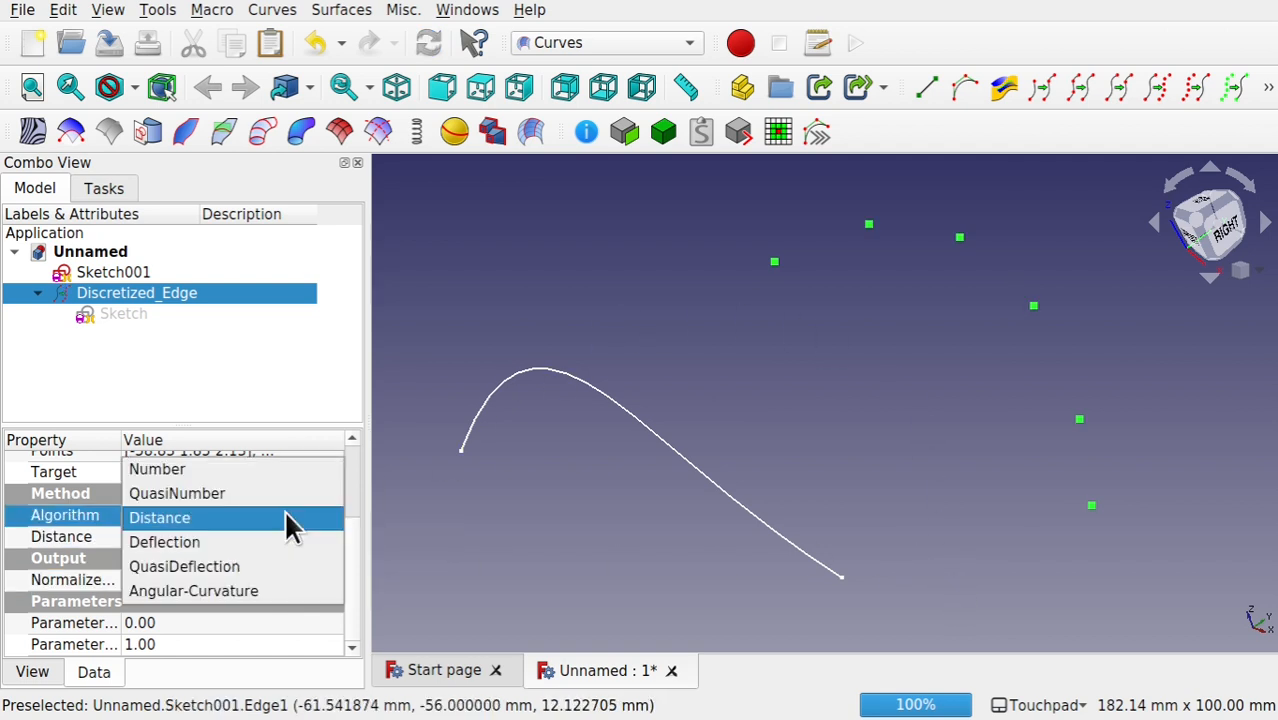
click(268, 542)
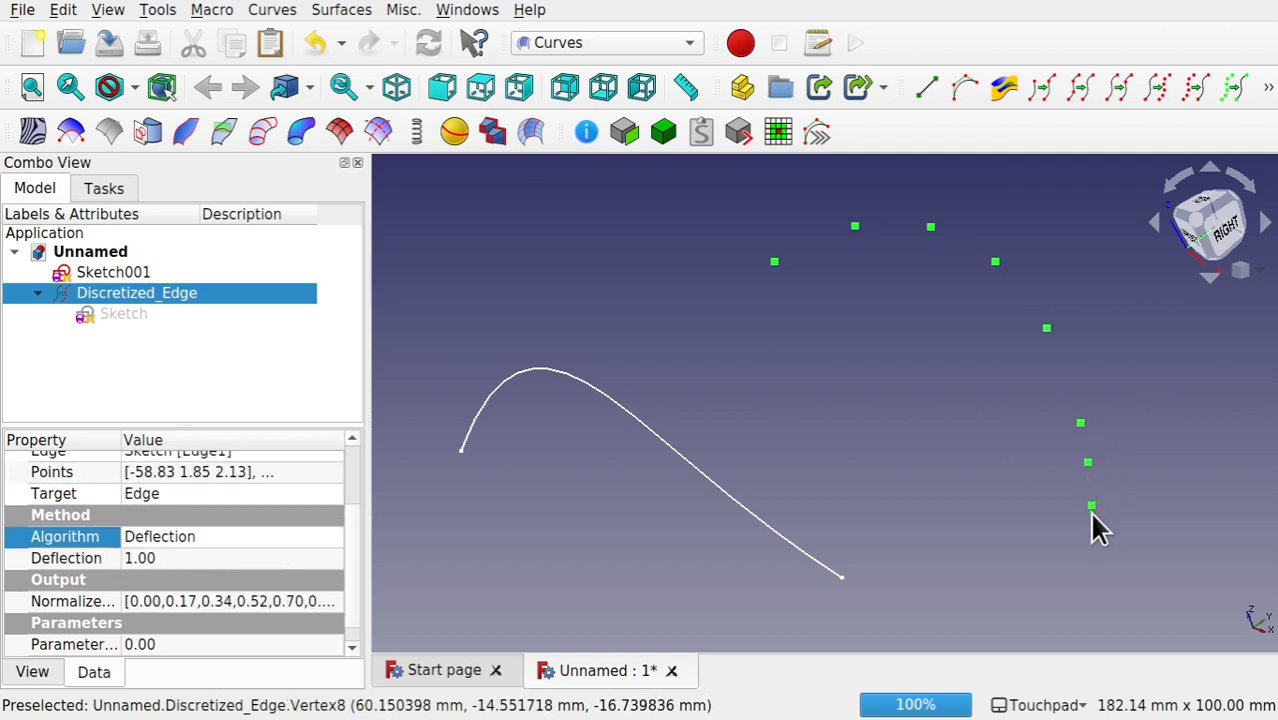
click(223, 556)
text(3)
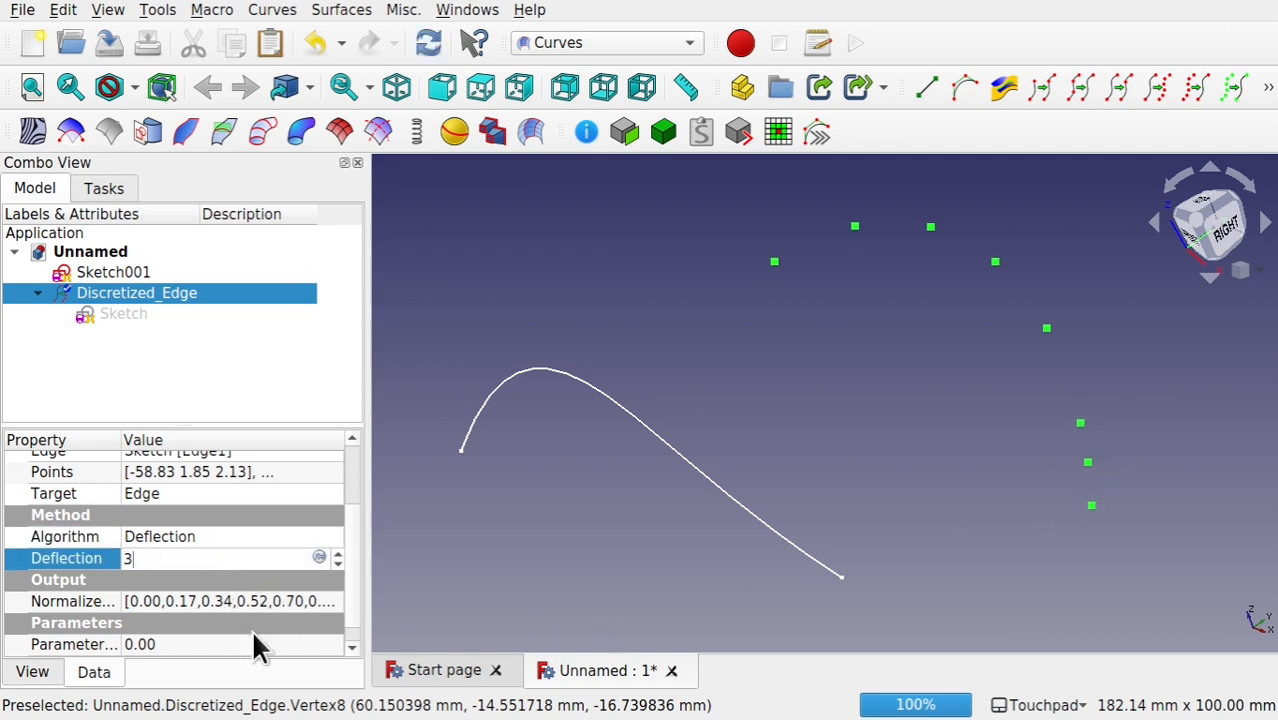
click(257, 640)
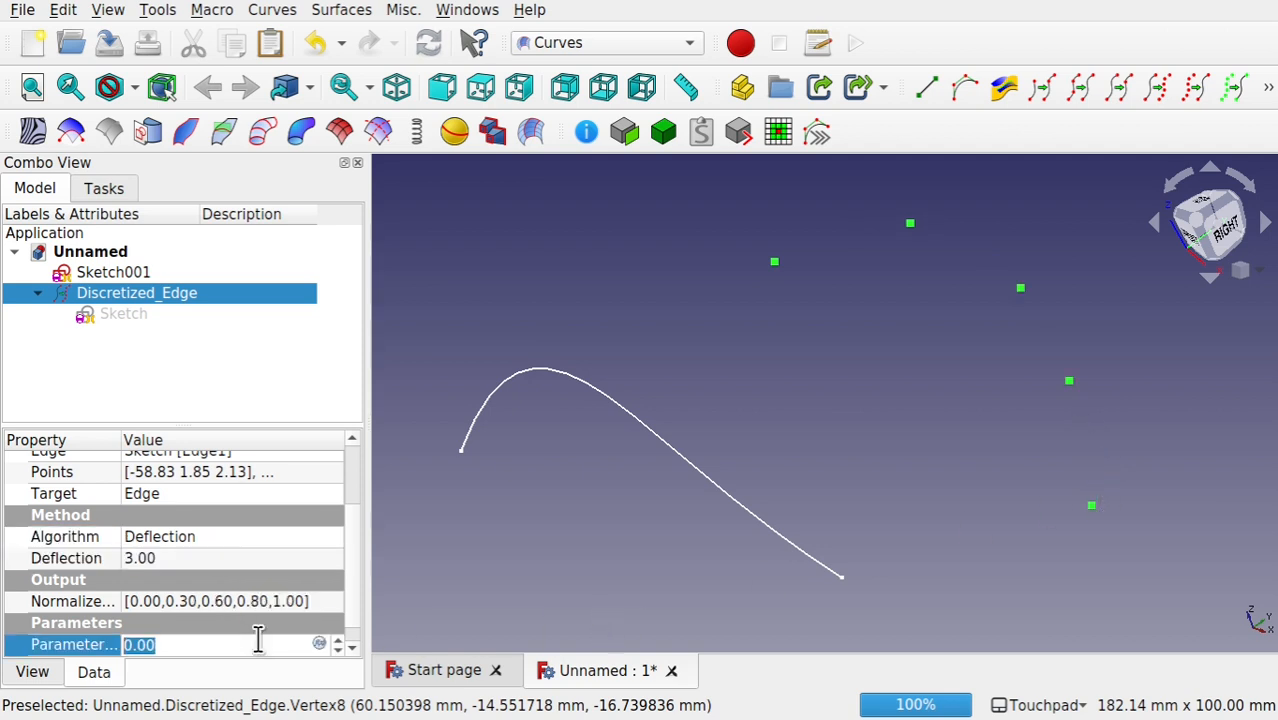
Step: Set the discretized edge's deflection to 0.1
click(224, 560)
text(0.1)
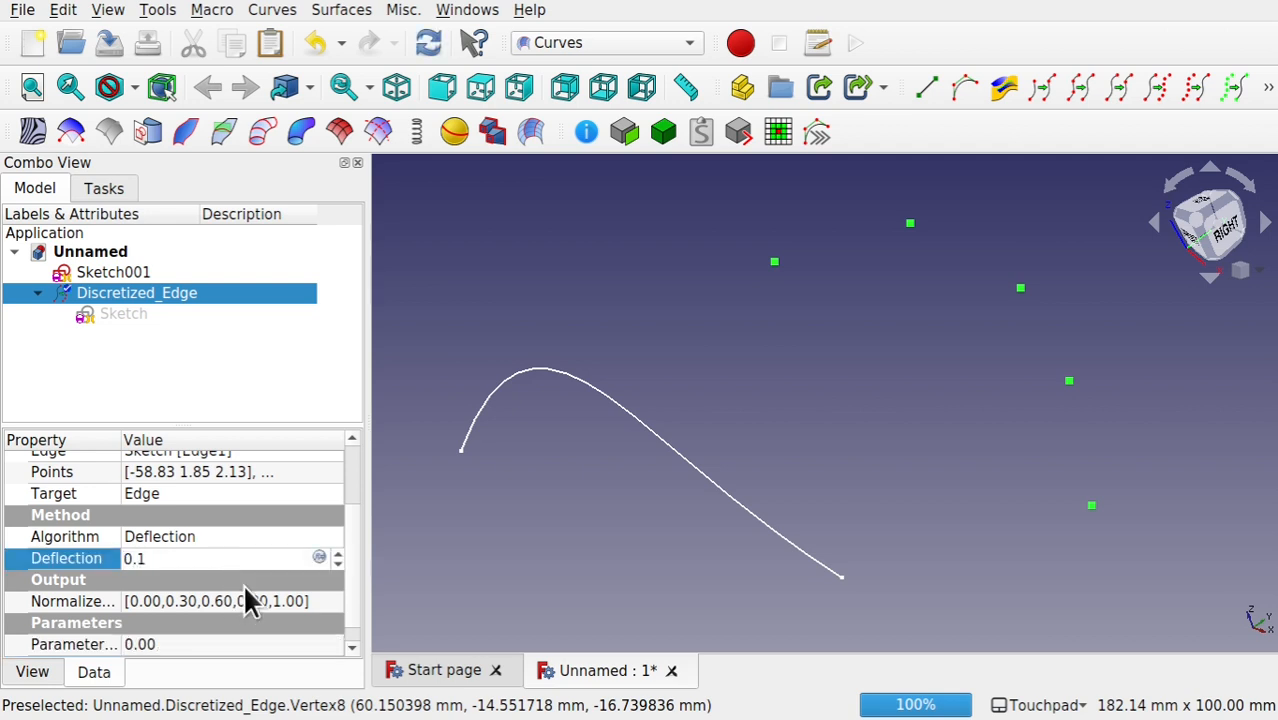
click(233, 644)
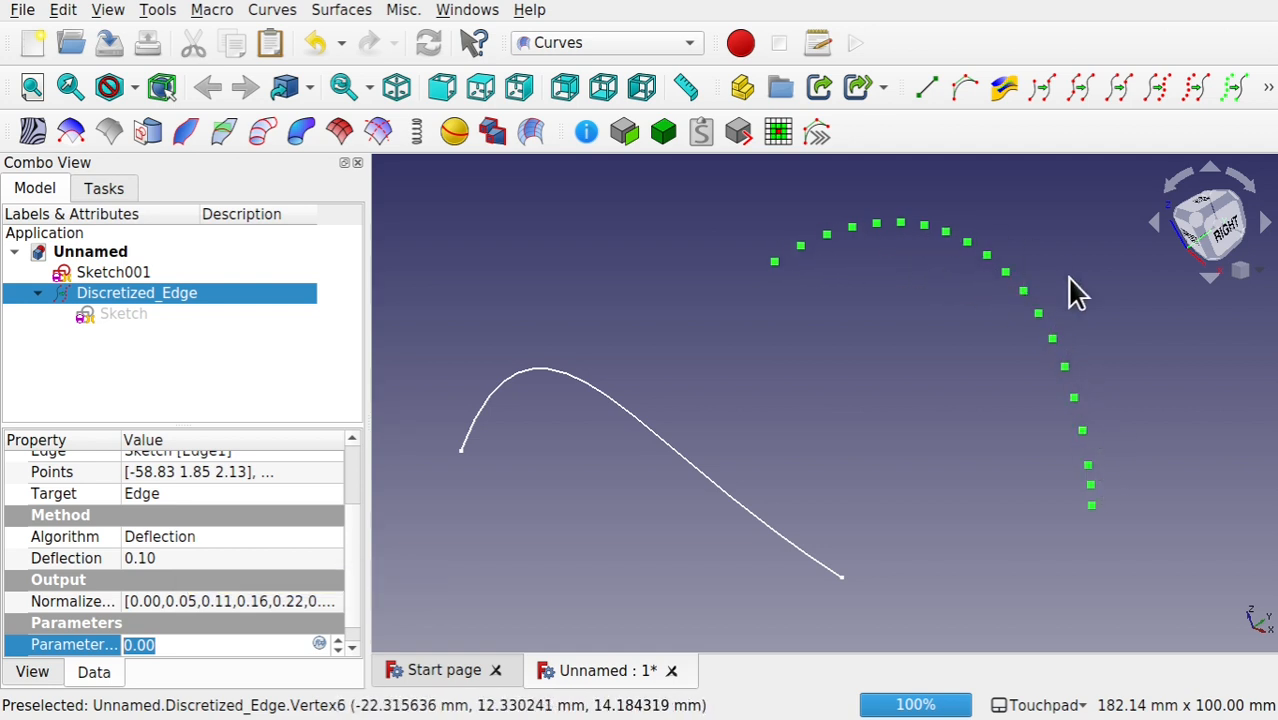
Step: Return the discretized edge's algorithm to Number and set the number of points to 20
click(238, 537)
click(288, 538)
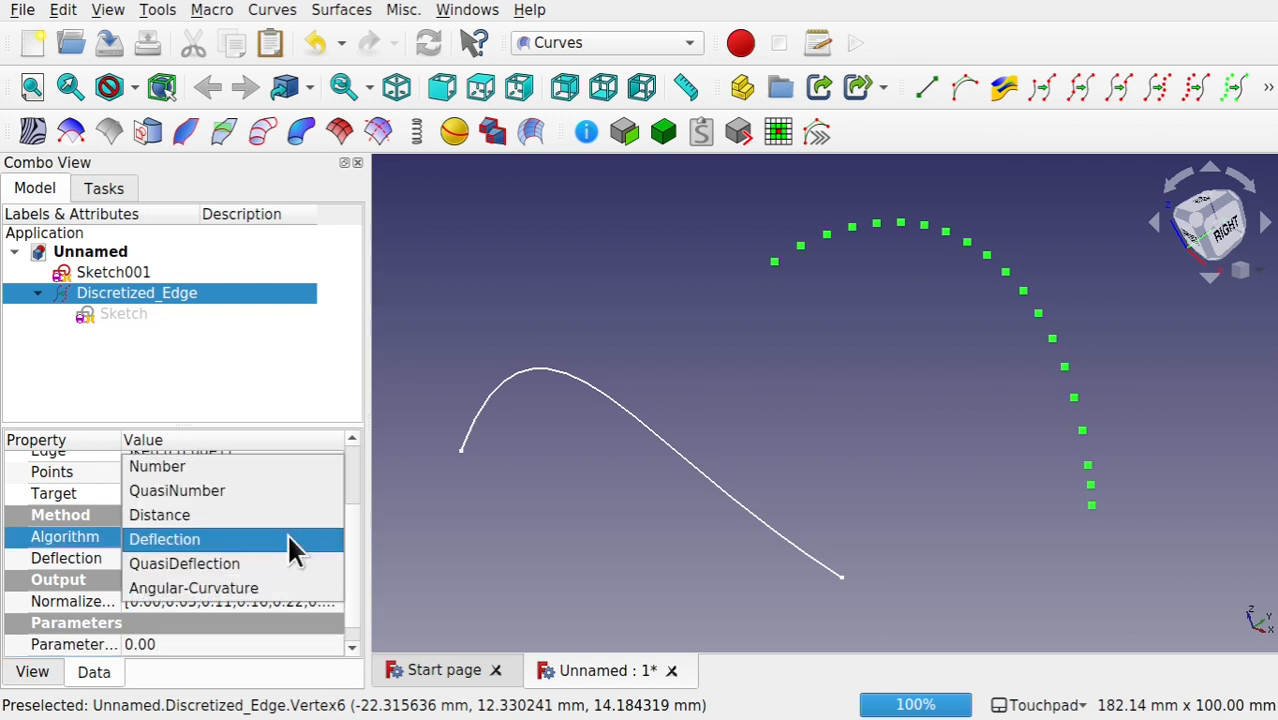
click(240, 467)
click(195, 558)
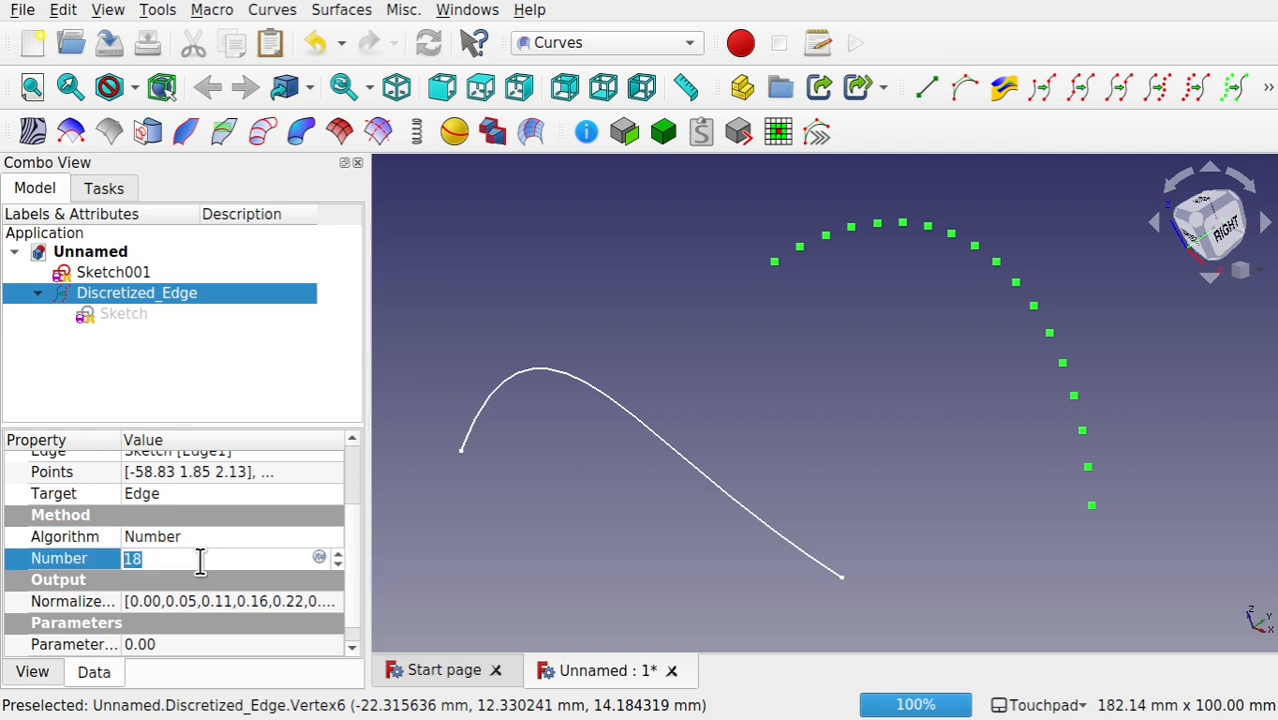
text(20)
key(Return)
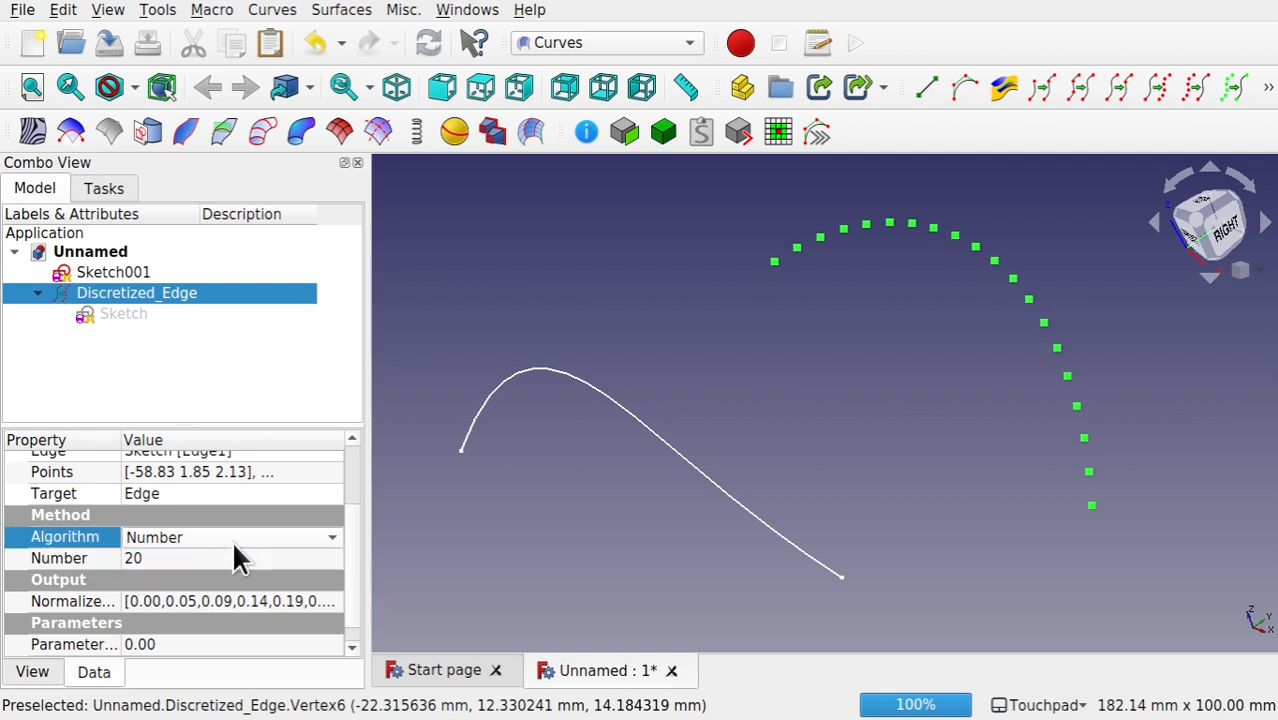
Step: Discretize the Sketch001 curve and set the new discretized edge's number of points to 10
click(700, 485)
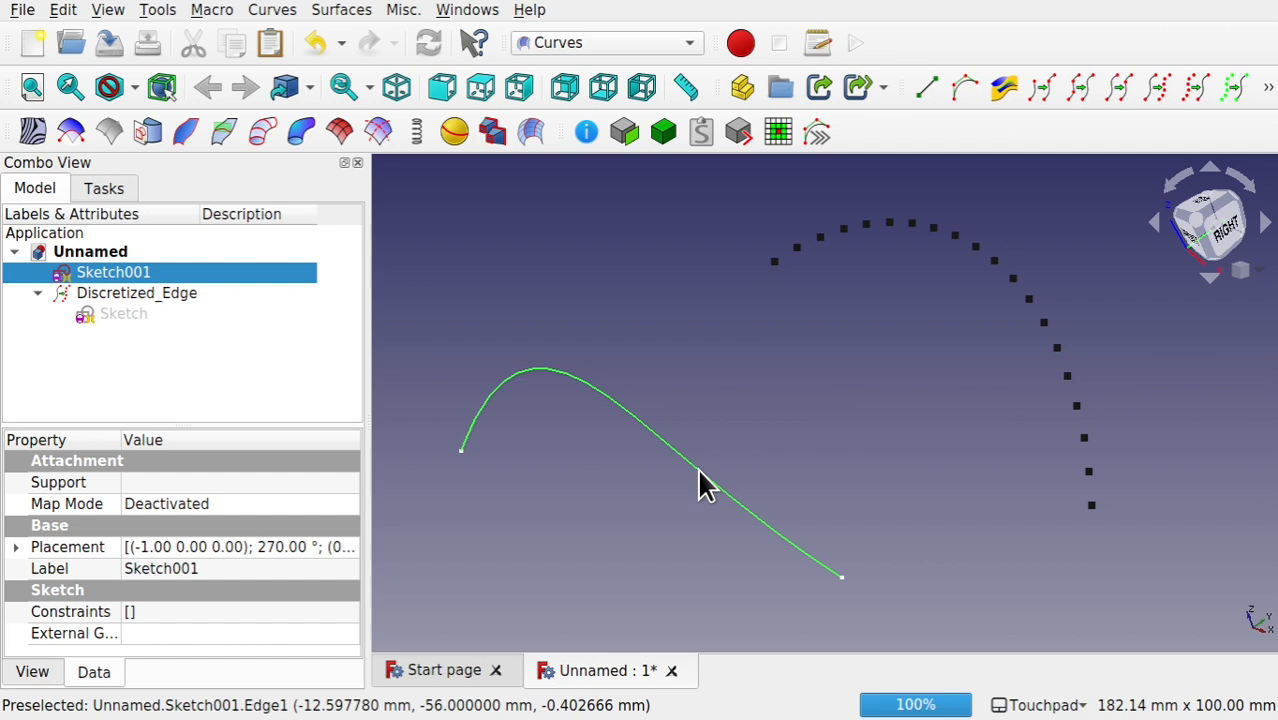
click(1155, 99)
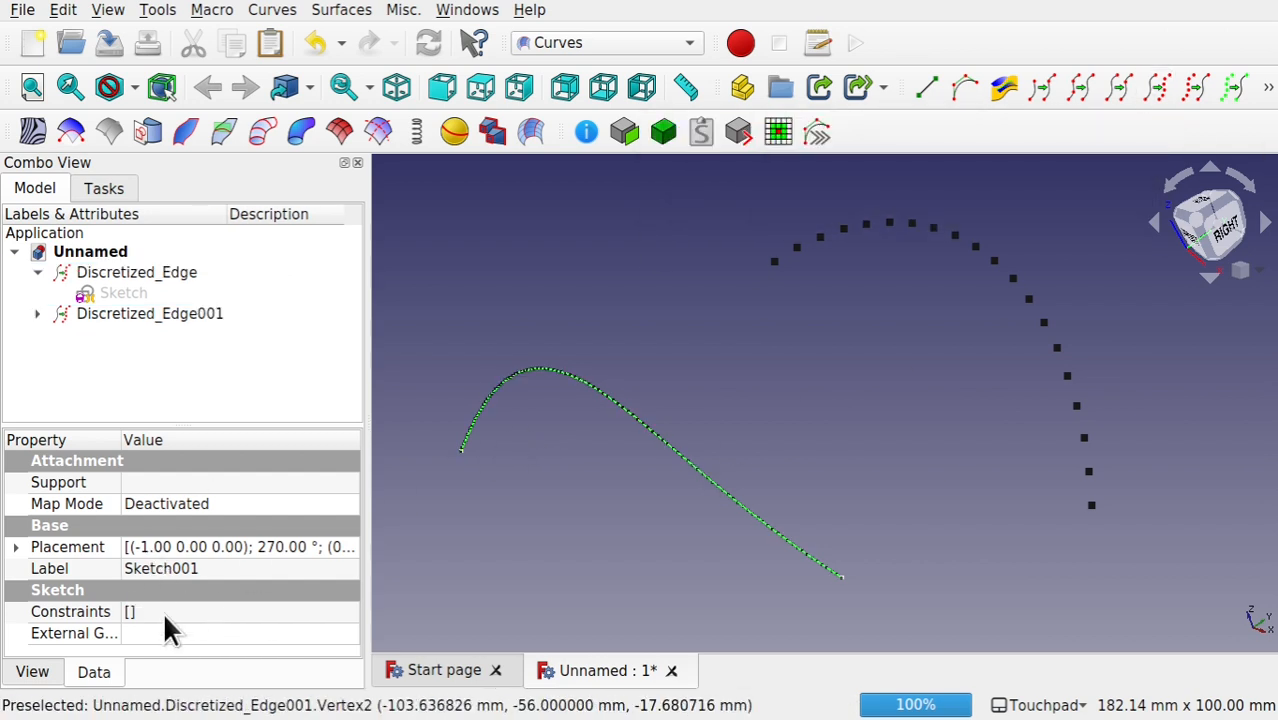
click(172, 316)
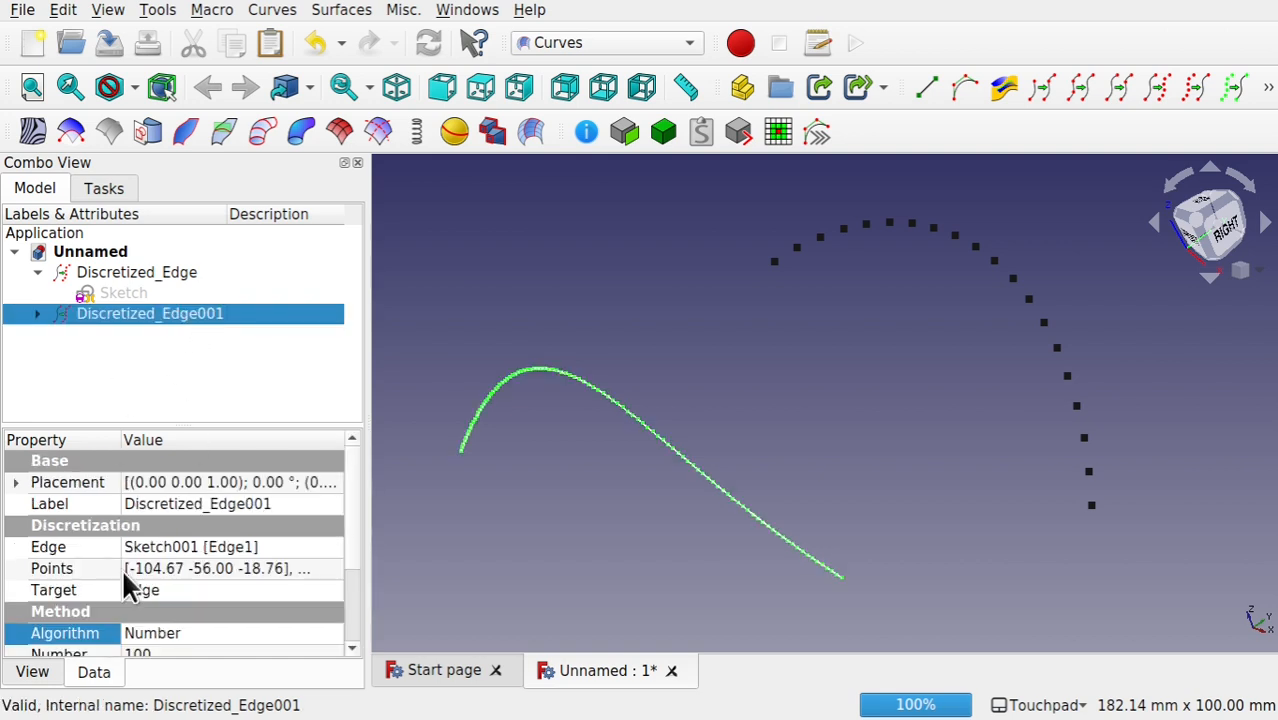
scroll(349, 600, down, 2)
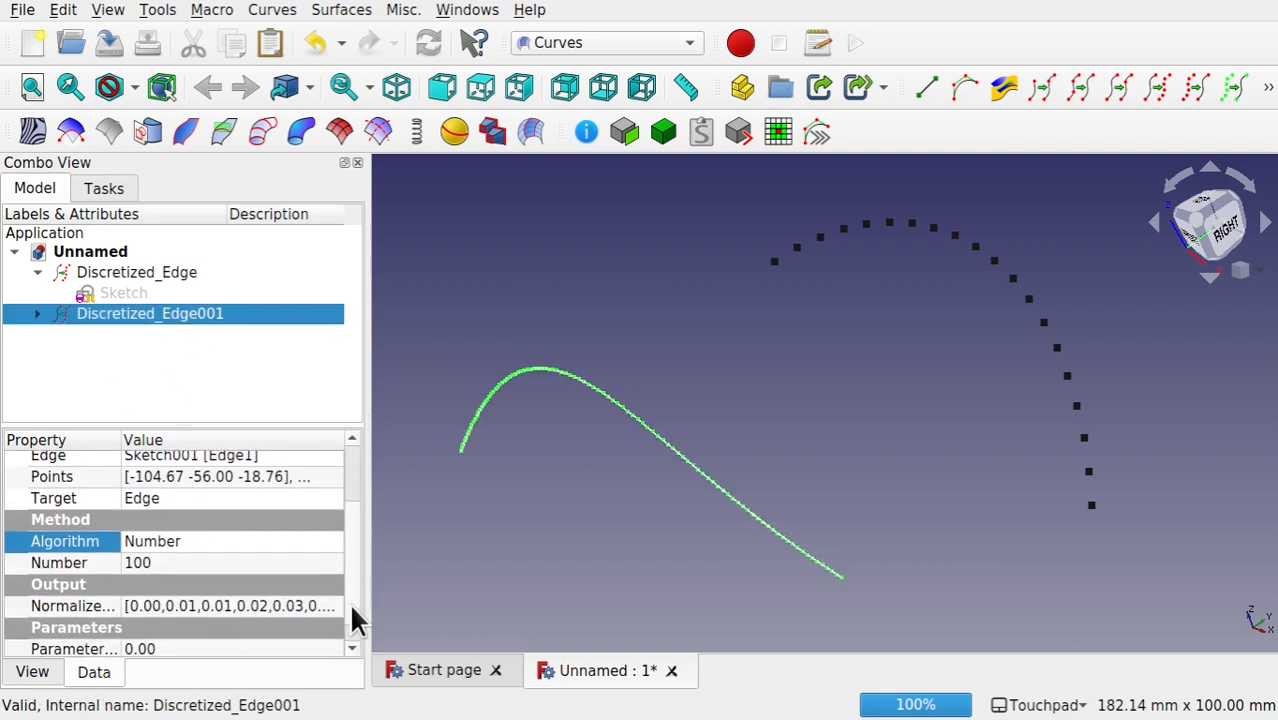
click(226, 570)
text(10)
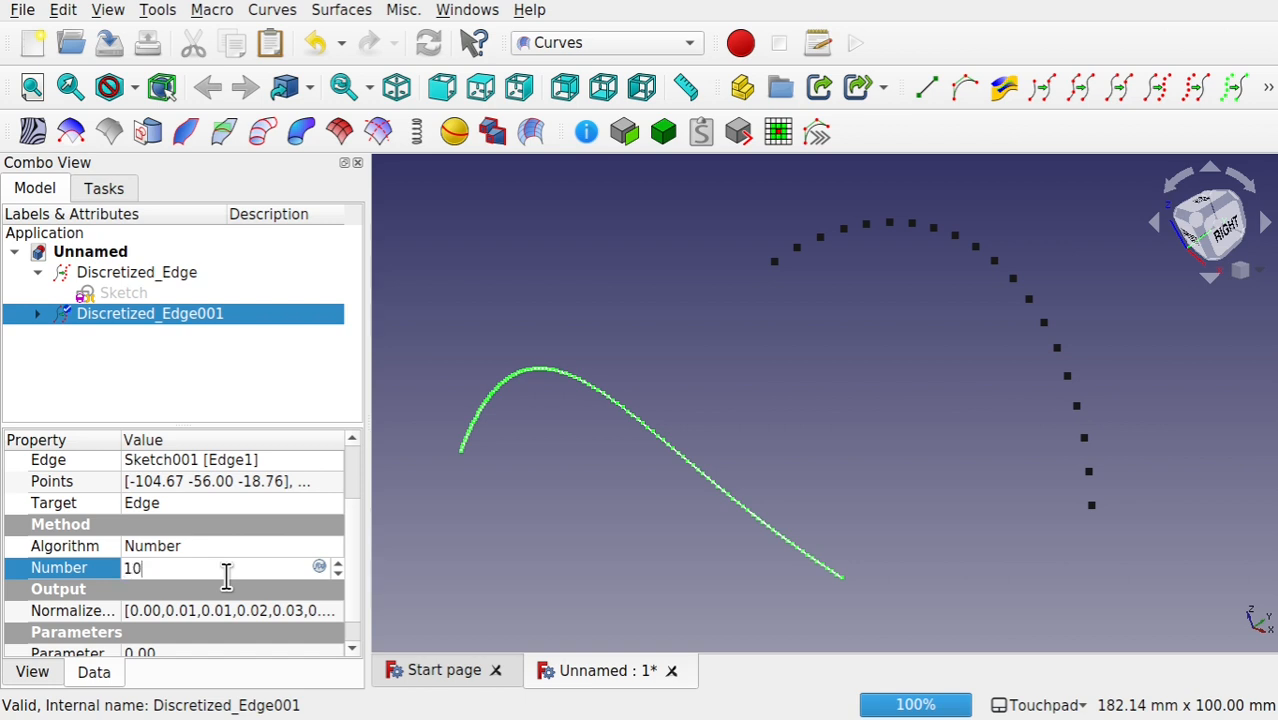
click(255, 545)
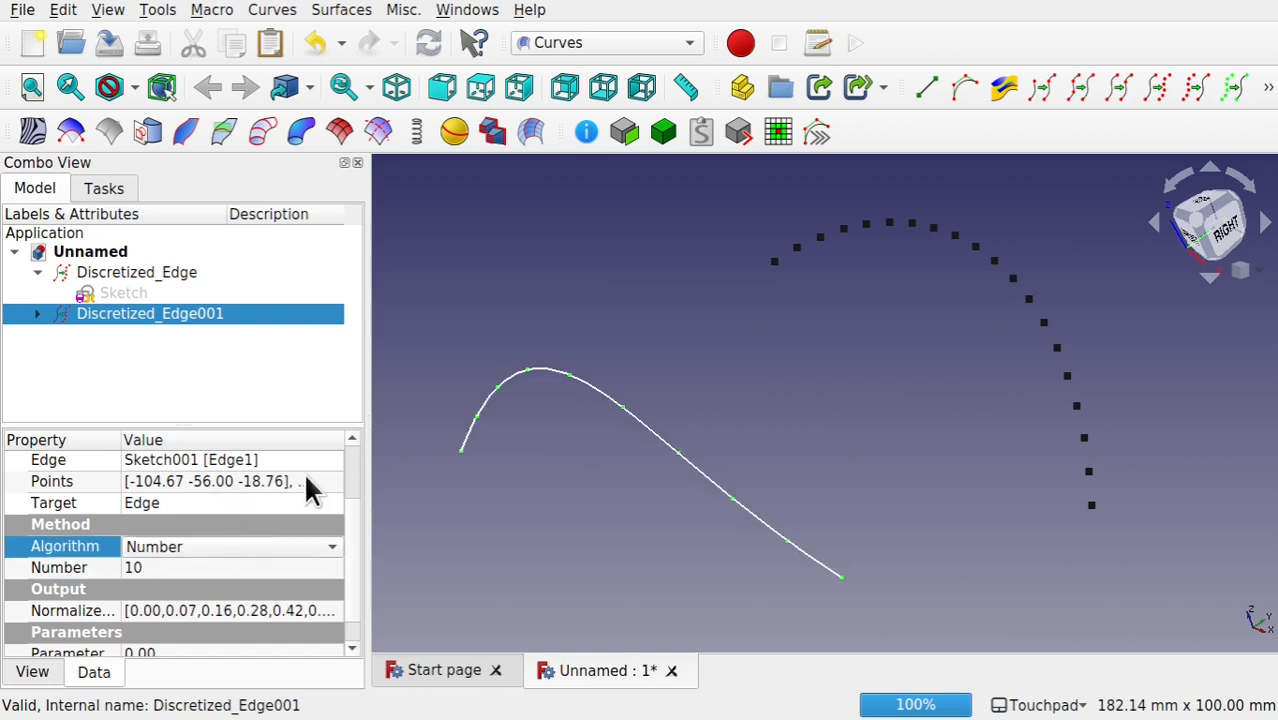
Step: Hide Sketch001 under the second discretized edge so that only its points are shown
click(37, 313)
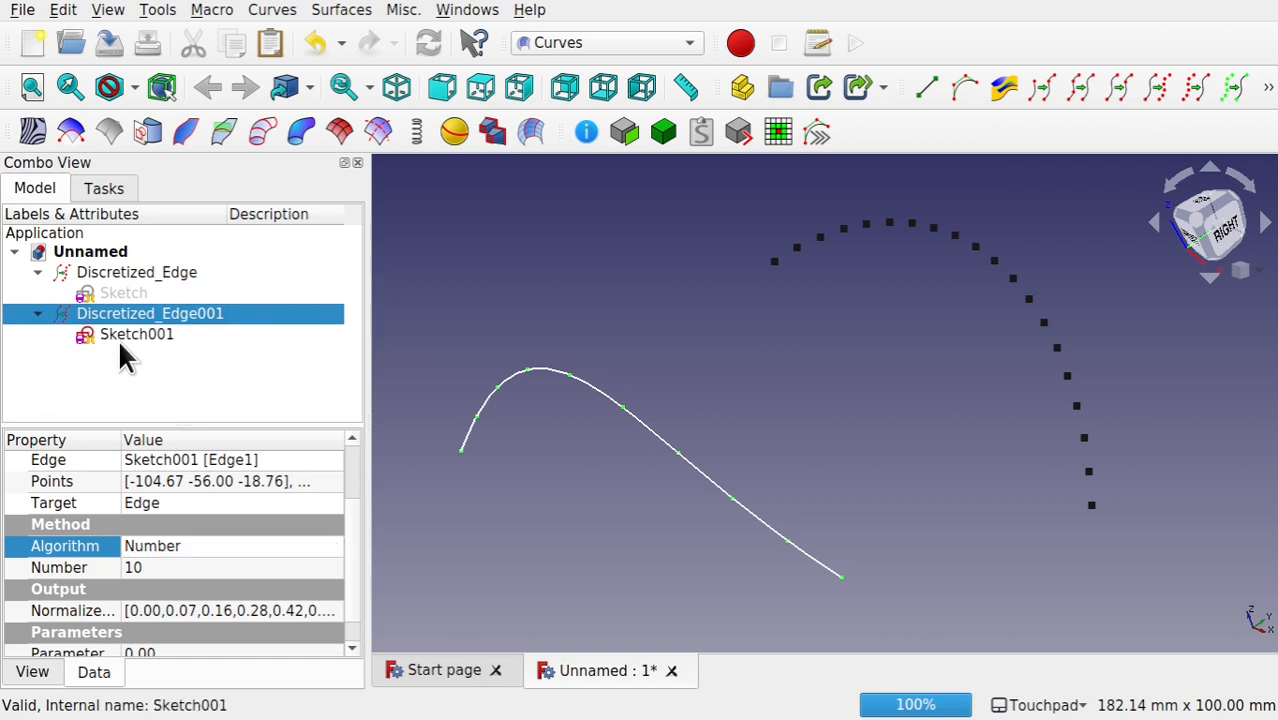
click(118, 338)
key(space)
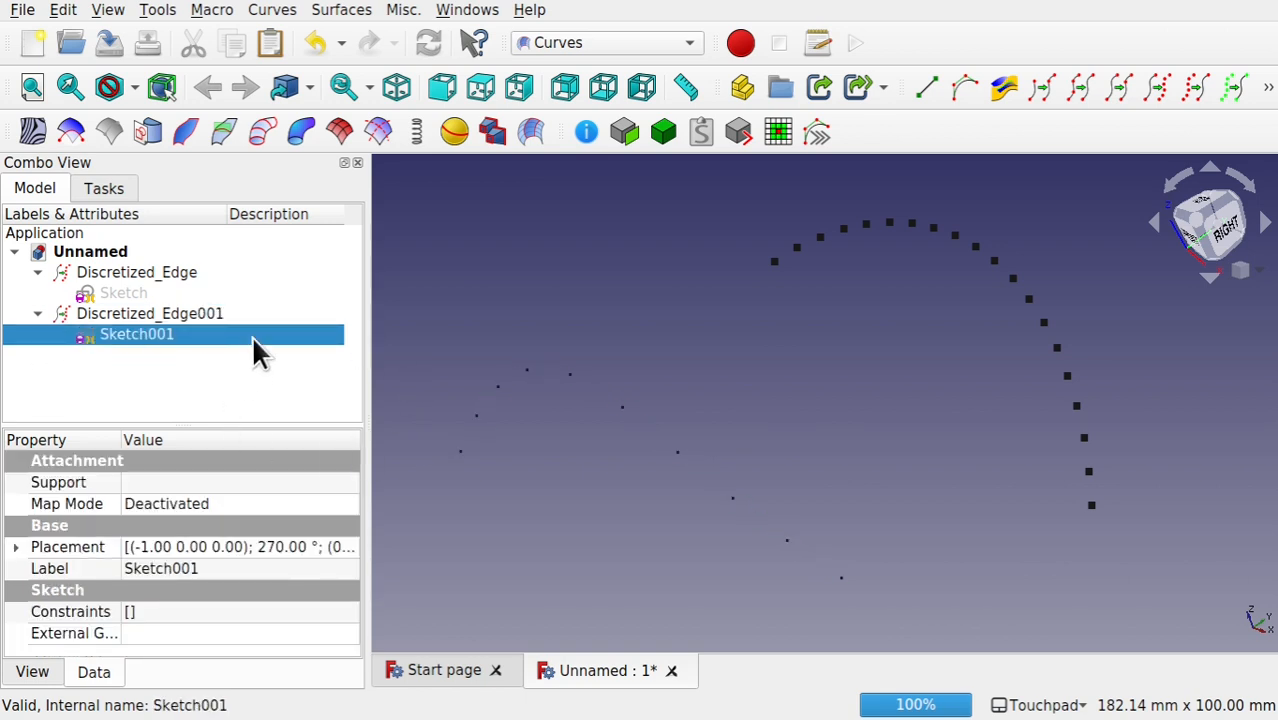
Step: Set the second discretized edge's display point size to 10 and clear the selection
click(179, 316)
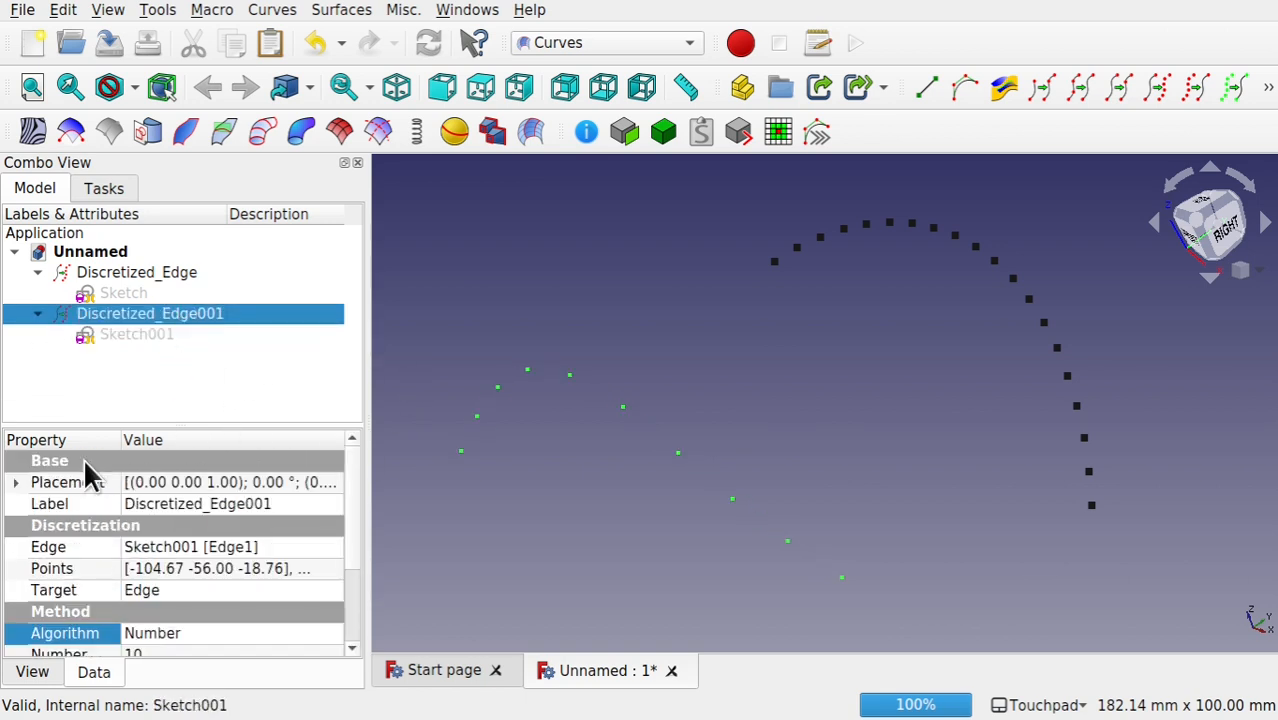
click(50, 678)
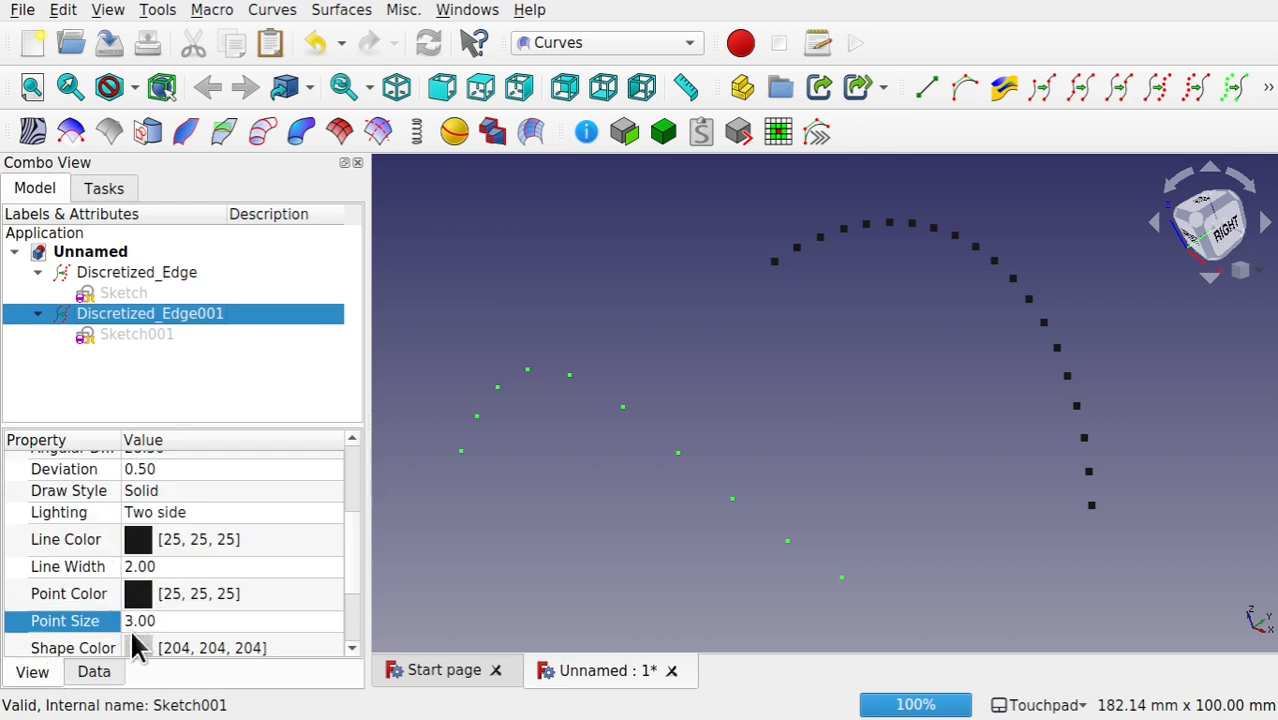
click(171, 622)
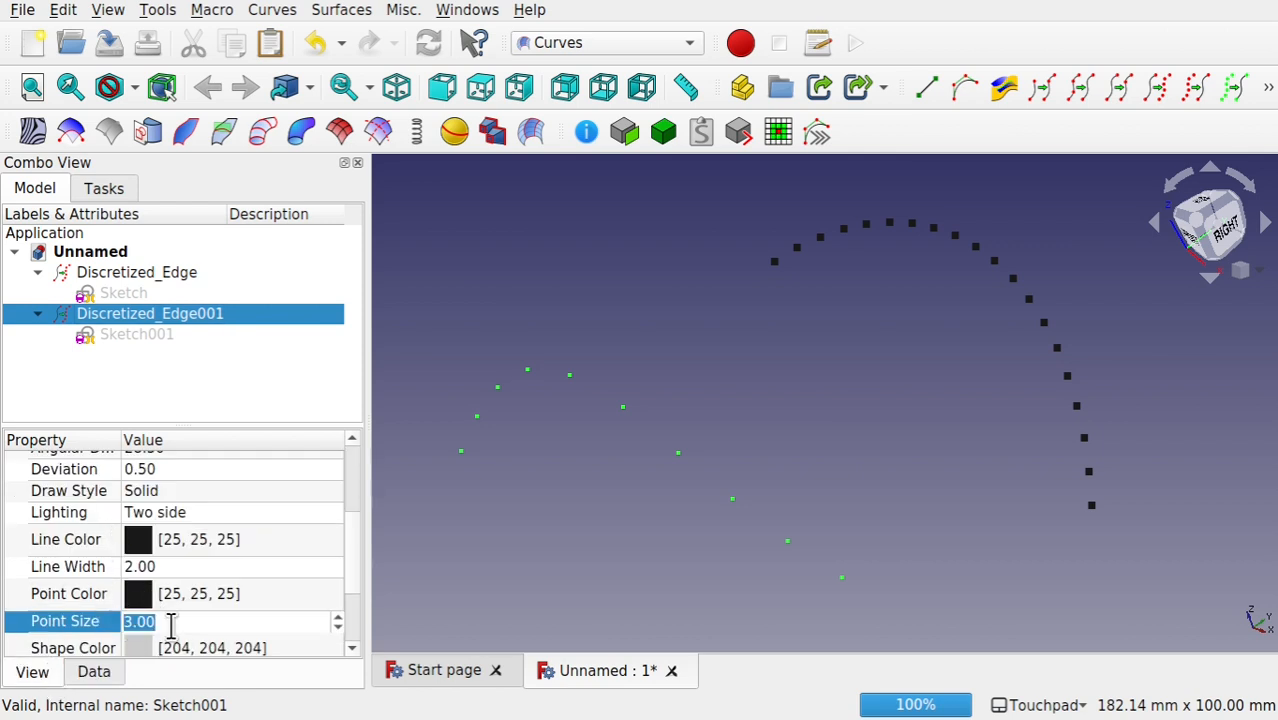
scroll(171, 624, up, 7)
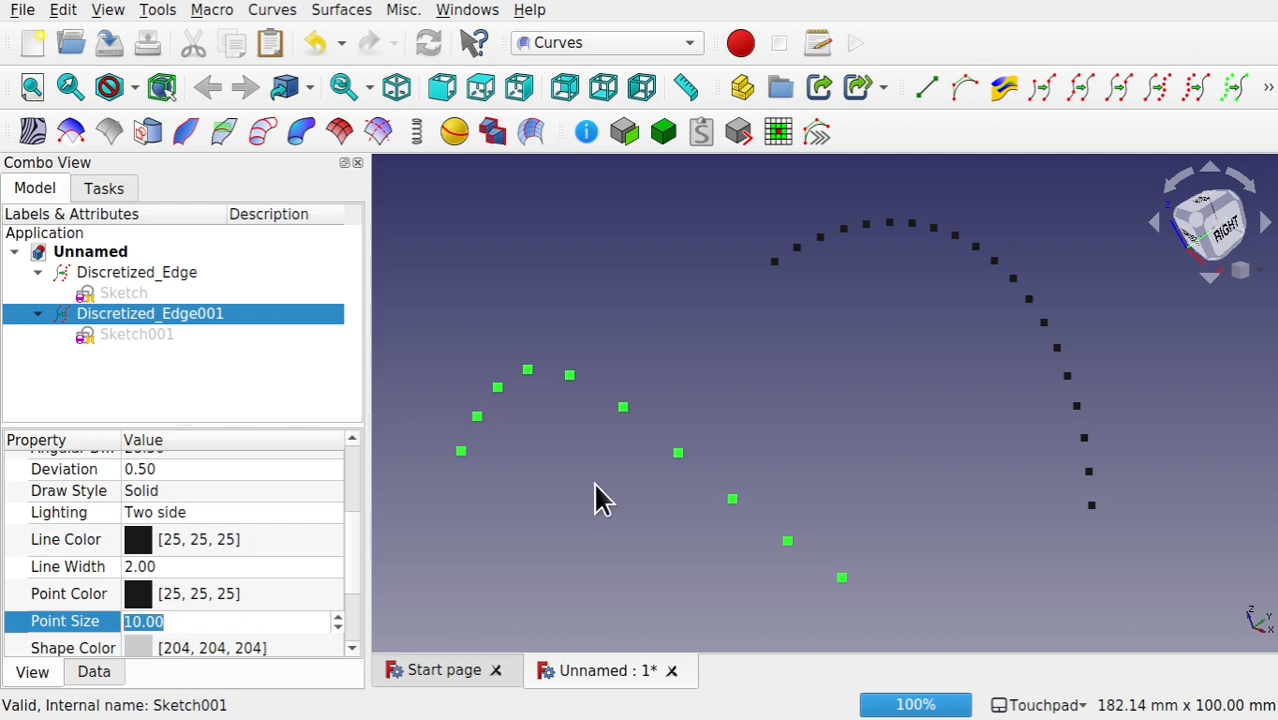
click(828, 456)
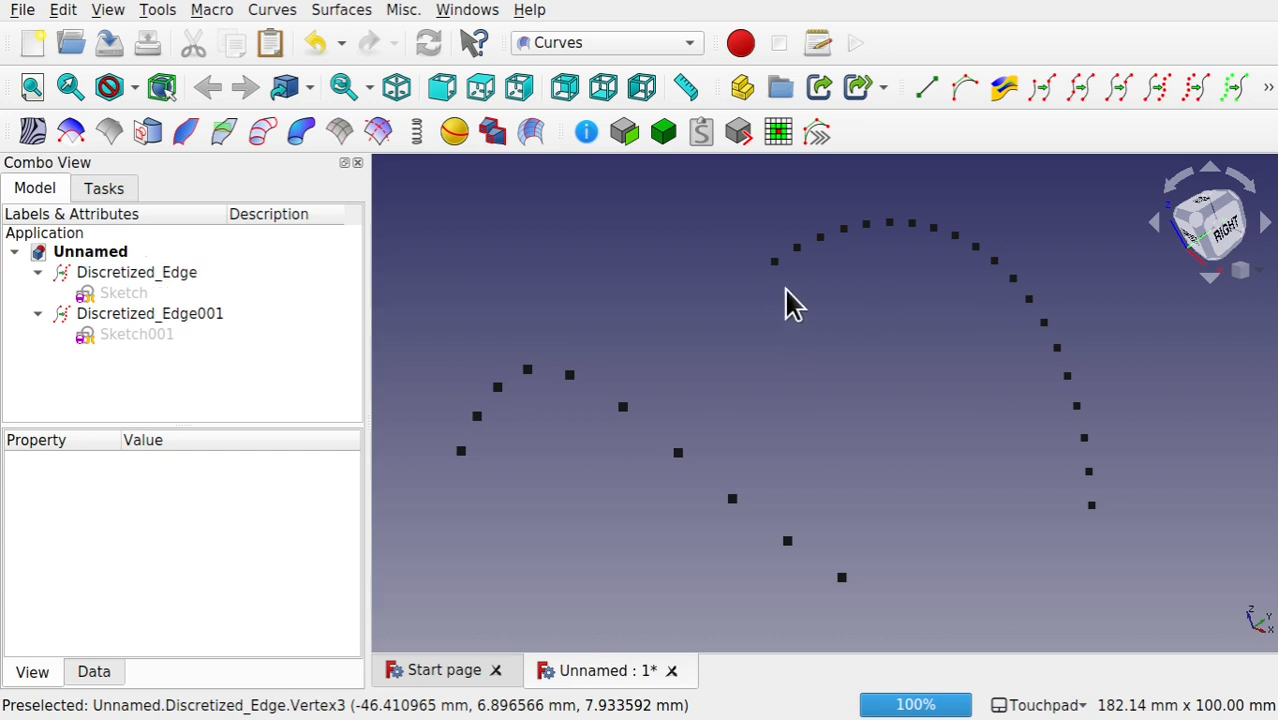
Step: Interpolate a curve through points 7, 8 and 9 of Discretized_Edge and points 10, 9 and 8 of Discretized_Edge001, in that order
click(913, 225)
ctrl+click(934, 229)
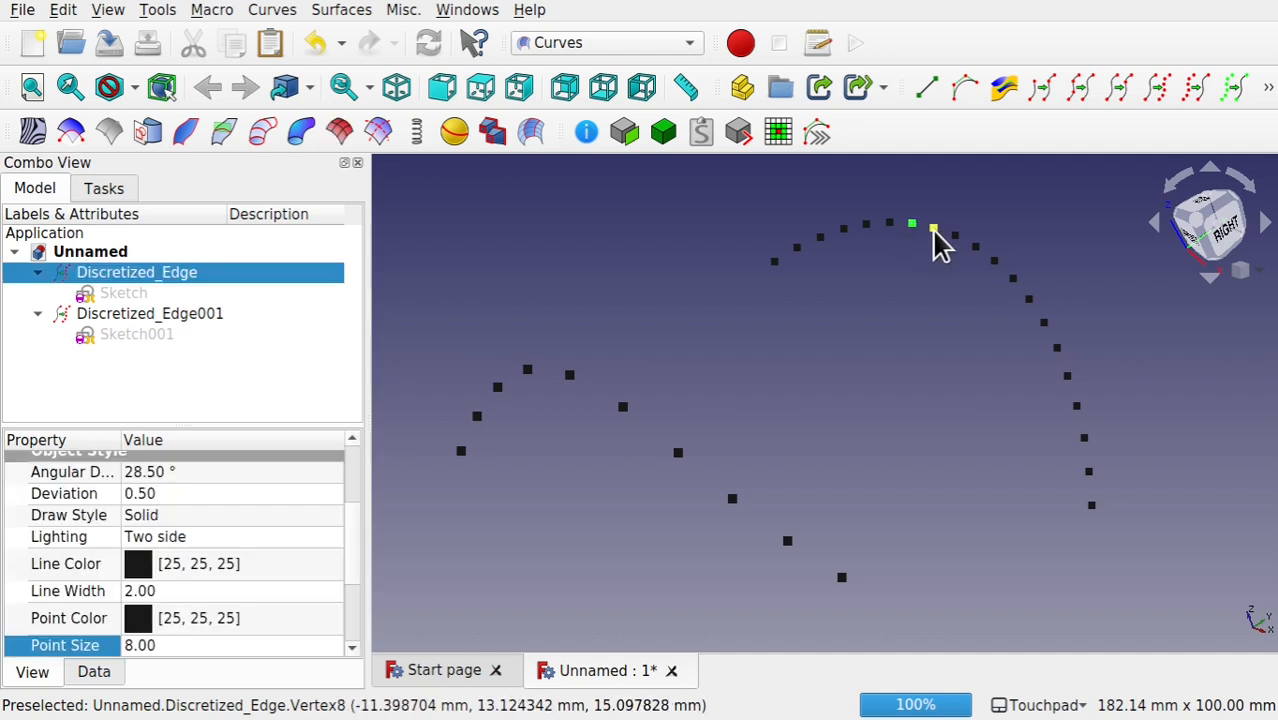
ctrl+click(955, 236)
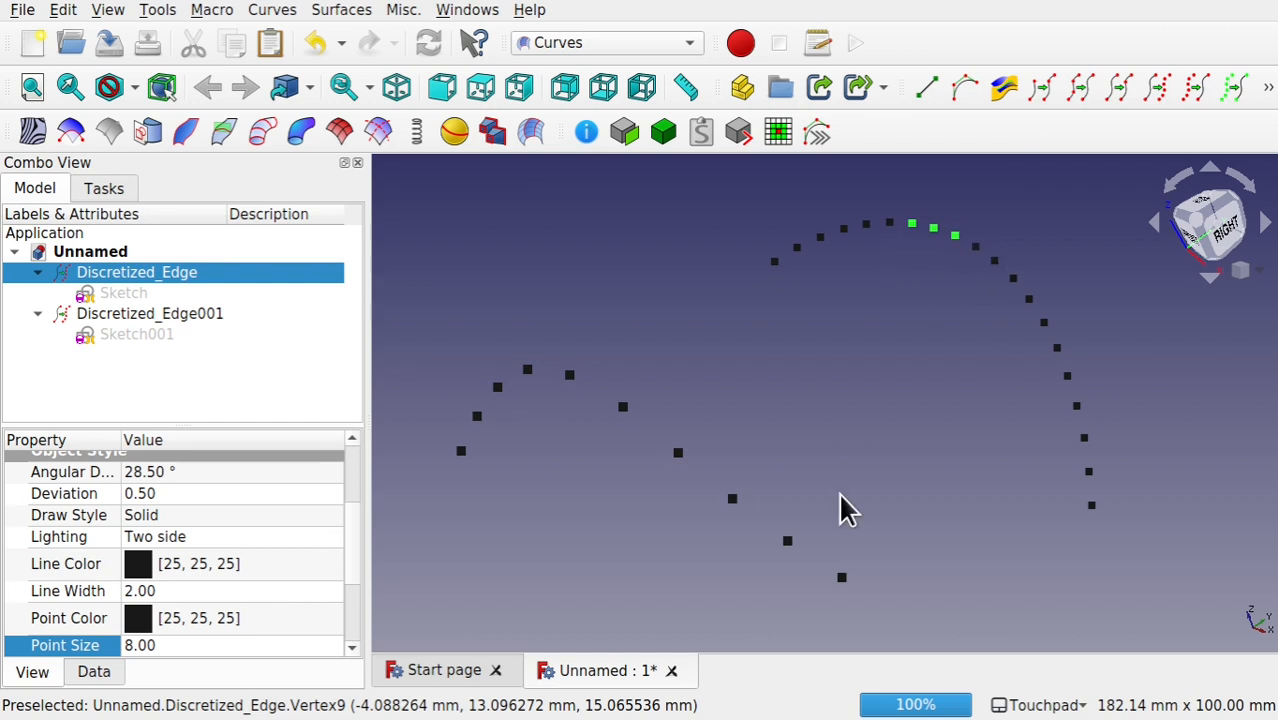
ctrl+click(842, 578)
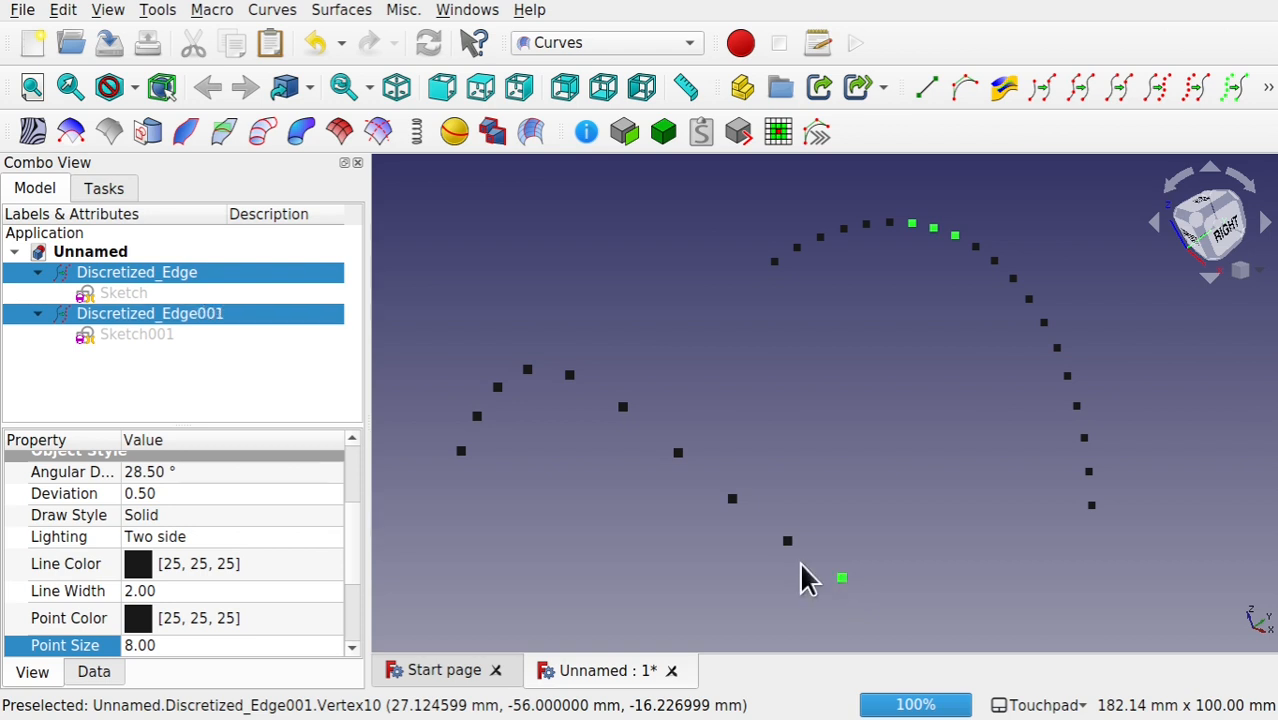
ctrl+click(787, 541)
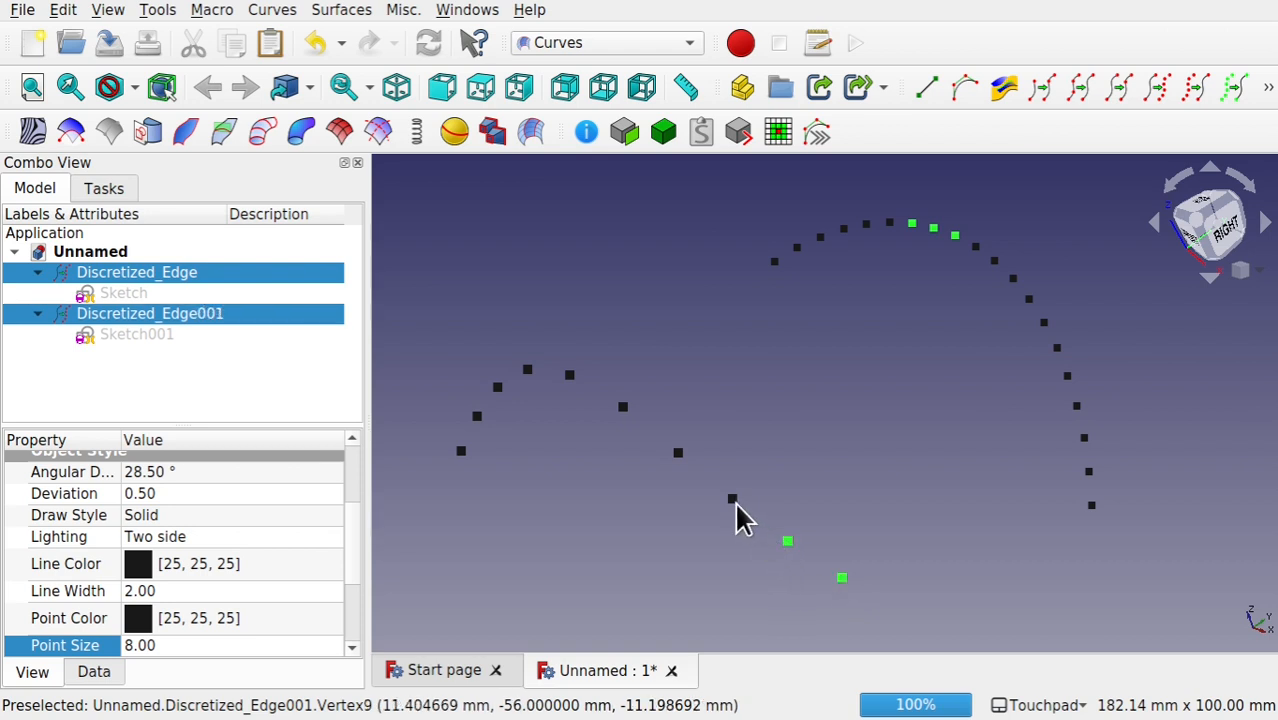
ctrl+click(734, 501)
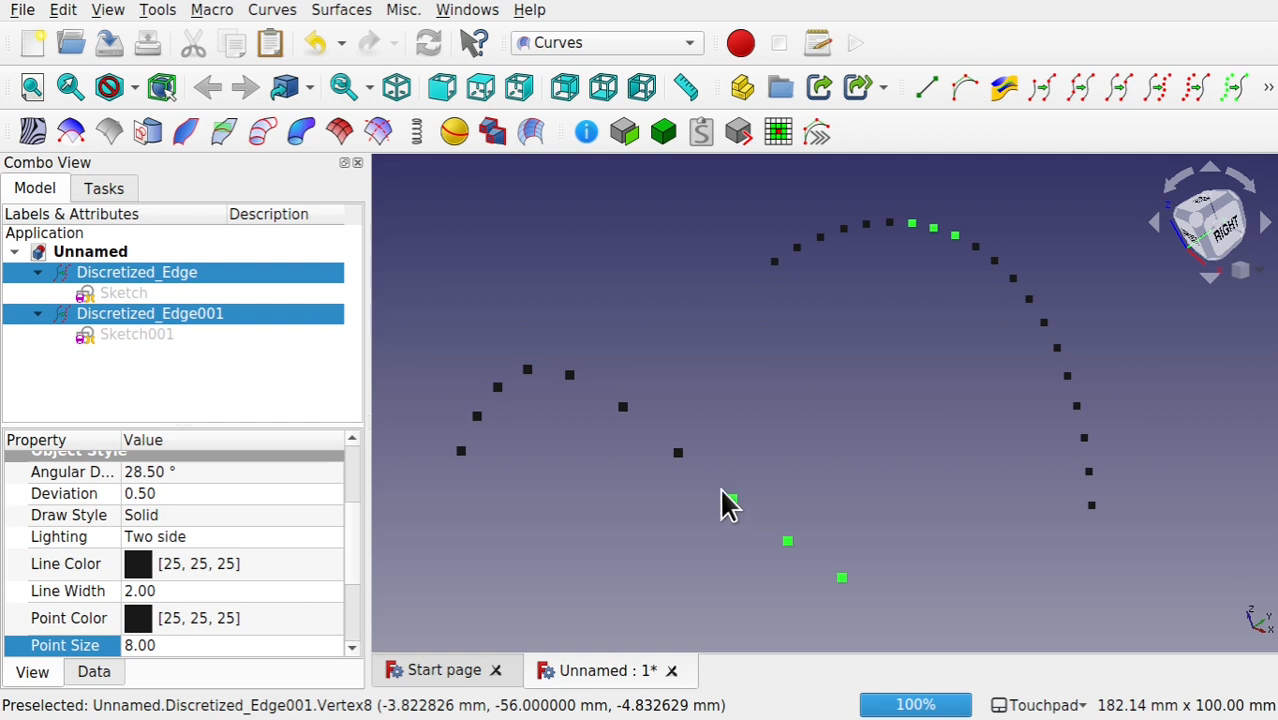
click(1232, 90)
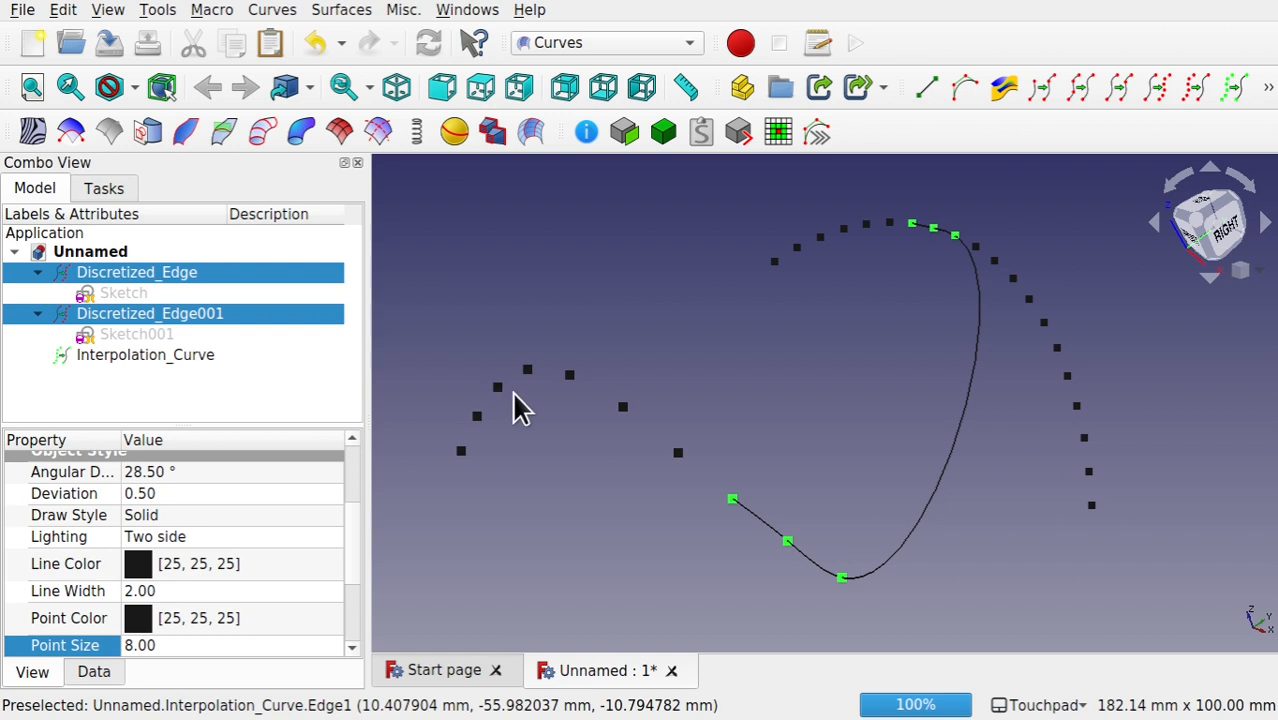
Step: Interpolate a second curve through points 5, 6 and 7 of Discretized_Edge001 and points 4 and 3 of Discretized_Edge, in that order
click(569, 377)
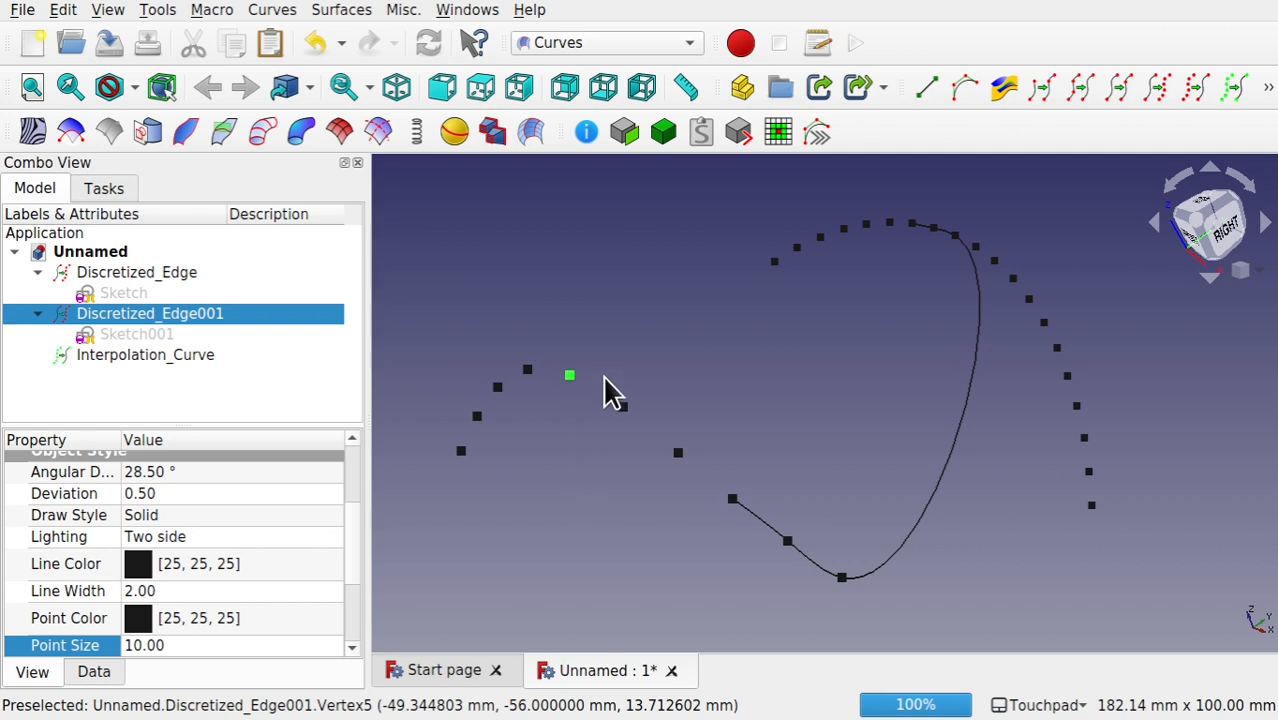
ctrl+click(622, 407)
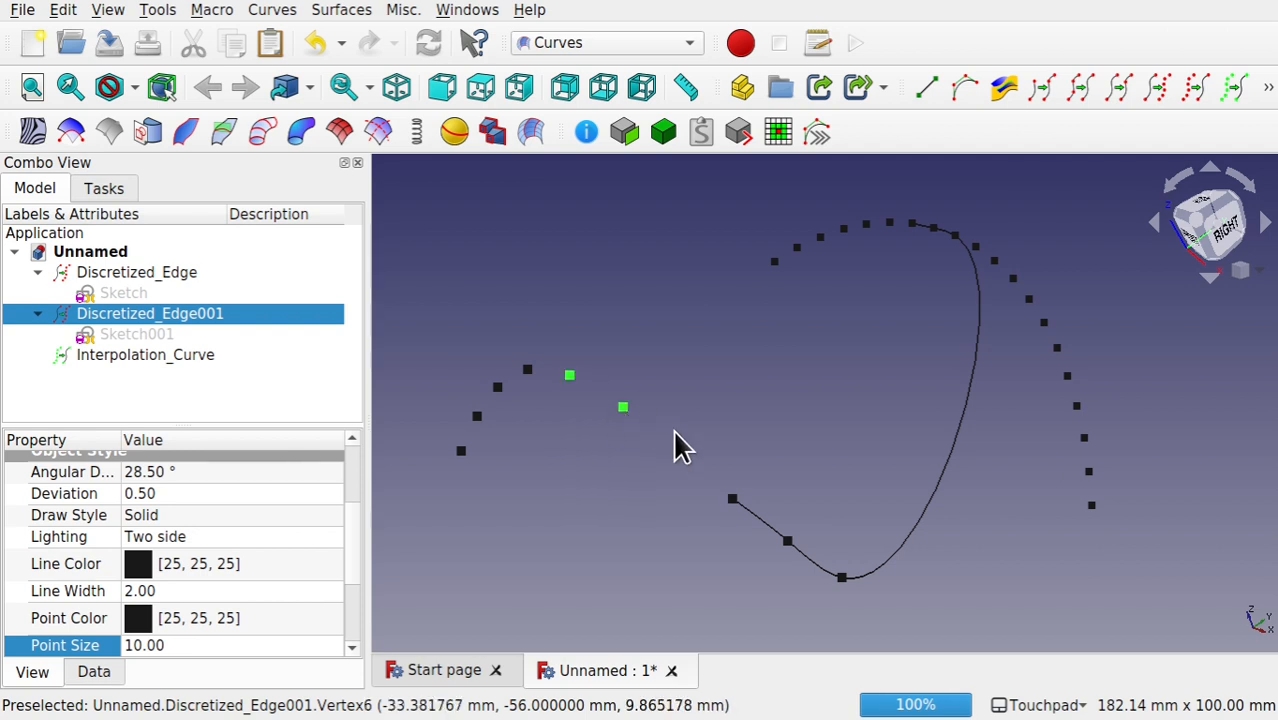
ctrl+click(677, 453)
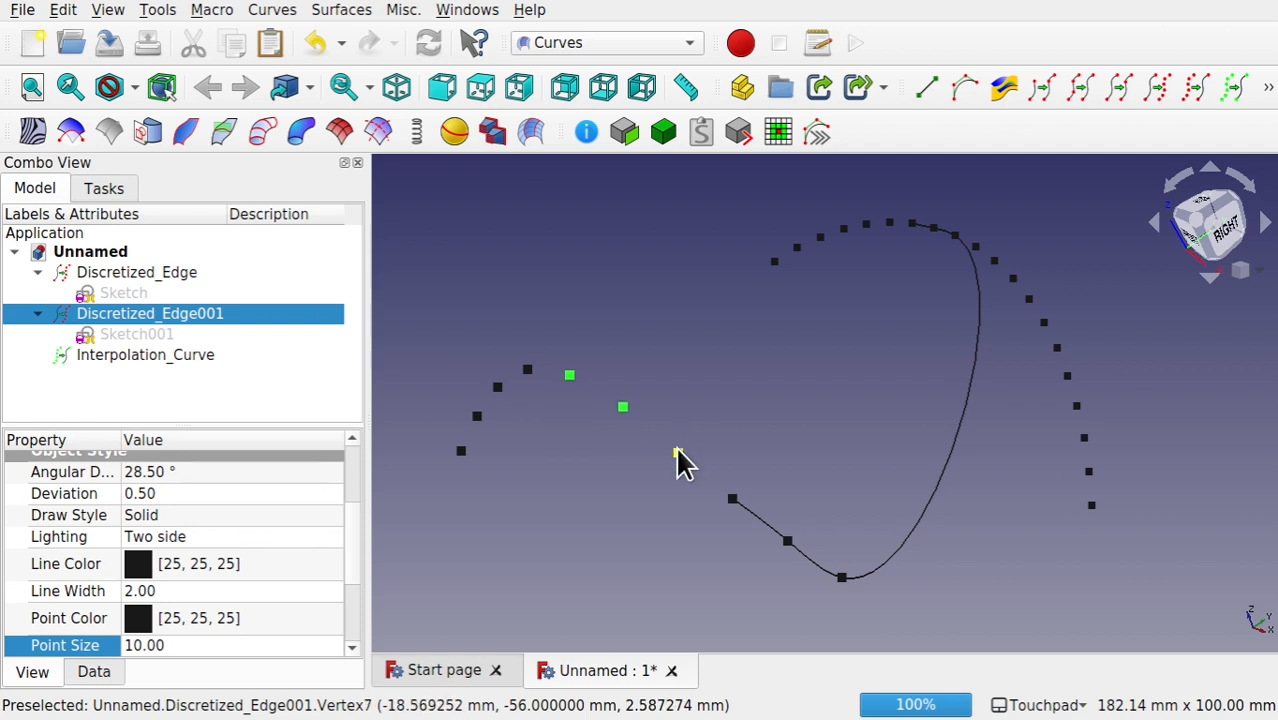
ctrl+click(845, 239)
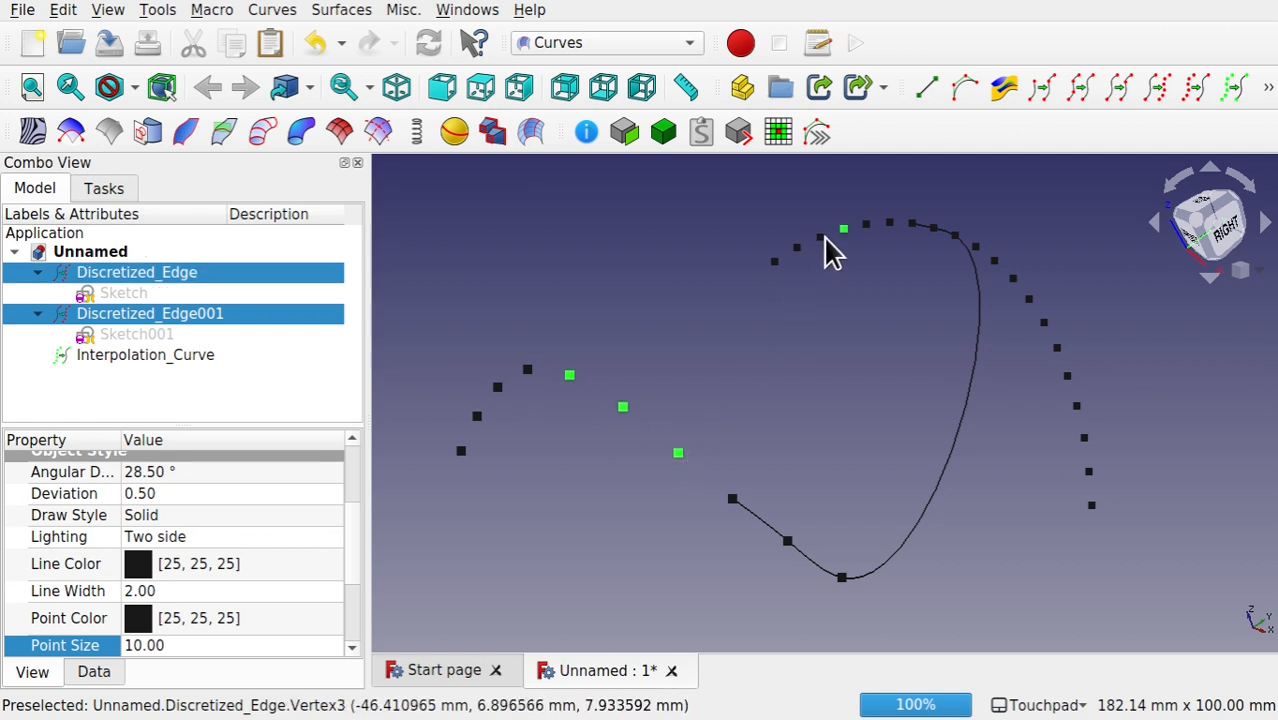
ctrl+click(820, 238)
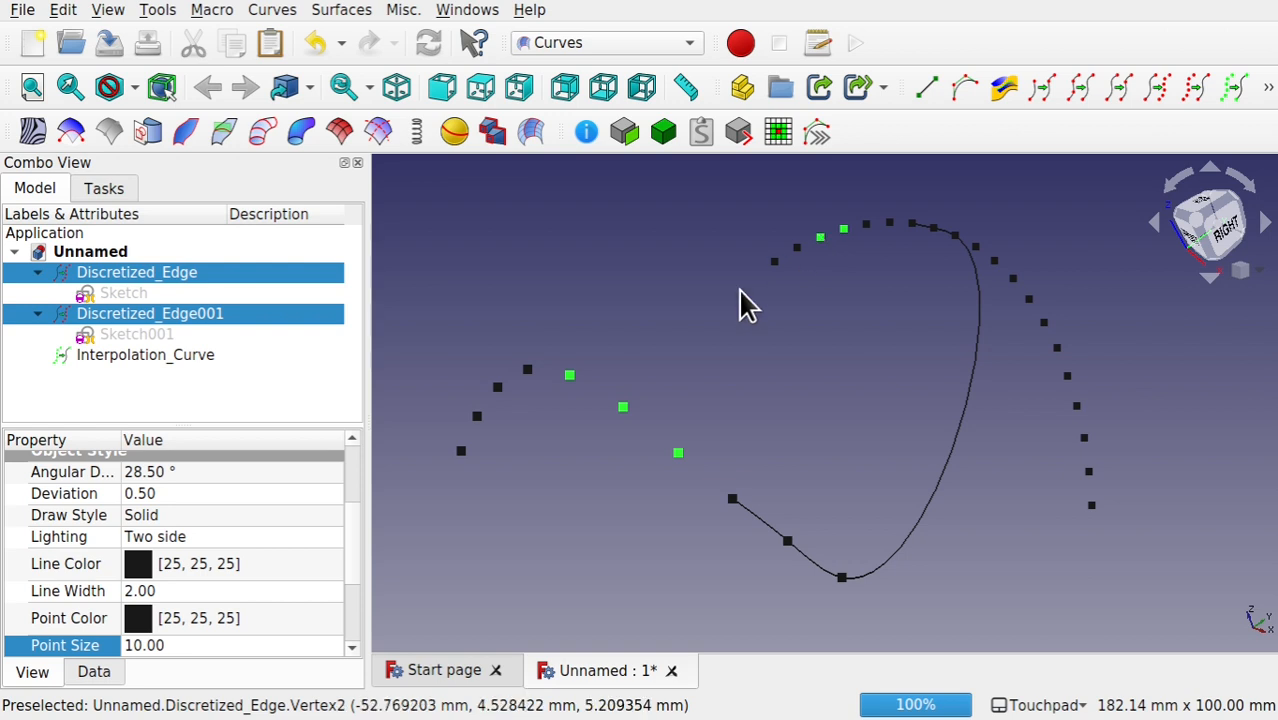
click(1237, 88)
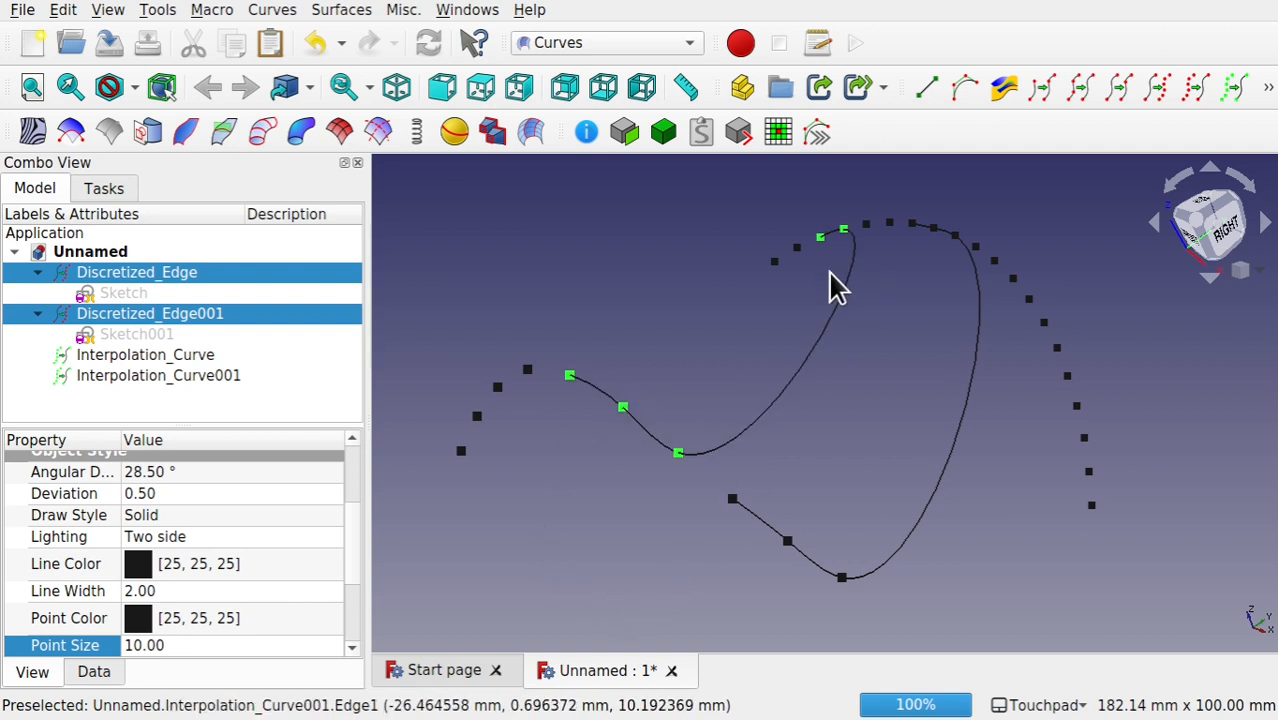
Step: Create a ruled surface between the two interpolation curves in the Part workbench
click(801, 373)
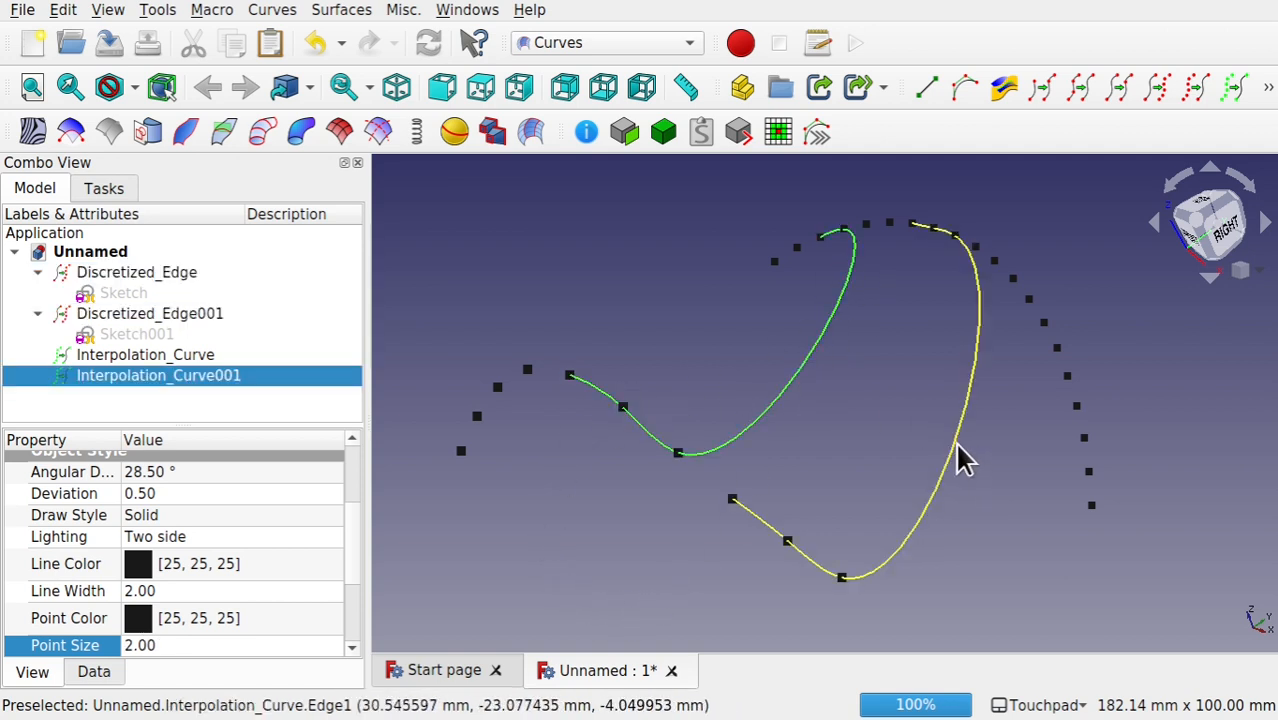
click(566, 43)
click(597, 313)
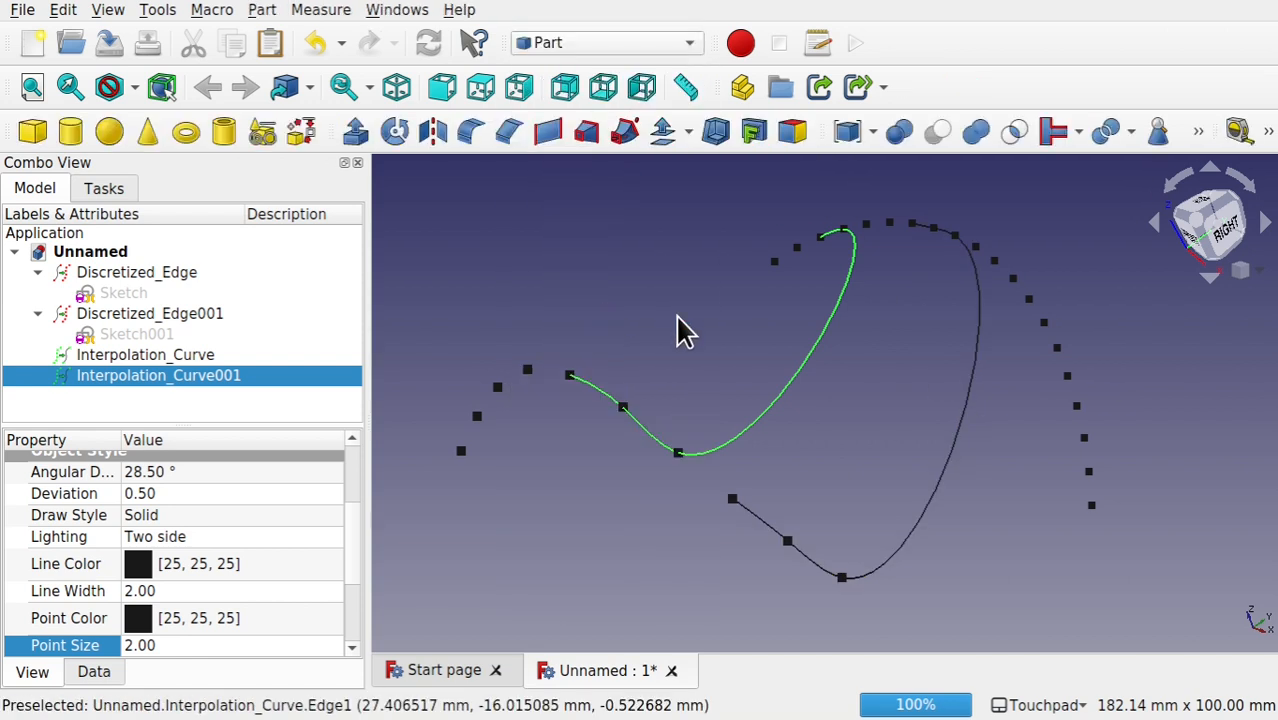
click(866, 385)
click(808, 381)
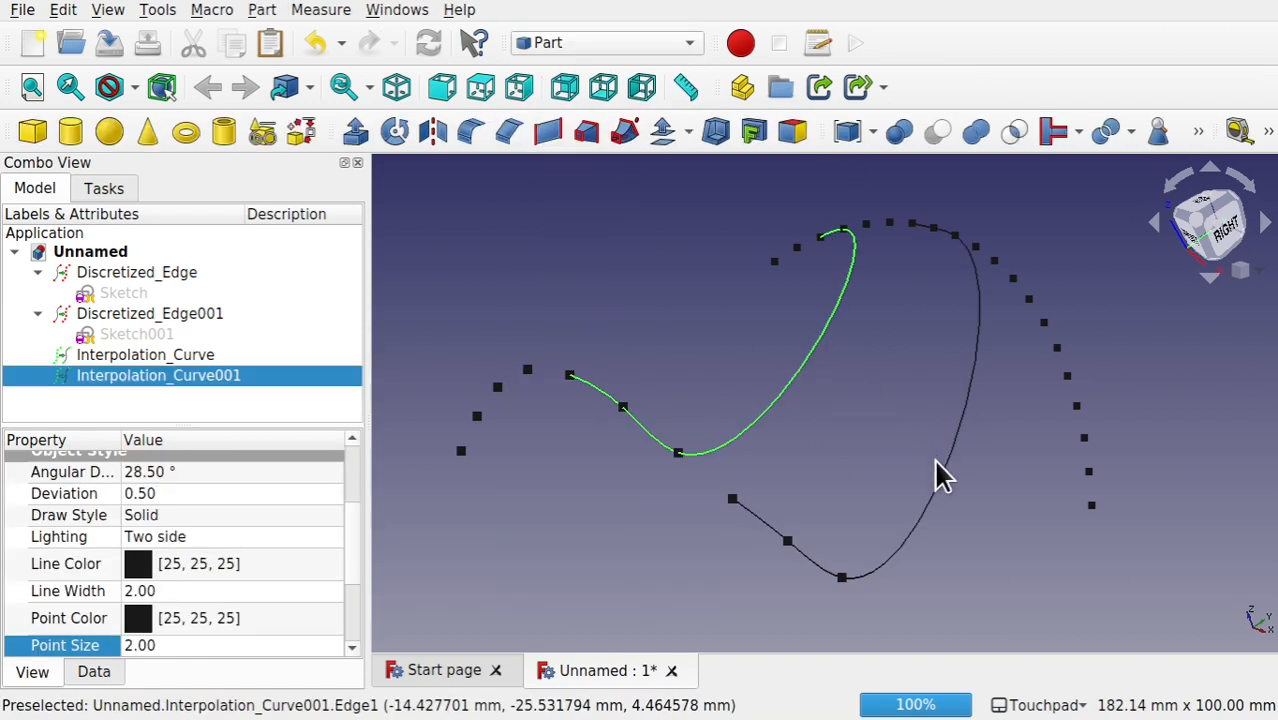
ctrl+click(946, 480)
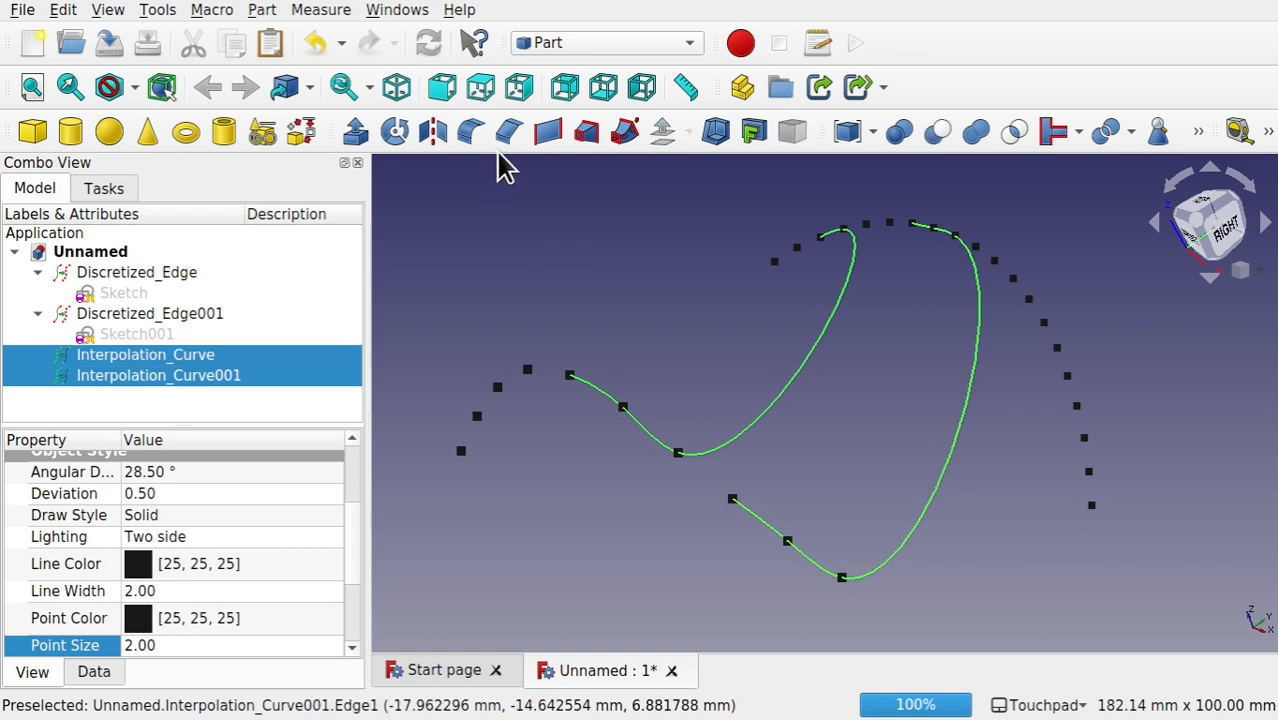
click(546, 134)
alt+drag(700, 529, 738, 515)
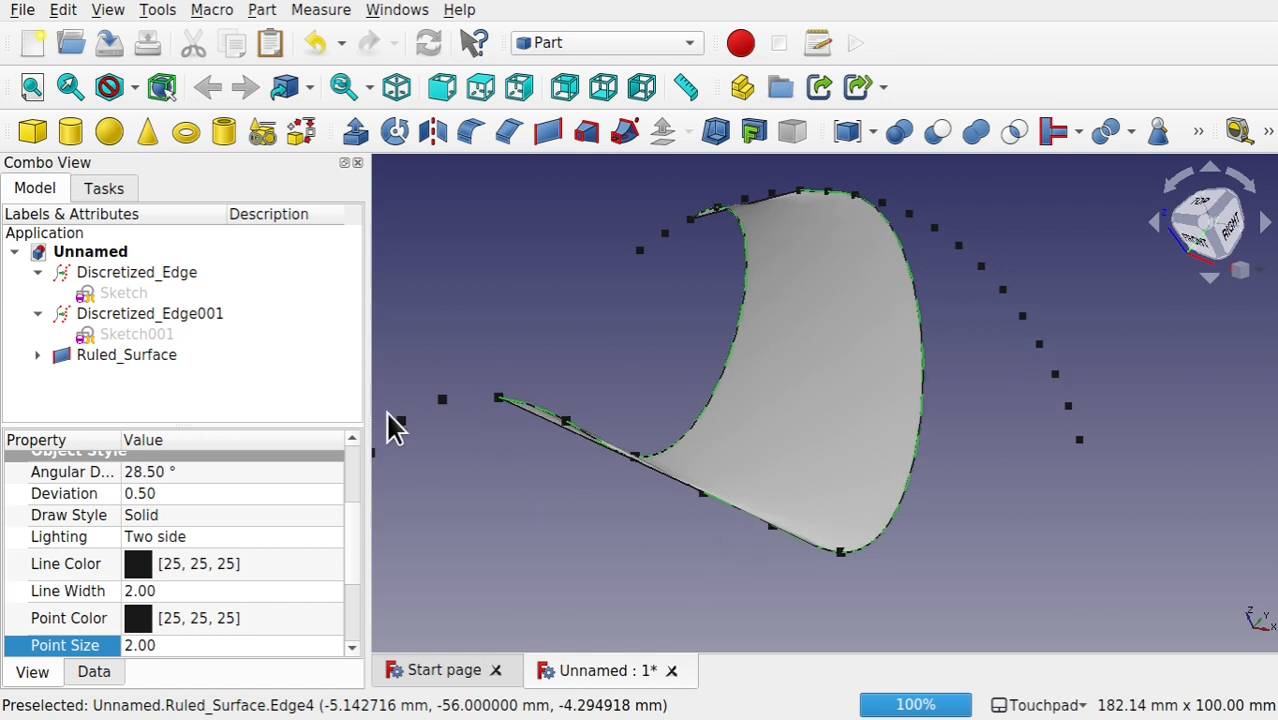
Step: Delete the discretized edges with their sketches, the ruled surface and both interpolation curves to empty the document
click(143, 270)
shift+click(142, 351)
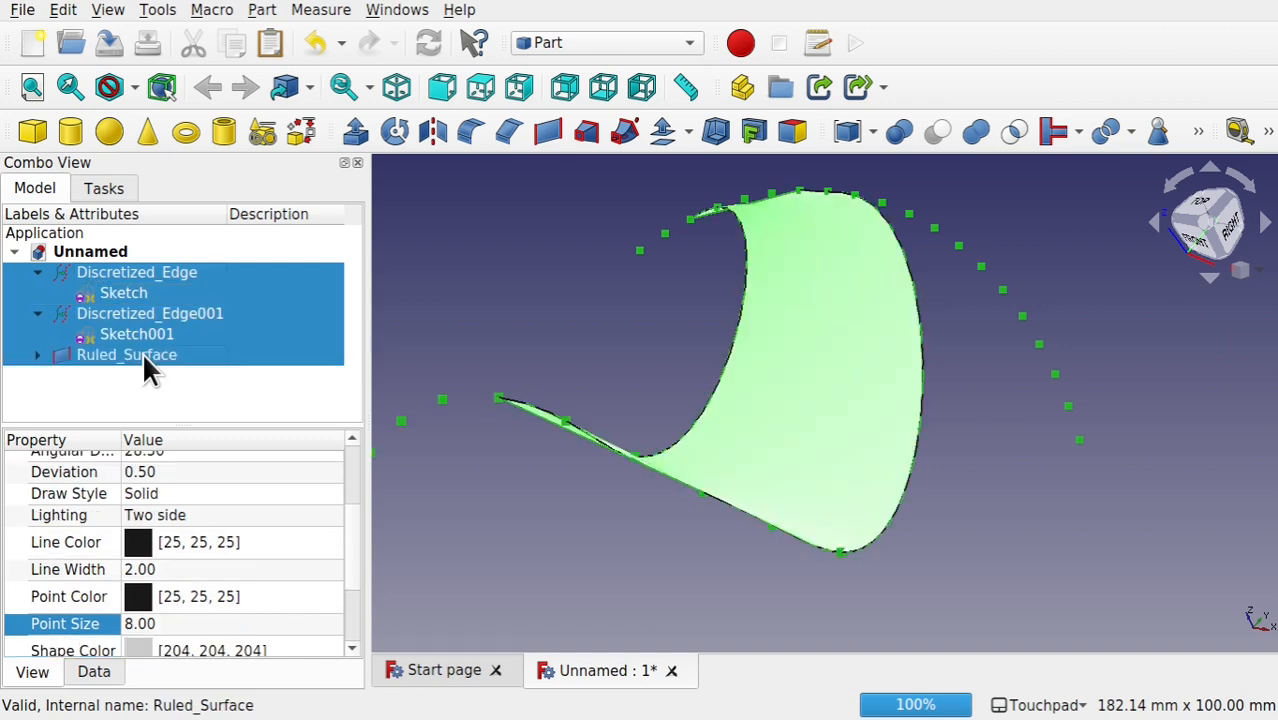
key(Delete)
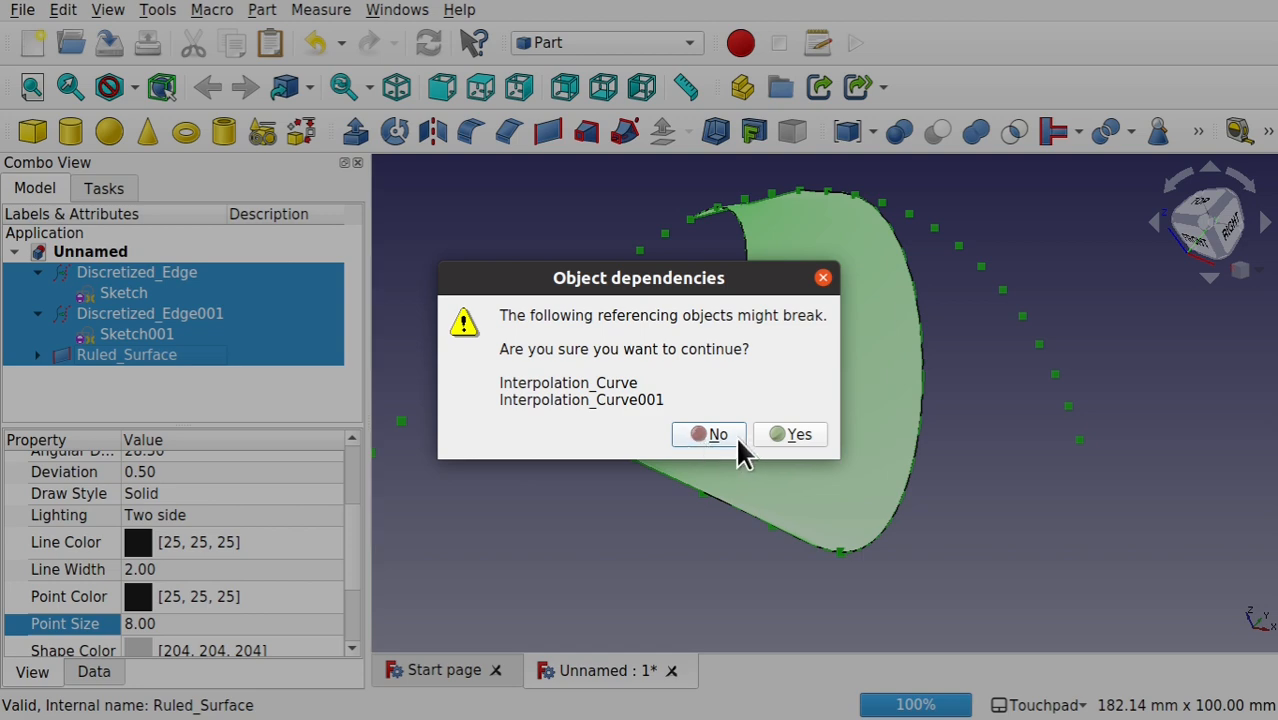
click(785, 435)
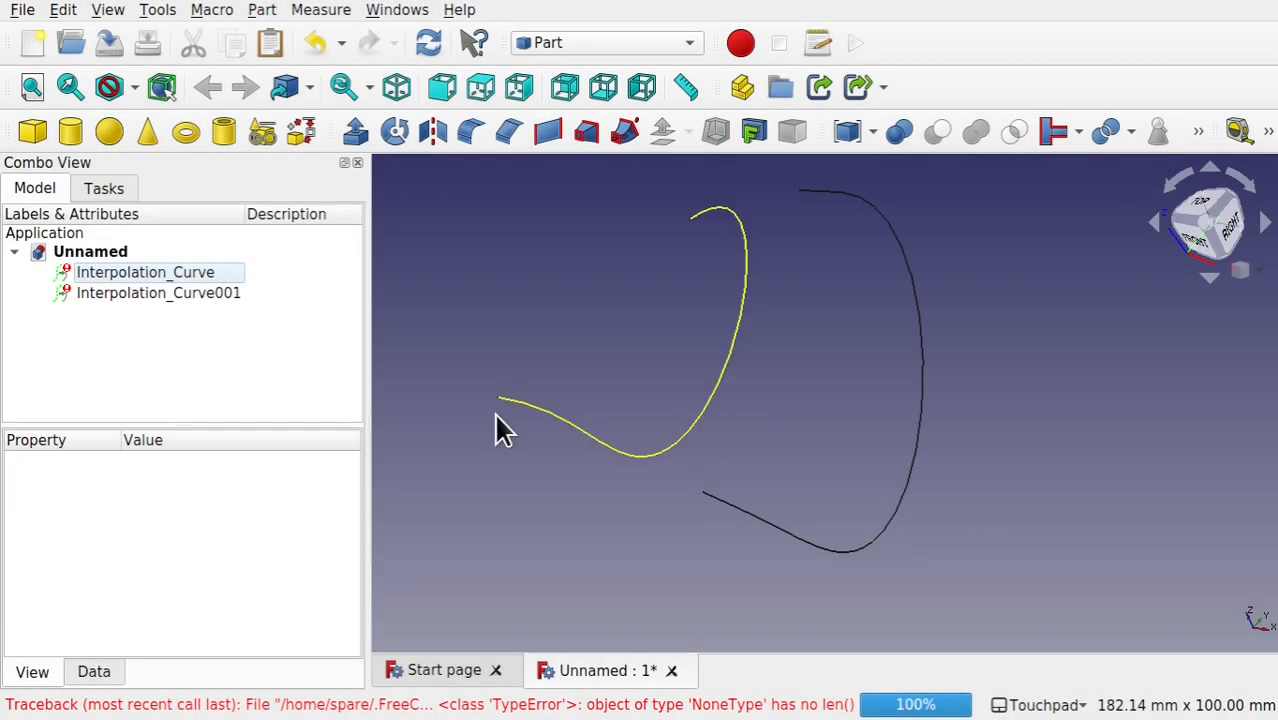
click(140, 270)
shift+click(183, 302)
key(Delete)
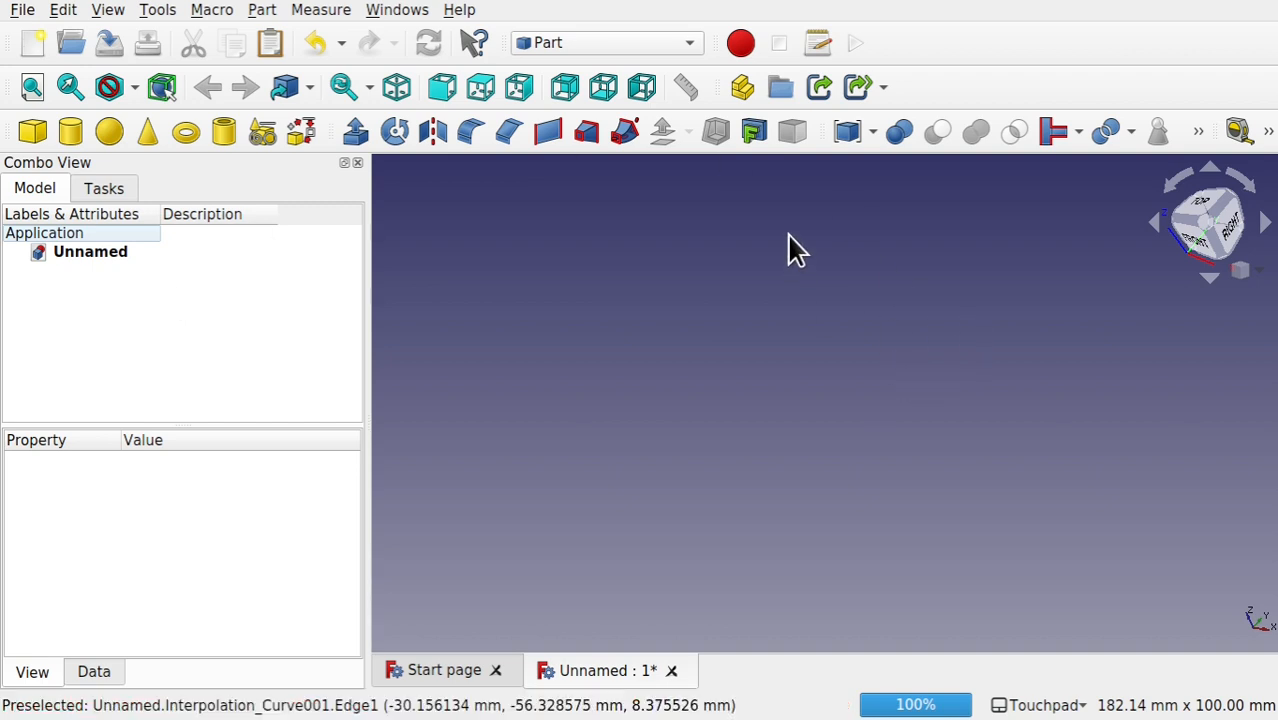
Step: Switch to the Sketcher workbench and create a new sketch on the XY-Plane with a 0 mm offset
click(625, 43)
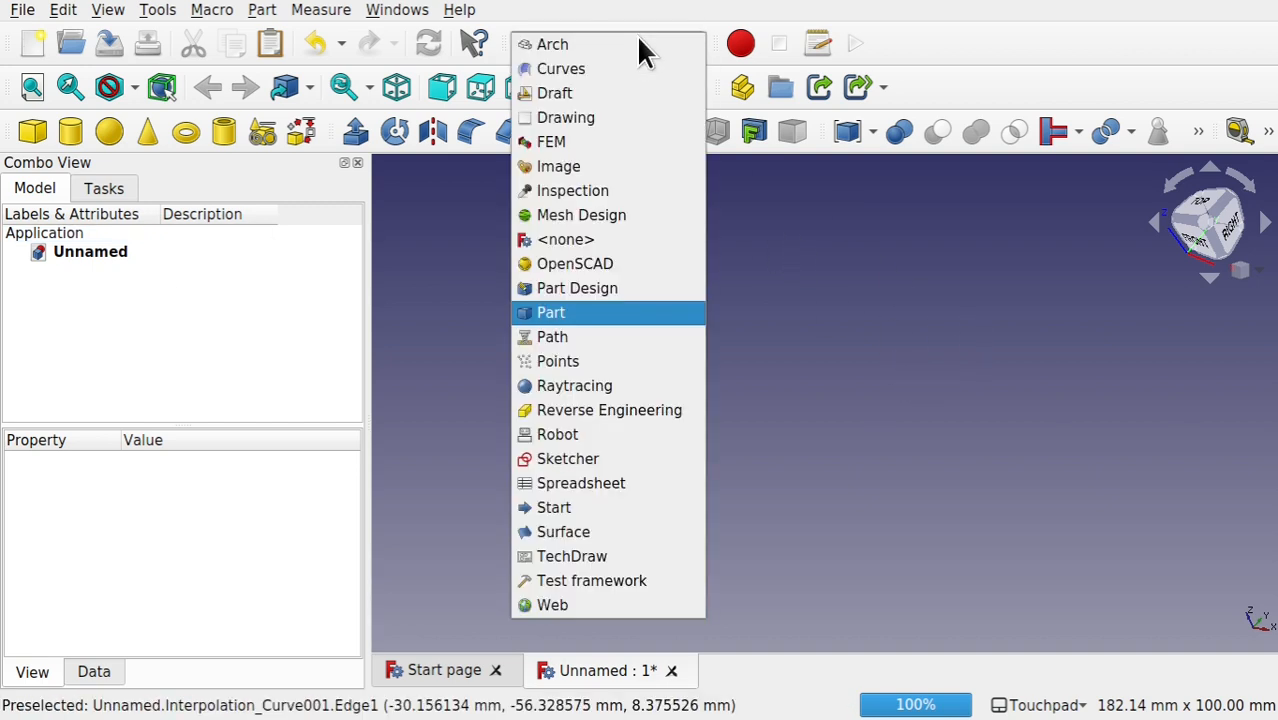
click(604, 458)
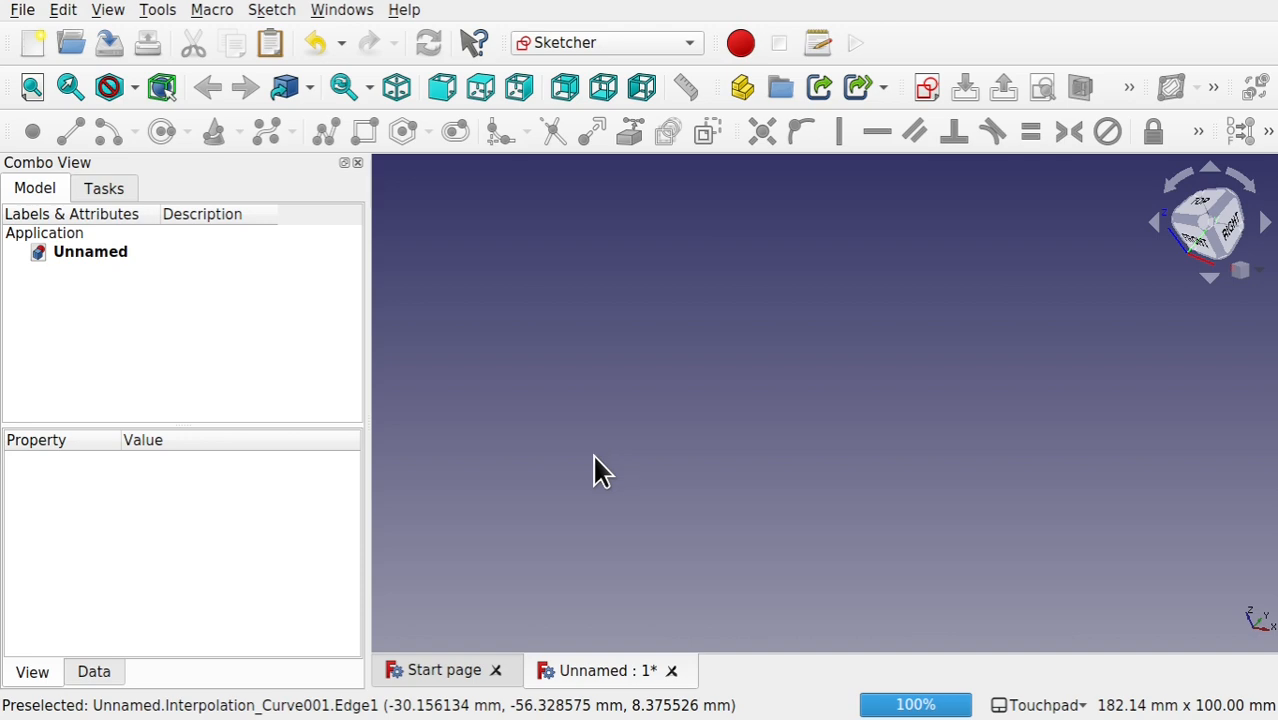
click(926, 87)
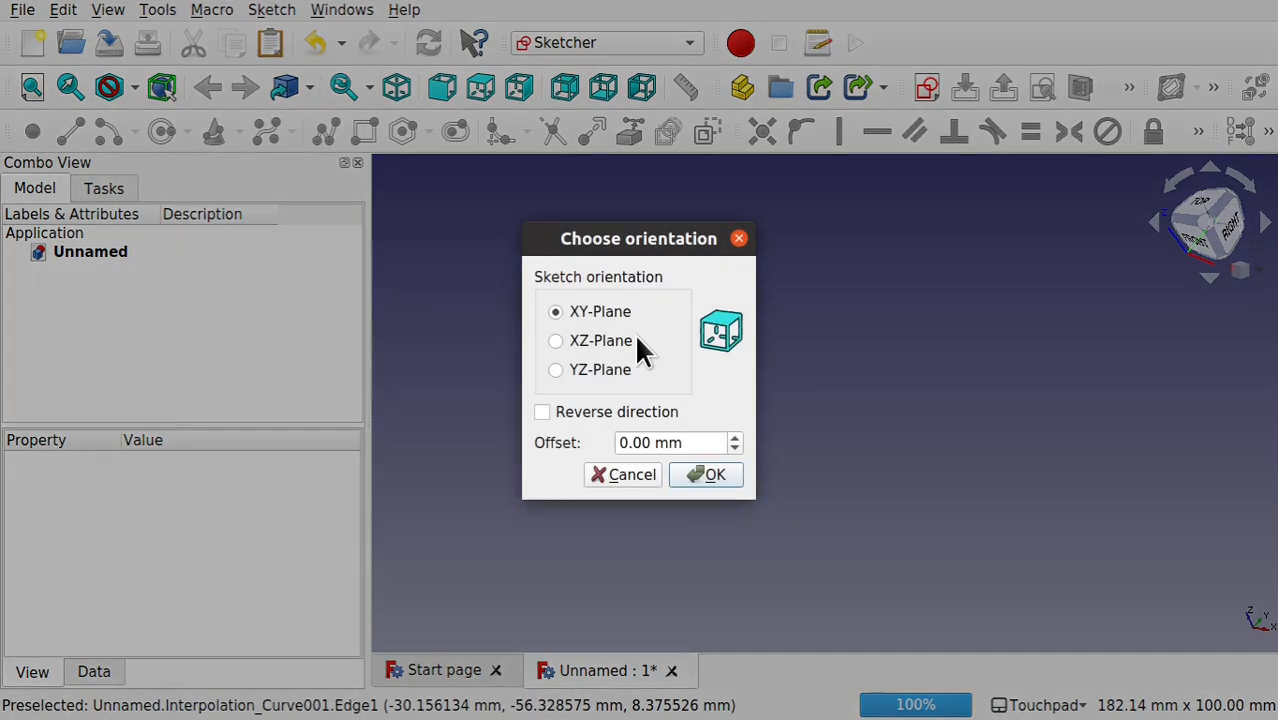
click(707, 472)
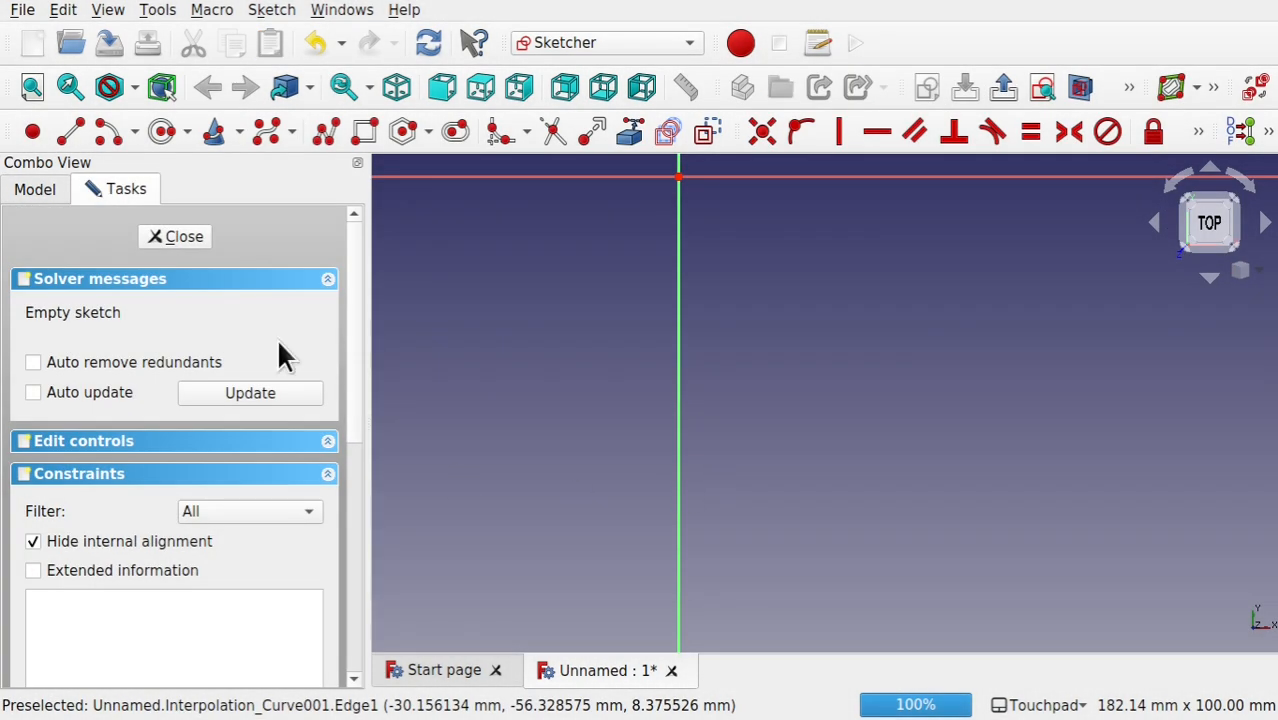
Step: Draw a wavy B-spline with five control points below the horizontal axis, crossing the vertical axis, and close the sketch
click(268, 133)
click(474, 308)
click(624, 265)
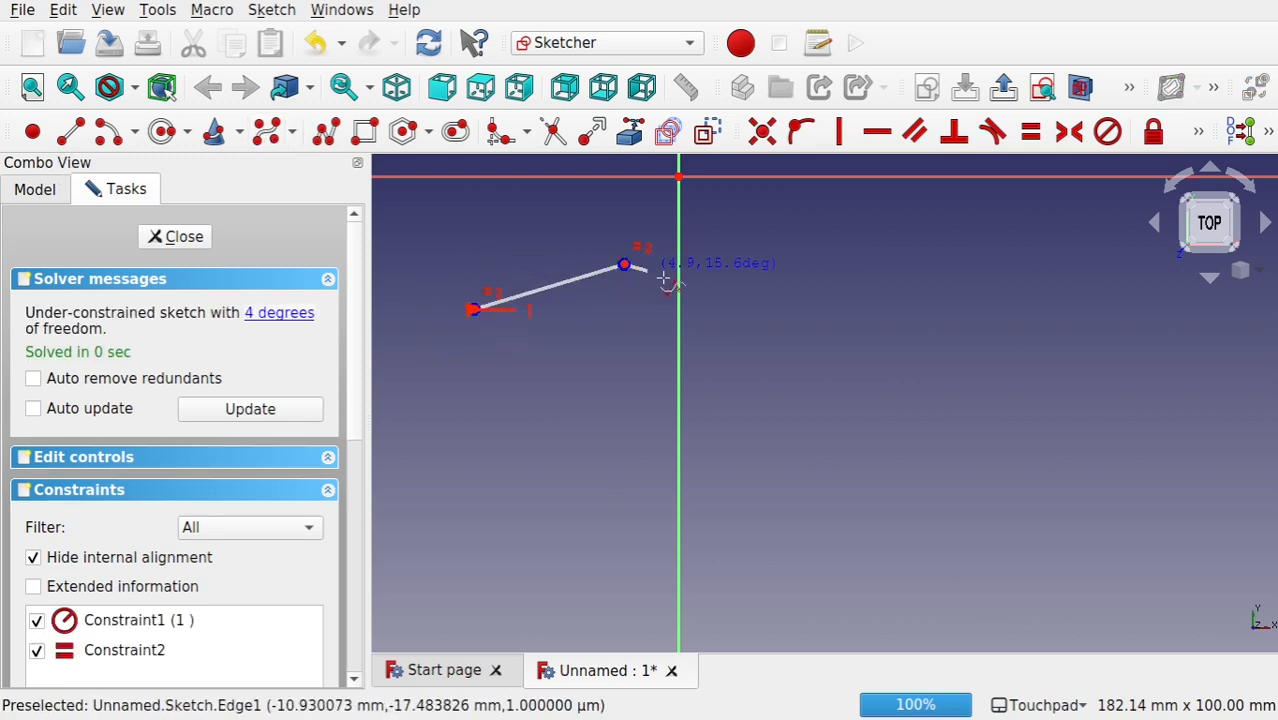
click(755, 372)
click(936, 308)
click(941, 404)
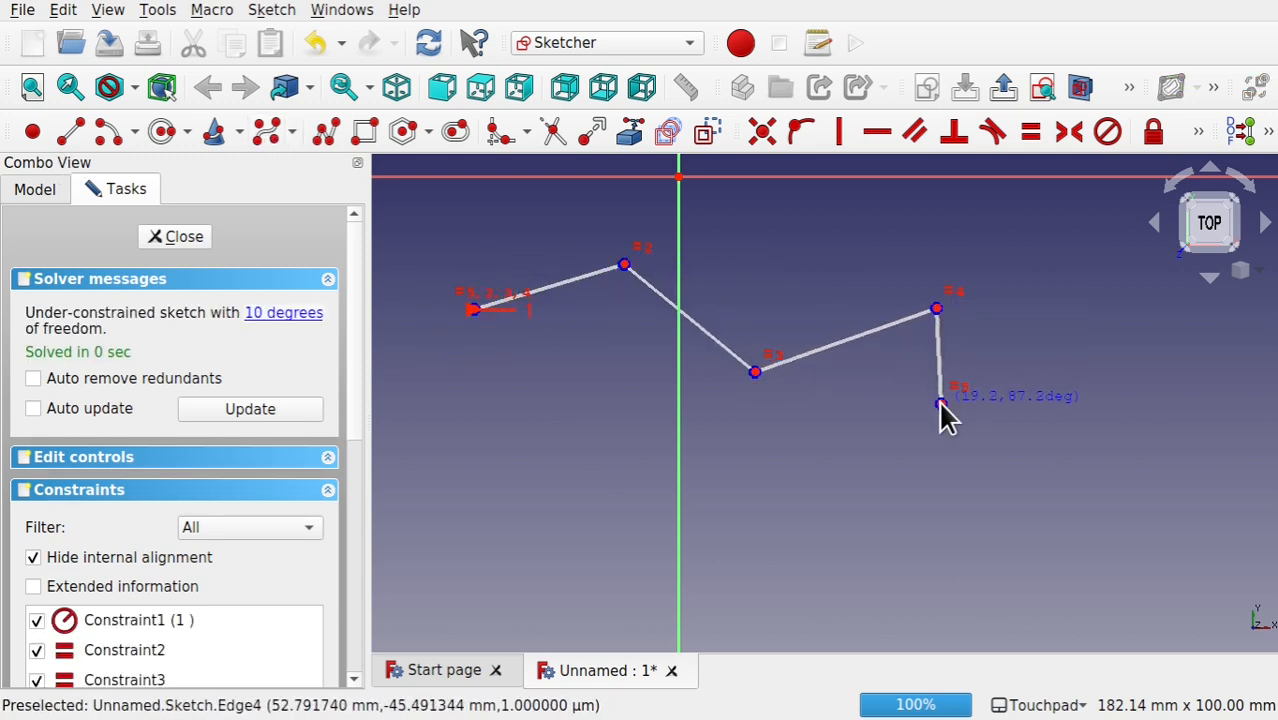
right_click(1072, 415)
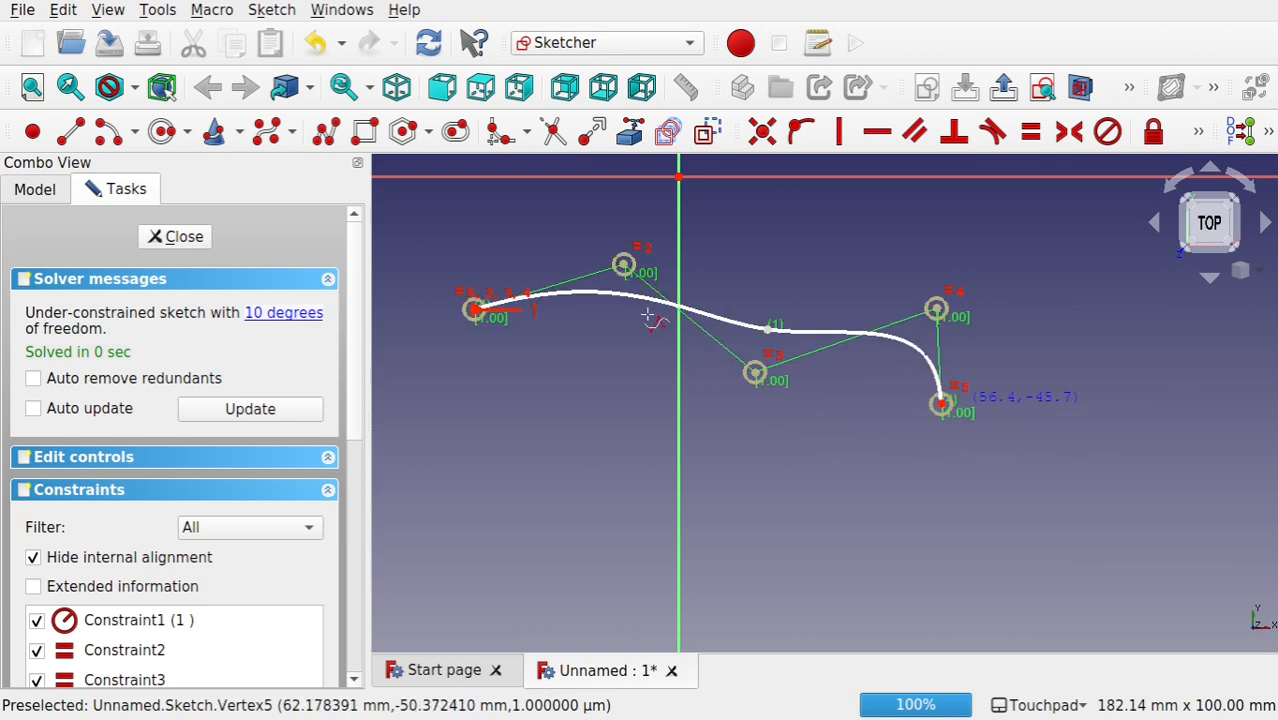
click(184, 246)
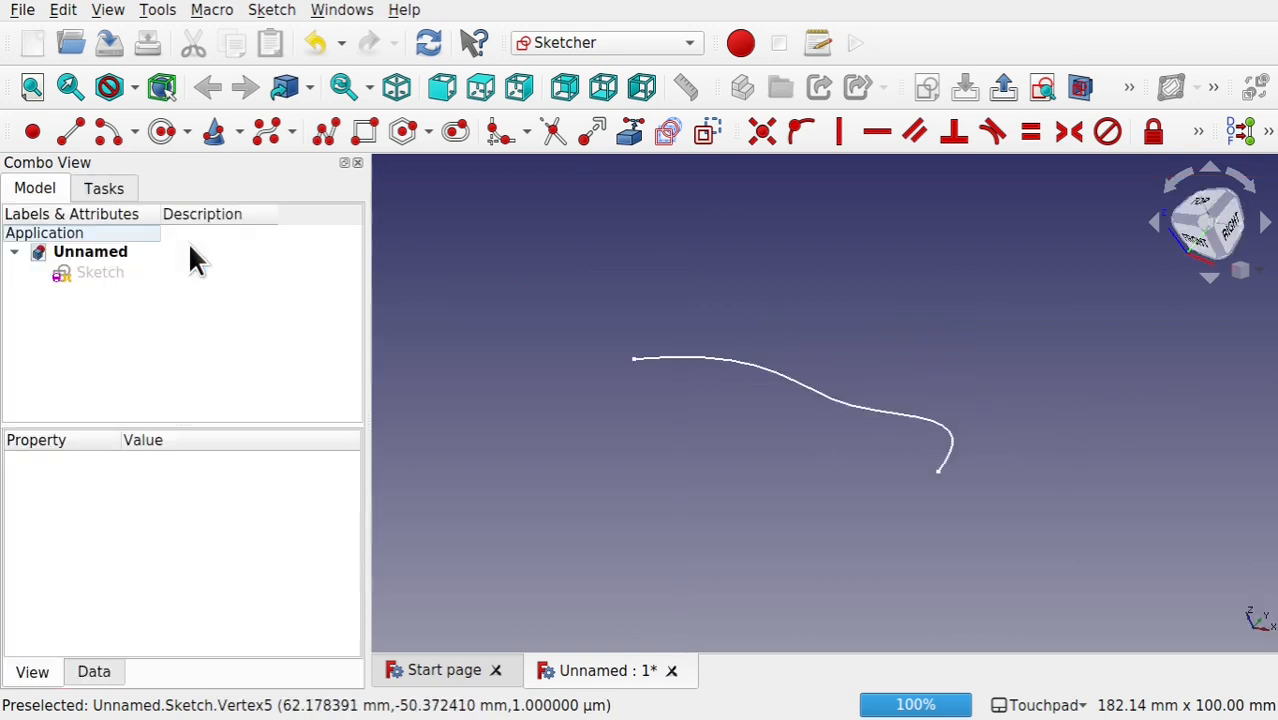
Step: Create a second XY-Plane sketch containing an arched B-spline with four control points that crosses the first curve twice, and close it
click(699, 451)
click(922, 88)
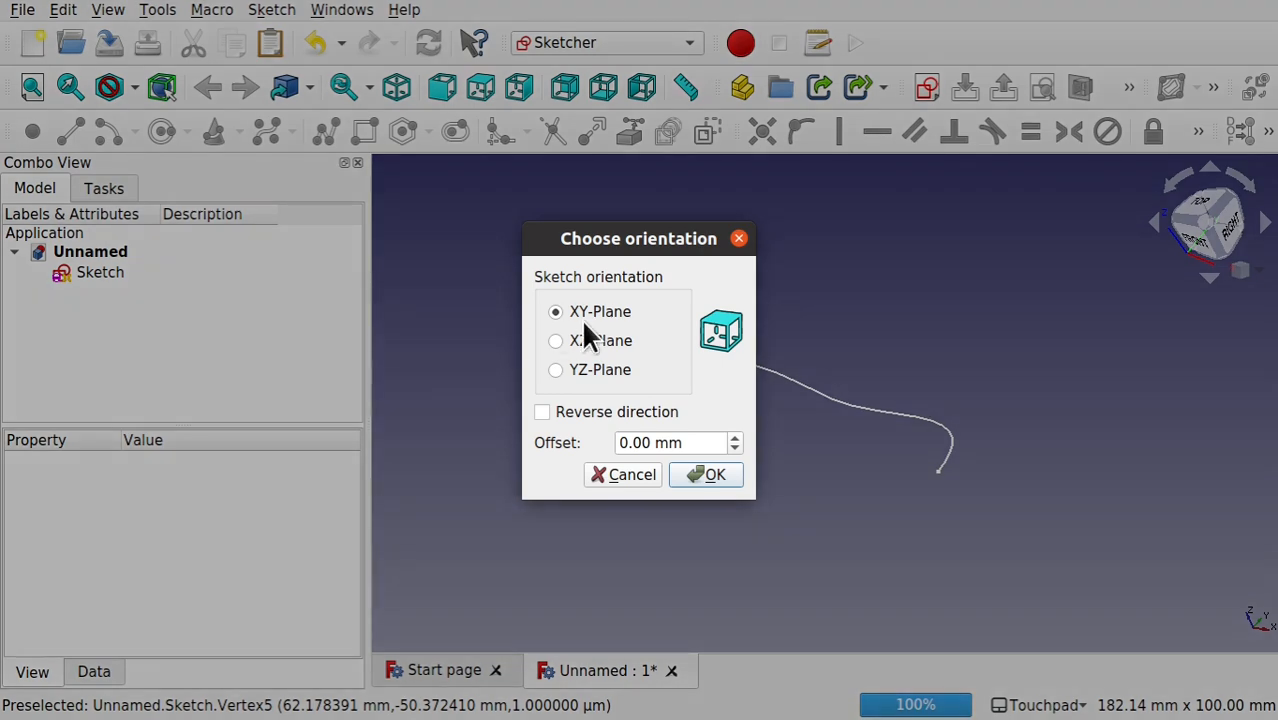
click(703, 478)
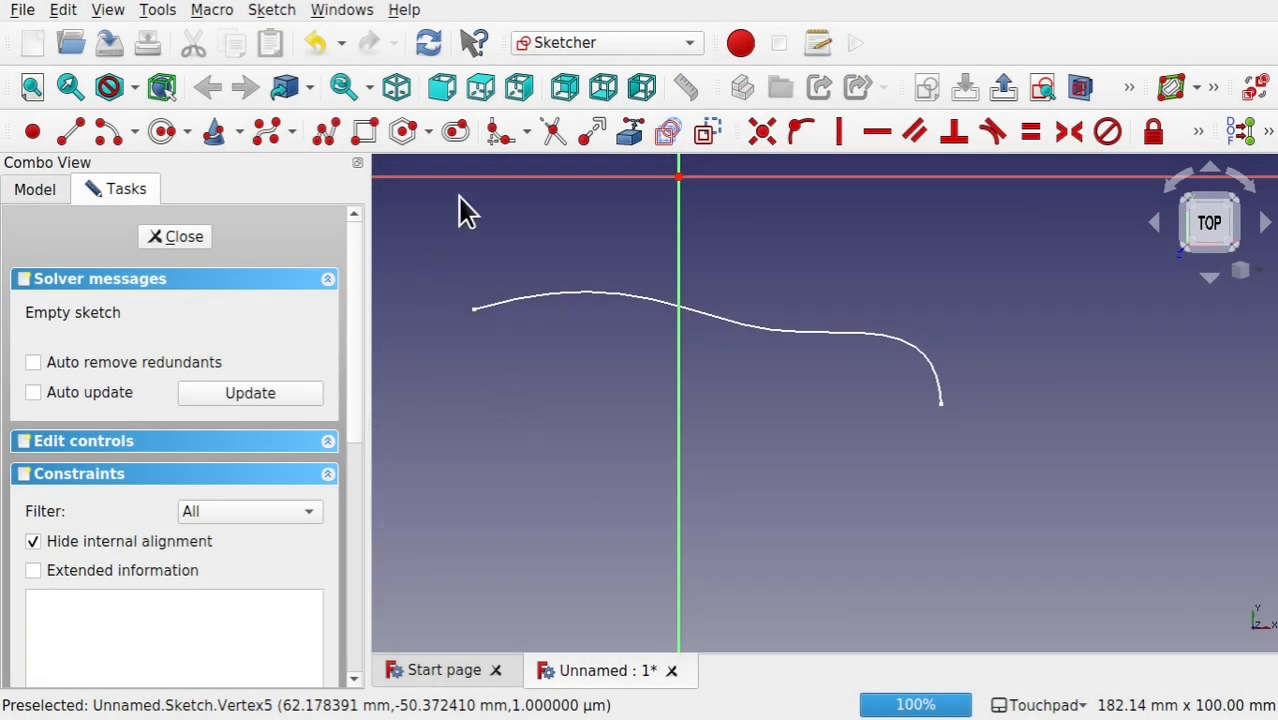
click(266, 131)
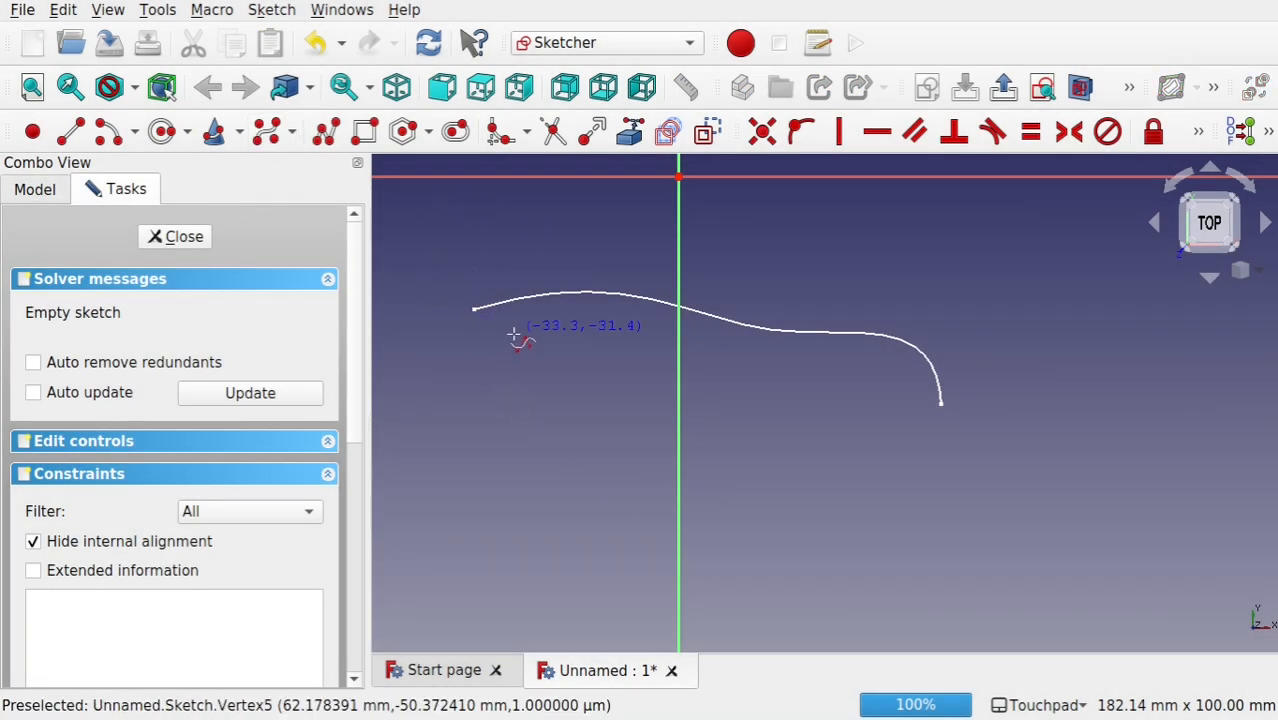
click(516, 365)
click(662, 276)
click(826, 234)
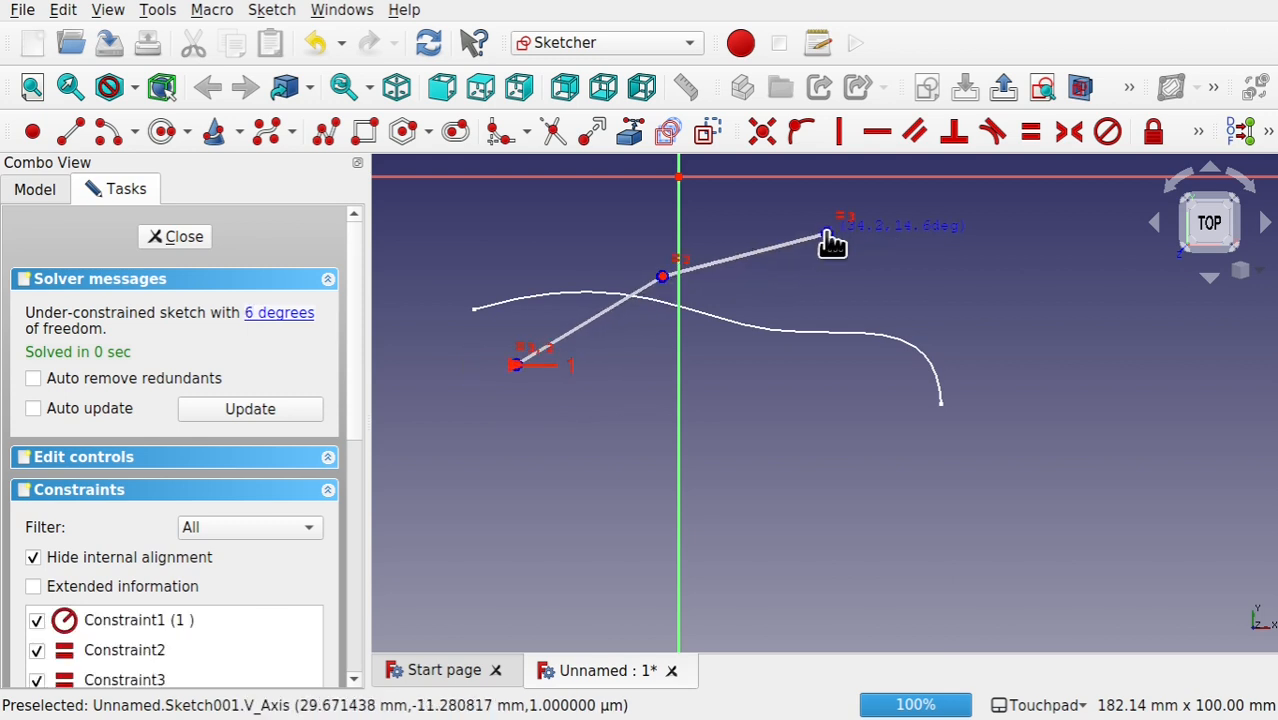
click(910, 372)
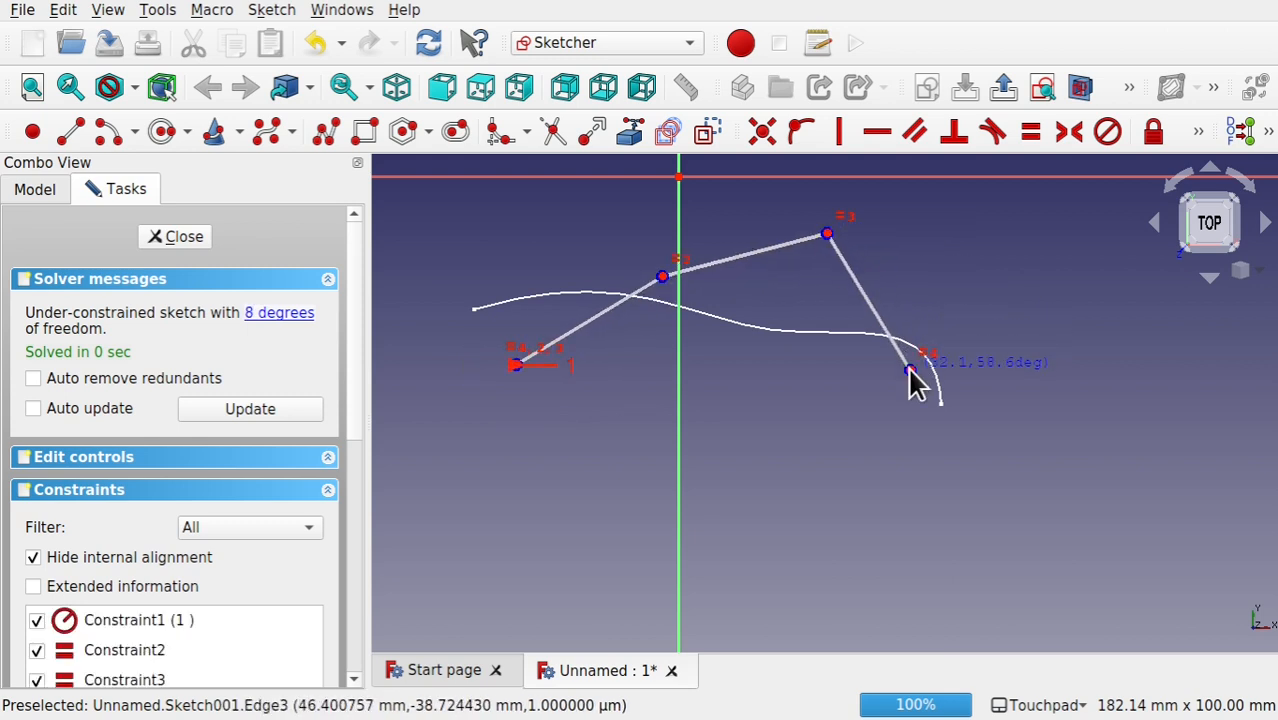
right_click(911, 378)
click(180, 236)
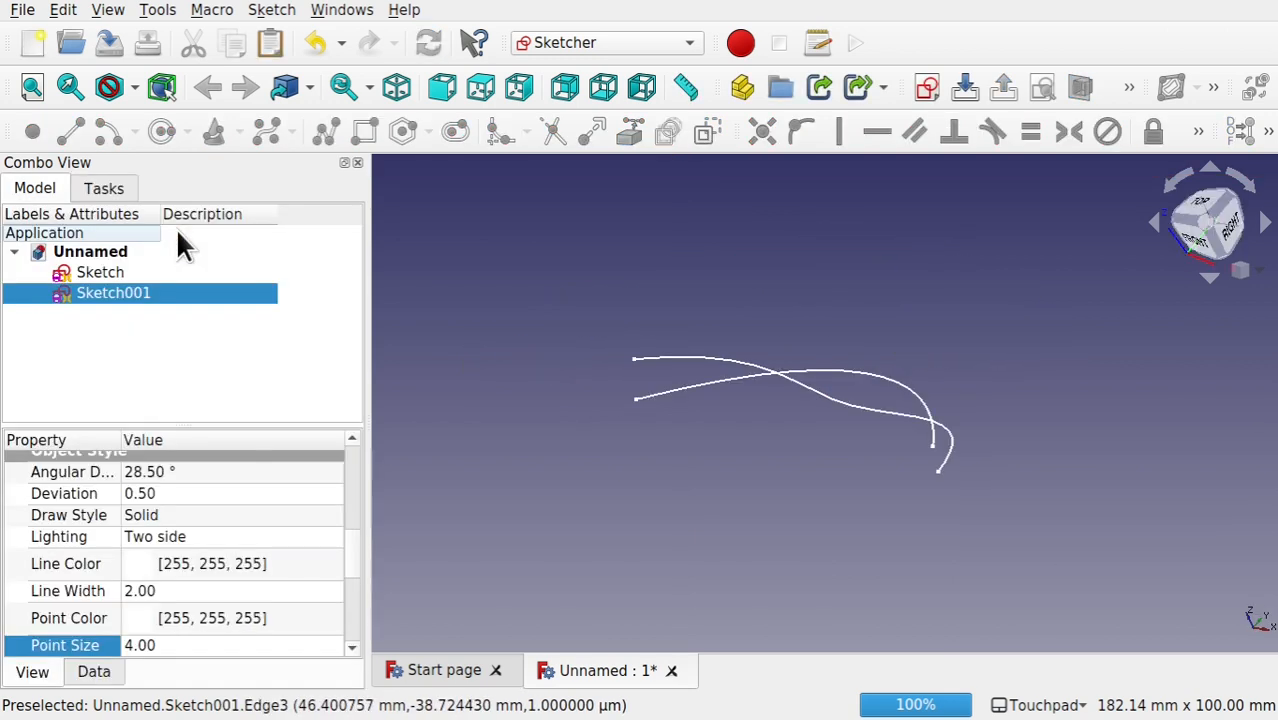
Step: Create a third XY-Plane sketch and draw a sagging four-point B-spline in it that crosses the other two curves
click(727, 351)
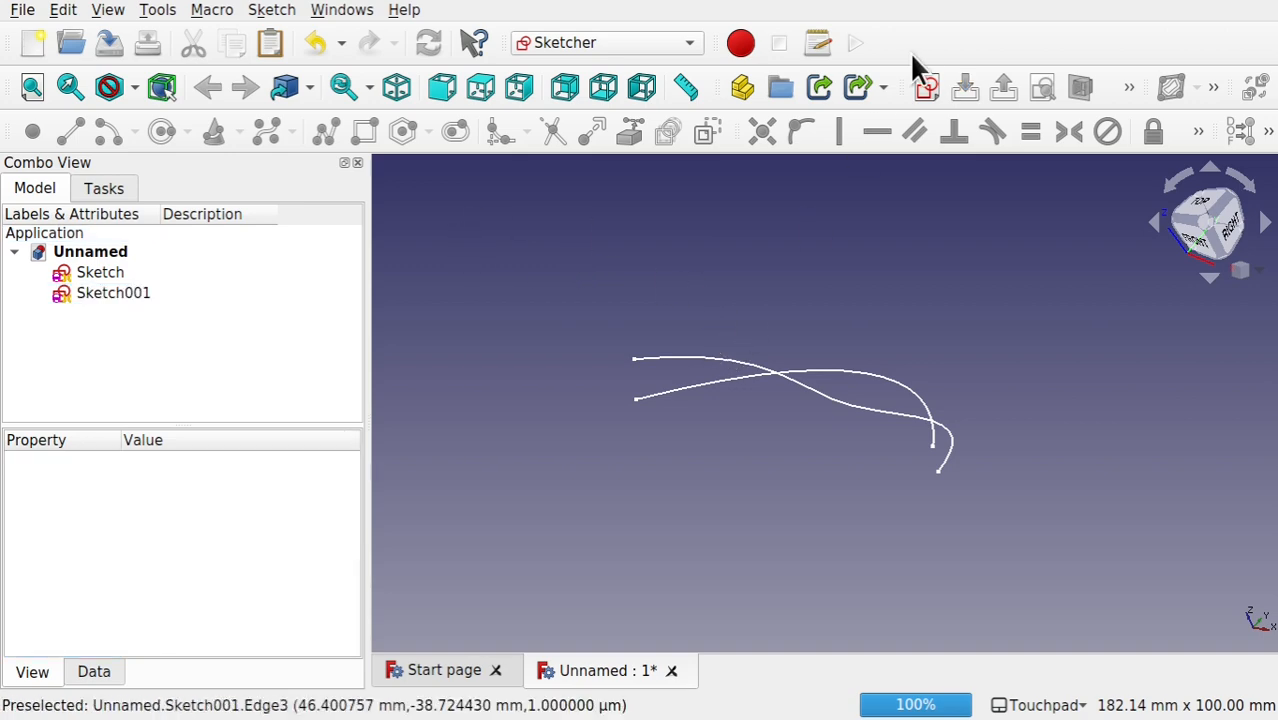
click(926, 88)
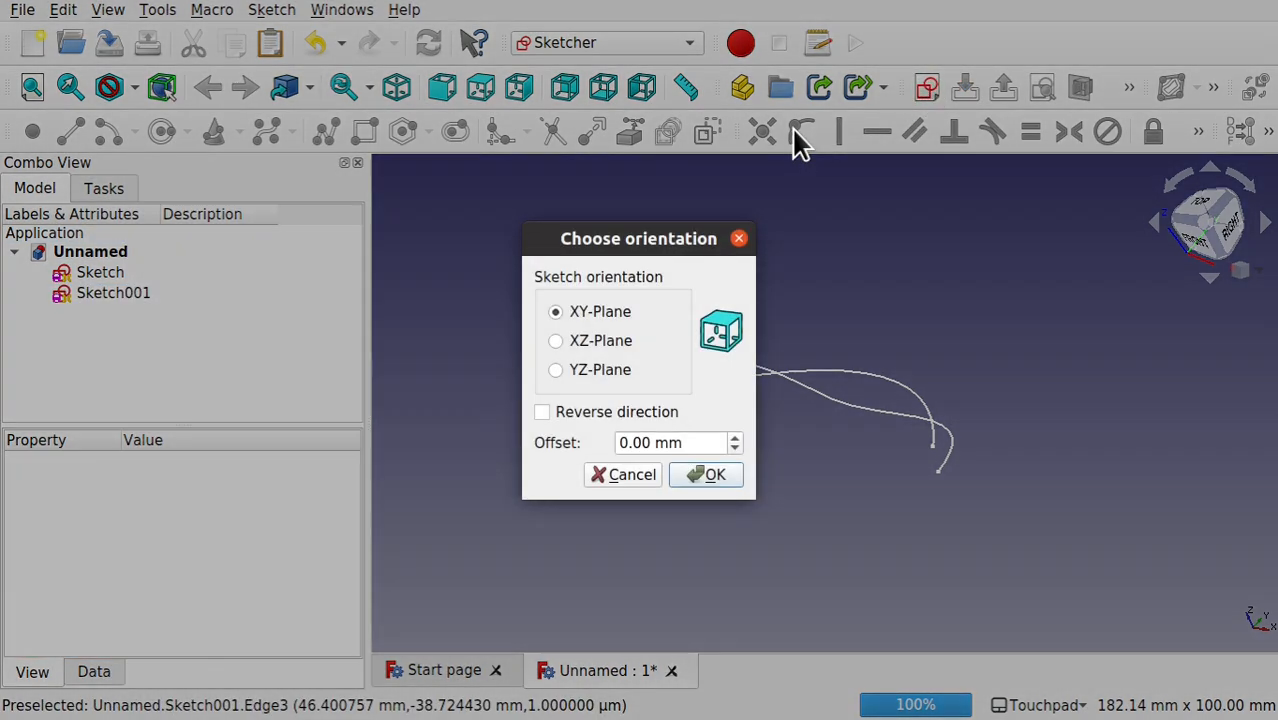
click(705, 476)
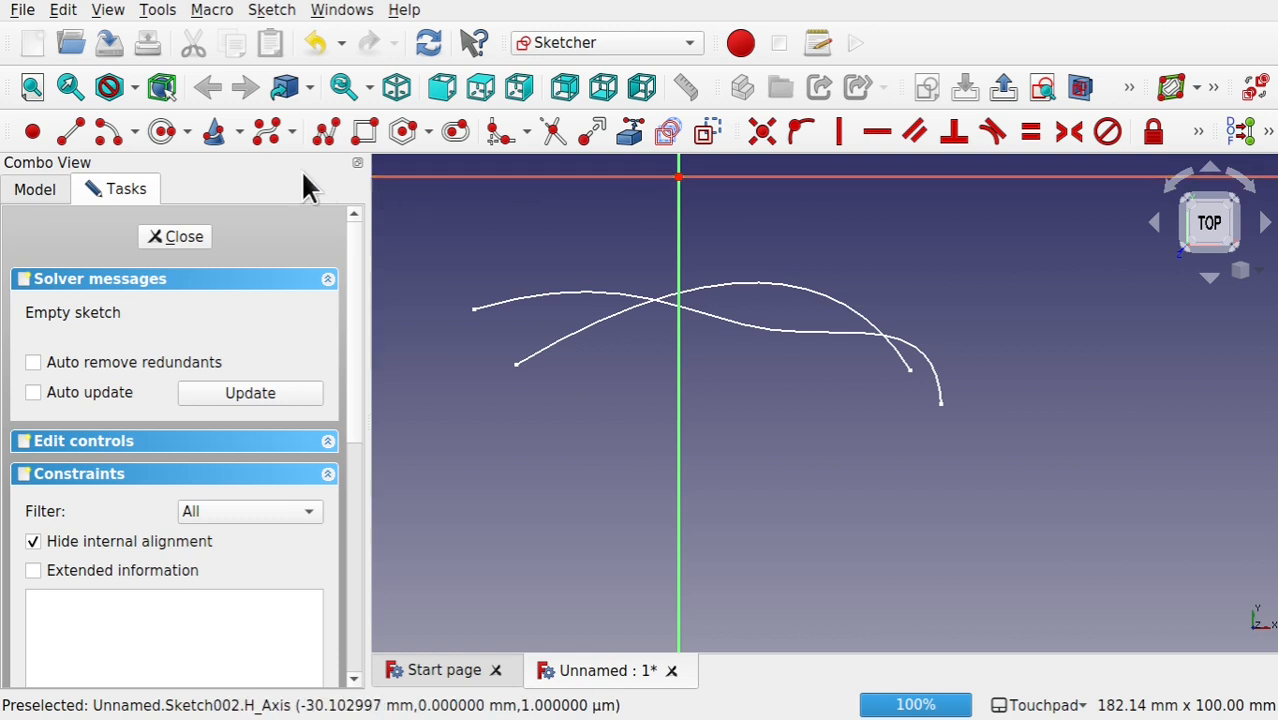
click(267, 135)
click(504, 258)
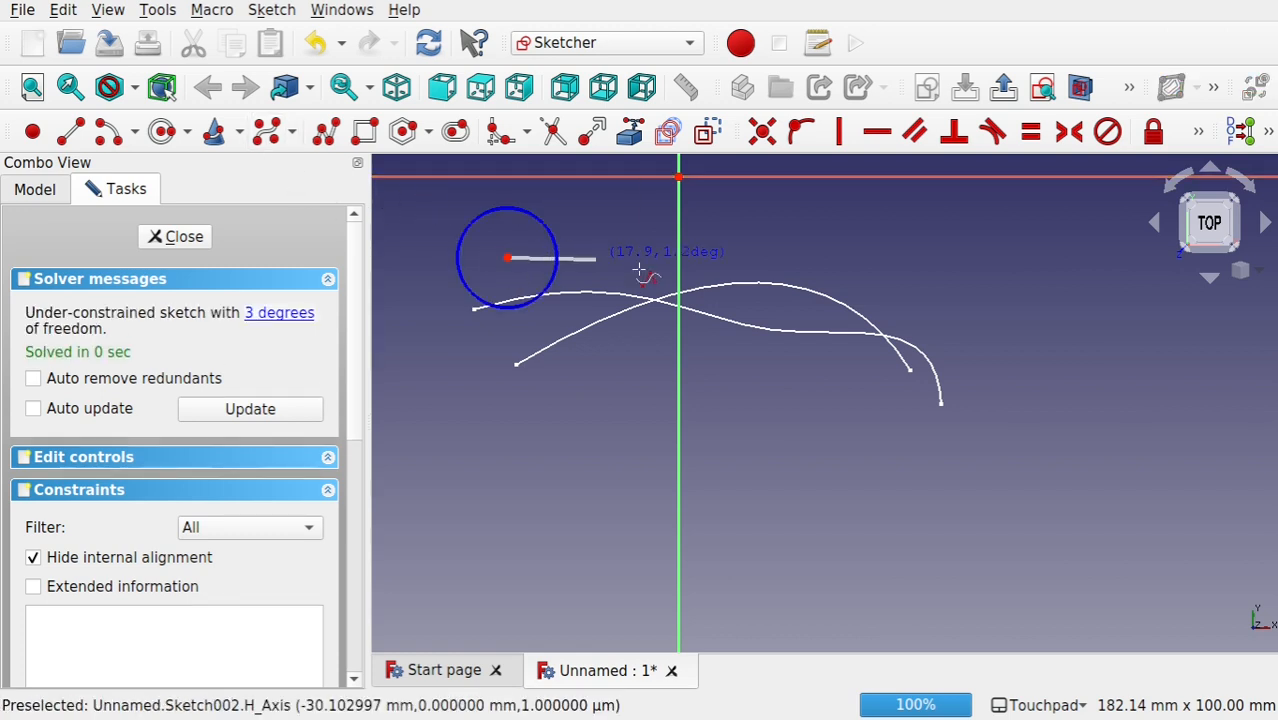
click(710, 350)
click(890, 300)
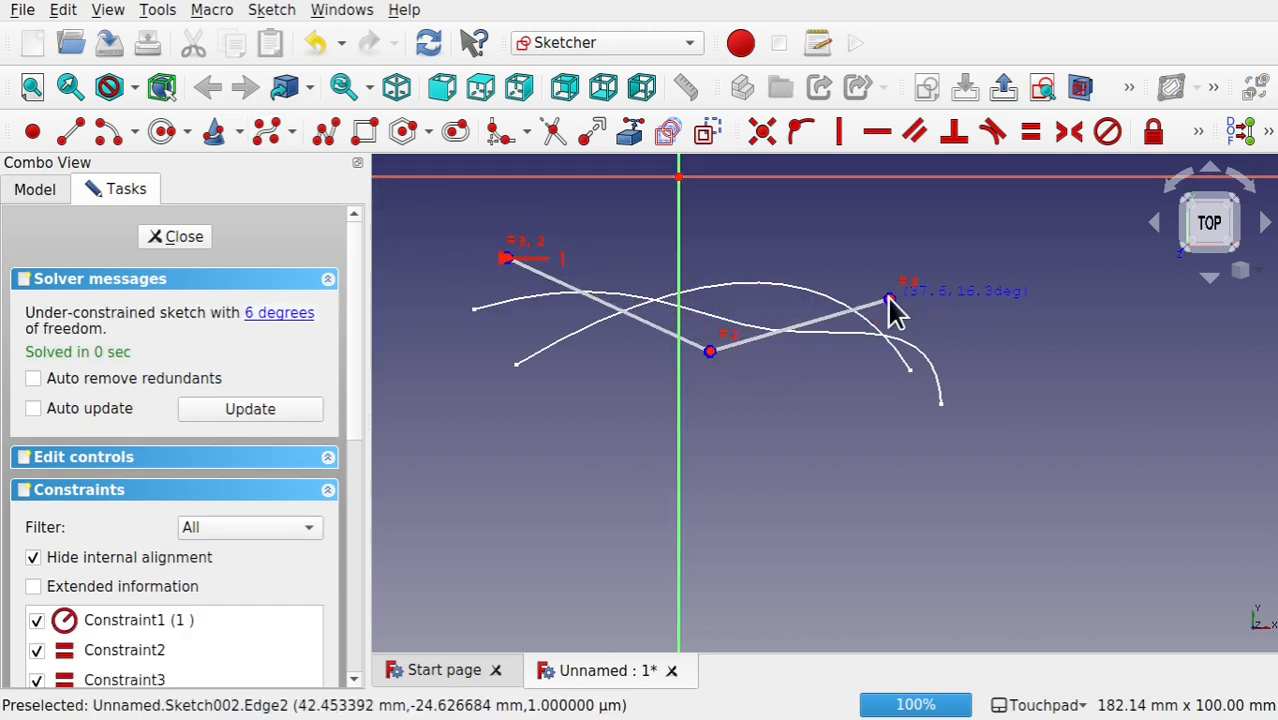
click(947, 299)
right_click(950, 310)
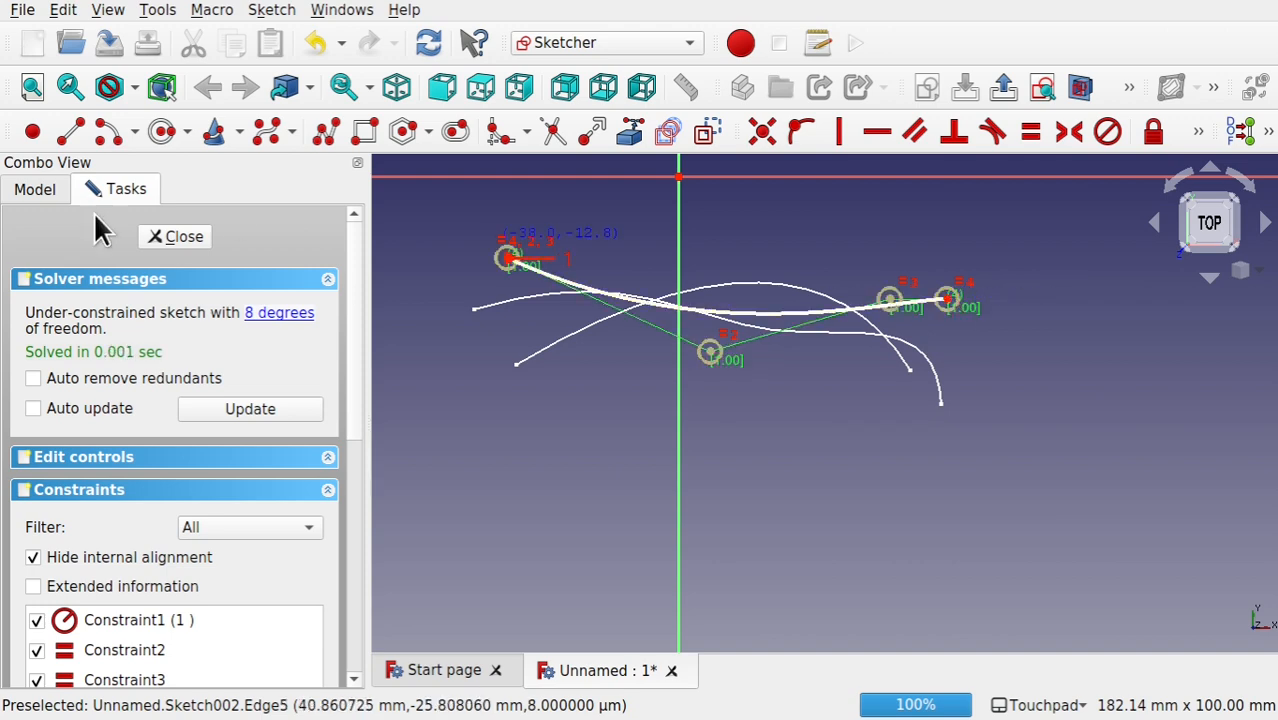
Step: Close the third sketch and create a fourth sketch on the XY-Plane with a 0 mm offset
click(162, 240)
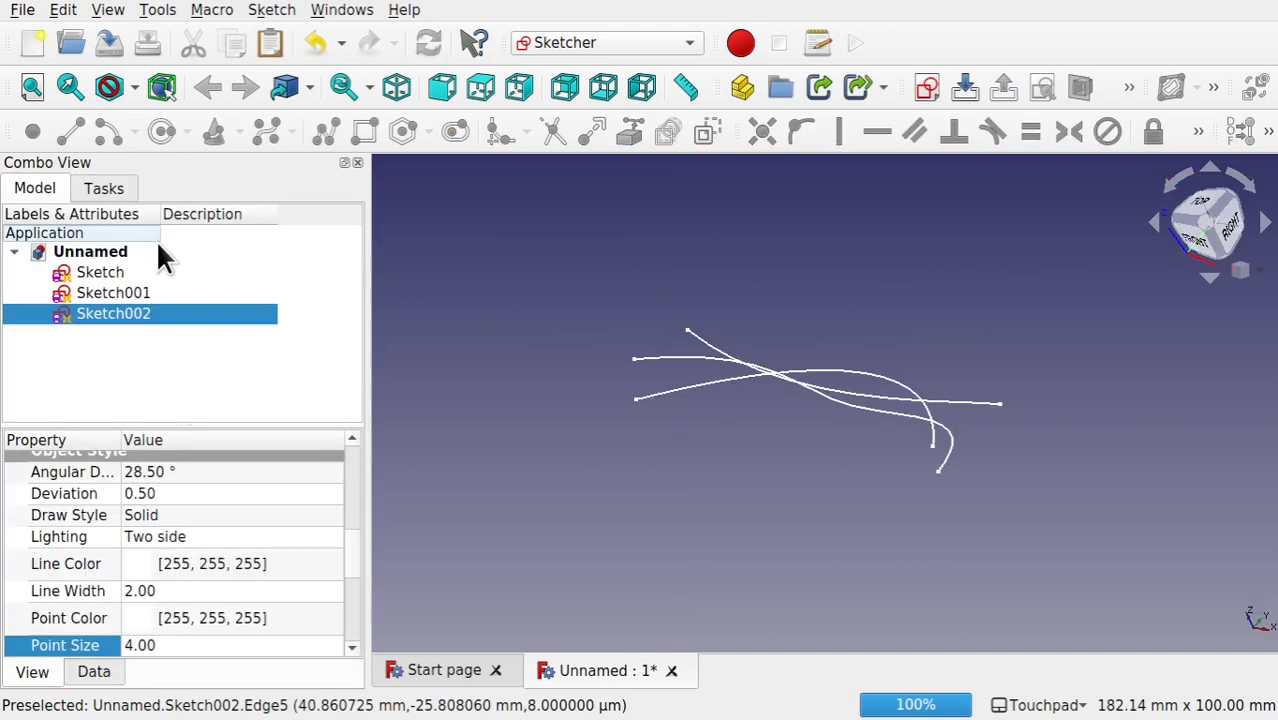
click(627, 272)
click(924, 90)
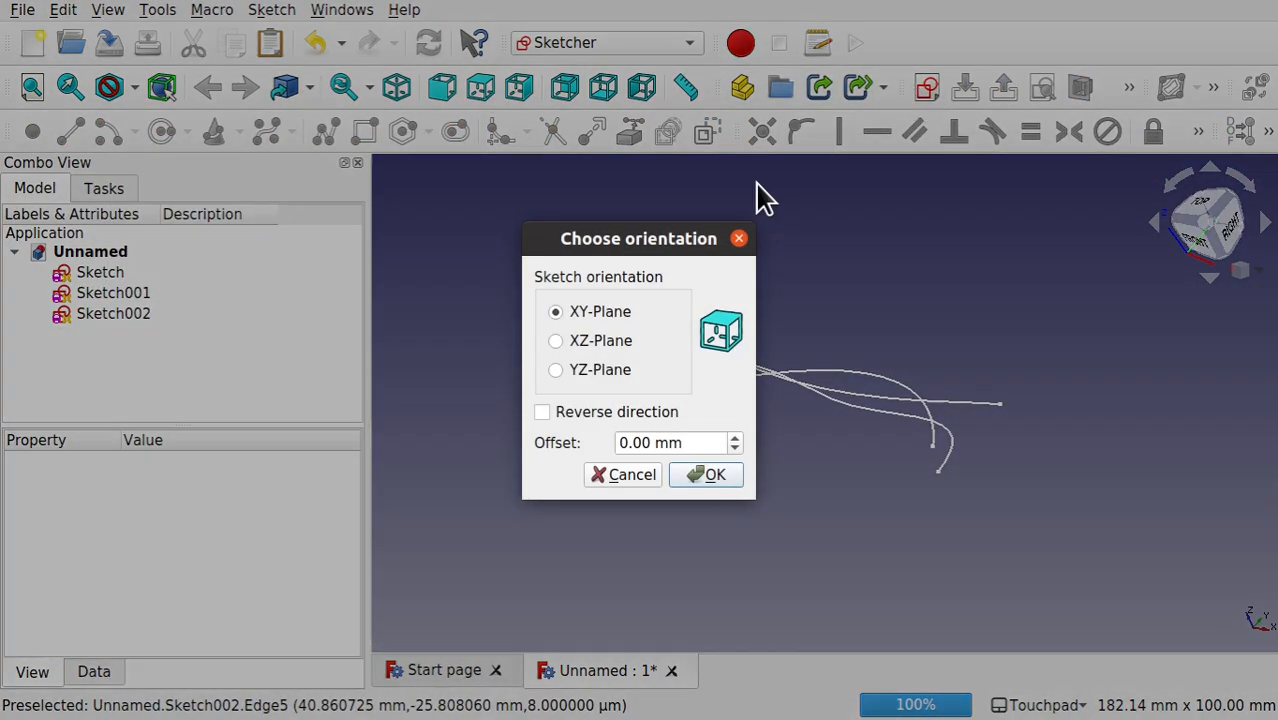
click(714, 478)
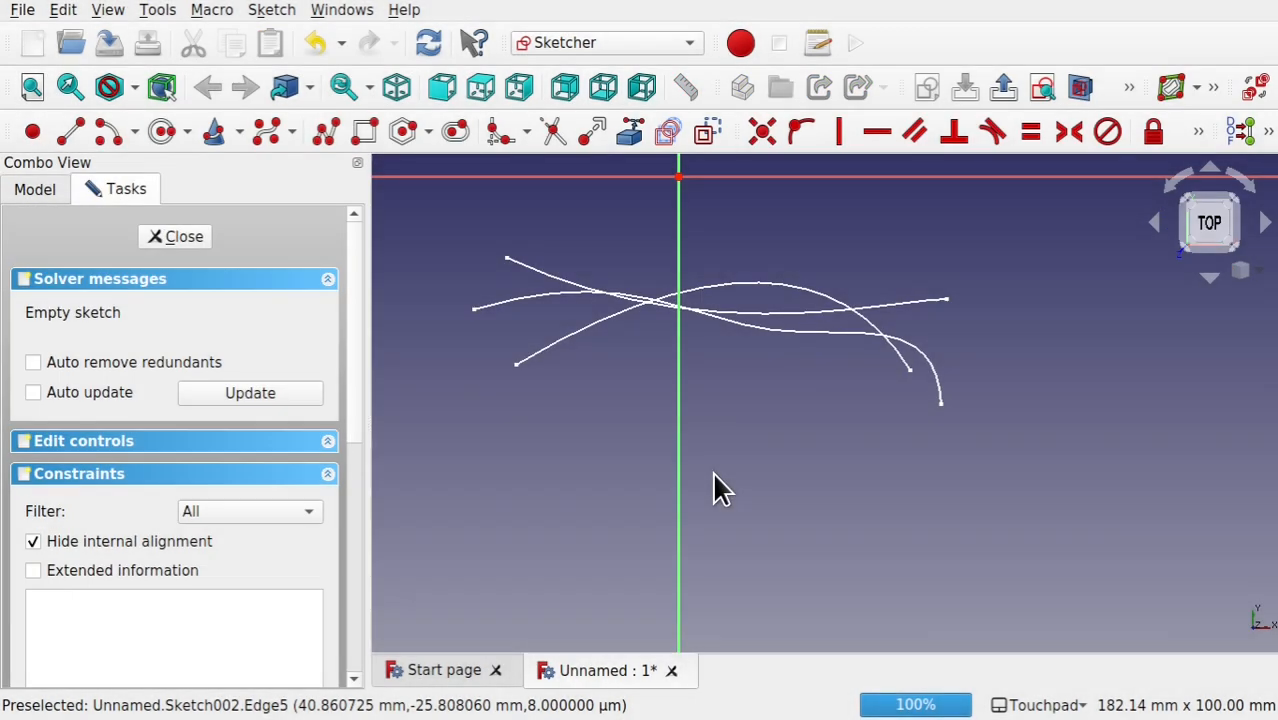
Step: Draw a sagging B-spline with five control points that crosses the other three curves, and close the sketch
click(268, 129)
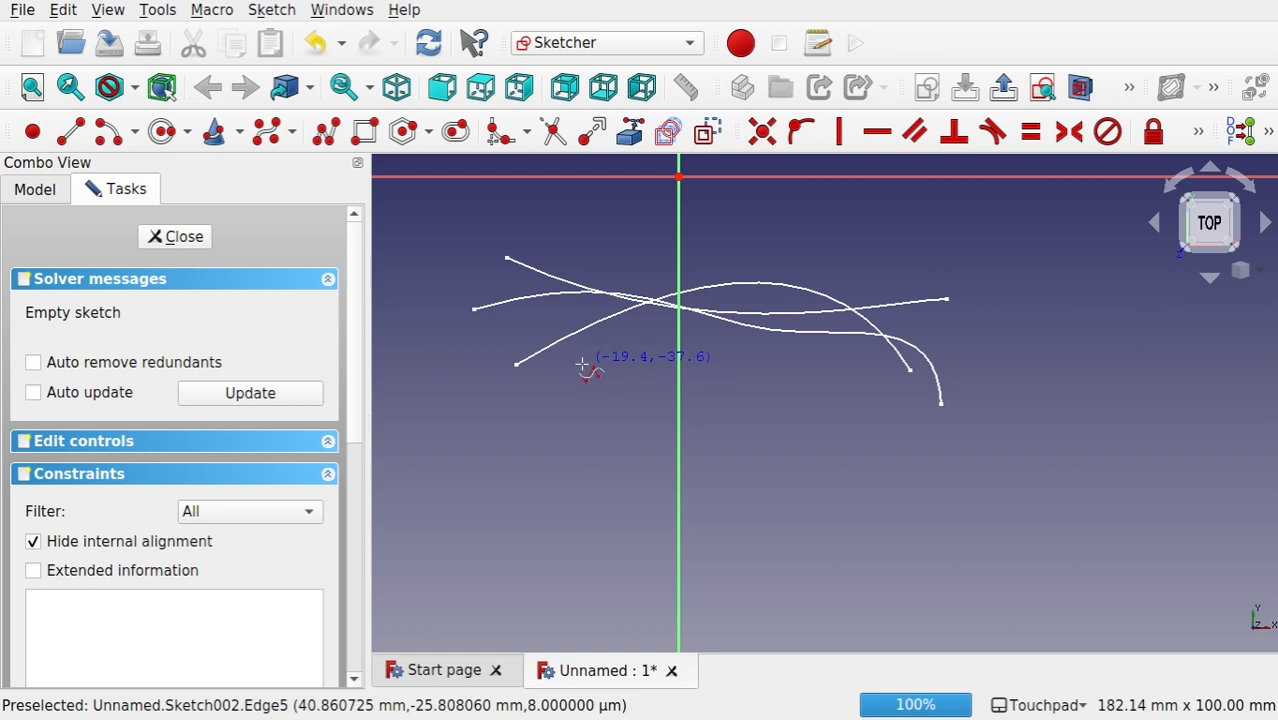
click(508, 324)
click(634, 361)
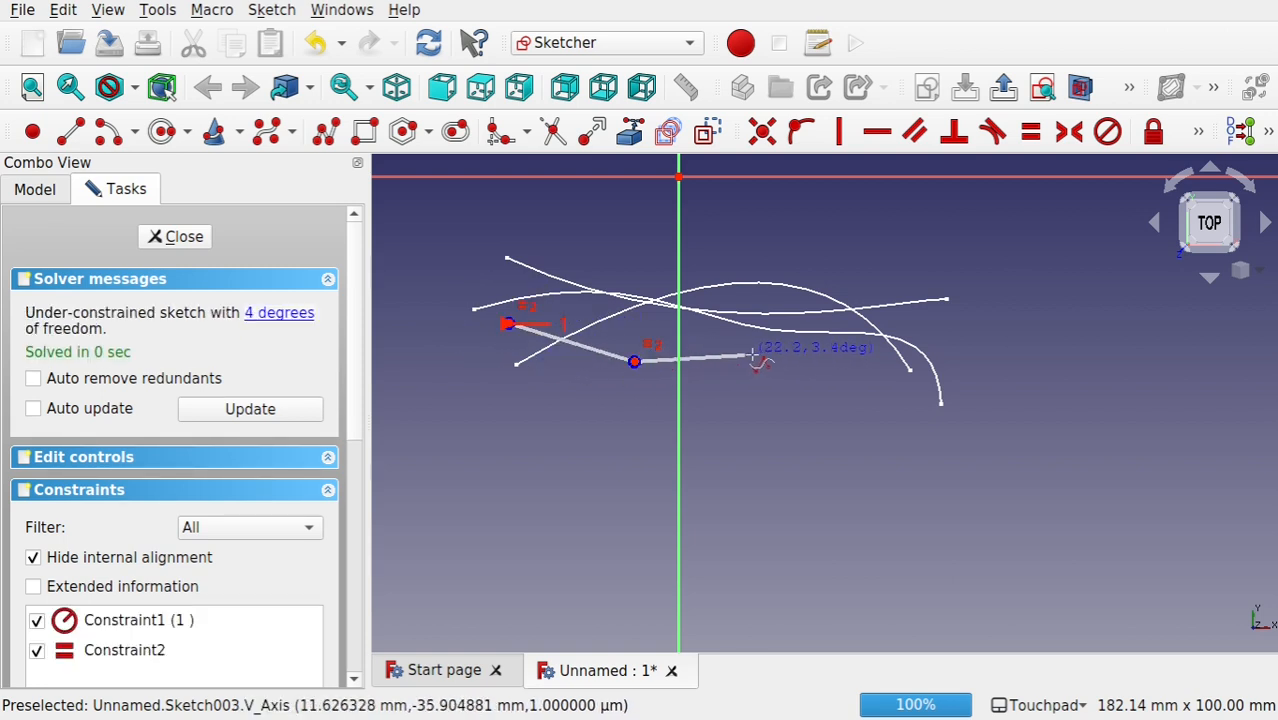
click(765, 356)
click(872, 298)
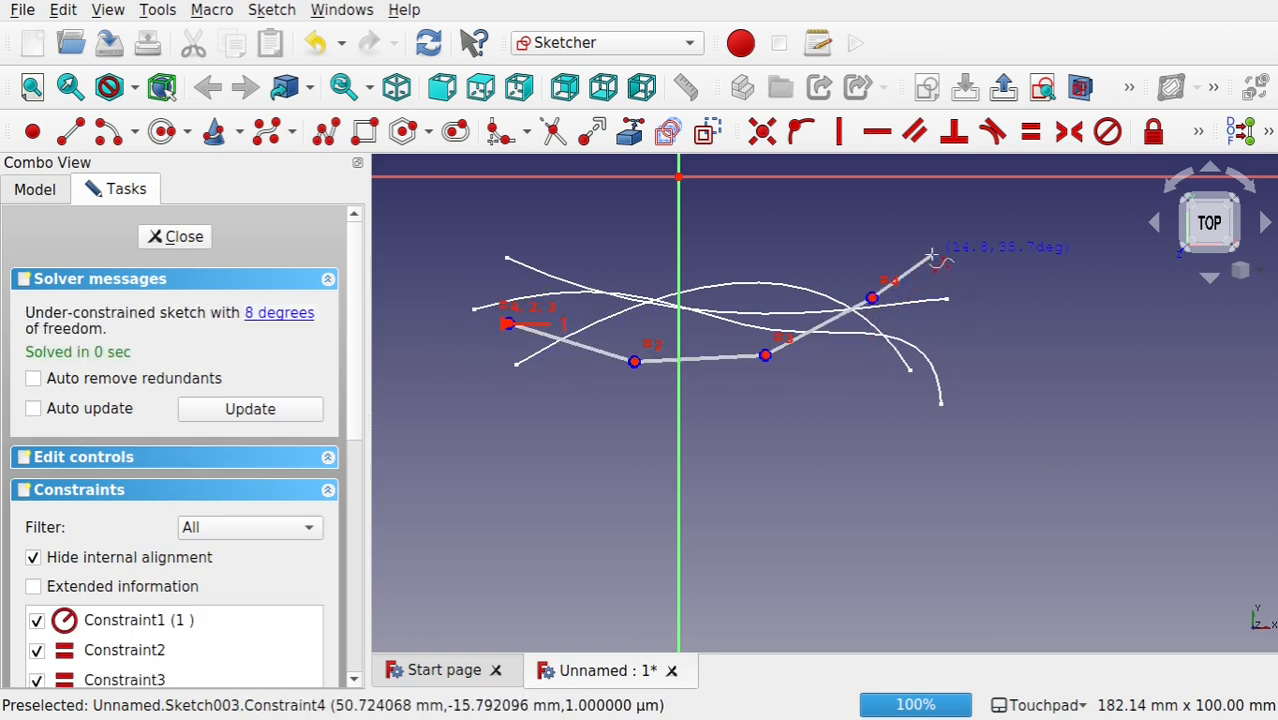
click(929, 251)
right_click(929, 251)
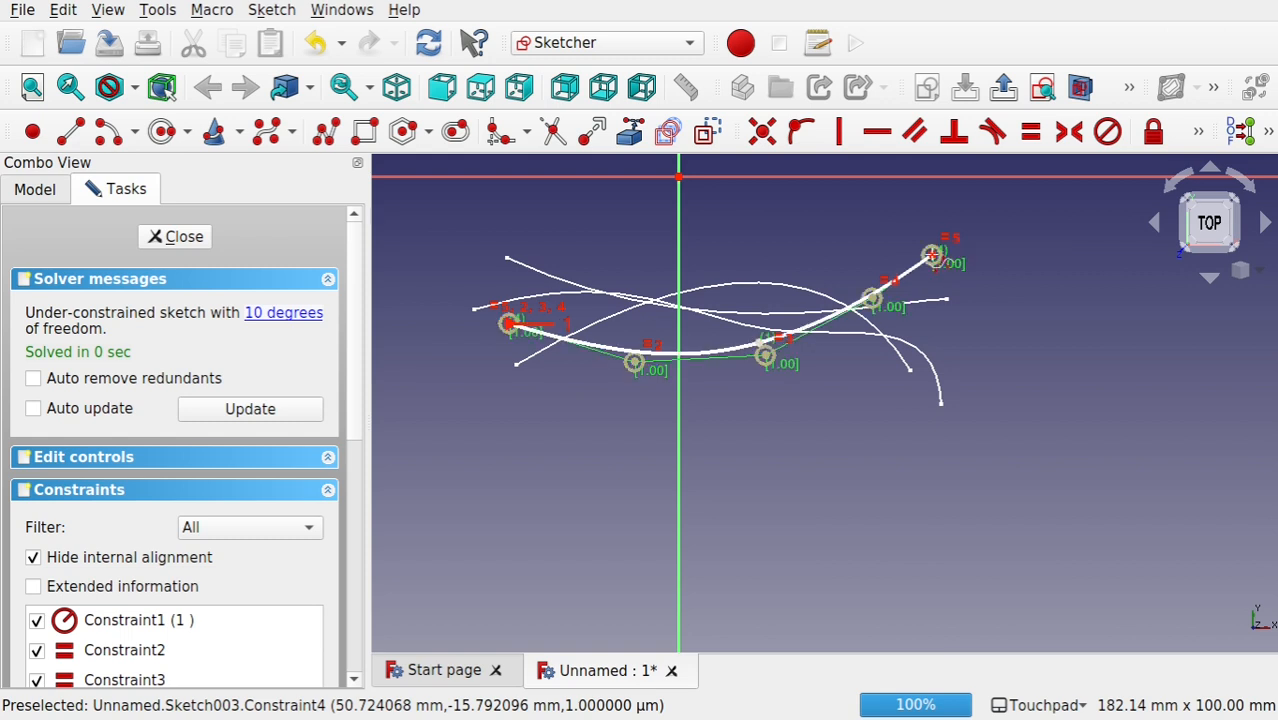
click(208, 240)
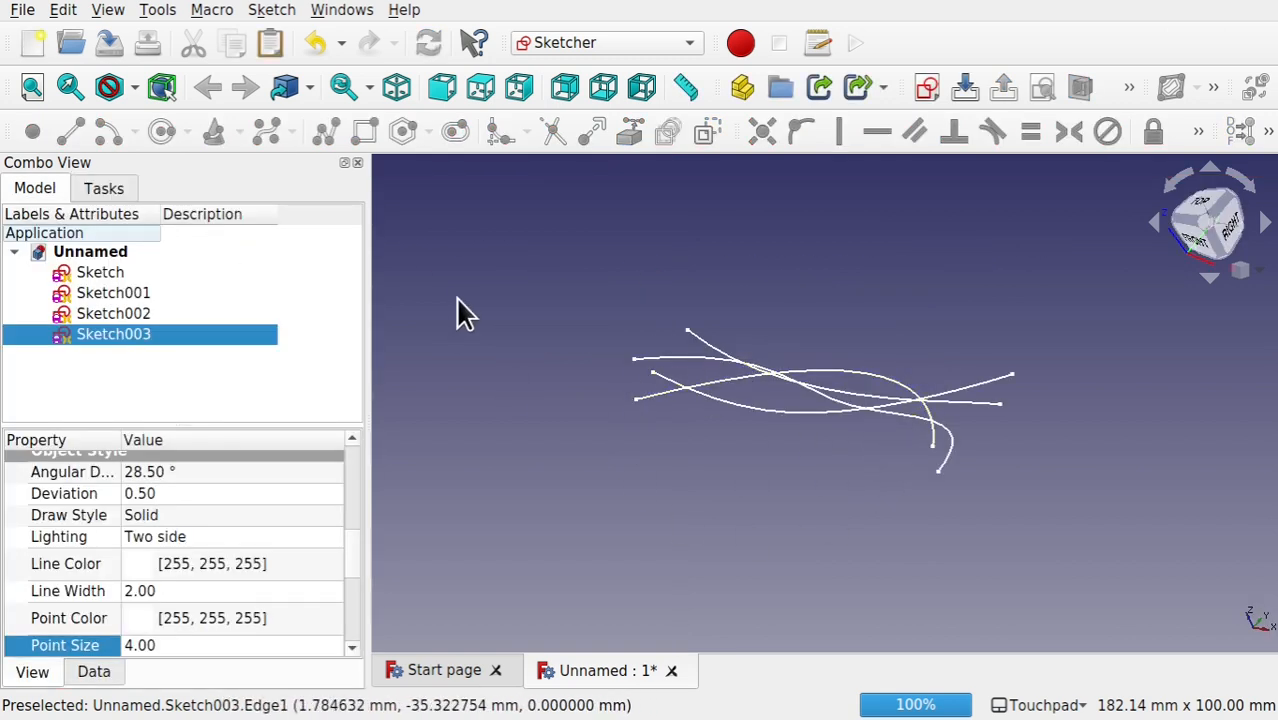
Step: Set the z position in the placement of Sketch001, the arched curve, to 20 mm
click(103, 272)
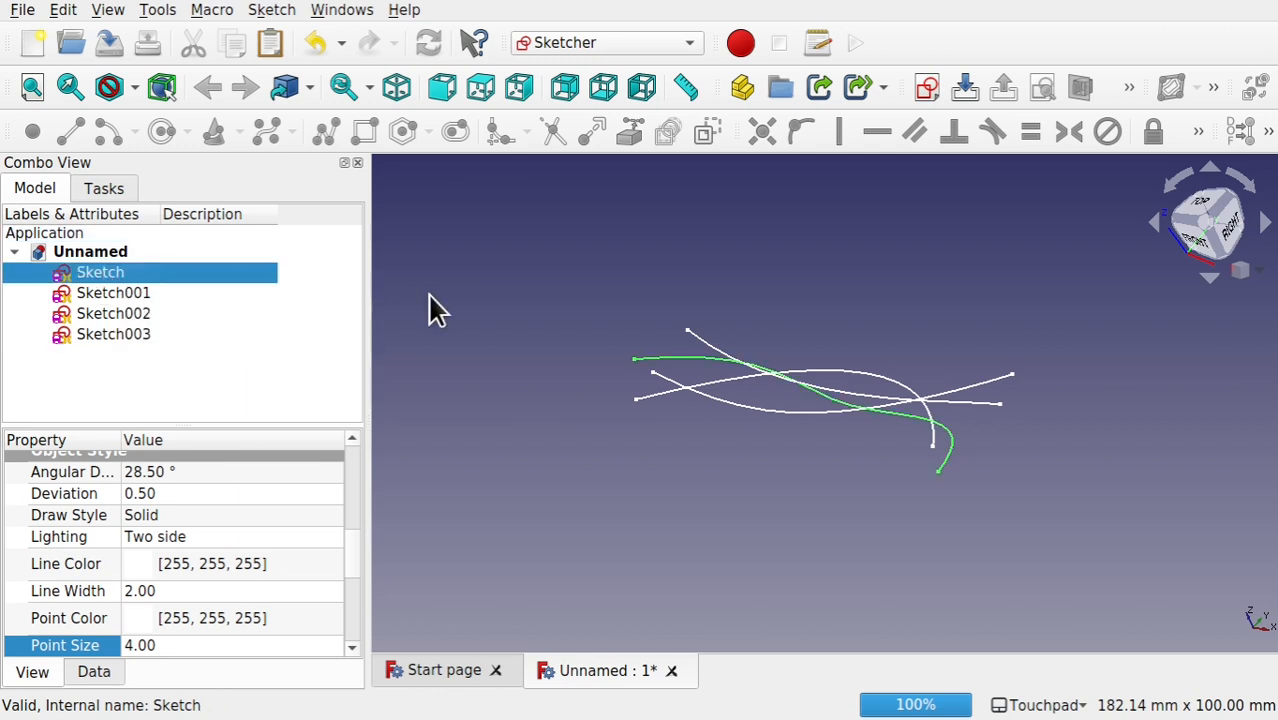
click(141, 296)
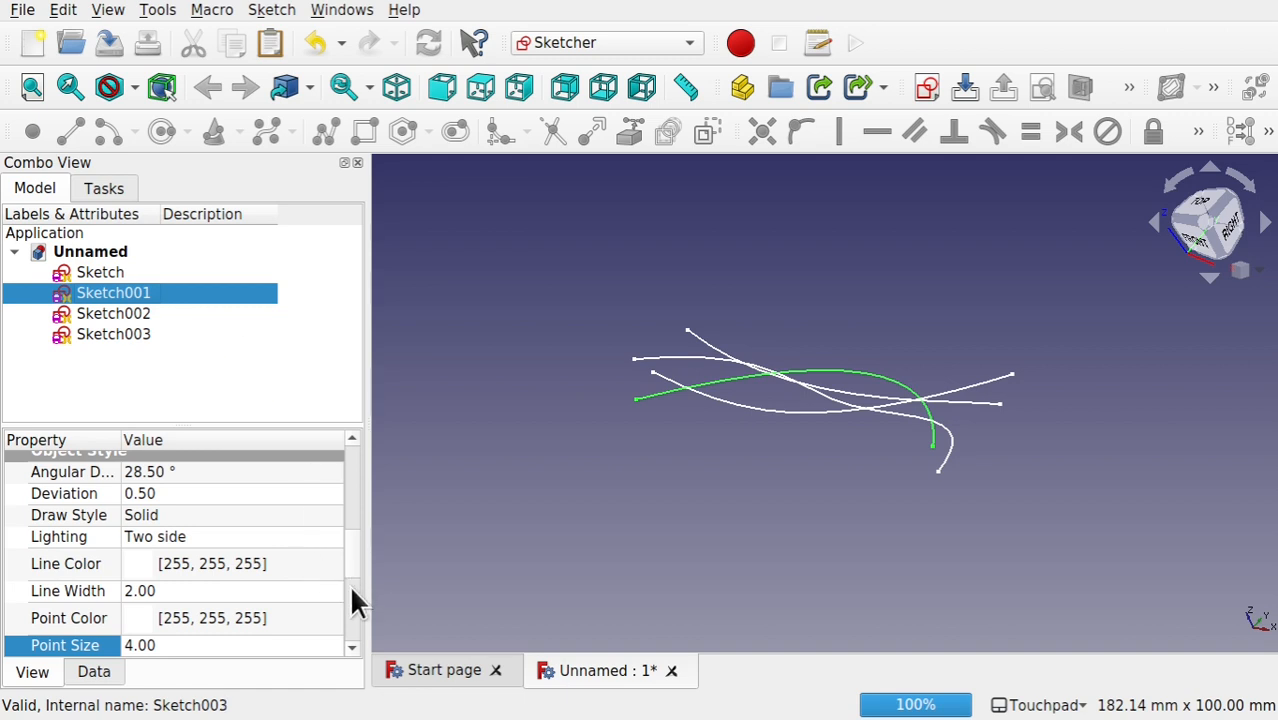
click(93, 672)
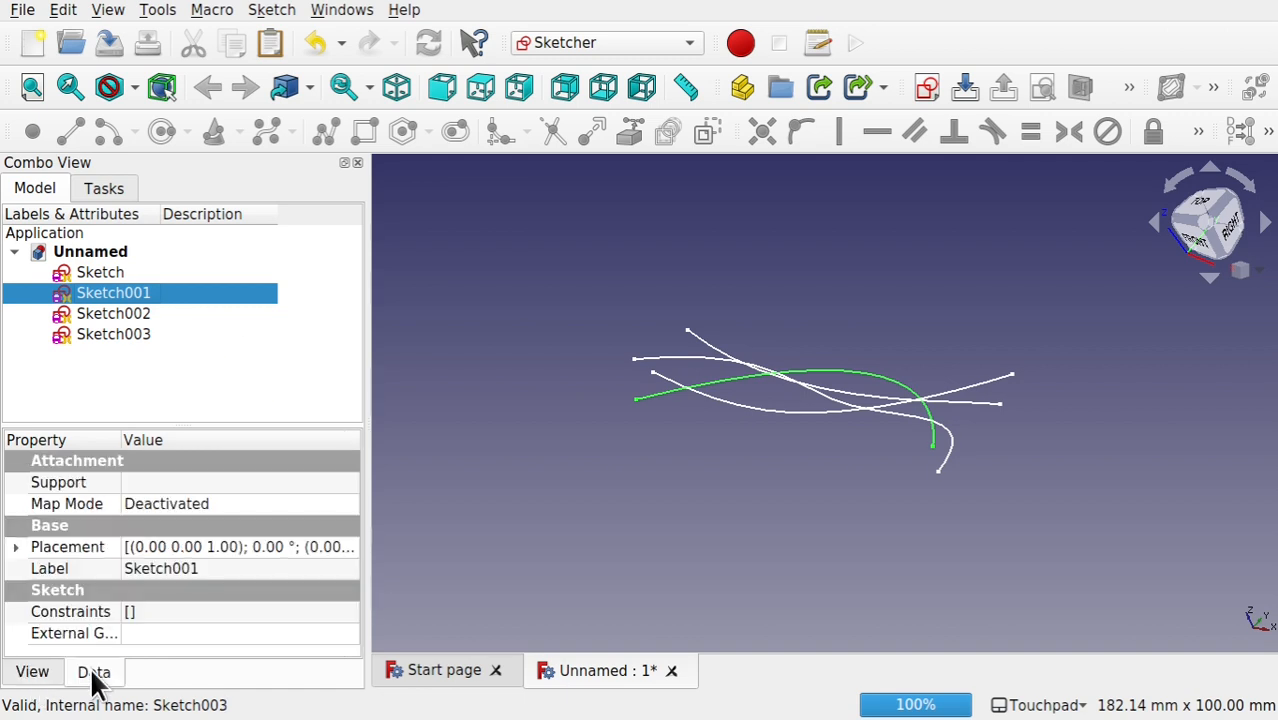
click(24, 547)
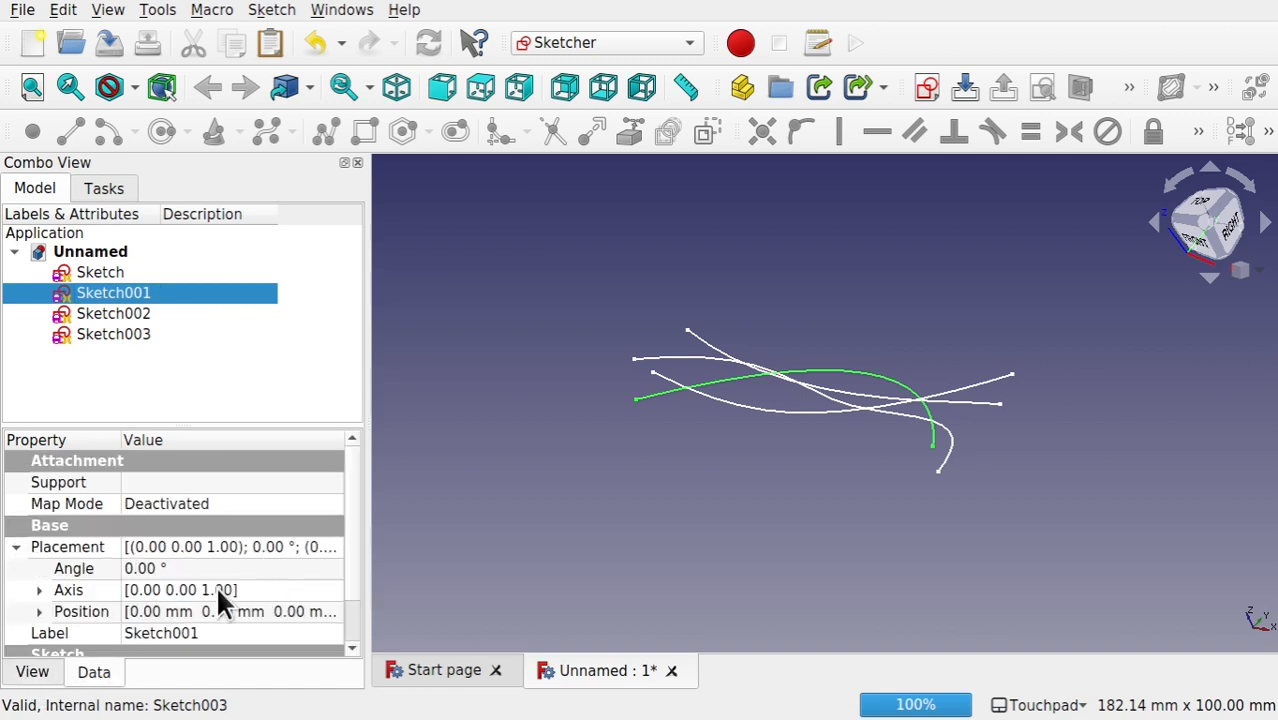
click(52, 594)
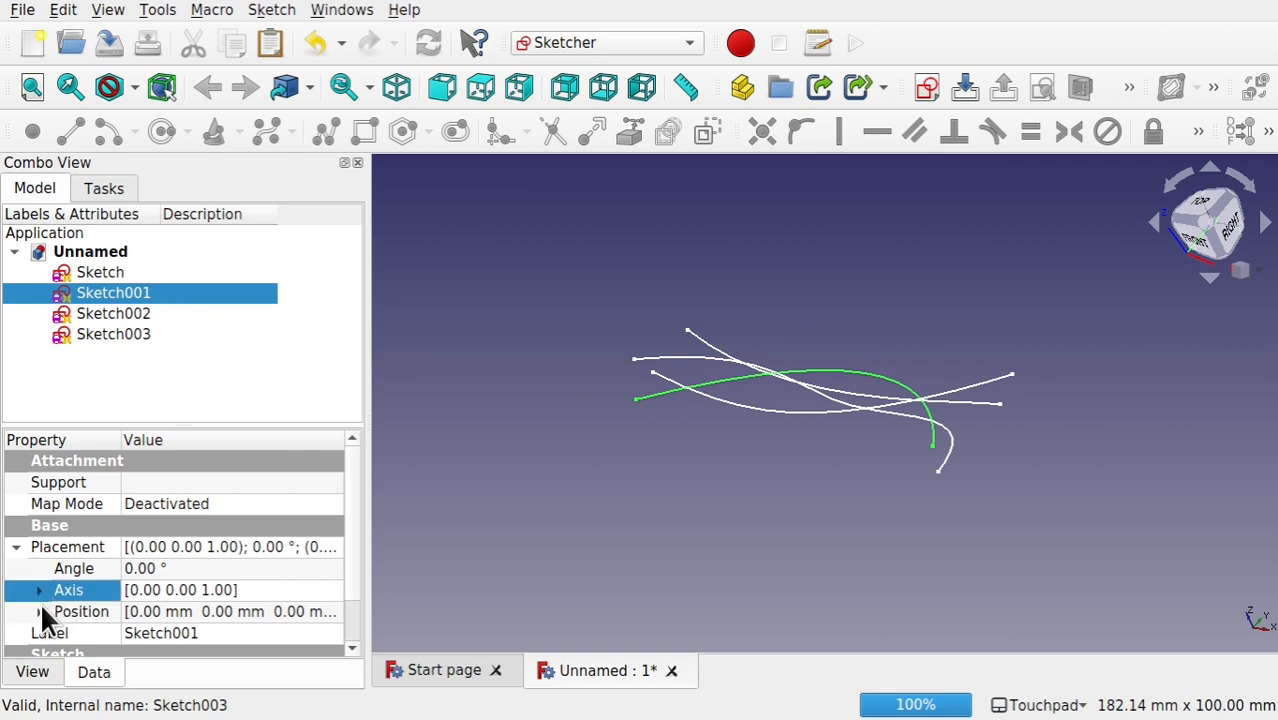
click(40, 612)
drag(348, 538, 351, 589)
click(251, 584)
text(1)
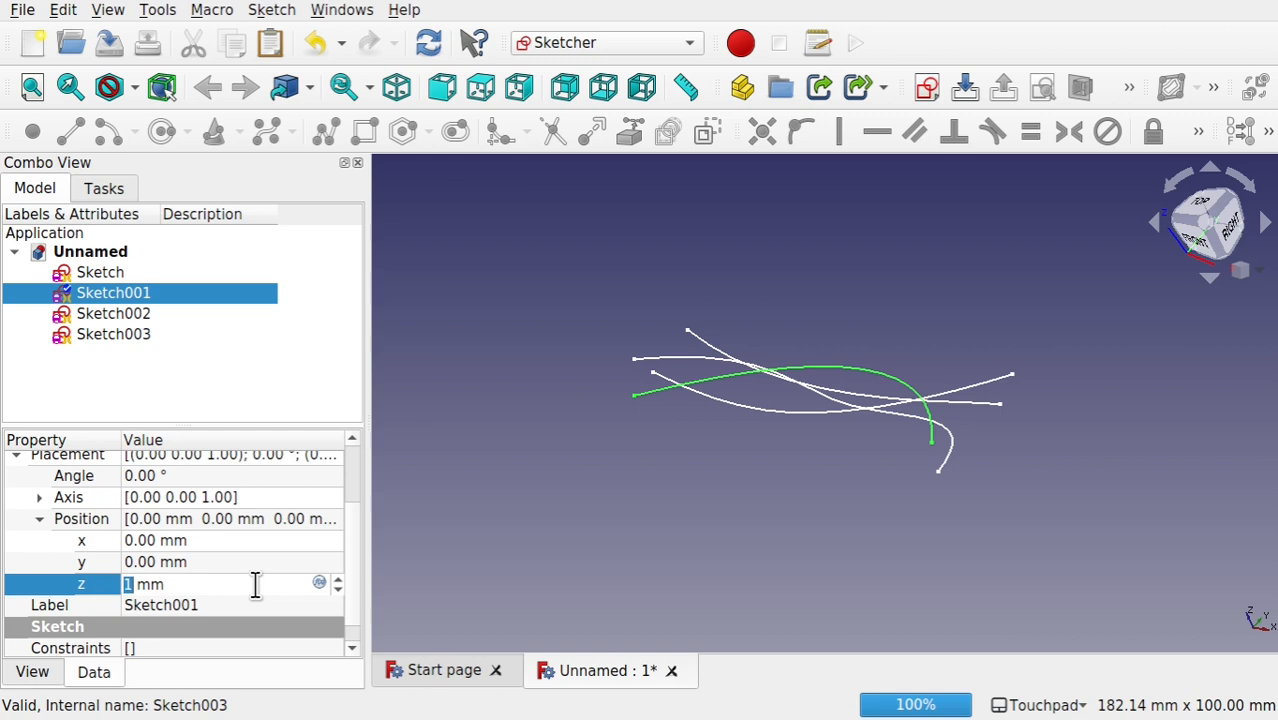
text(20)
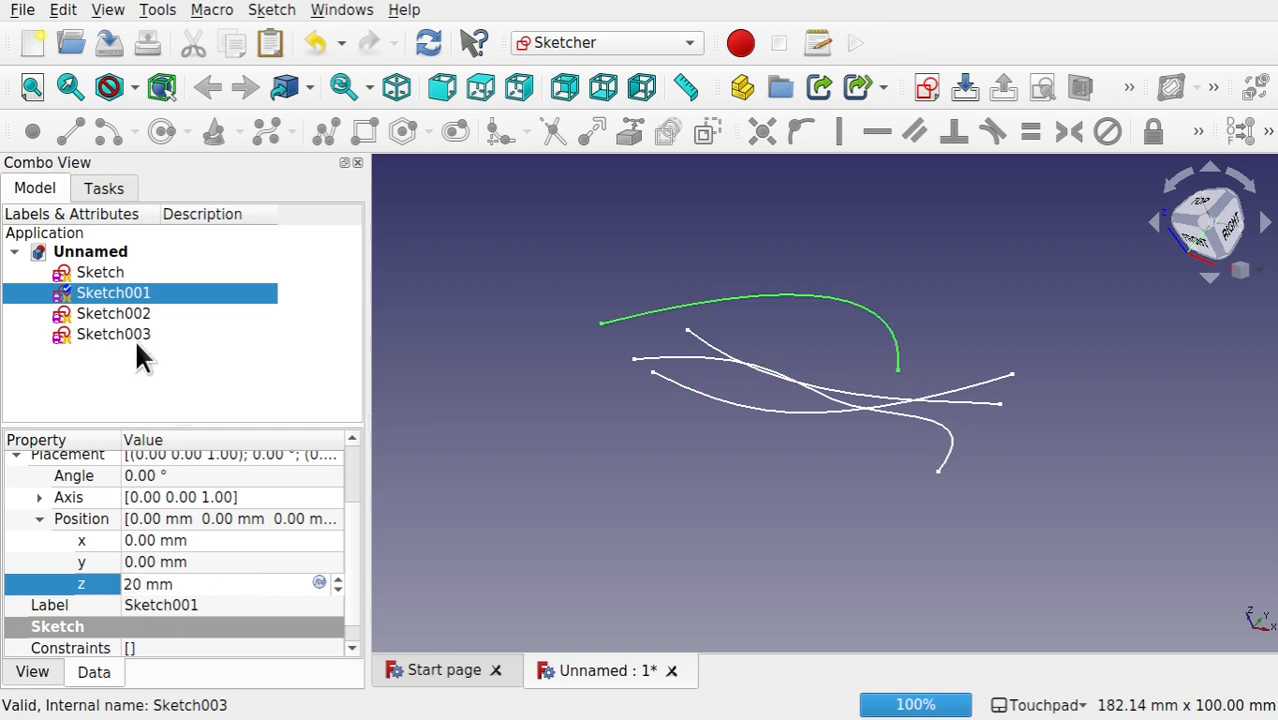
Step: Set the z position of Sketch002 to 40 mm and that of Sketch003 to 60 mm
click(137, 313)
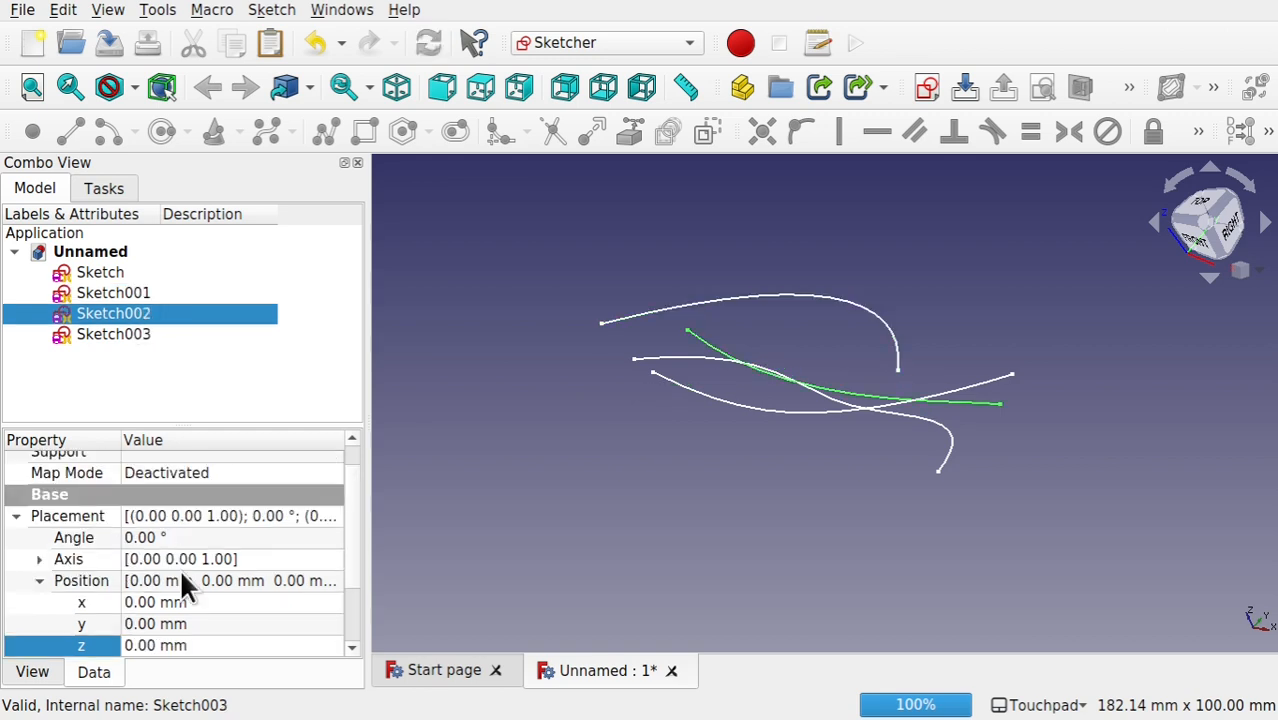
click(208, 646)
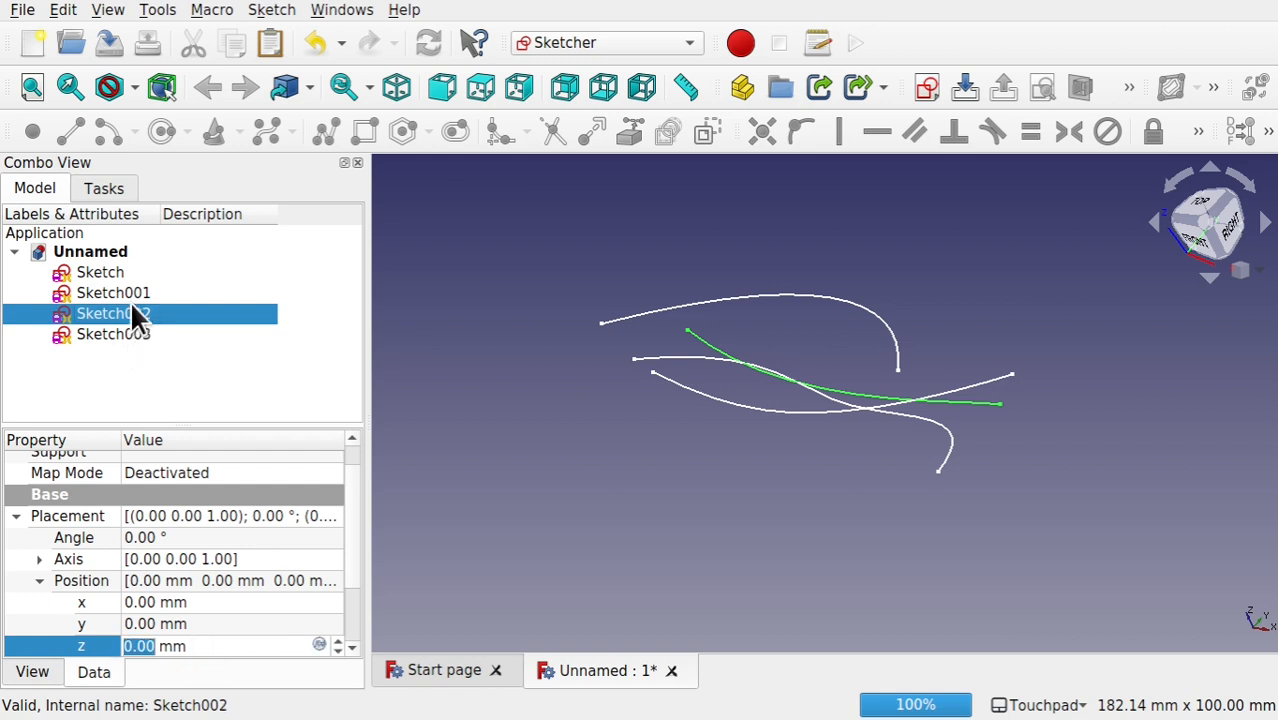
text(40)
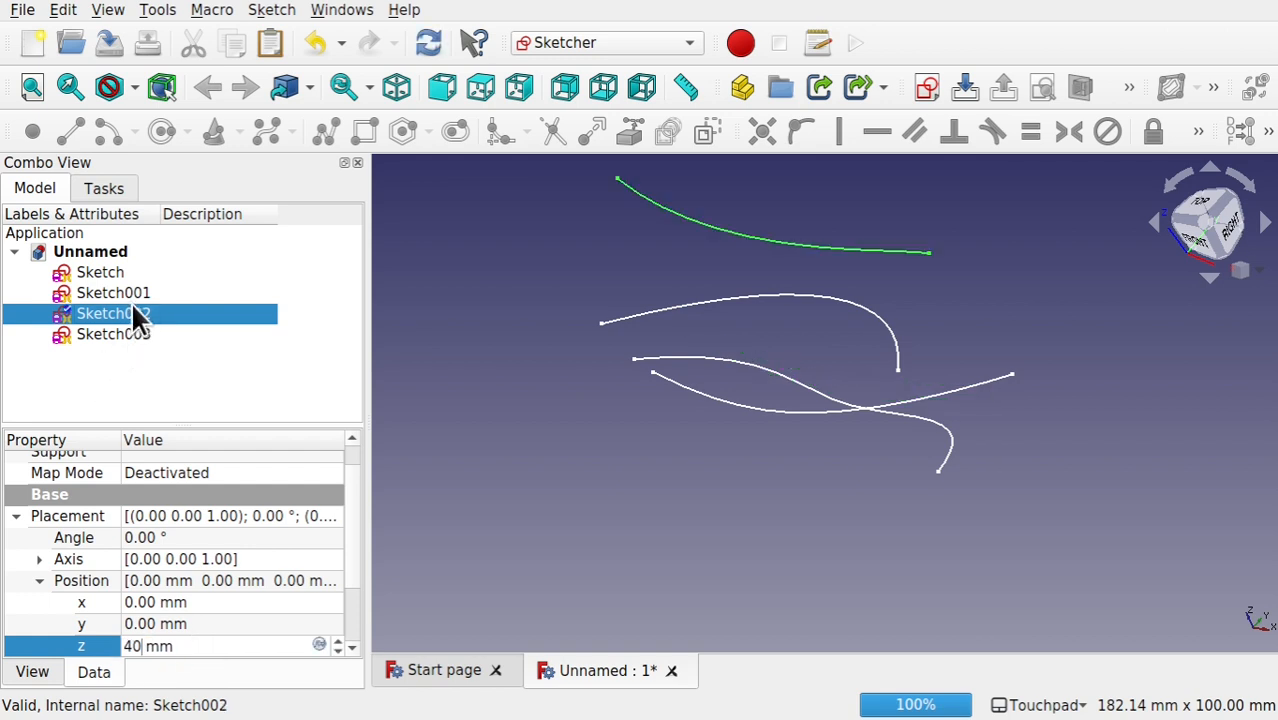
click(127, 336)
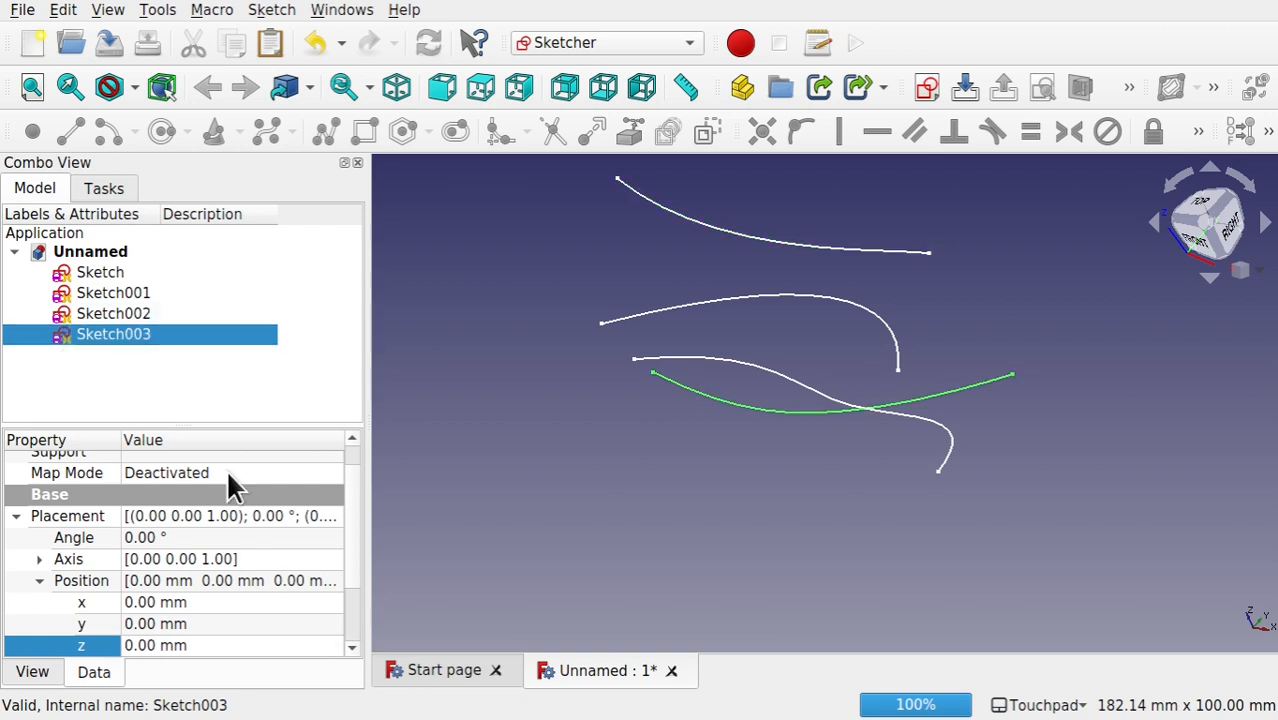
click(264, 646)
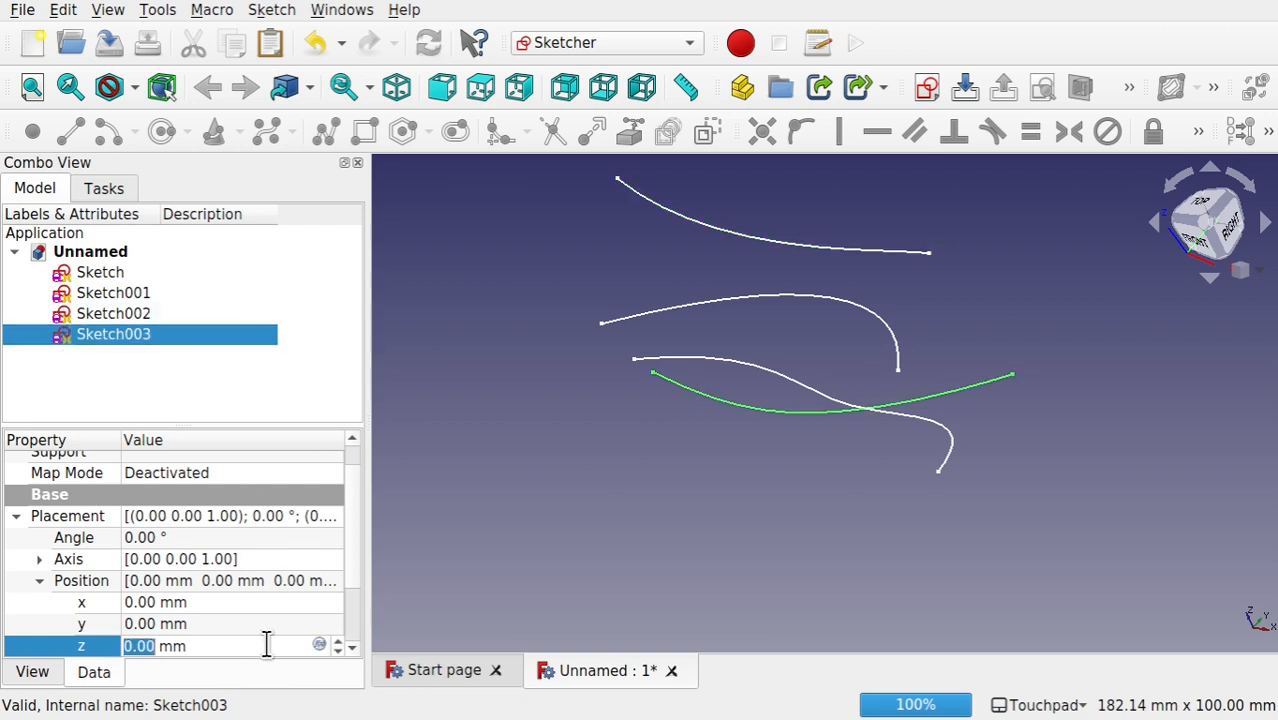
text(60)
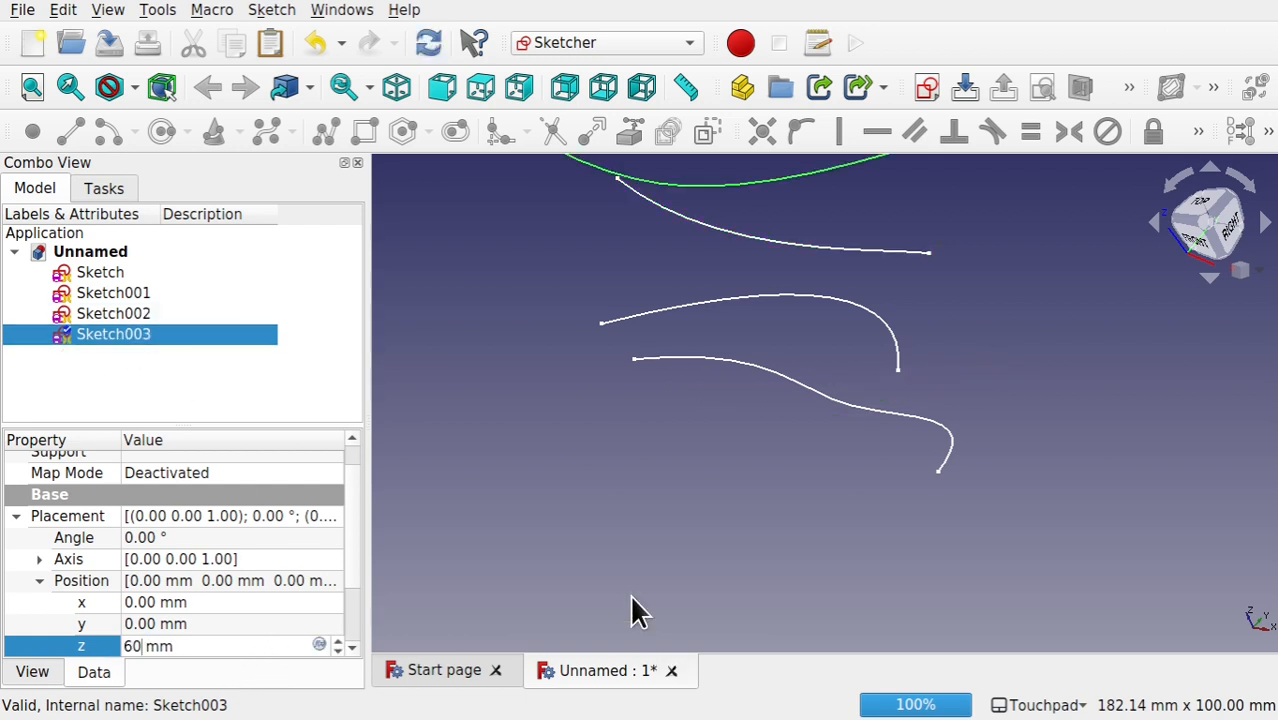
key(Return)
click(717, 398)
Step: Switch to the Curves workbench and discretize the edges of all four sketches together
scroll(716, 396, down, 3)
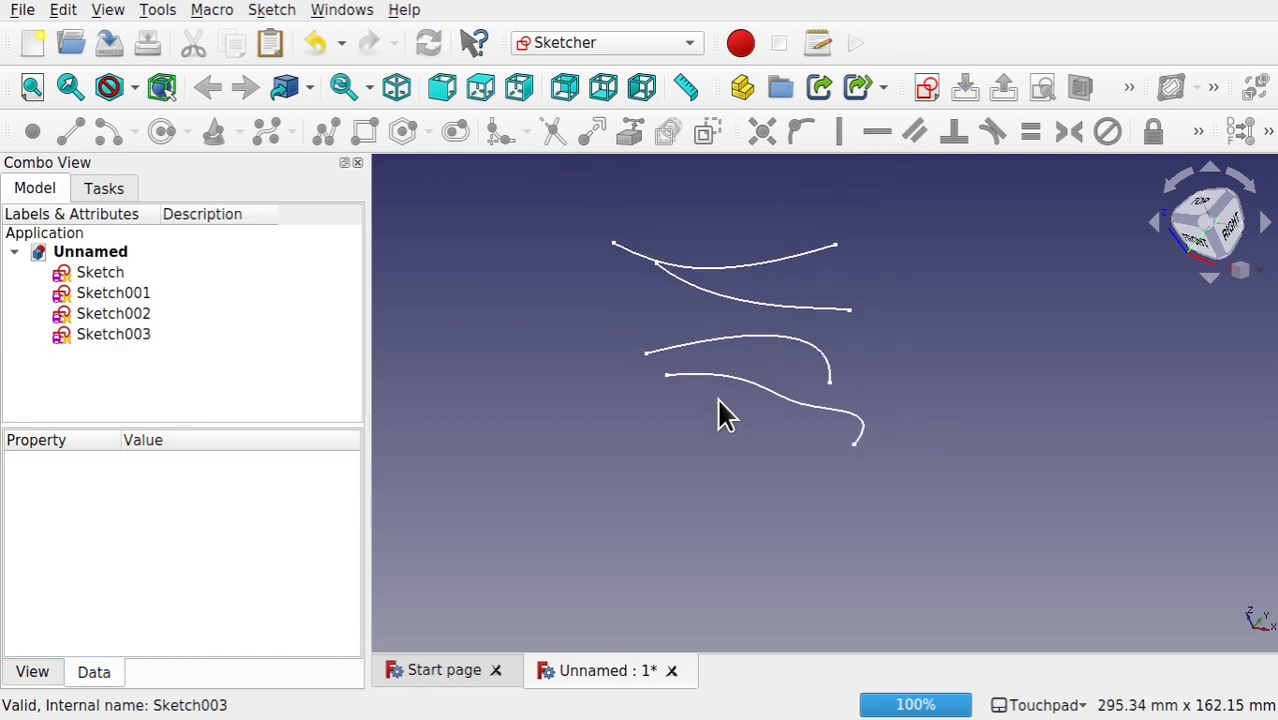
mouse_move(696, 285)
shift+mouse_down()
mouse_move(722, 398)
mouse_move(711, 398)
mouse_move(751, 502)
mouse_move(791, 543)
shift+mouse_up()
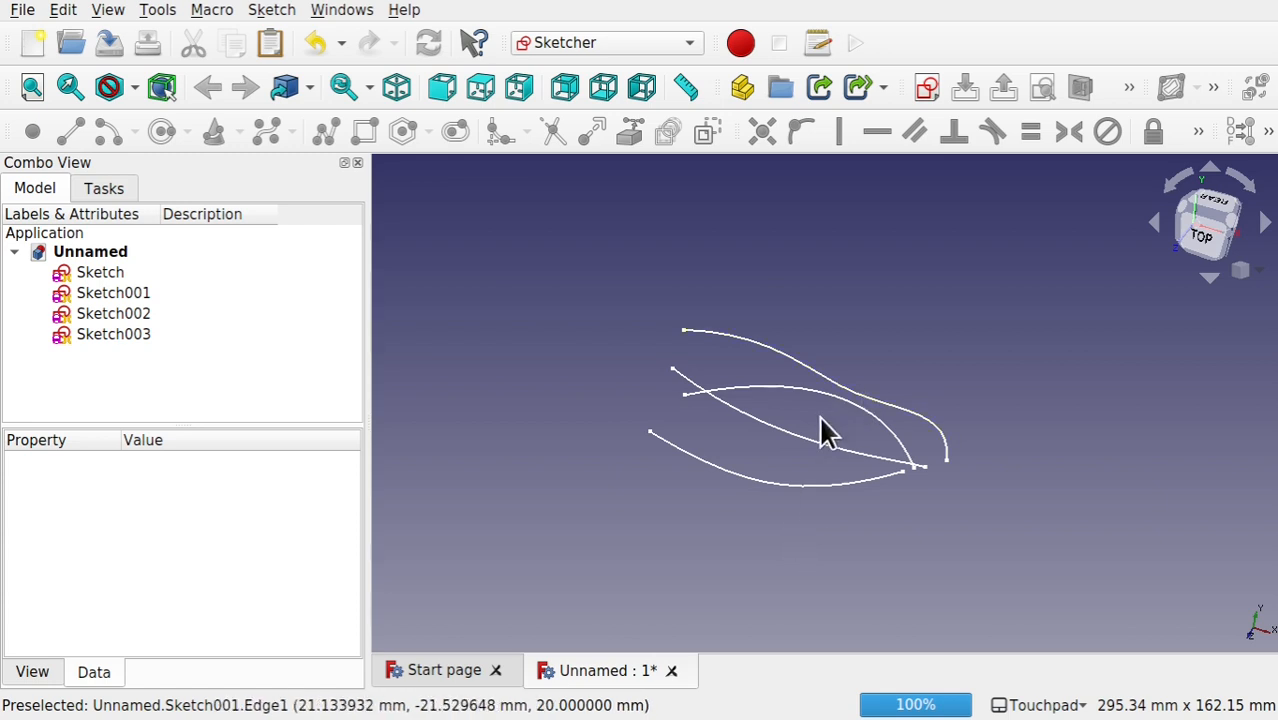
shift+drag(822, 420, 735, 415)
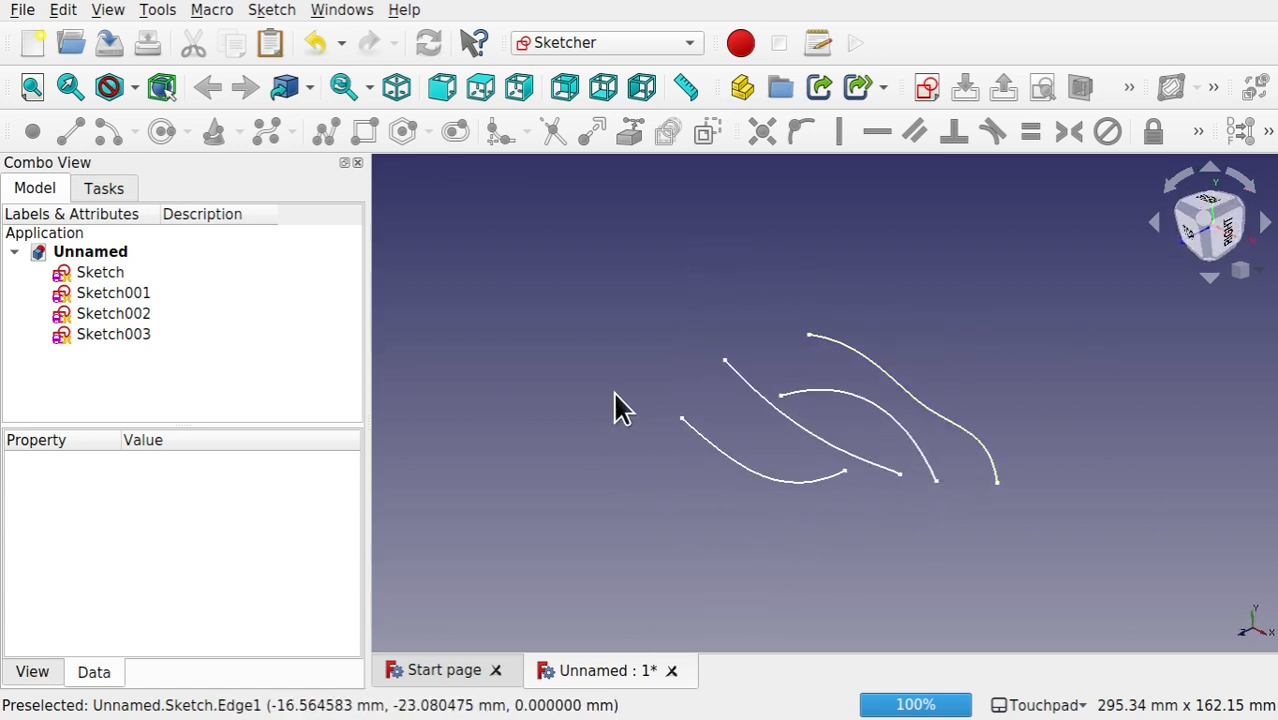
click(576, 30)
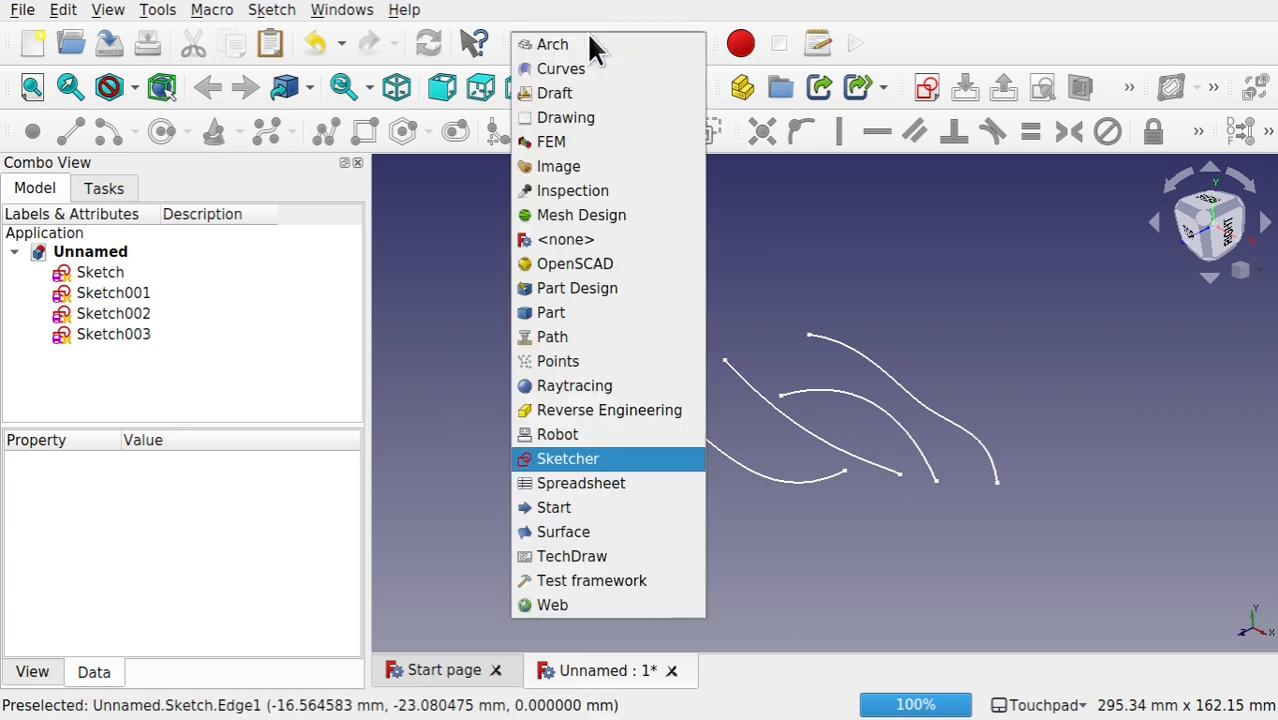
click(593, 69)
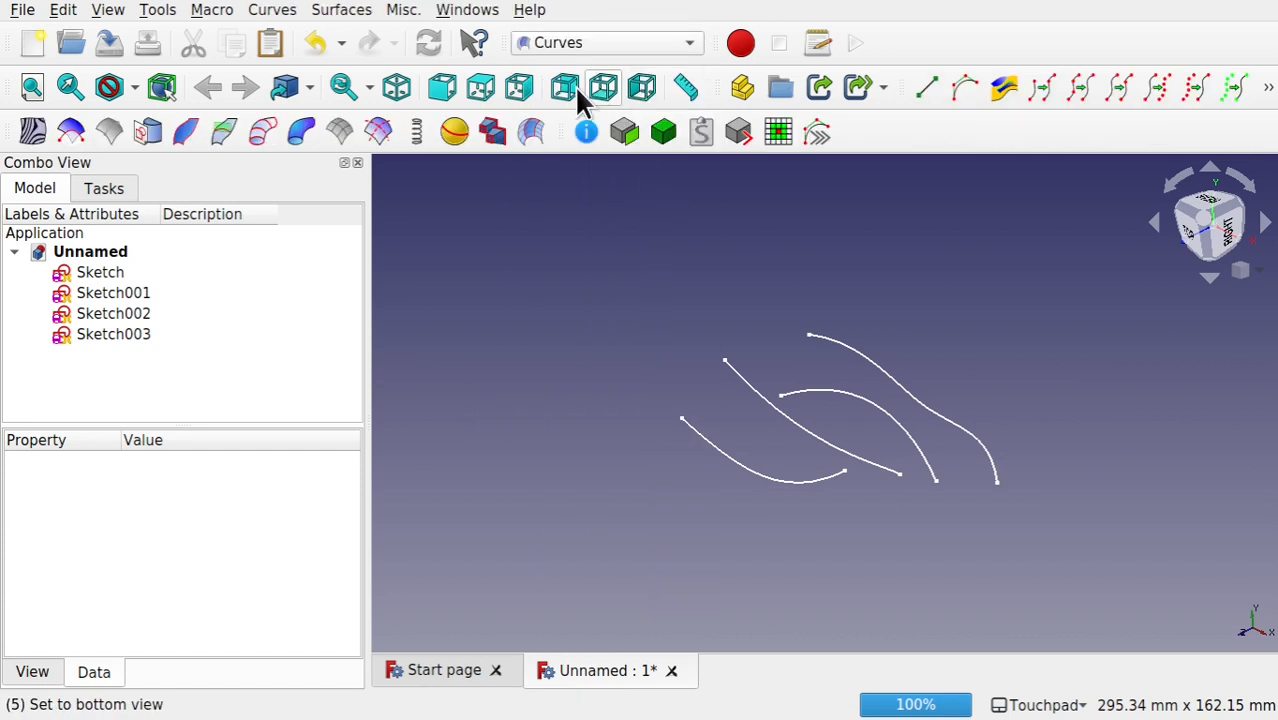
click(100, 273)
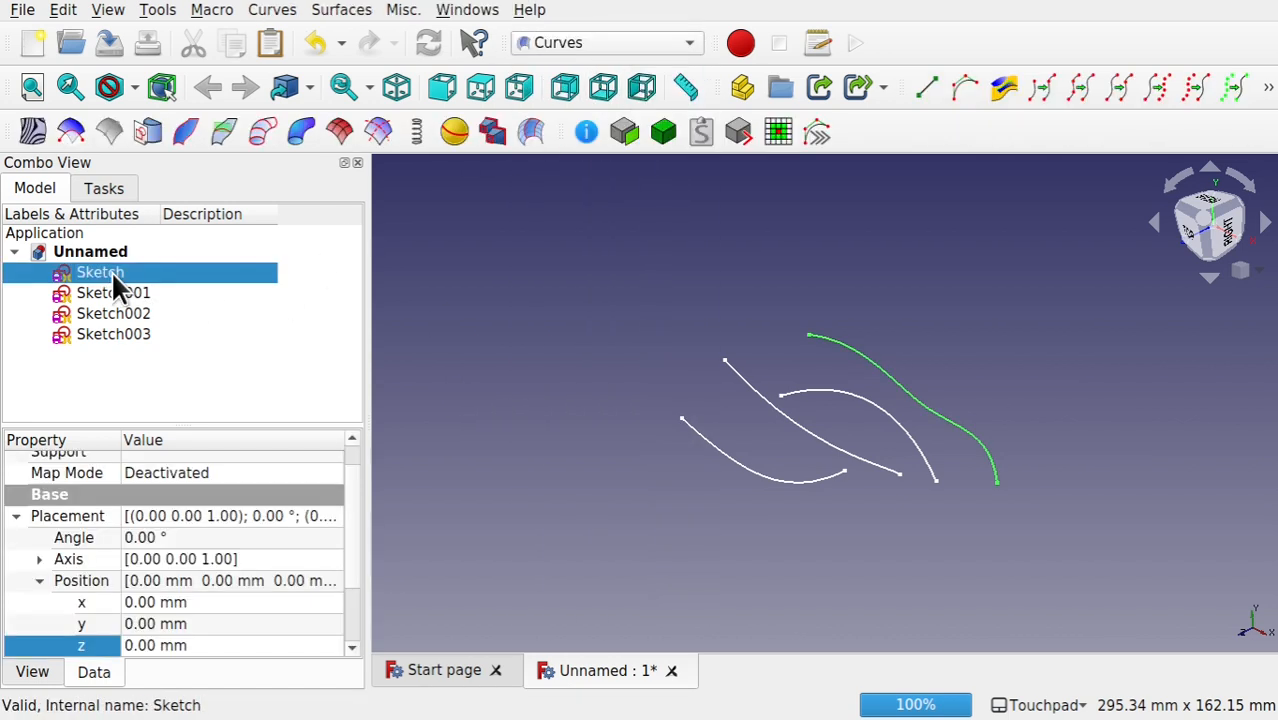
shift+click(120, 327)
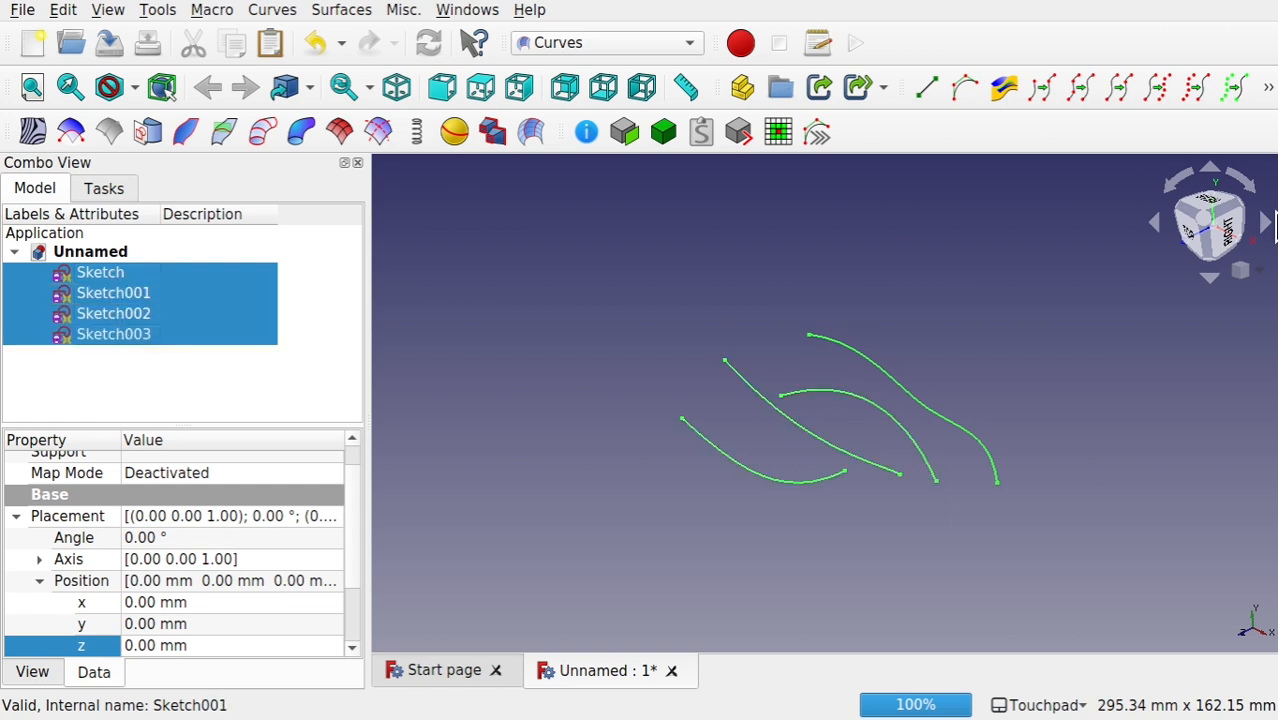
click(1150, 86)
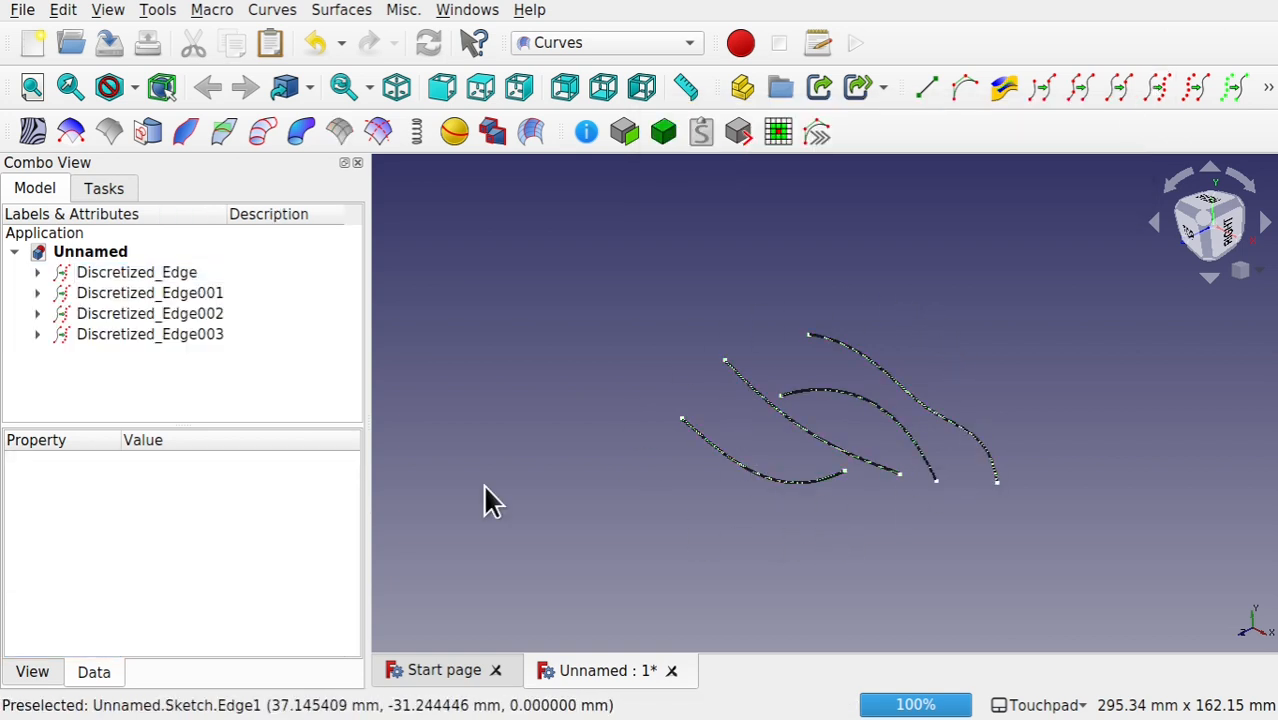
Step: Hide the four source sketches nested under the discretized edges so that only the point rows remain displayed
click(37, 272)
click(108, 293)
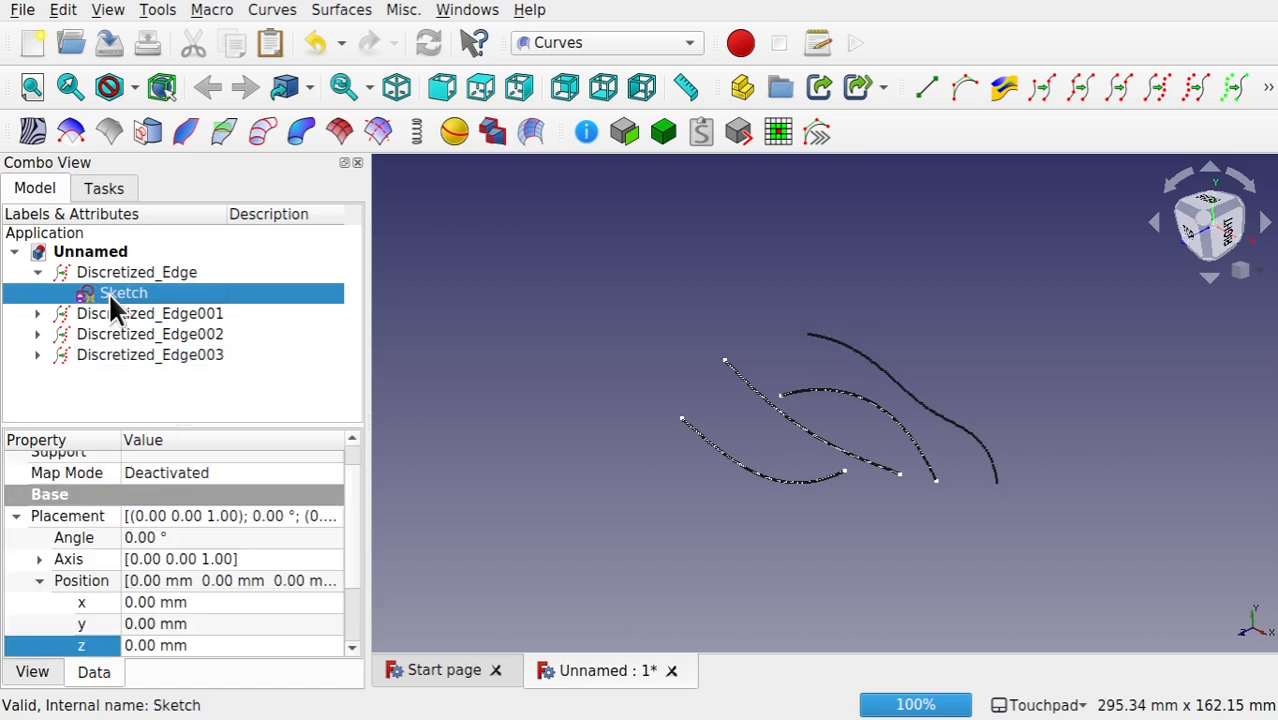
click(37, 313)
click(115, 334)
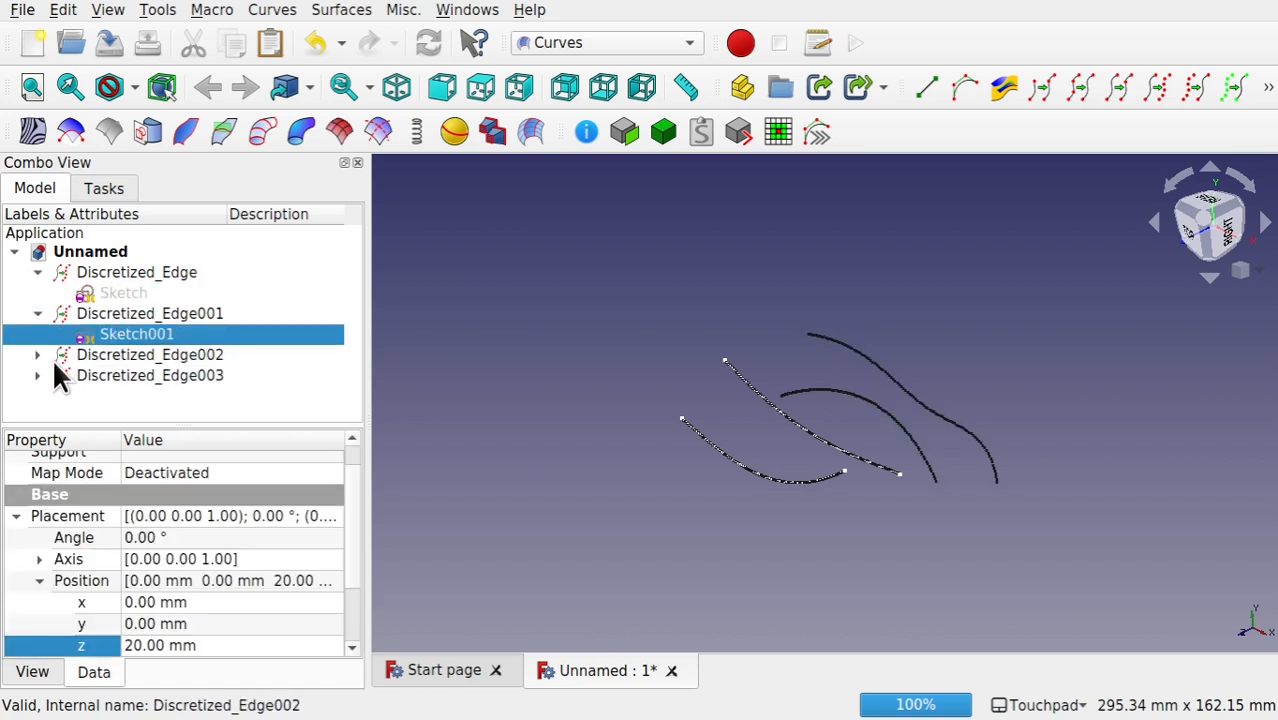
click(37, 355)
click(117, 376)
click(37, 396)
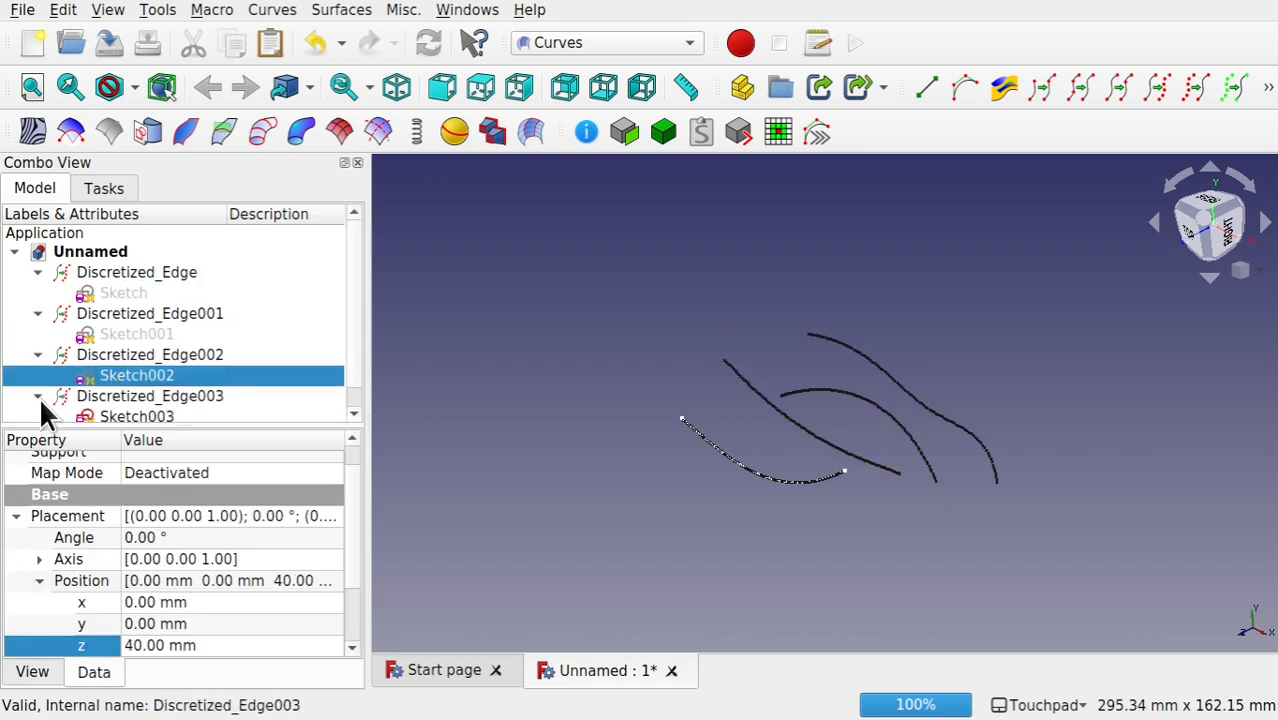
click(137, 418)
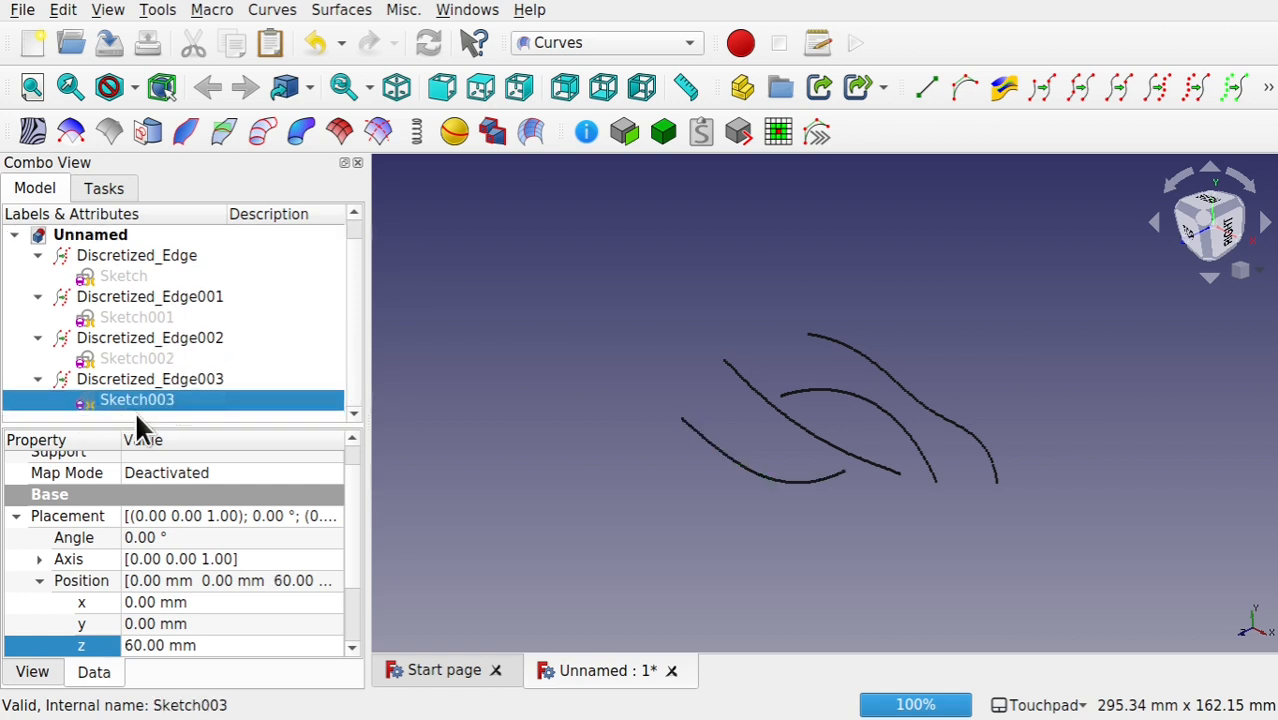
click(640, 418)
scroll(862, 395, up, 4)
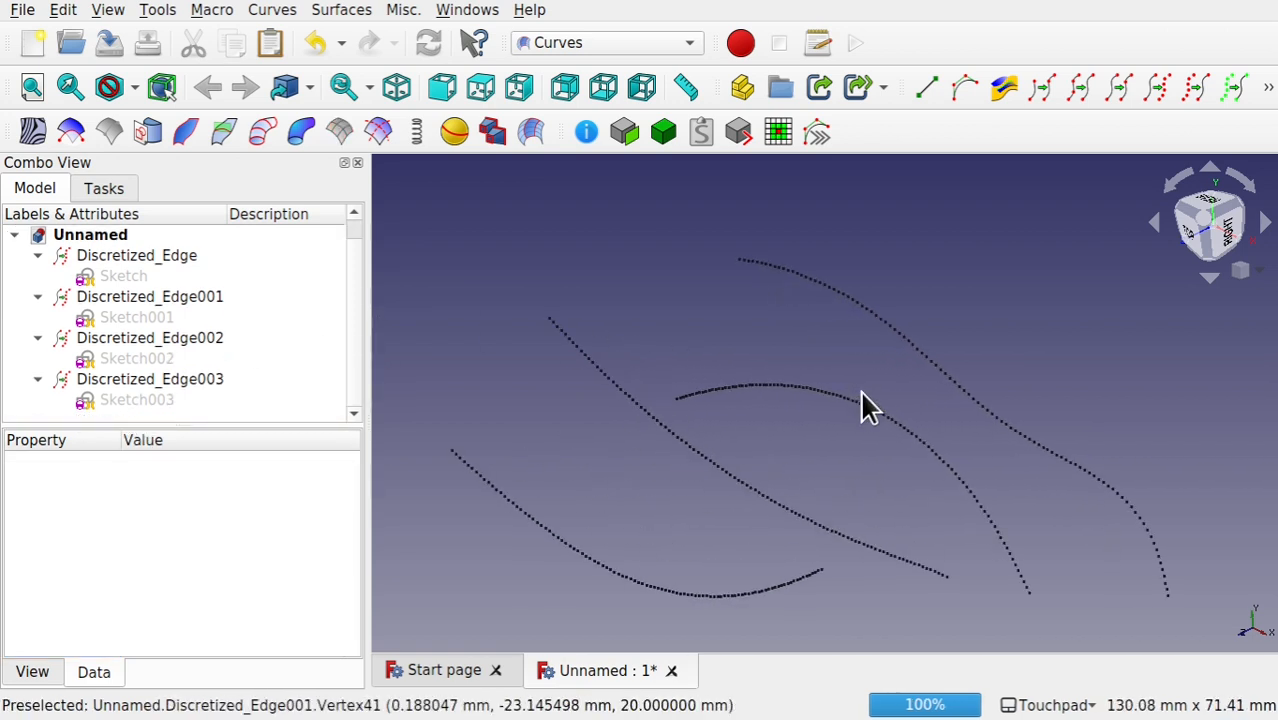
scroll(860, 389, down, 1)
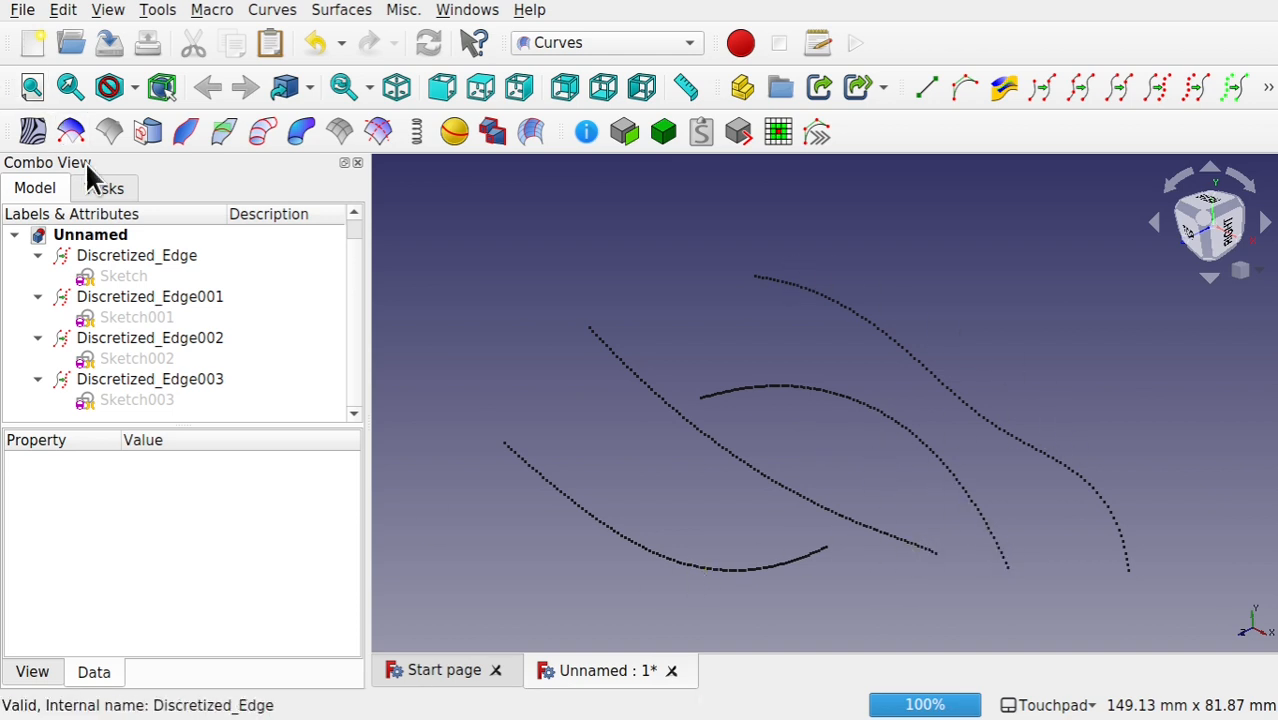
Step: Set the number of discretization points to 20 for all four discretized edges together
click(37, 256)
click(37, 292)
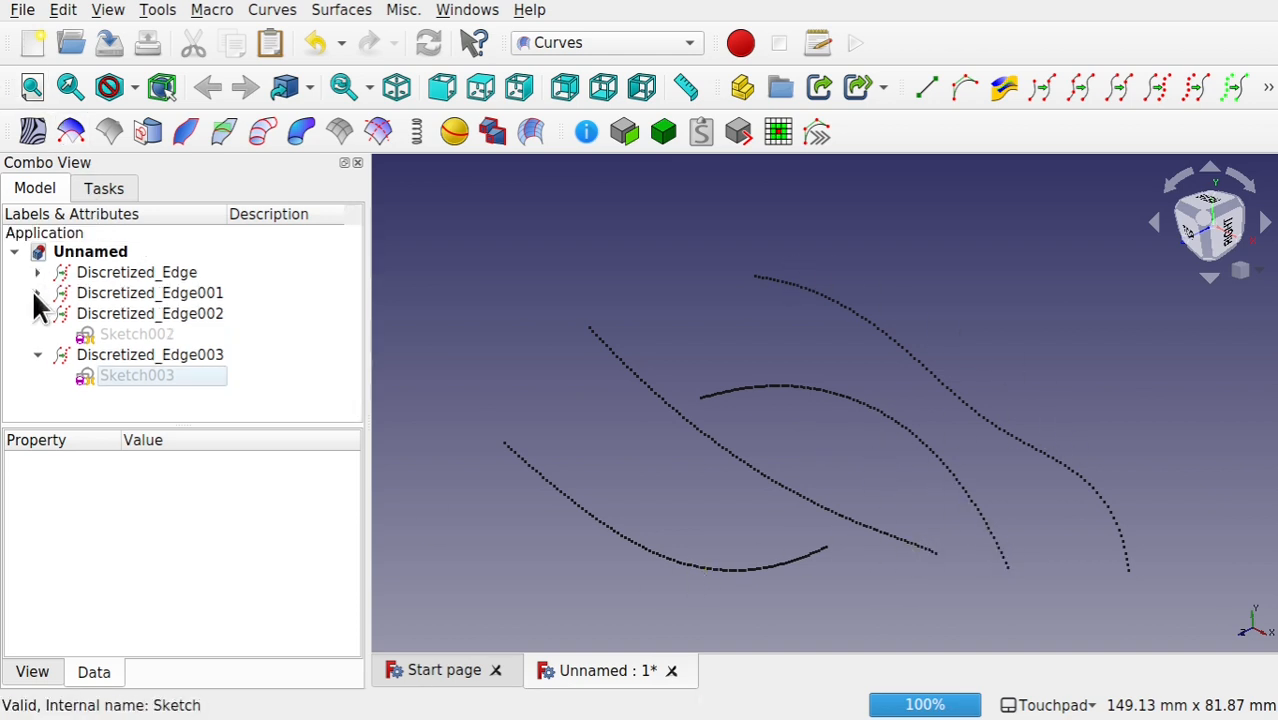
click(37, 313)
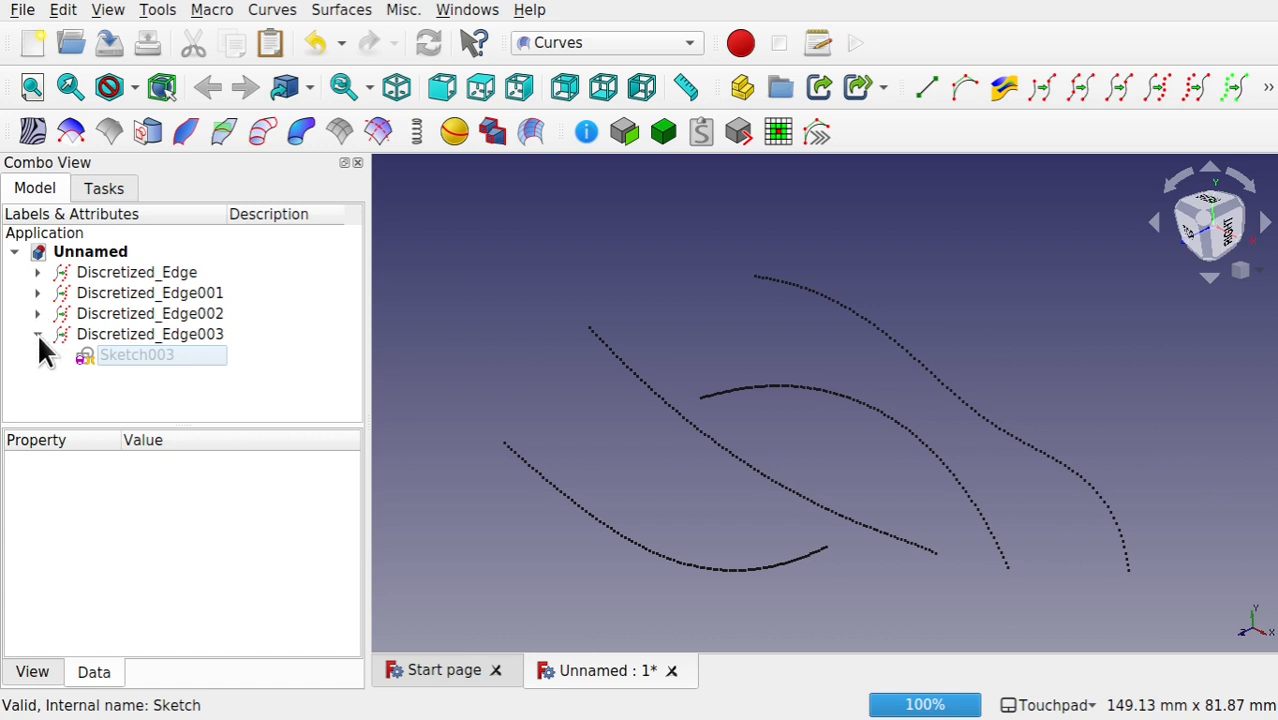
click(37, 334)
click(121, 271)
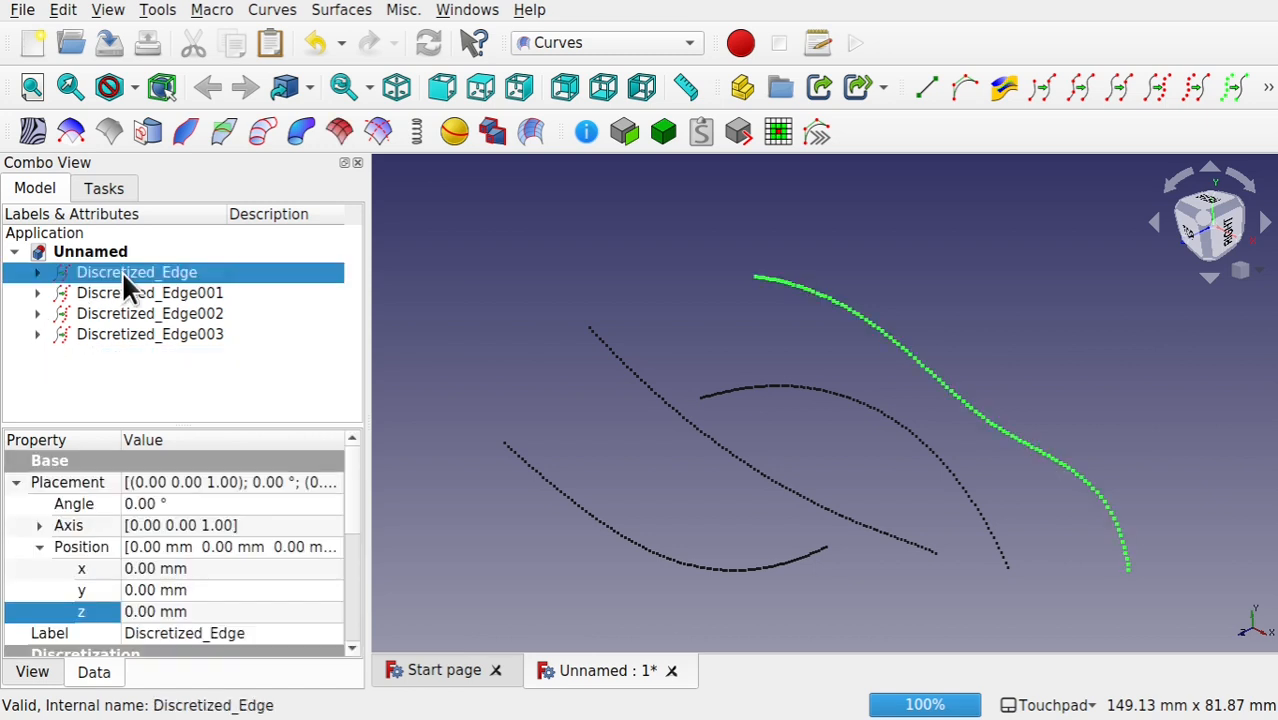
shift+click(205, 336)
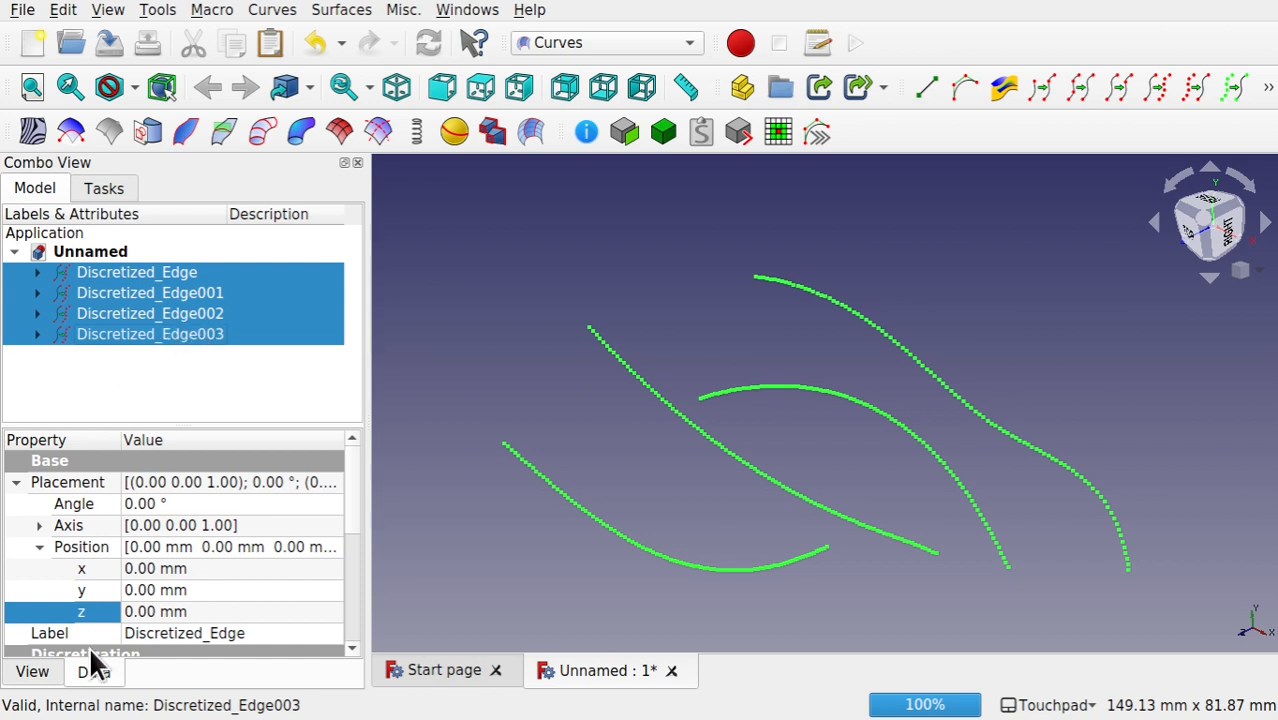
drag(355, 494, 358, 594)
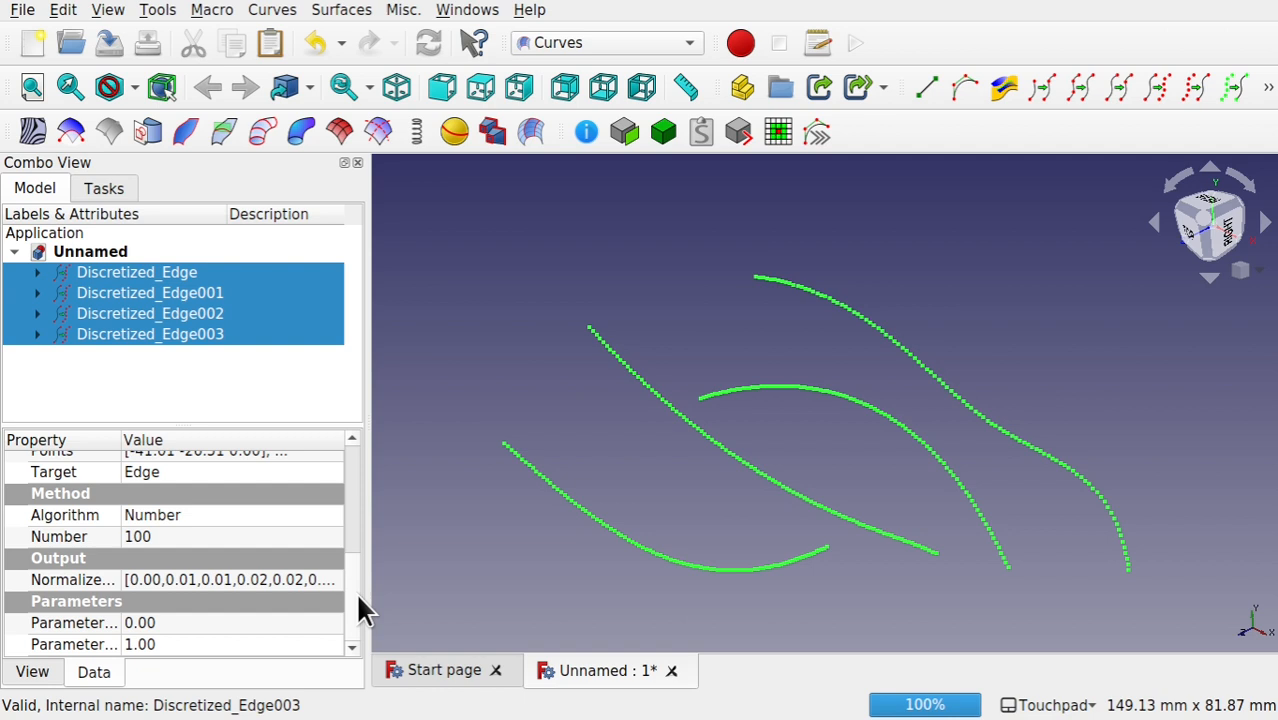
click(205, 540)
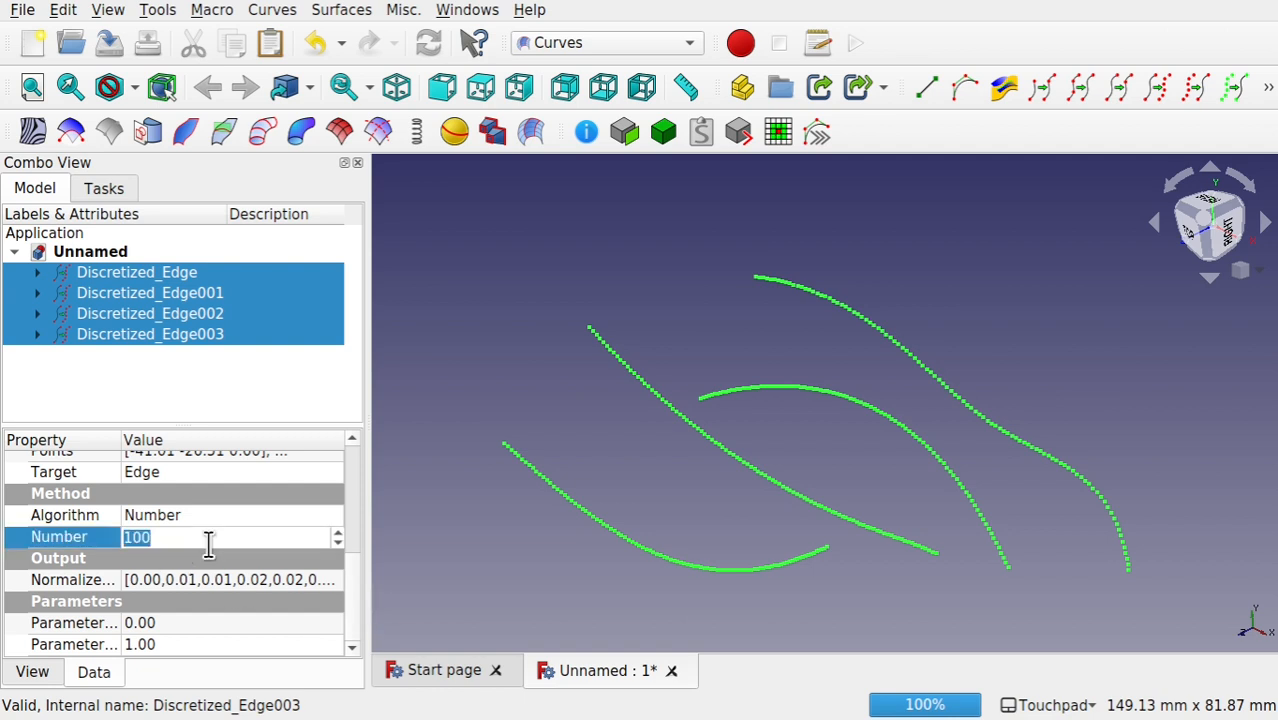
text(20)
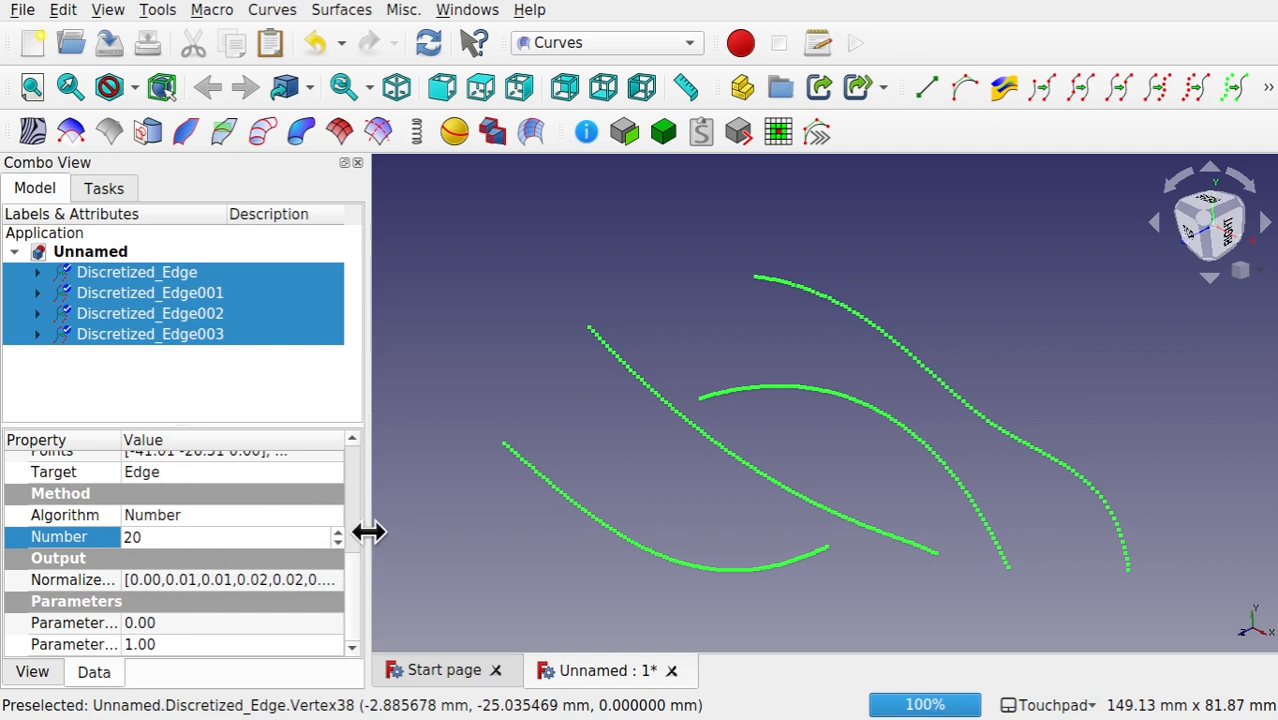
key(Return)
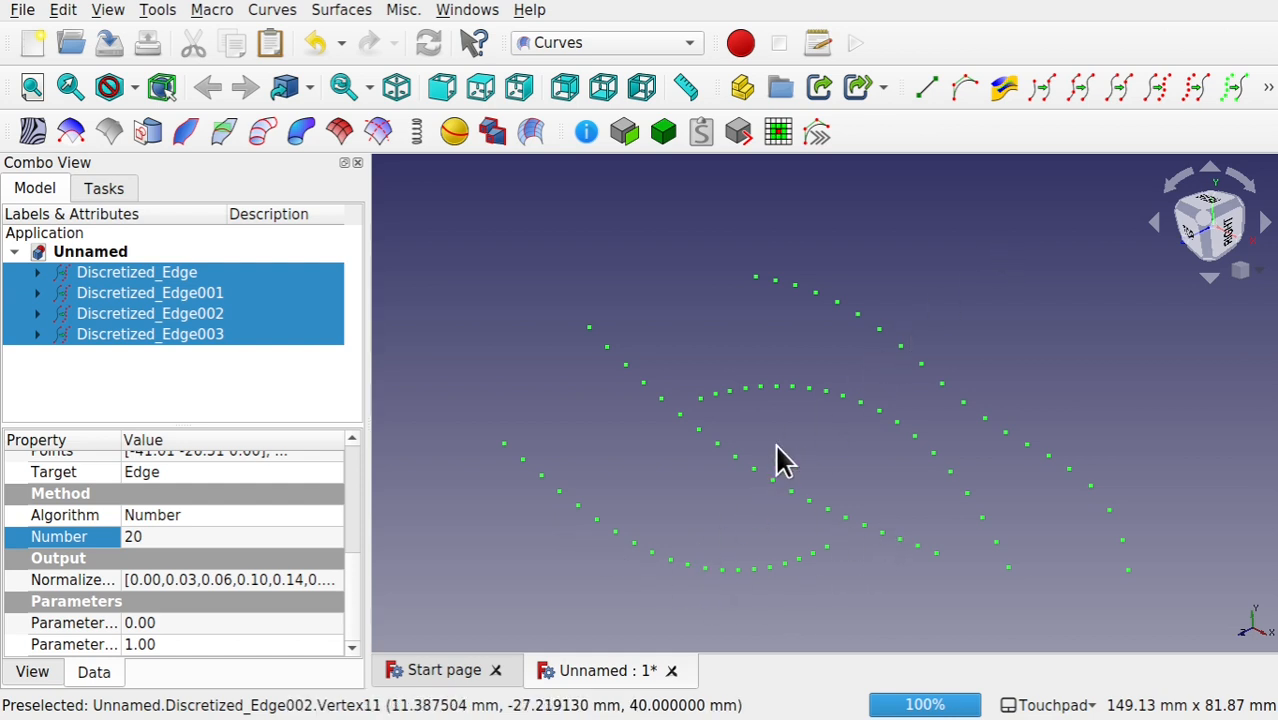
click(461, 360)
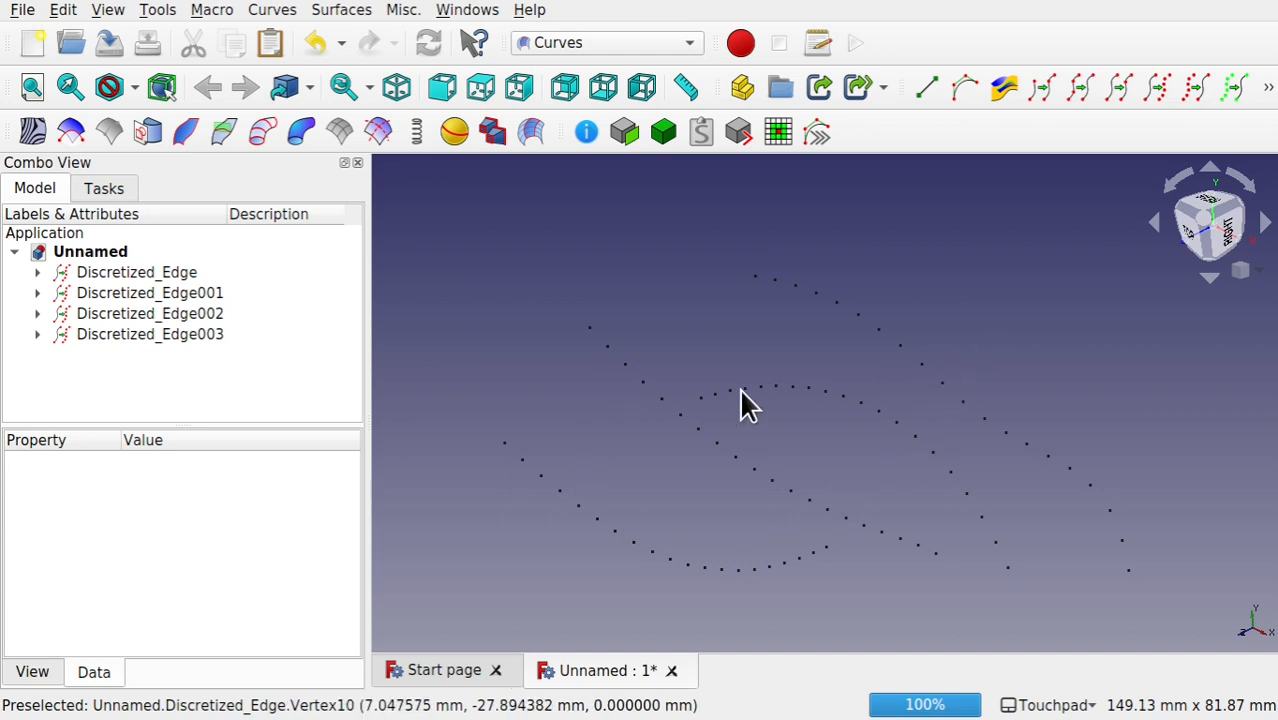
Step: Show the four source sketches nested under the discretized edges again, then collapse their tree entries
click(37, 272)
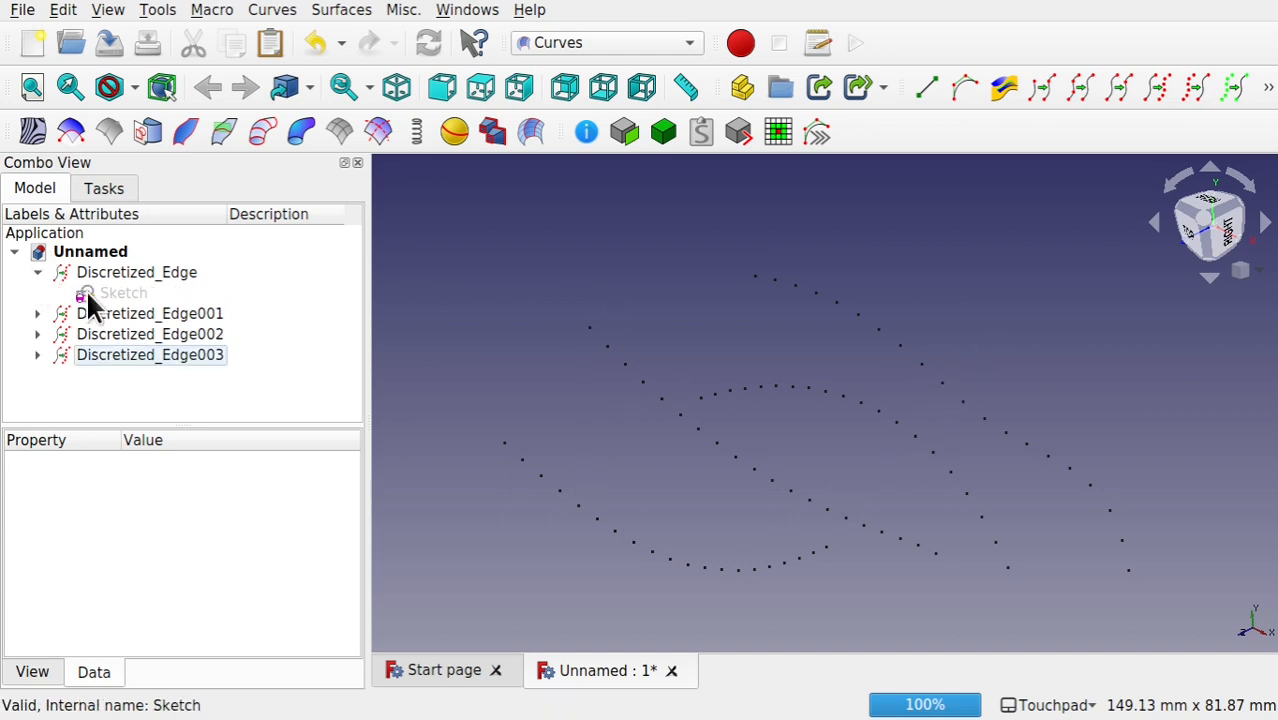
click(96, 296)
click(38, 315)
click(115, 333)
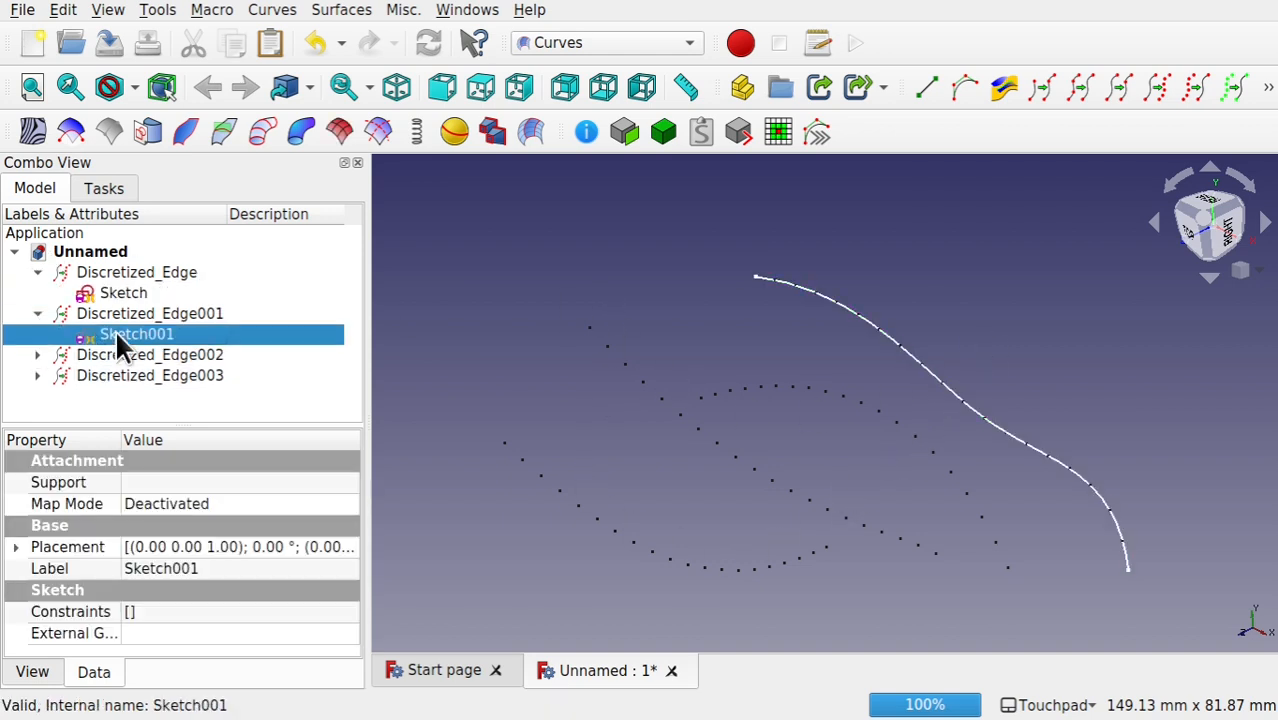
click(37, 355)
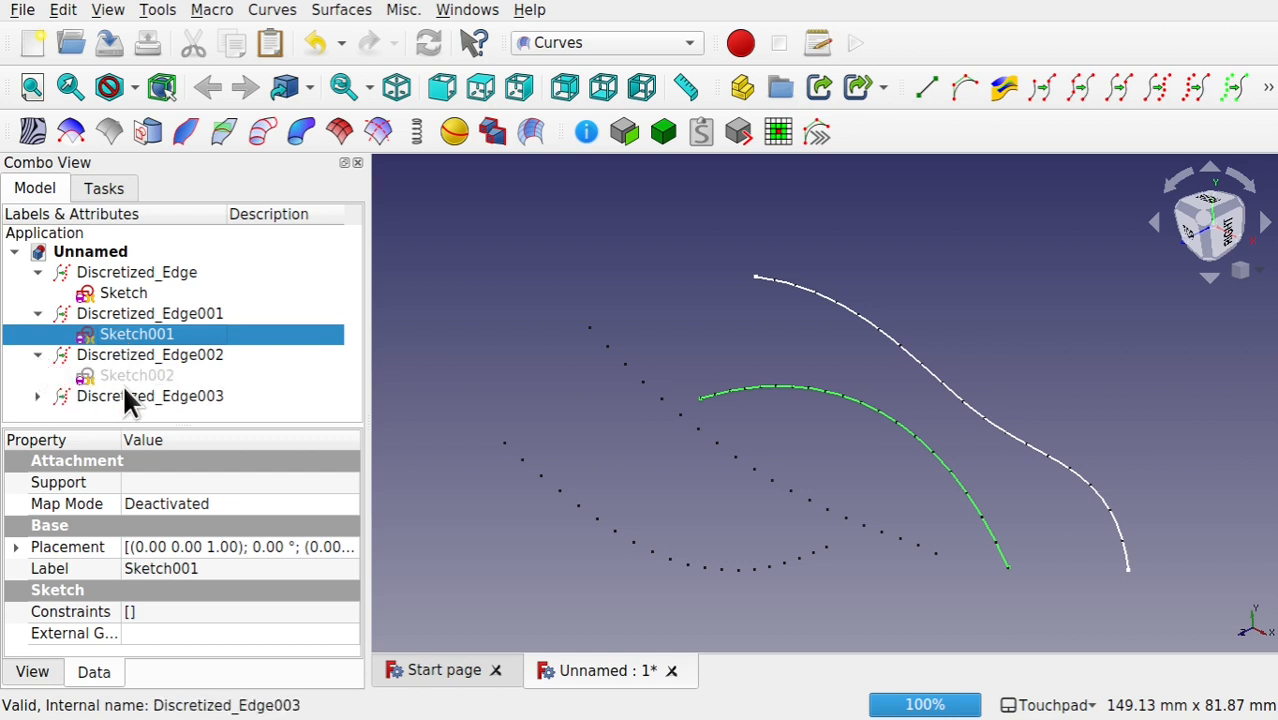
click(122, 378)
click(38, 394)
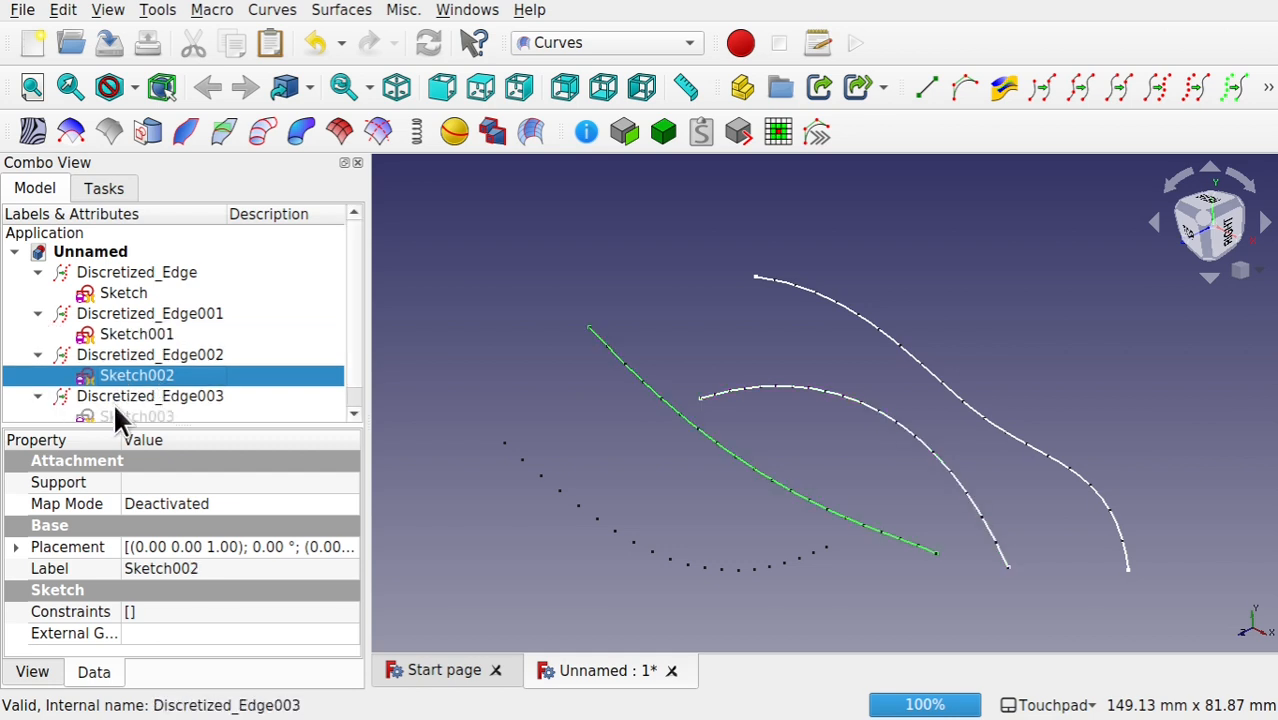
click(113, 412)
click(37, 379)
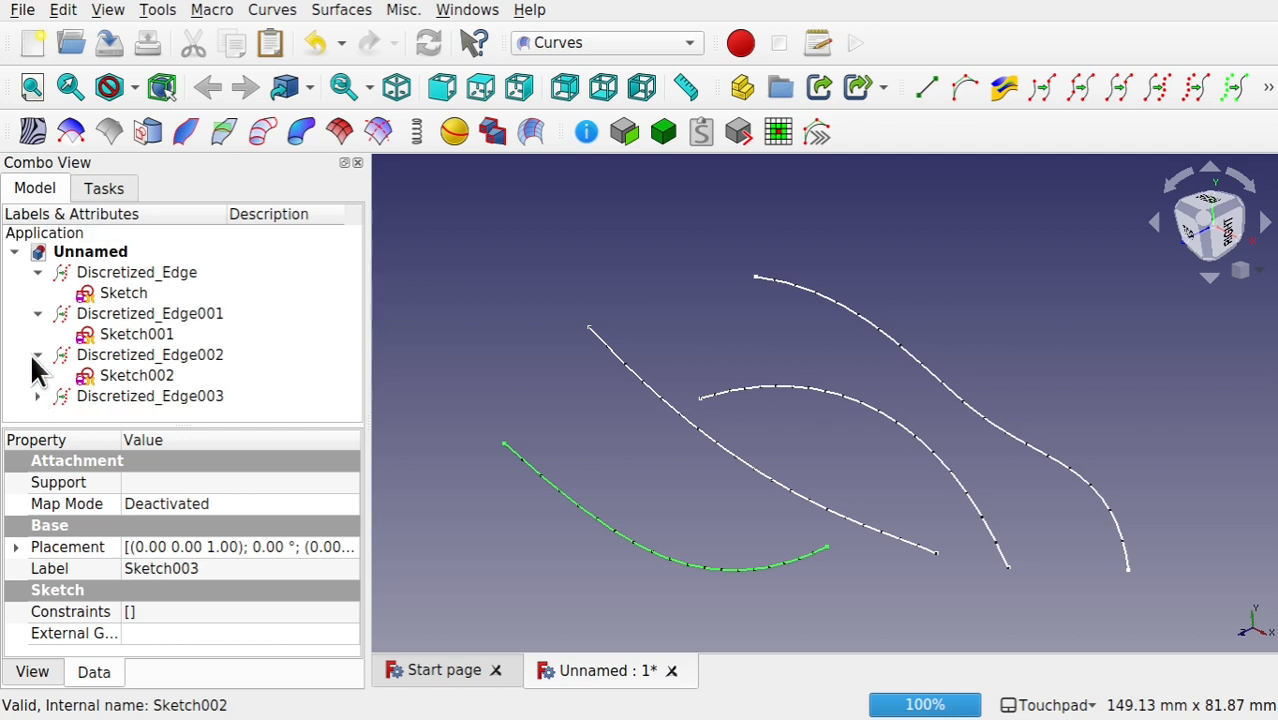
click(33, 355)
click(37, 313)
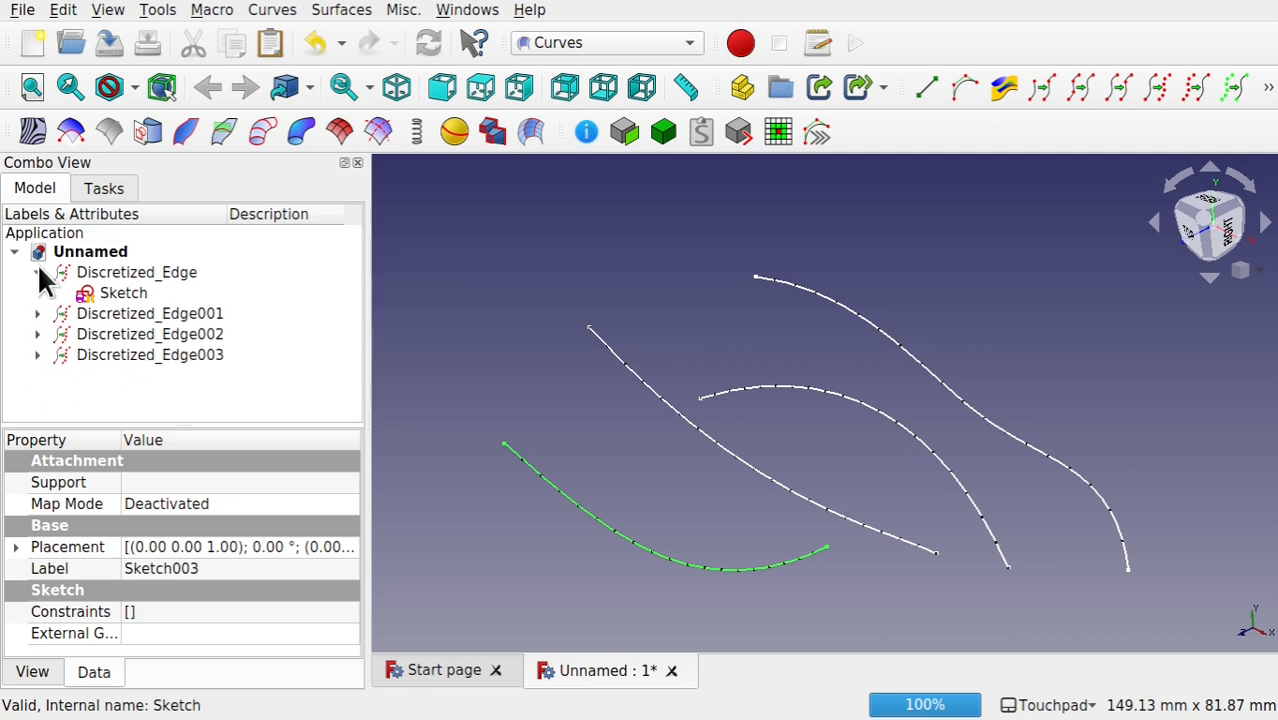
click(37, 272)
Step: Set the point size of all four discretized edges to 6
click(128, 273)
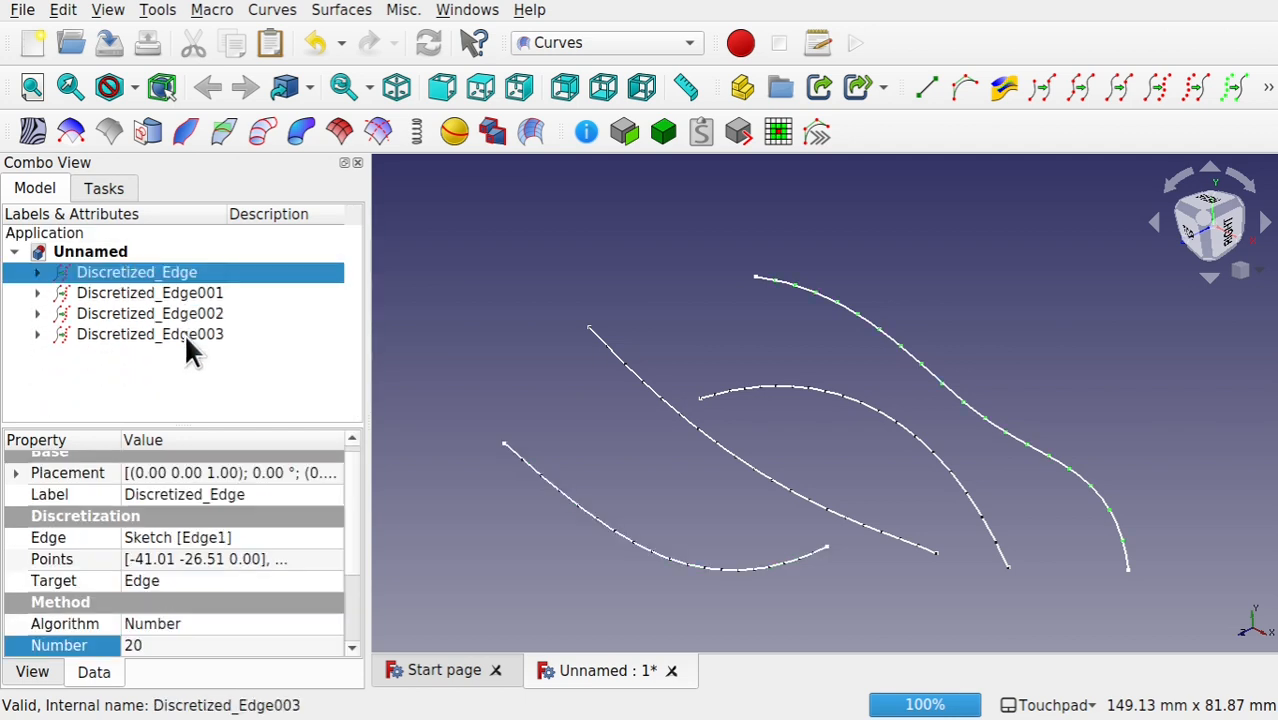
shift+click(184, 334)
click(40, 672)
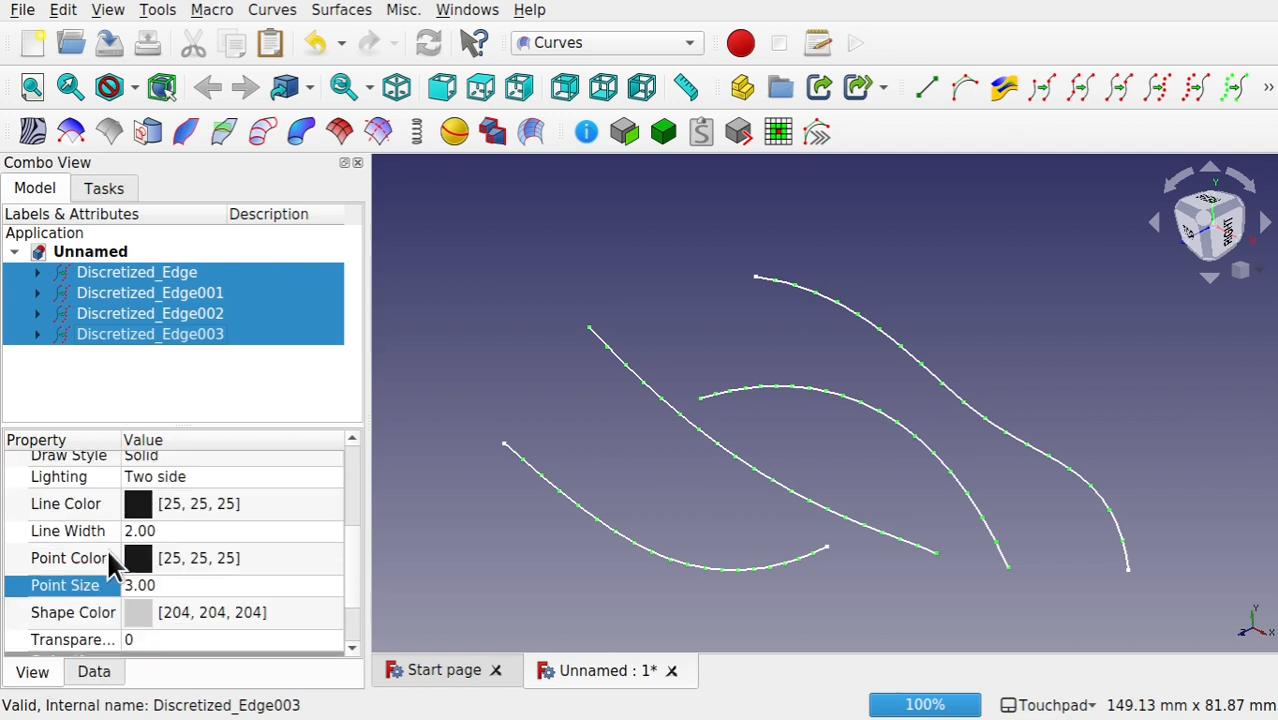
click(199, 585)
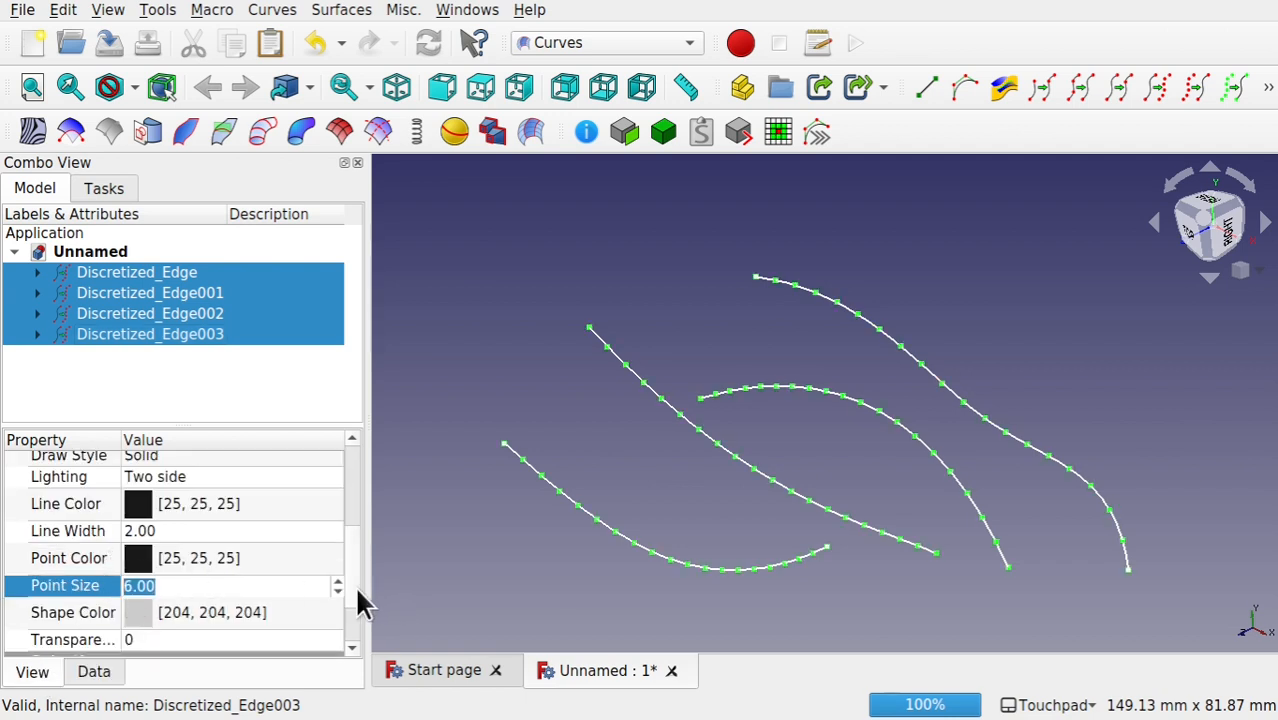
click(270, 557)
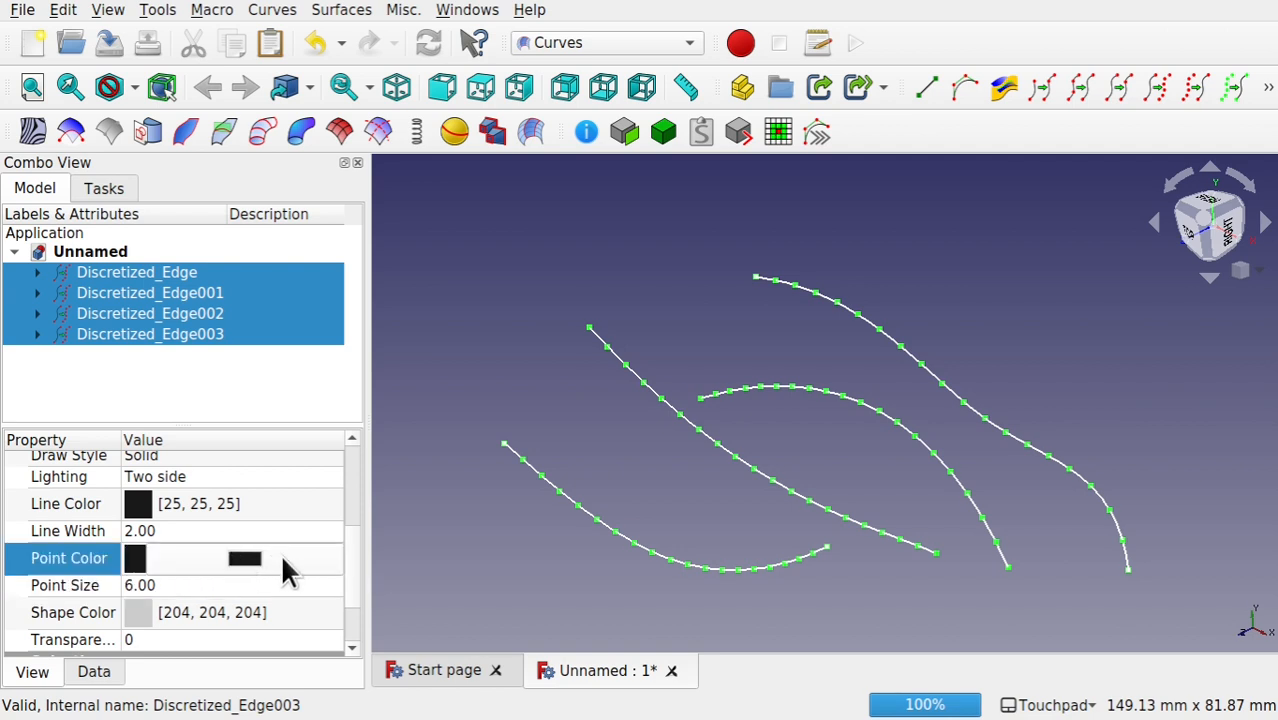
click(476, 537)
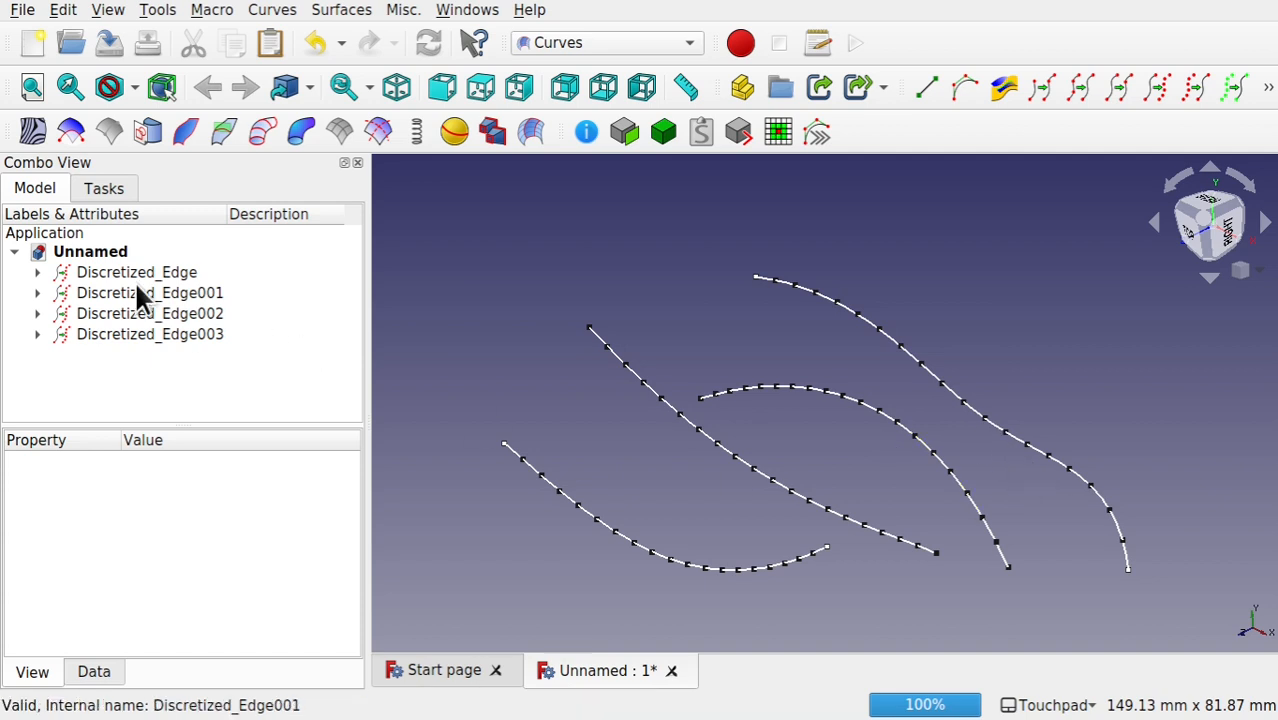
Step: Create a group in the document and move all four discretized edges into it
click(88, 254)
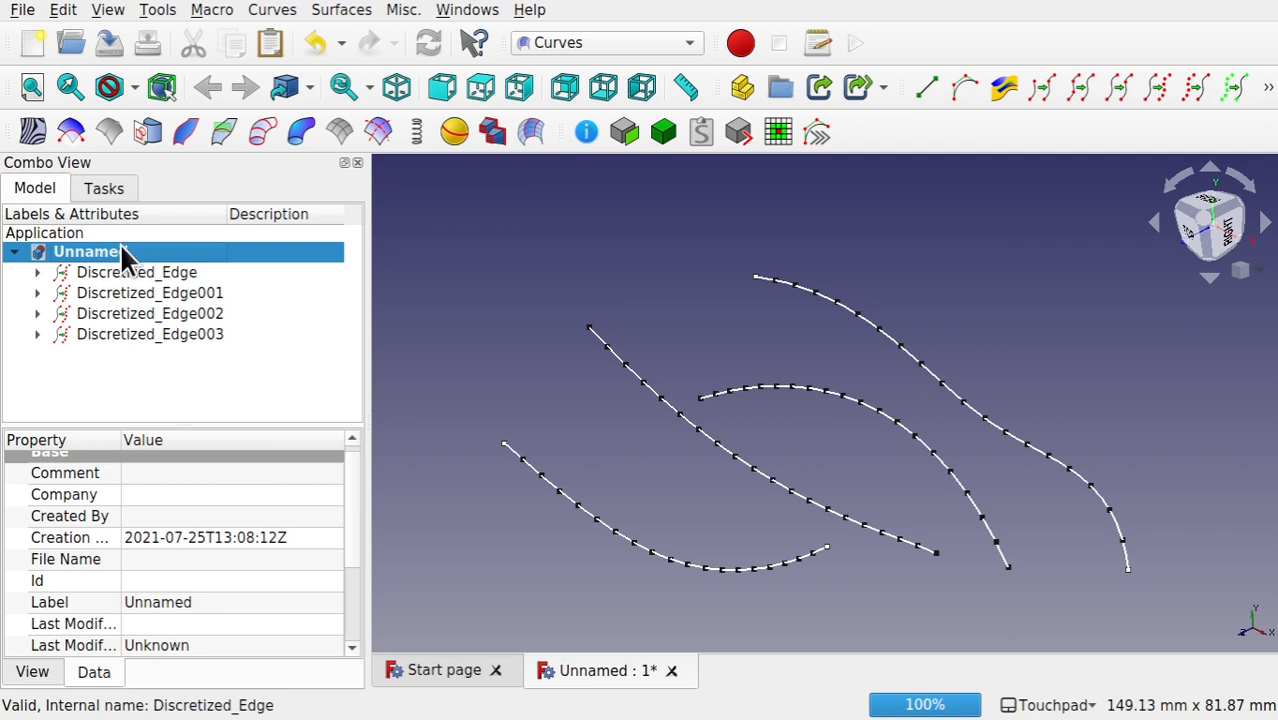
right_click(118, 255)
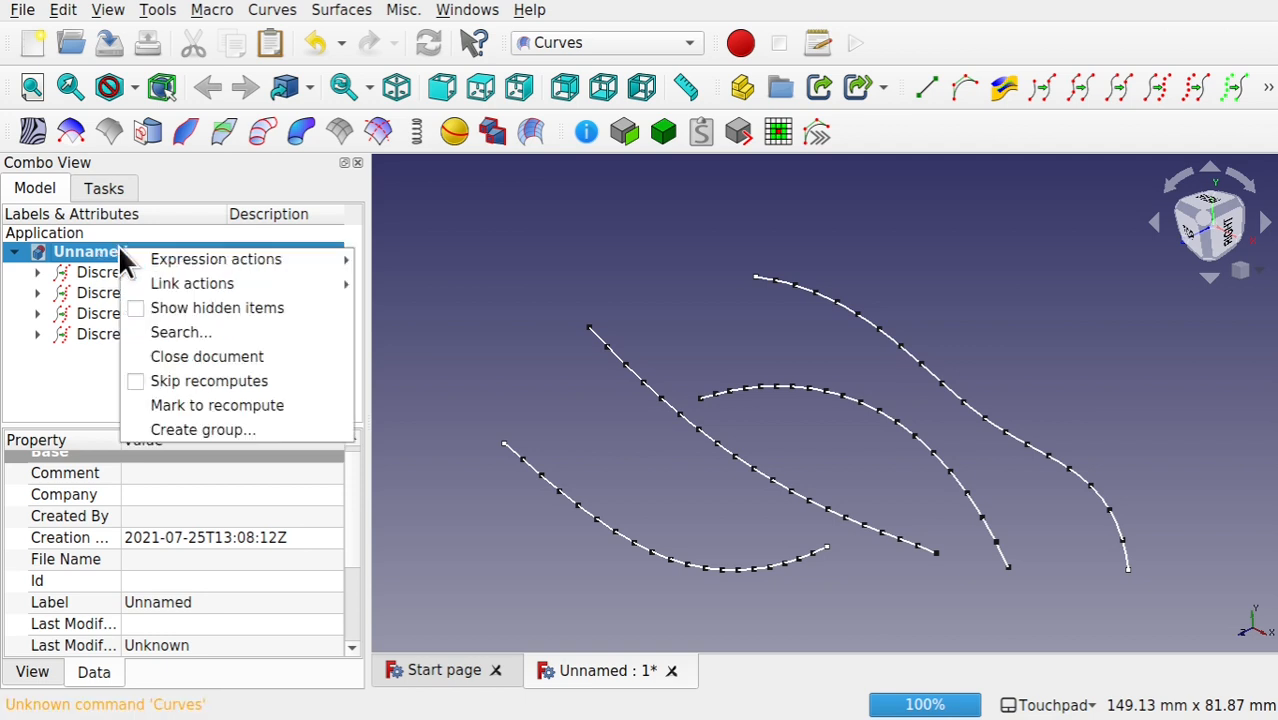
click(190, 430)
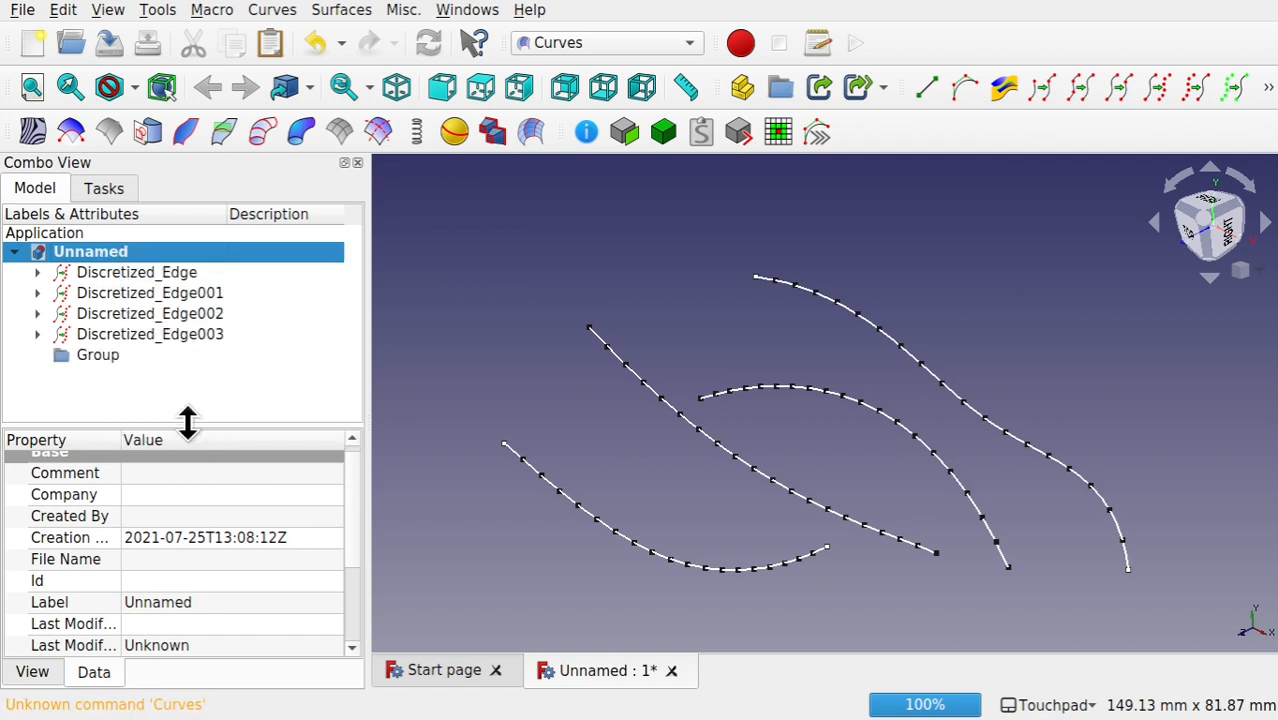
click(136, 272)
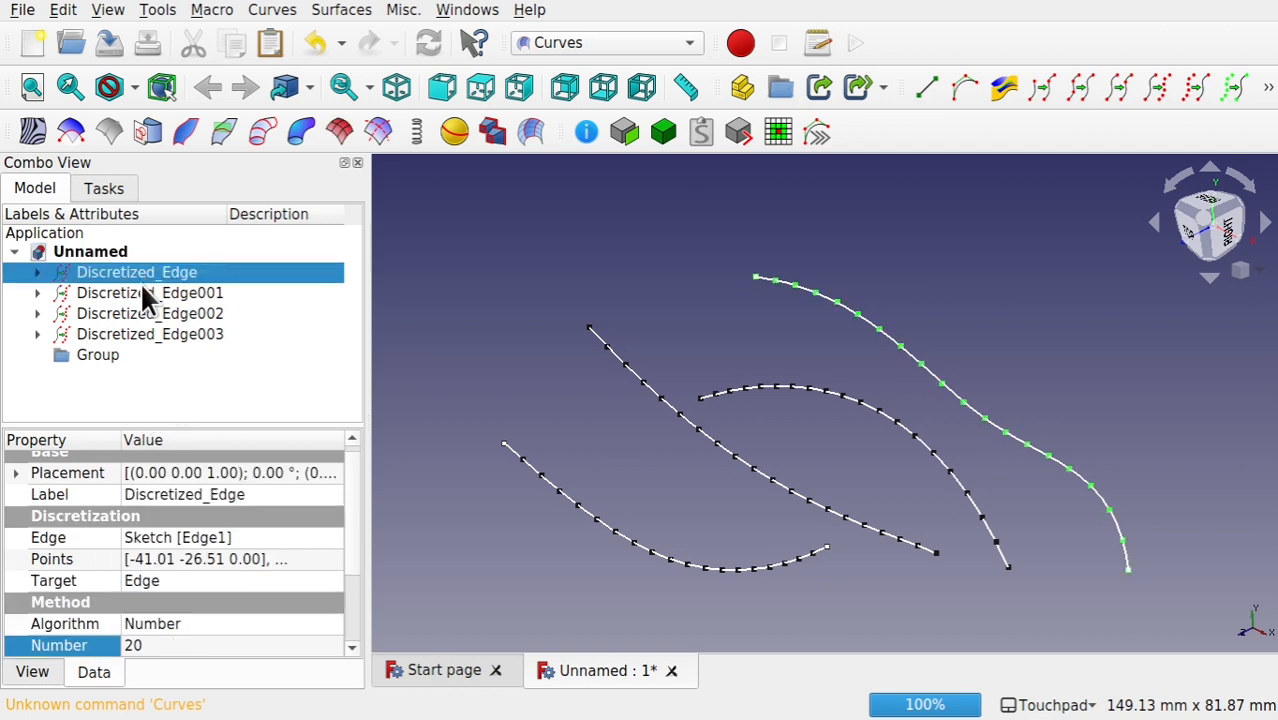
shift+click(185, 336)
drag(148, 272, 97, 356)
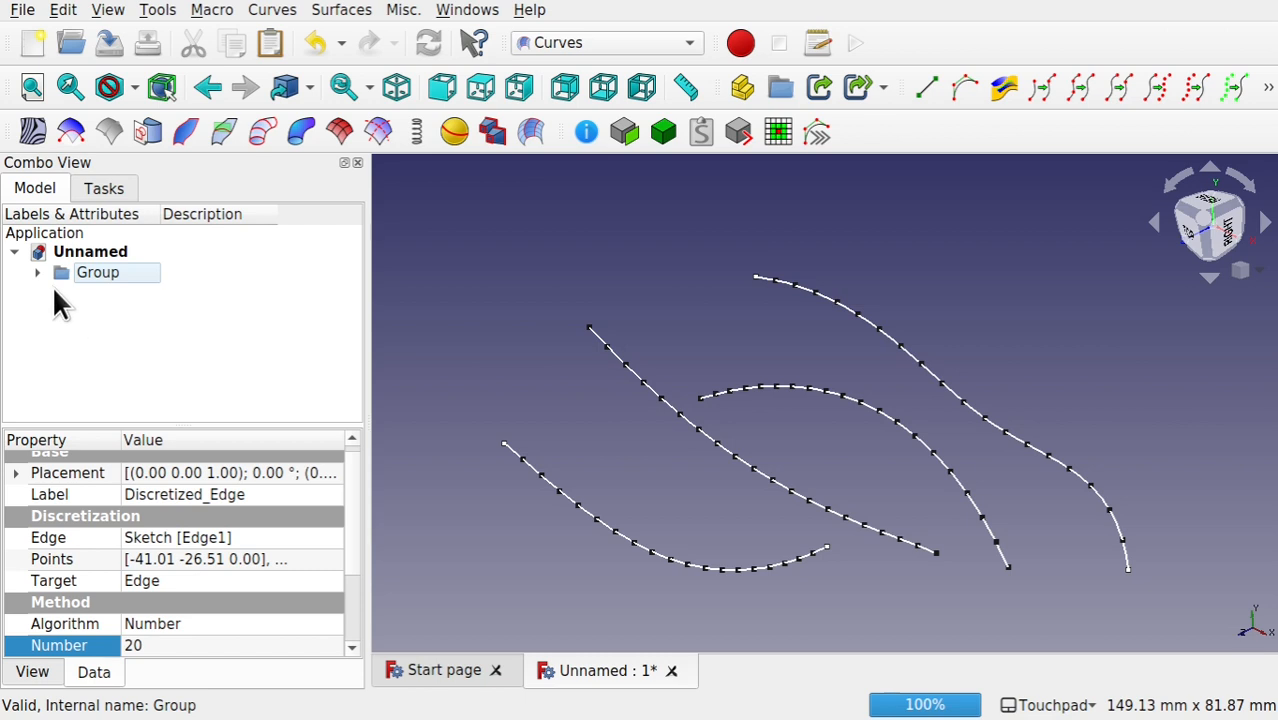
Step: Approximate the points of the group of discretized edges to a NURBS surface
click(119, 271)
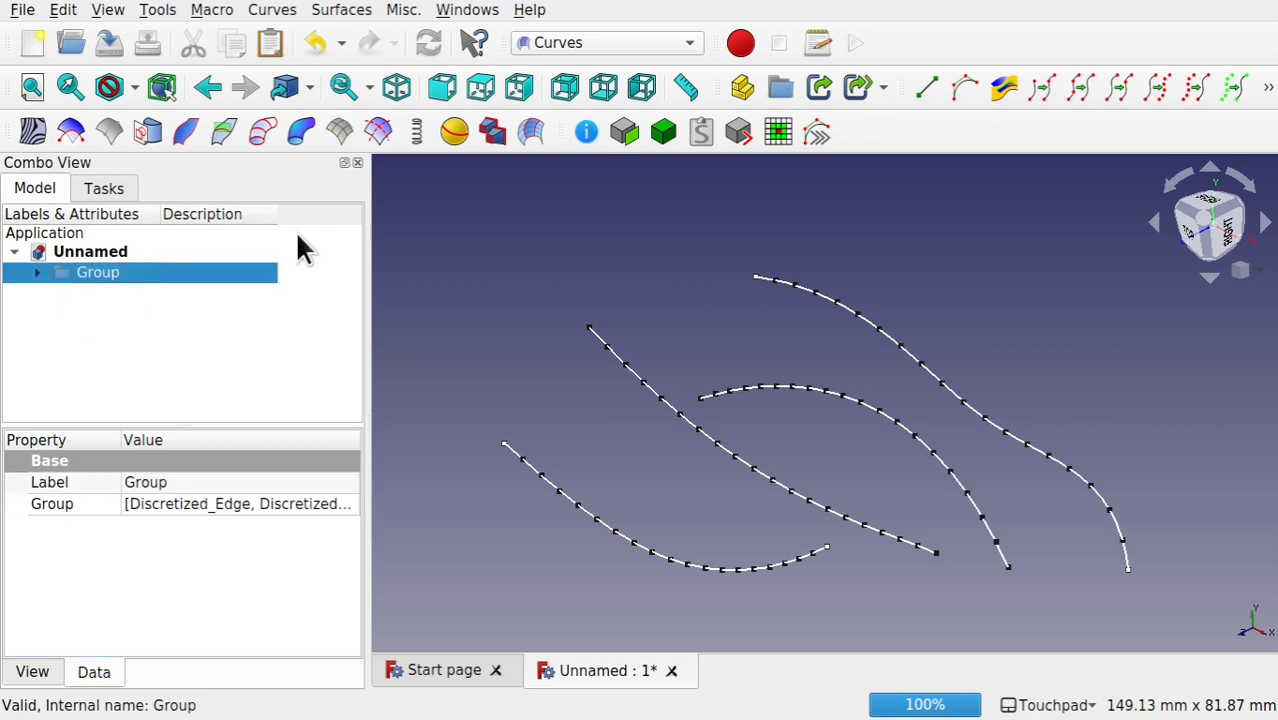
click(1190, 89)
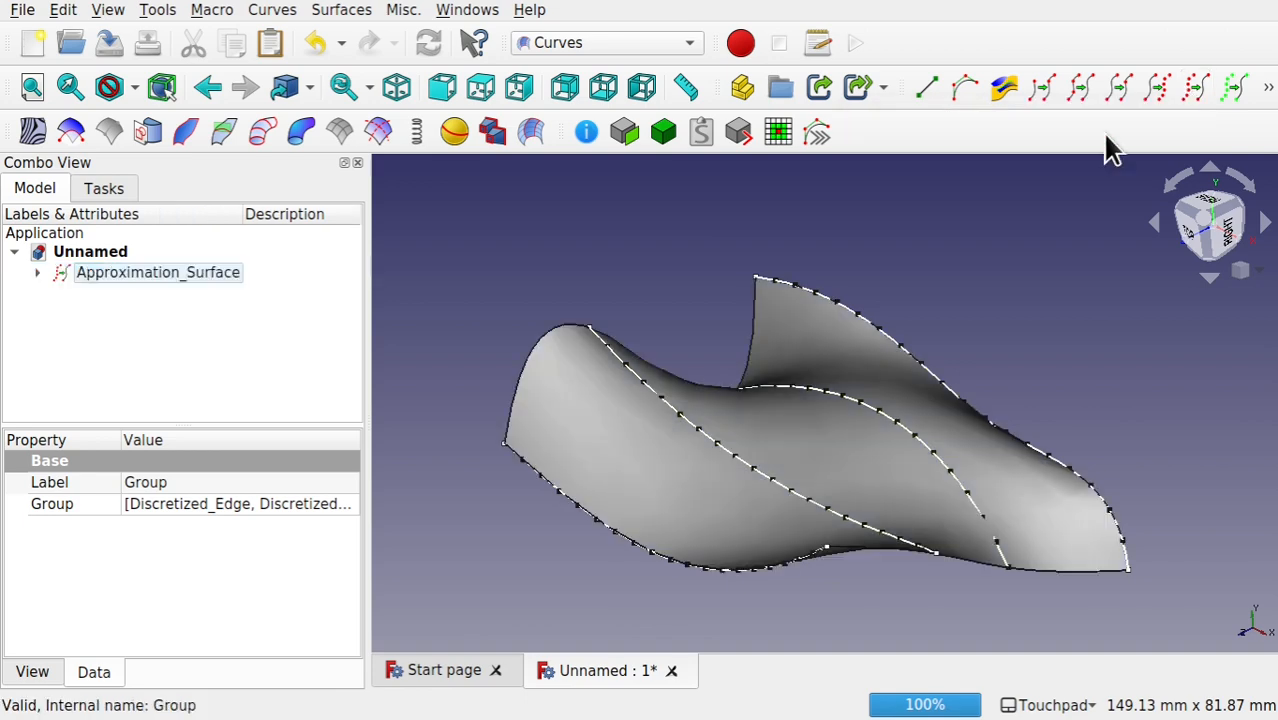
Step: Examine the approximation surface from different angles and inspect the group and discretized edges nested under it in the model tree
middle_drag(889, 337, 887, 371)
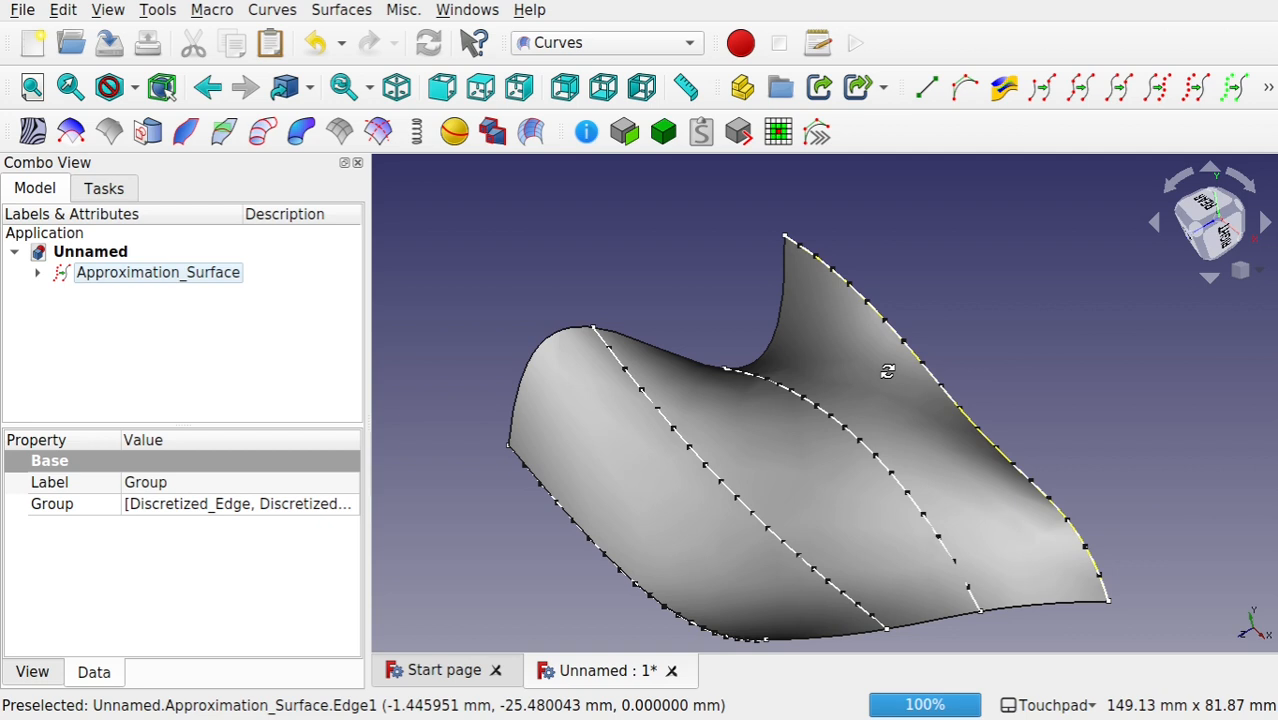
middle_drag(887, 371, 880, 377)
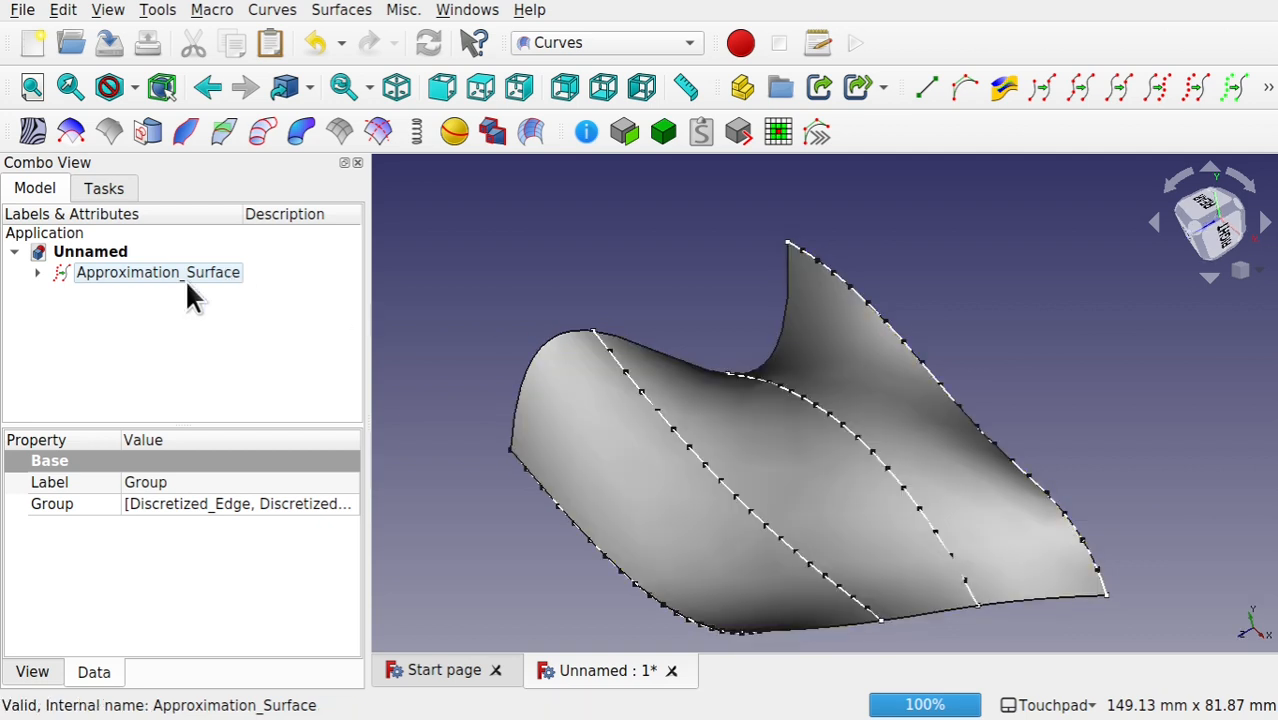
click(255, 239)
click(39, 270)
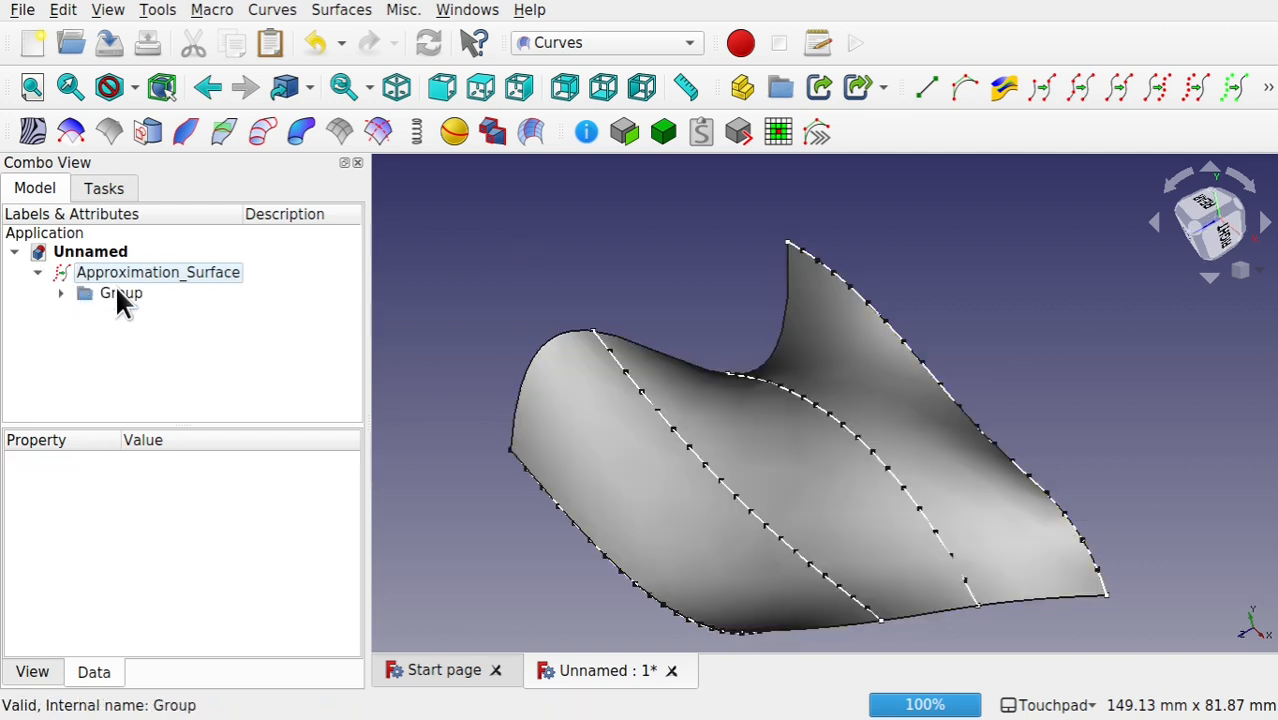
click(61, 293)
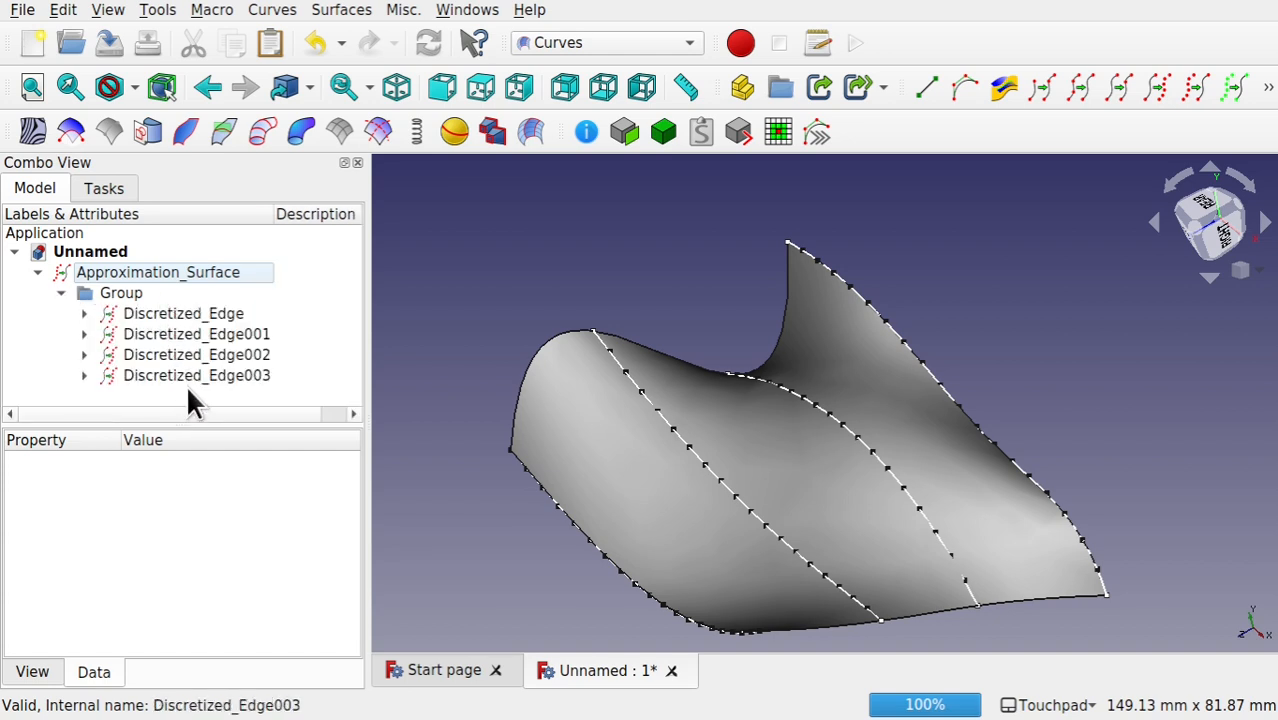
click(113, 295)
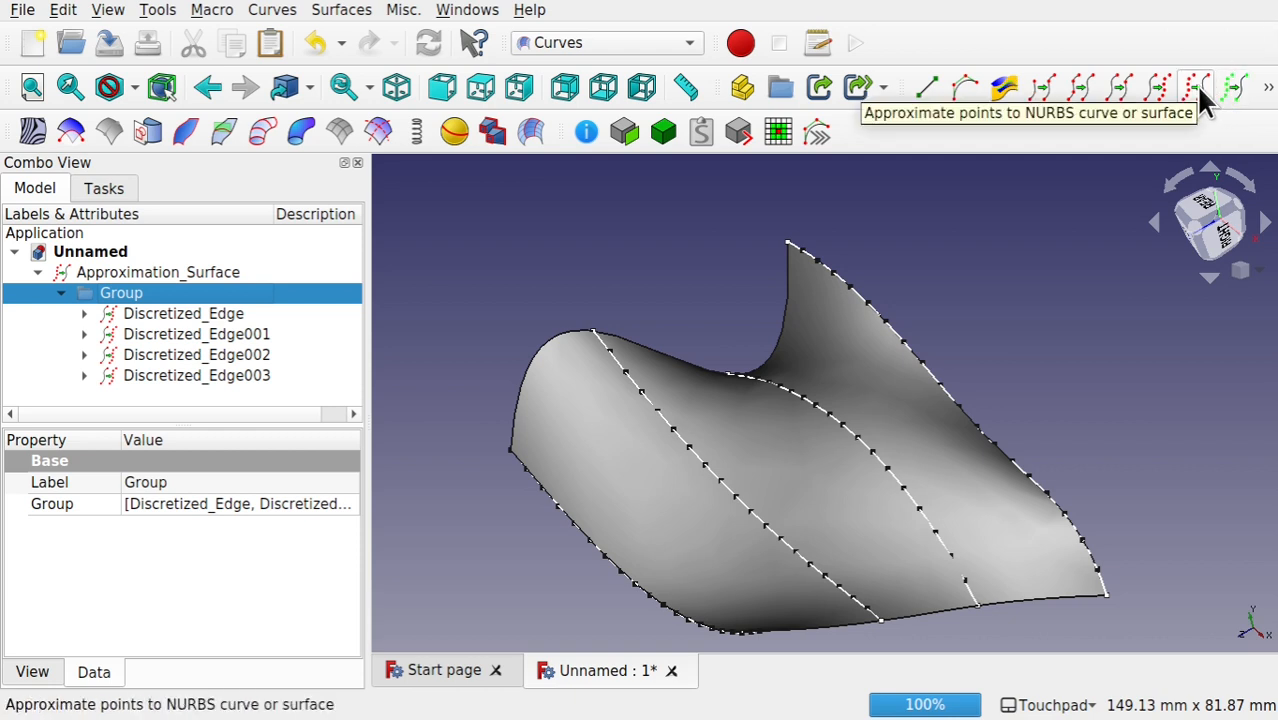
click(1078, 357)
alt+drag(1078, 357, 1021, 395)
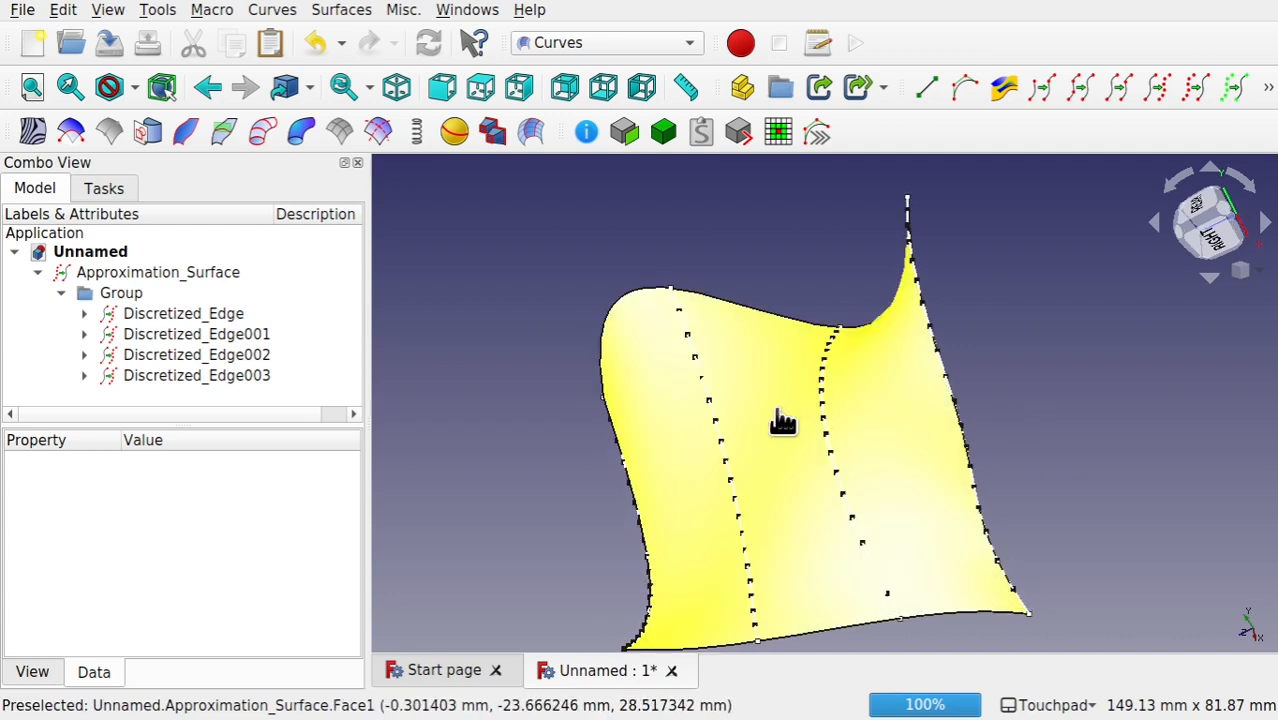
Step: Select the approximation surface and switch to the Part workbench
click(778, 420)
click(629, 41)
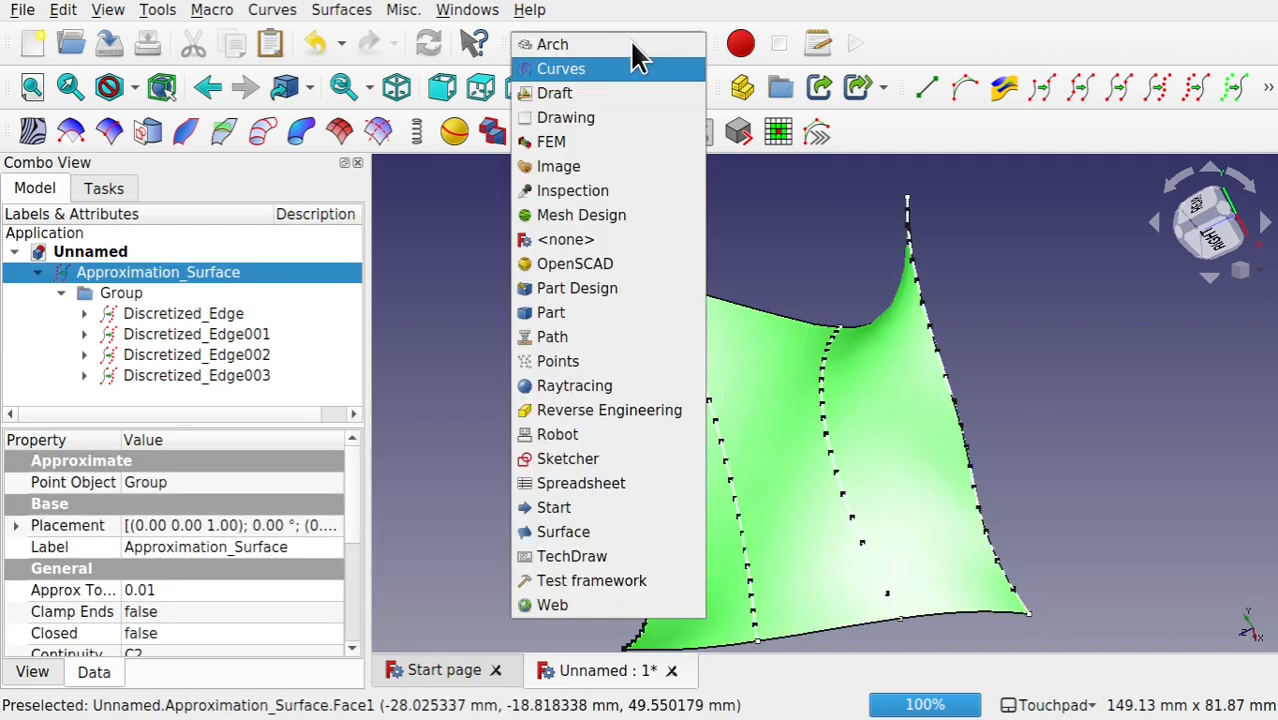
click(604, 312)
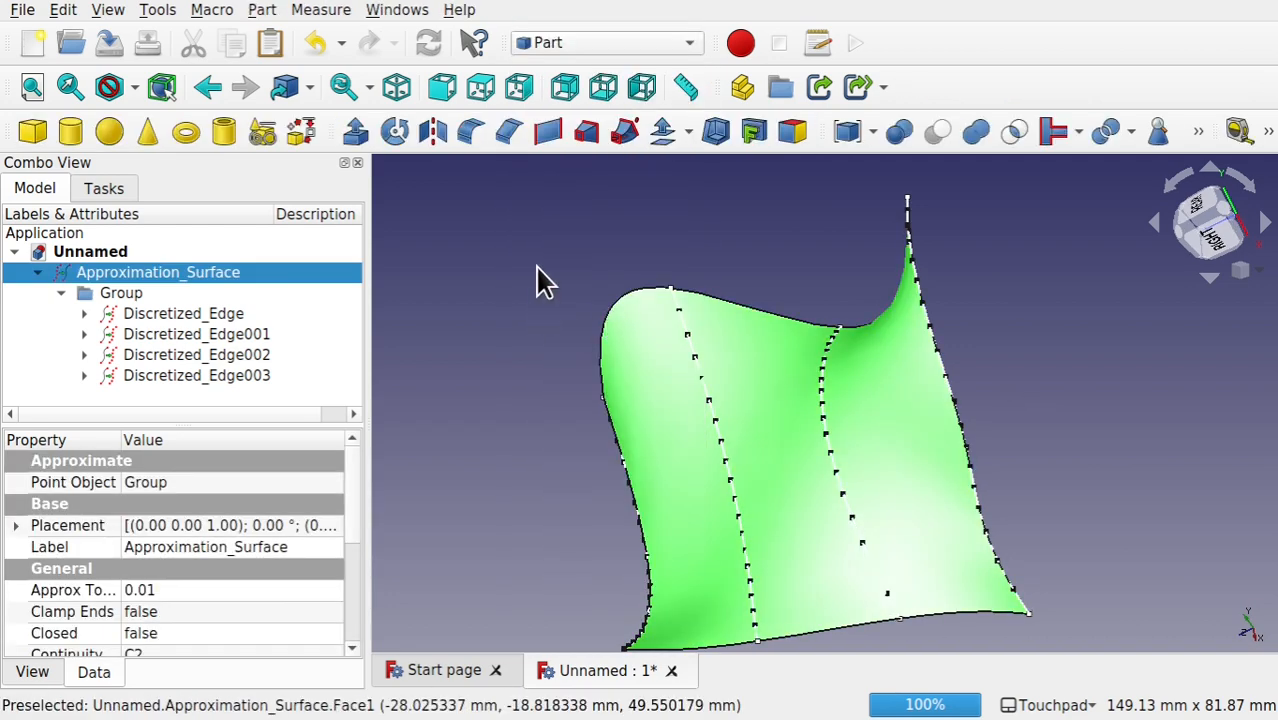
Step: Create a 3D offset of the approximation surface by 1 mm in Skin mode with Arc joins and the offset filled
alt+drag(536, 277, 608, 222)
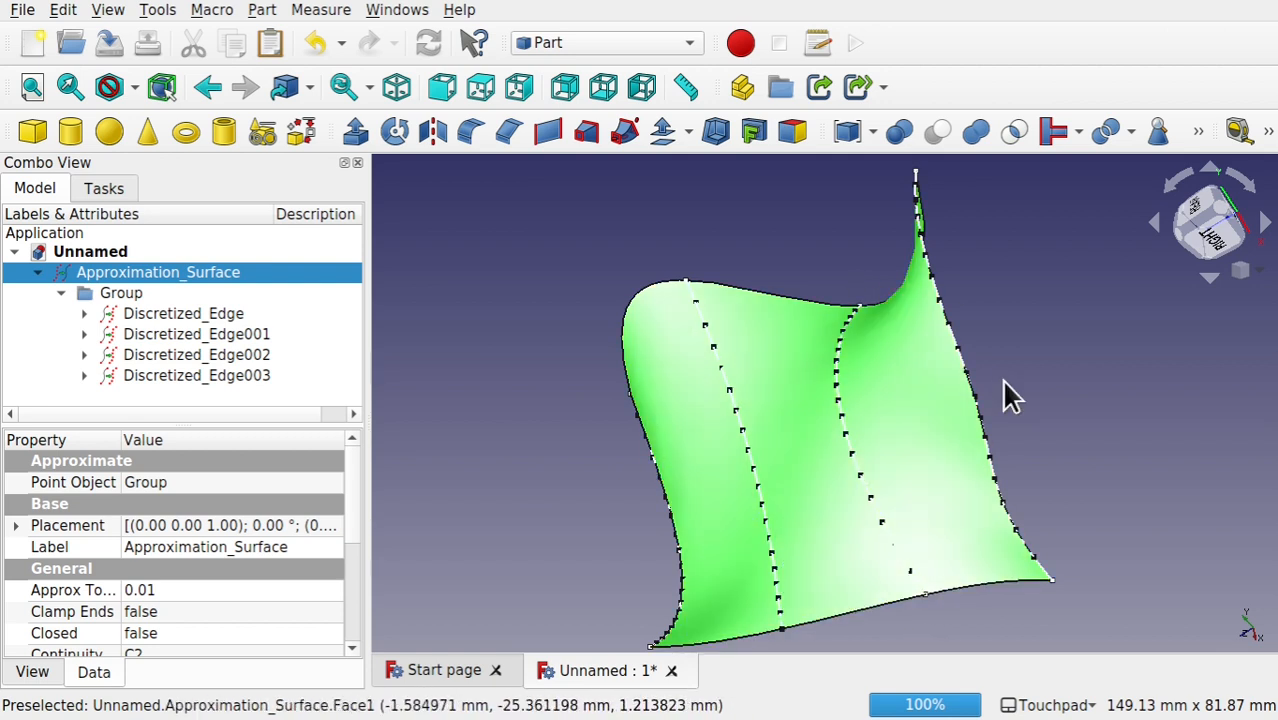
click(688, 132)
click(684, 162)
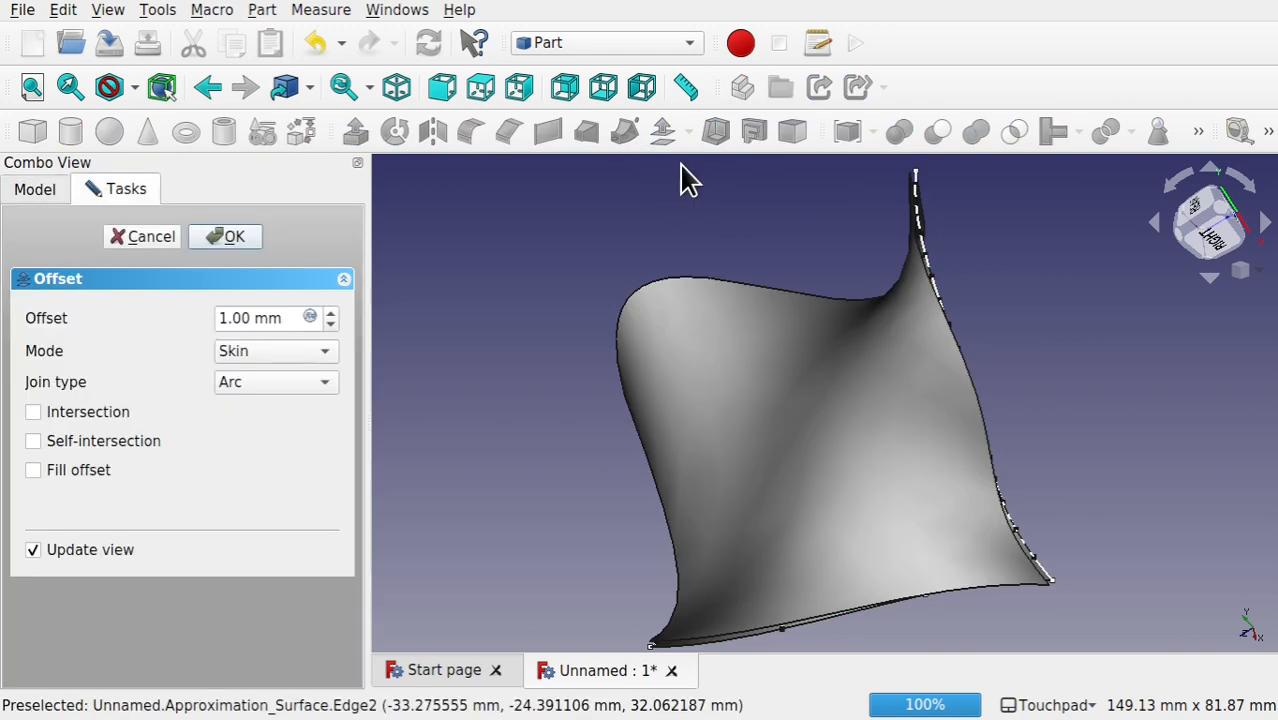
middle_drag(436, 354, 408, 371)
middle_drag(565, 437, 724, 435)
click(35, 471)
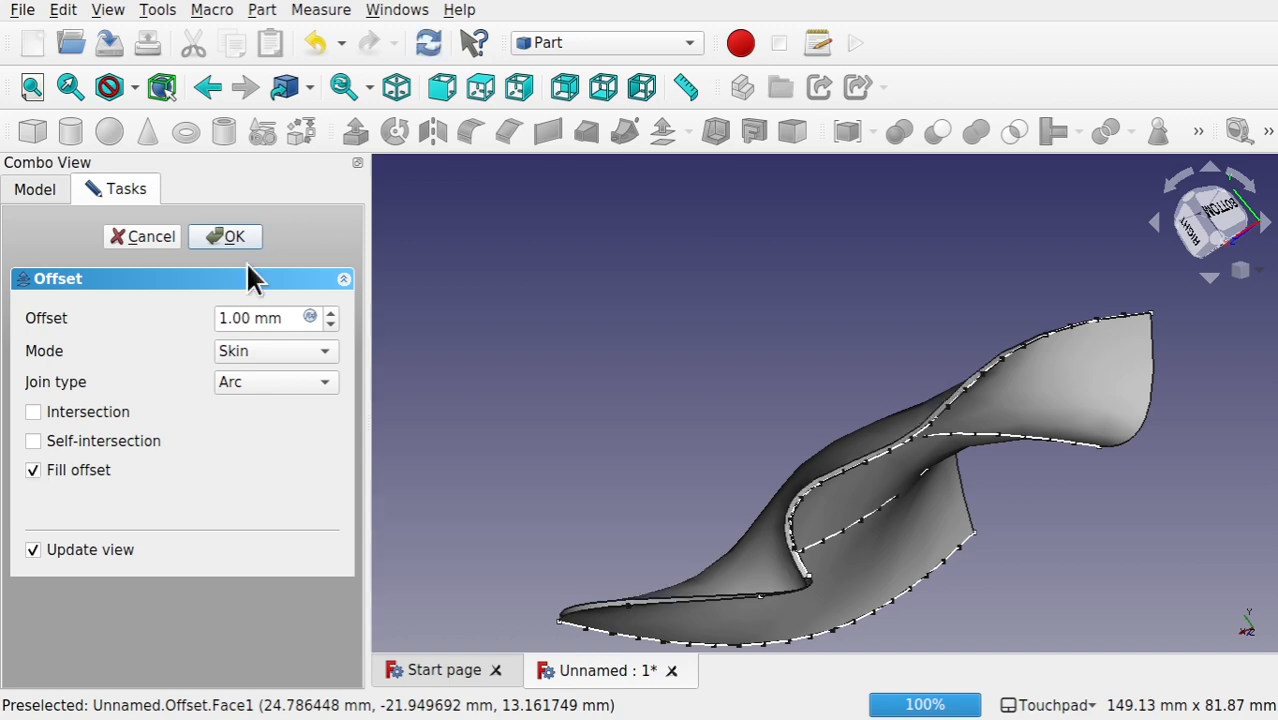
click(246, 237)
middle_drag(832, 394, 650, 256)
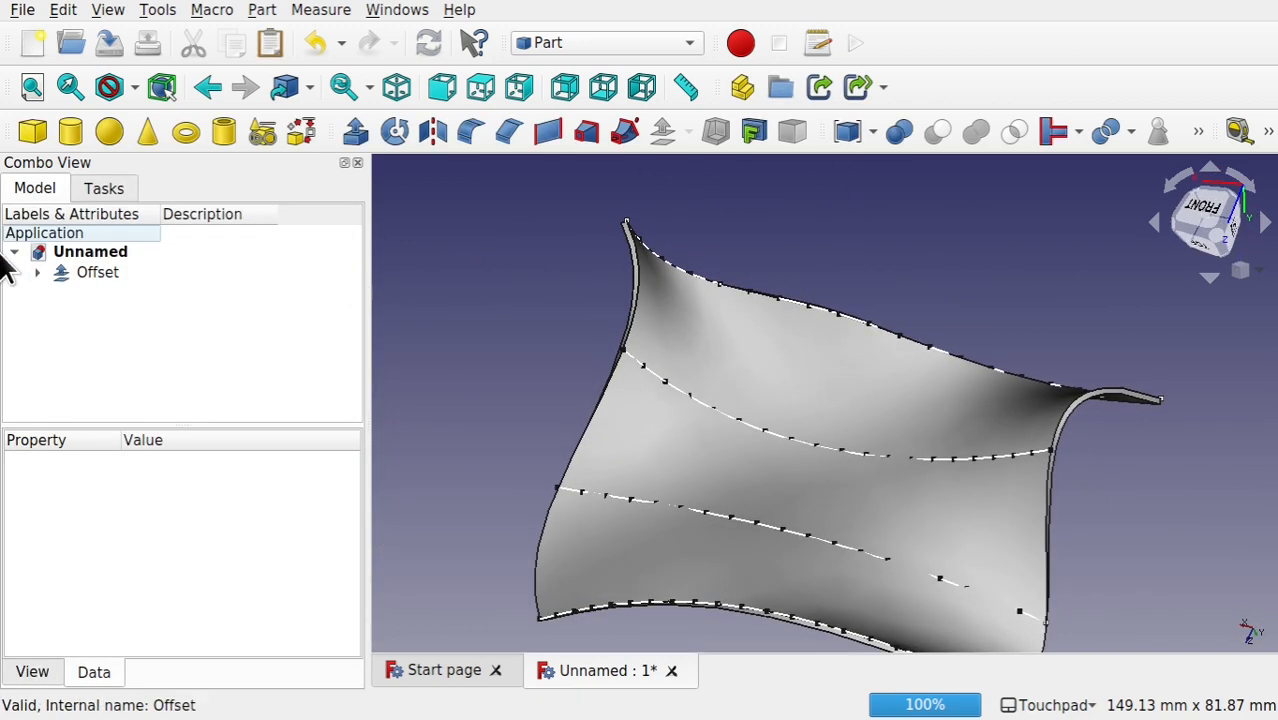
Step: Expand the offset's dependencies in the model tree and hide Sketch and Sketch001 beneath the first two discretized edges
click(37, 272)
click(61, 293)
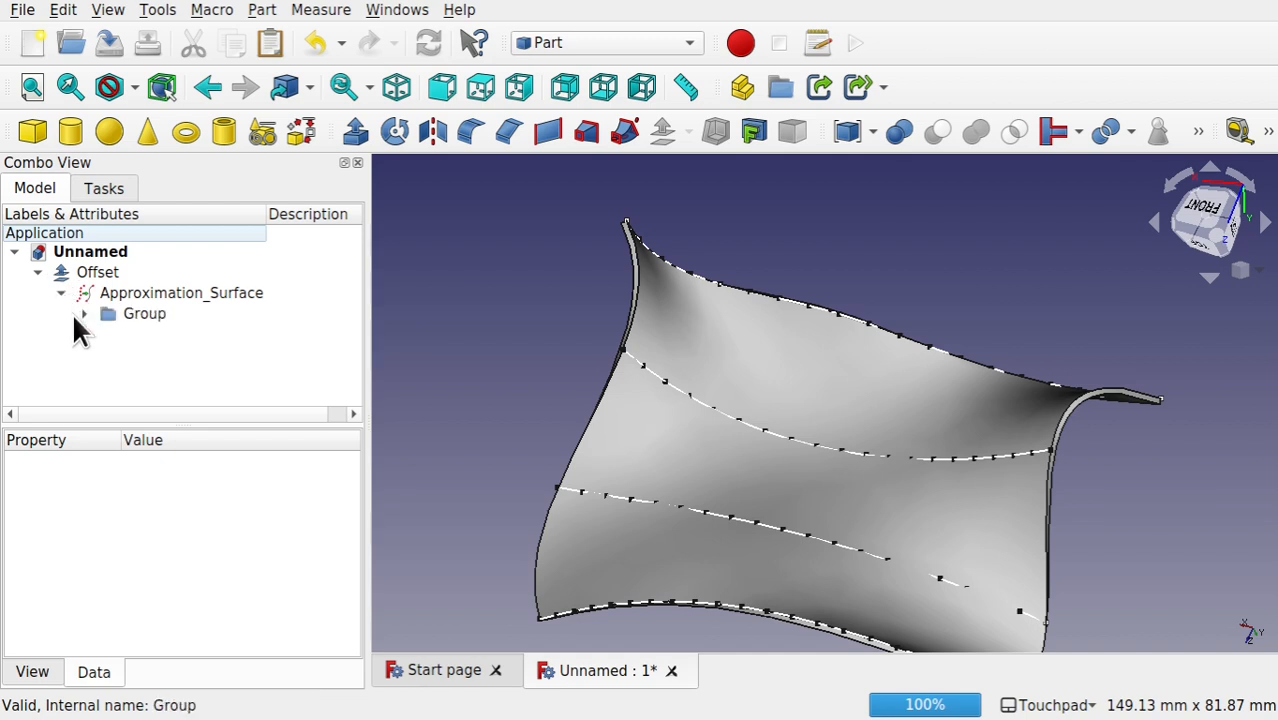
click(858, 318)
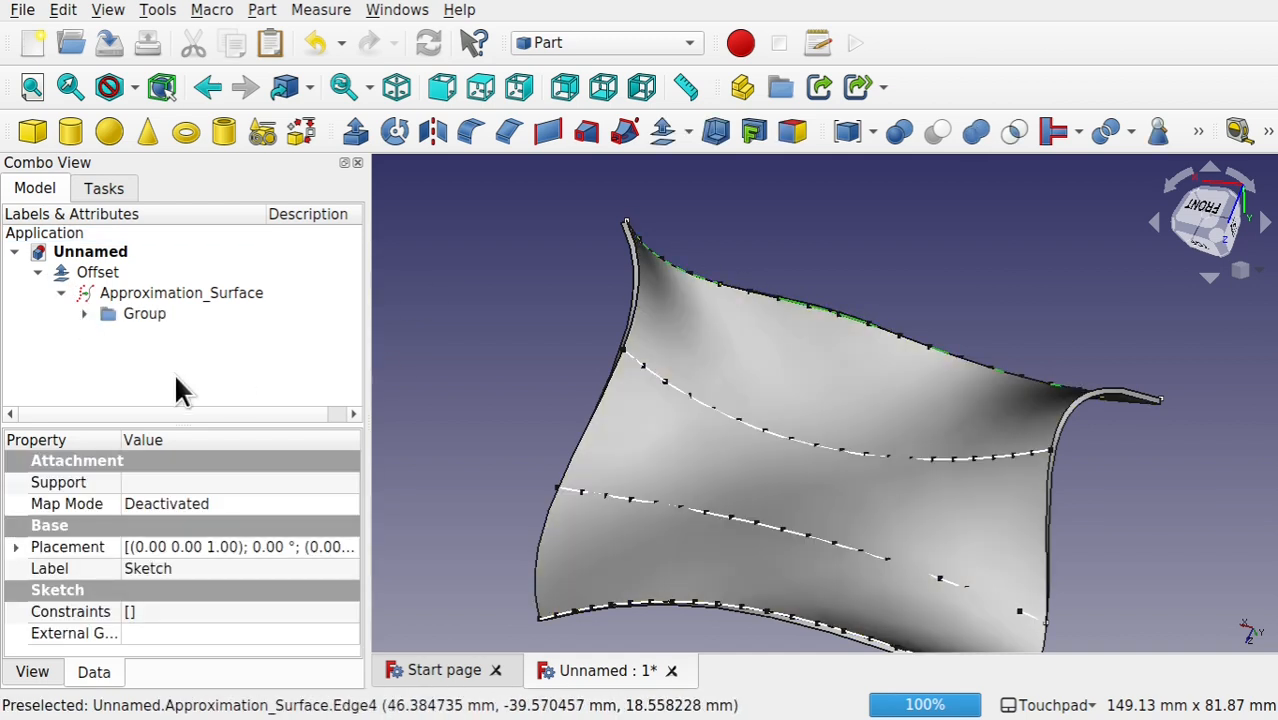
click(84, 313)
click(107, 334)
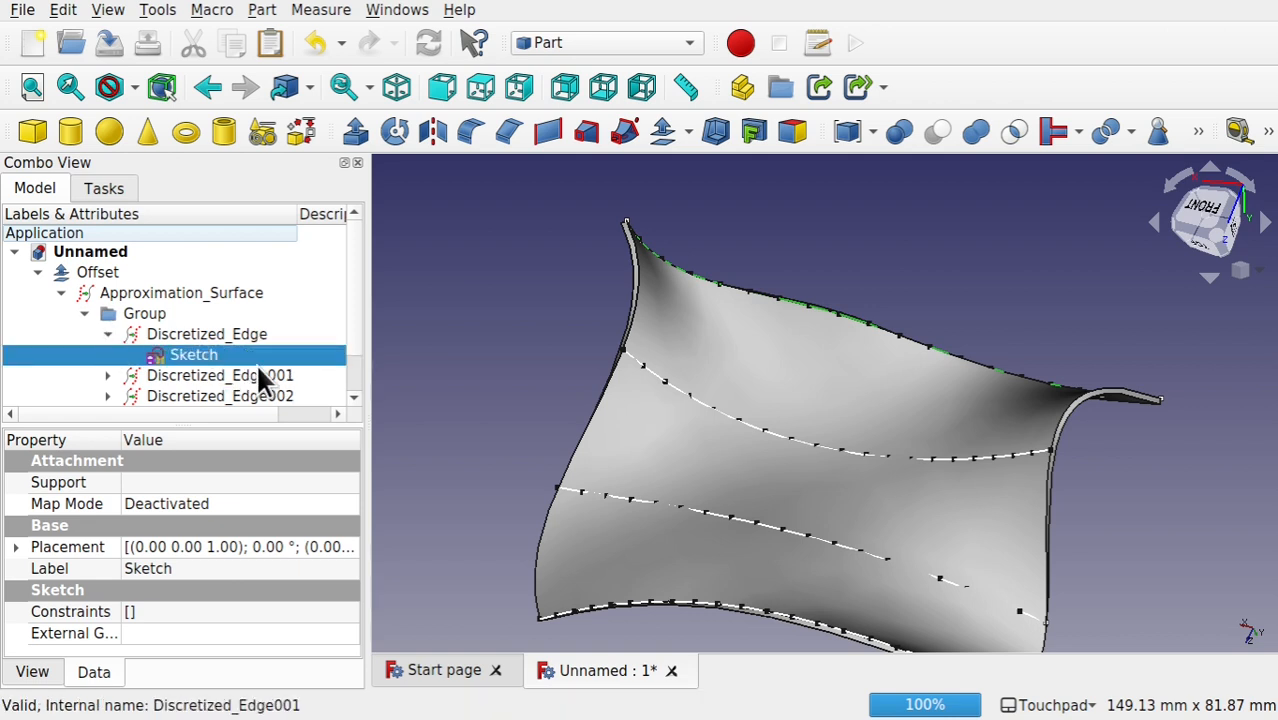
click(107, 375)
click(200, 397)
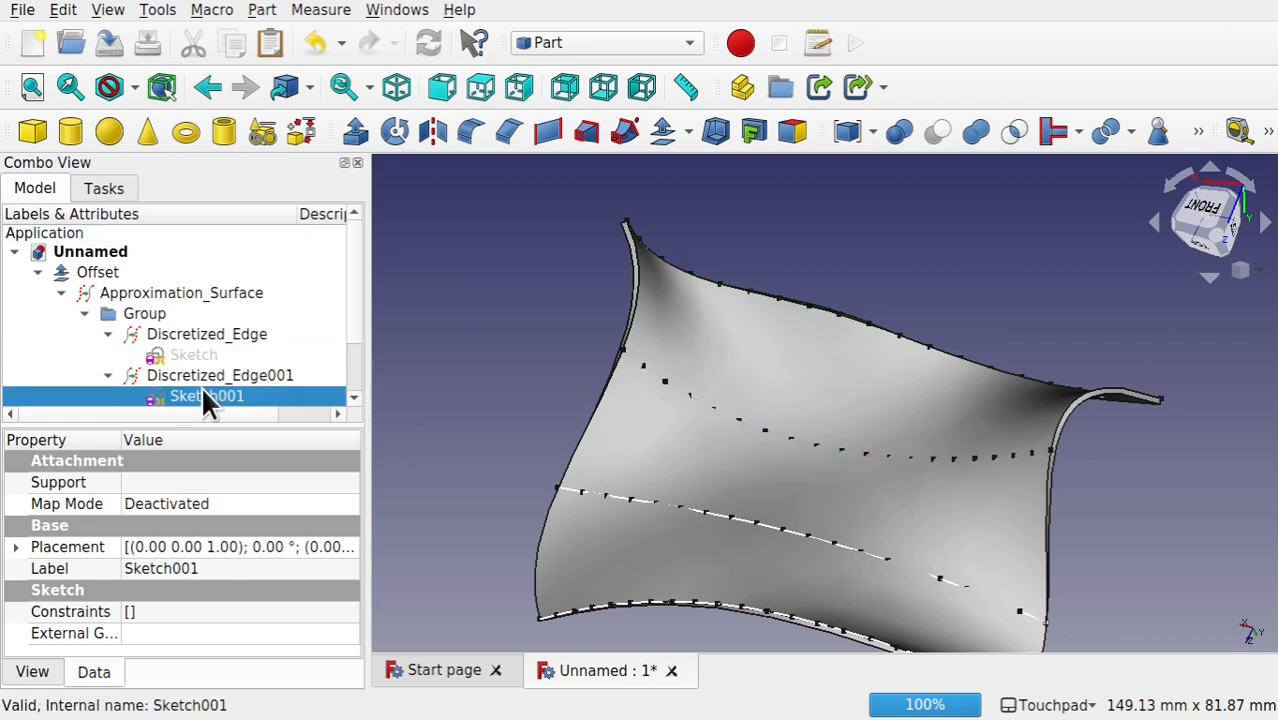
Step: Hide all four discretized edges, Discretized_Edge through Discretized_Edge003, in the group
scroll(350, 347, down, 1)
click(214, 317)
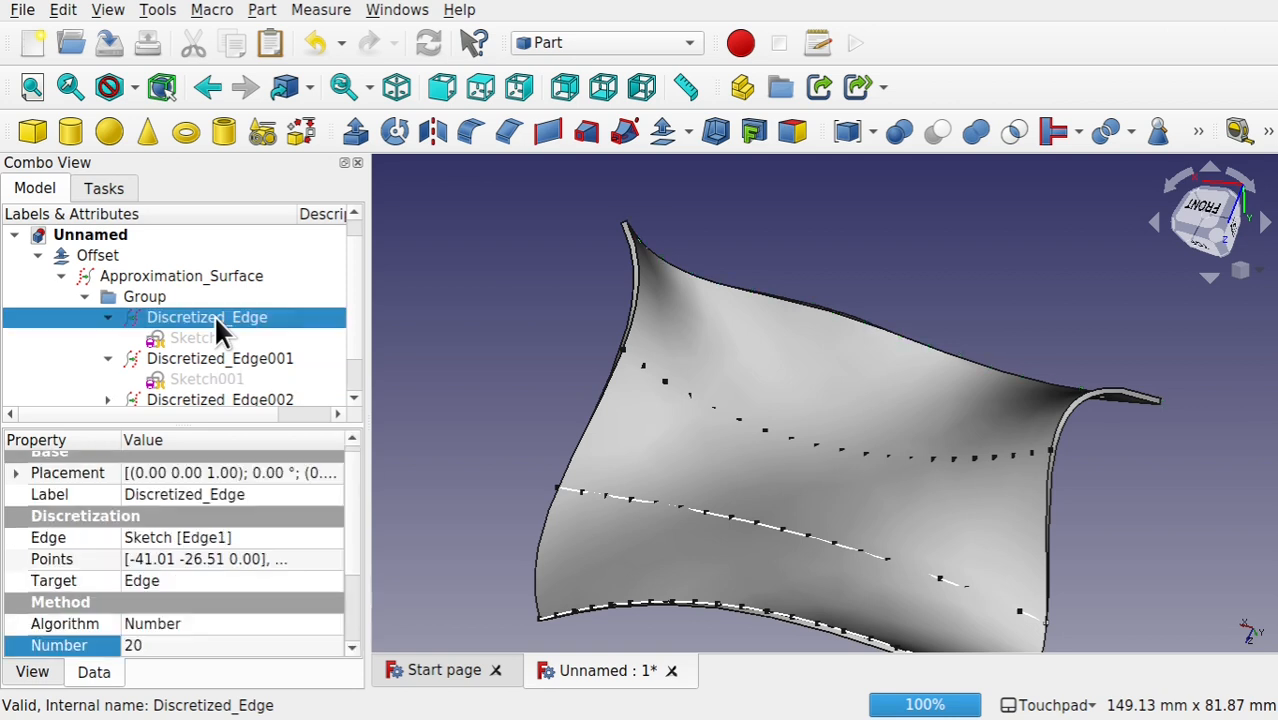
click(252, 355)
click(251, 393)
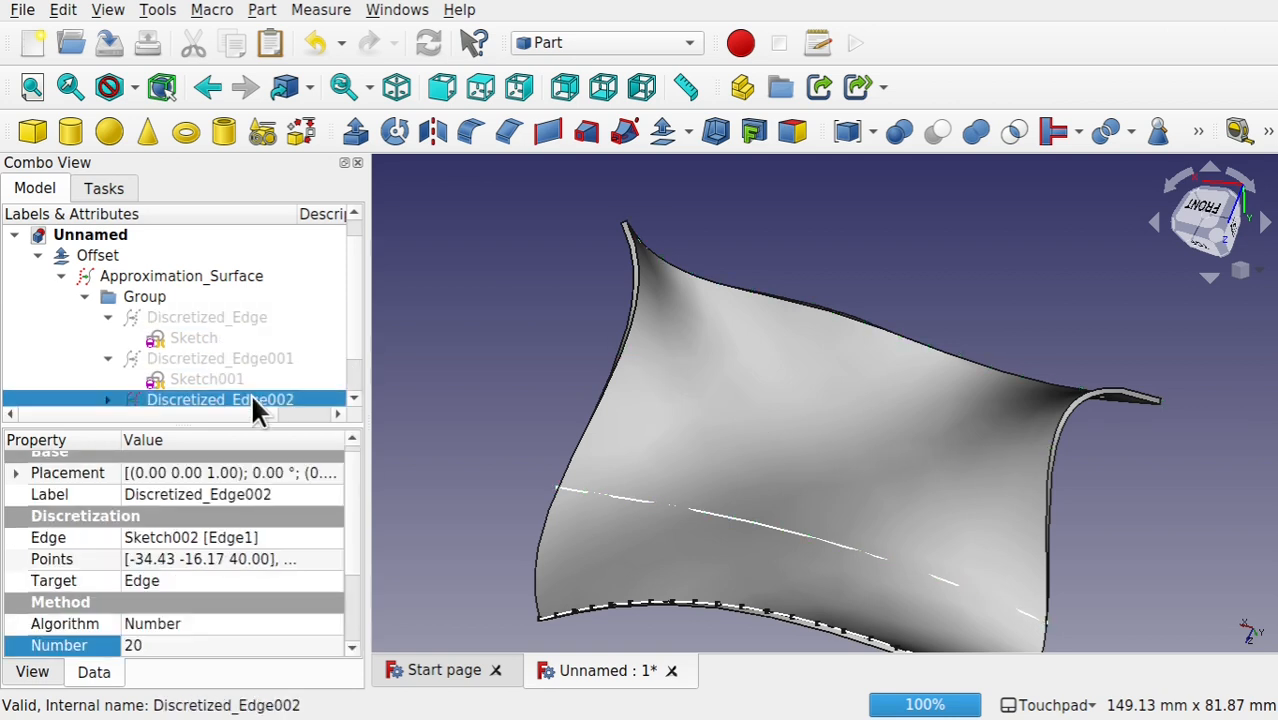
scroll(335, 345, down, 1)
mouse_move(335, 337)
mouse_down()
mouse_move(340, 363)
mouse_move(329, 337)
mouse_up()
click(167, 399)
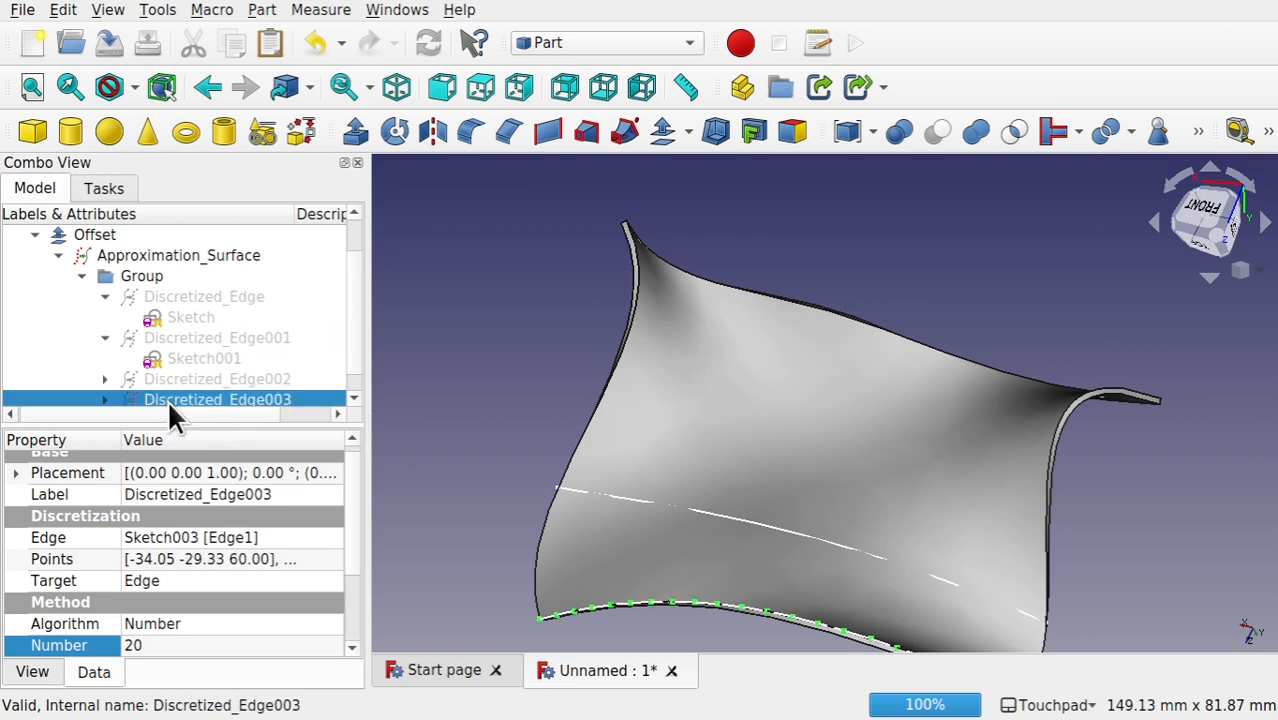
Step: Hide Sketch002 and Sketch003 beneath the last two discretized edges so only the offset body stays displayed
click(108, 359)
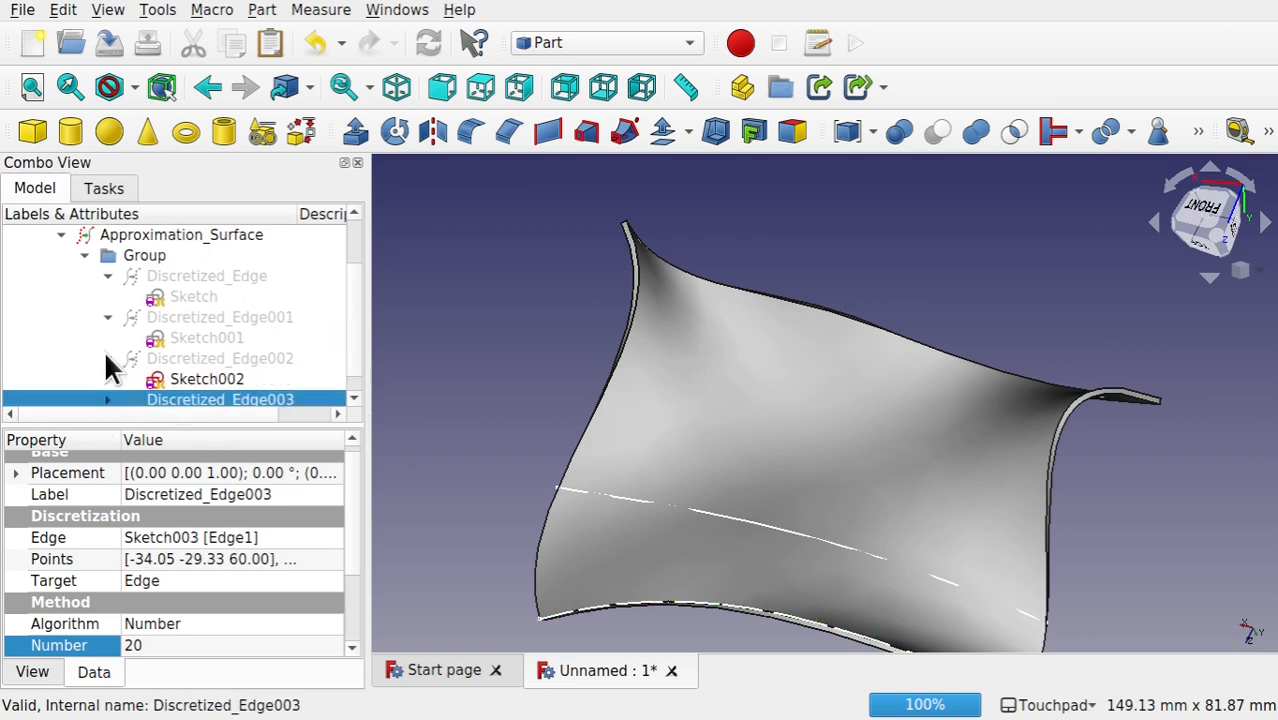
click(186, 379)
scroll(360, 325, down, 1)
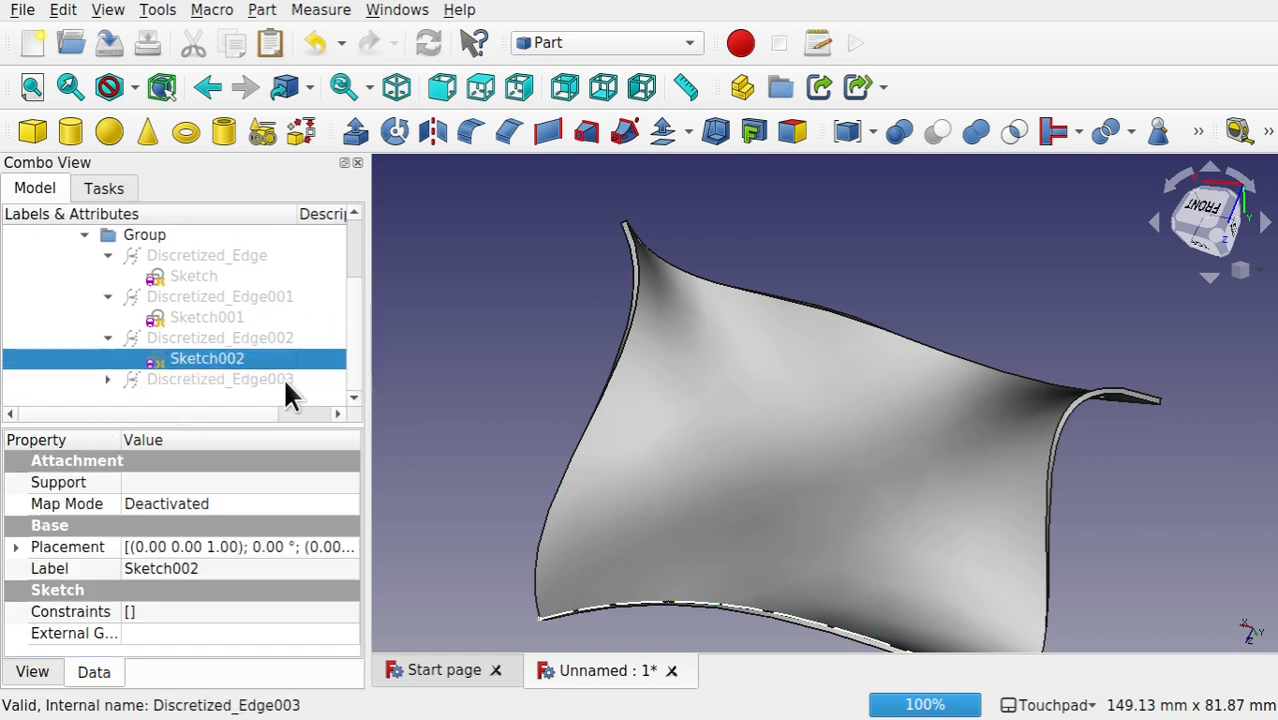
click(108, 377)
click(200, 398)
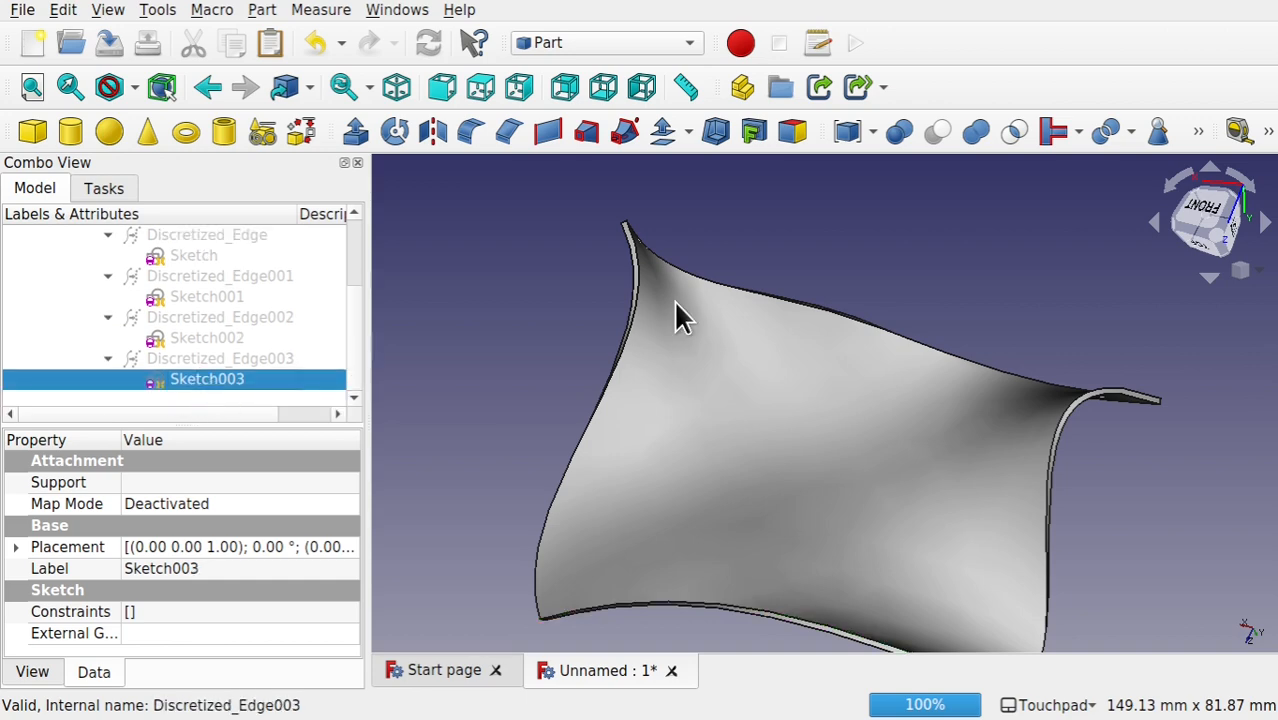
mouse_move(882, 332)
alt+mouse_down()
mouse_move(964, 303)
mouse_move(818, 484)
mouse_move(642, 402)
mouse_move(901, 425)
mouse_move(1036, 354)
mouse_move(797, 377)
mouse_move(713, 417)
mouse_move(783, 423)
mouse_move(752, 419)
alt+mouse_up()
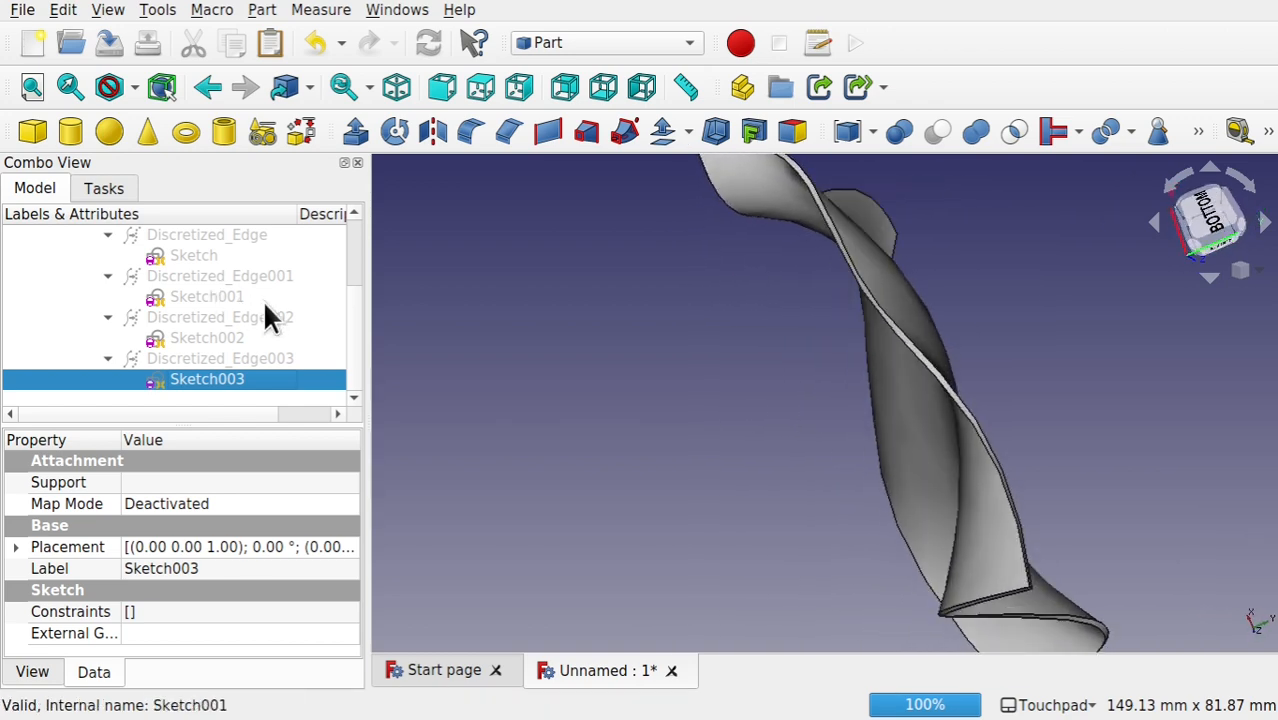
Step: Delete the approximation surface despite its dependency, and delete the offset built on it
scroll(358, 300, up, 2)
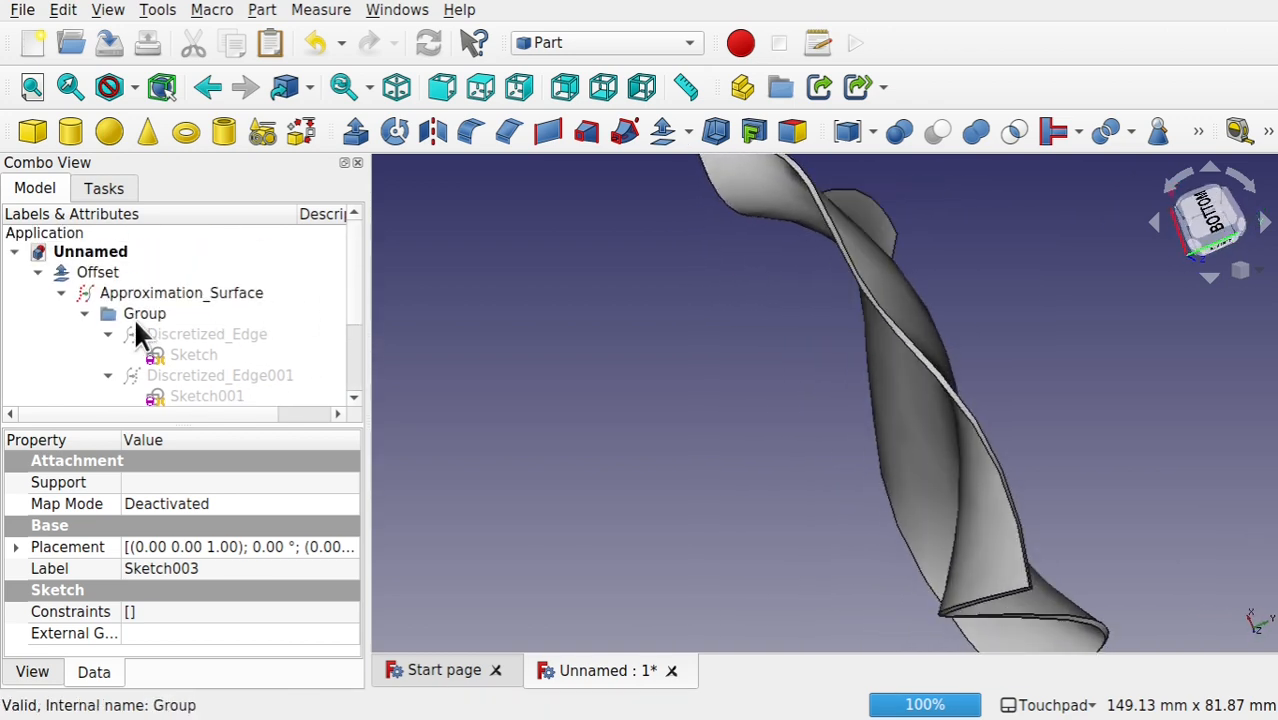
click(200, 293)
key(Delete)
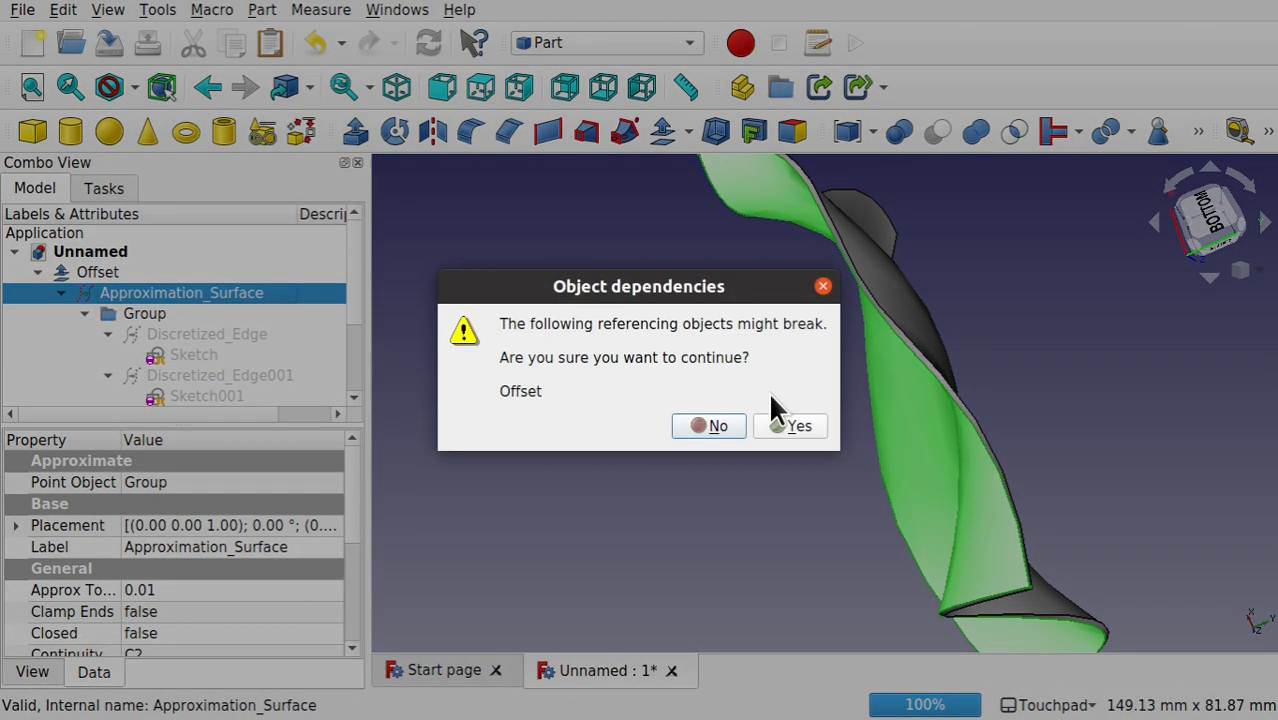
click(812, 422)
click(68, 299)
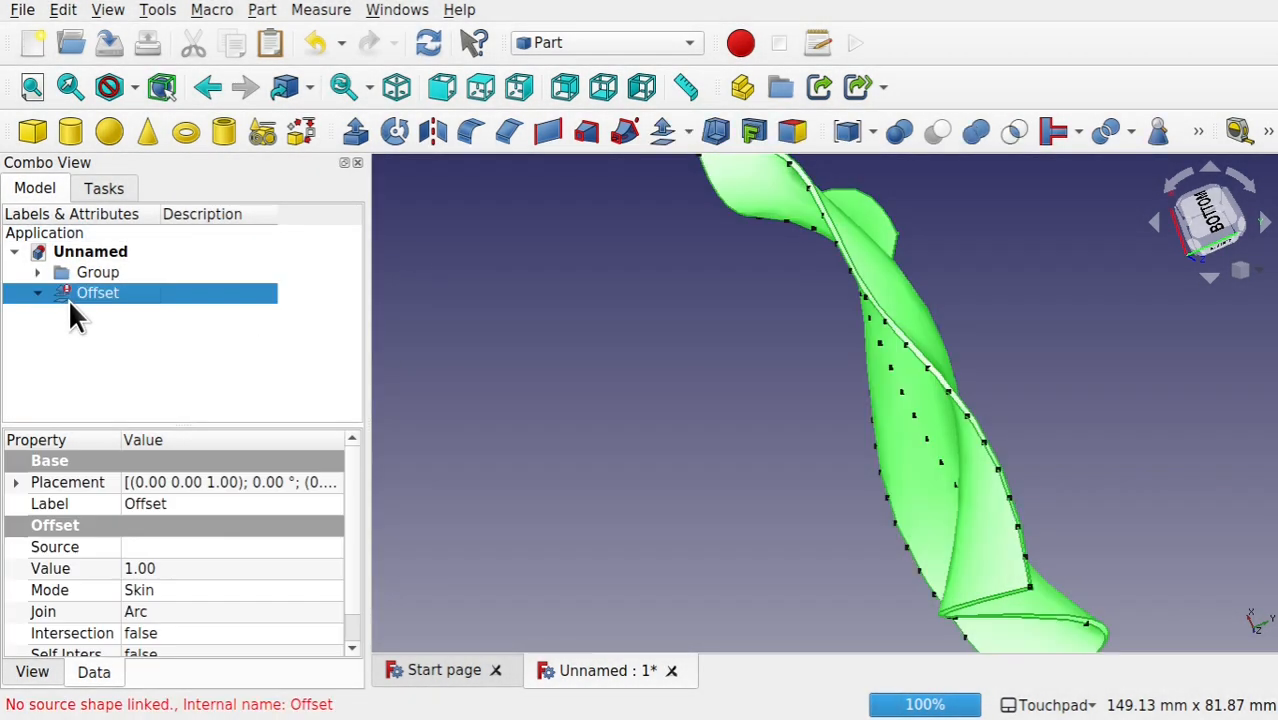
key(Delete)
alt+drag(946, 270, 756, 400)
click(29, 256)
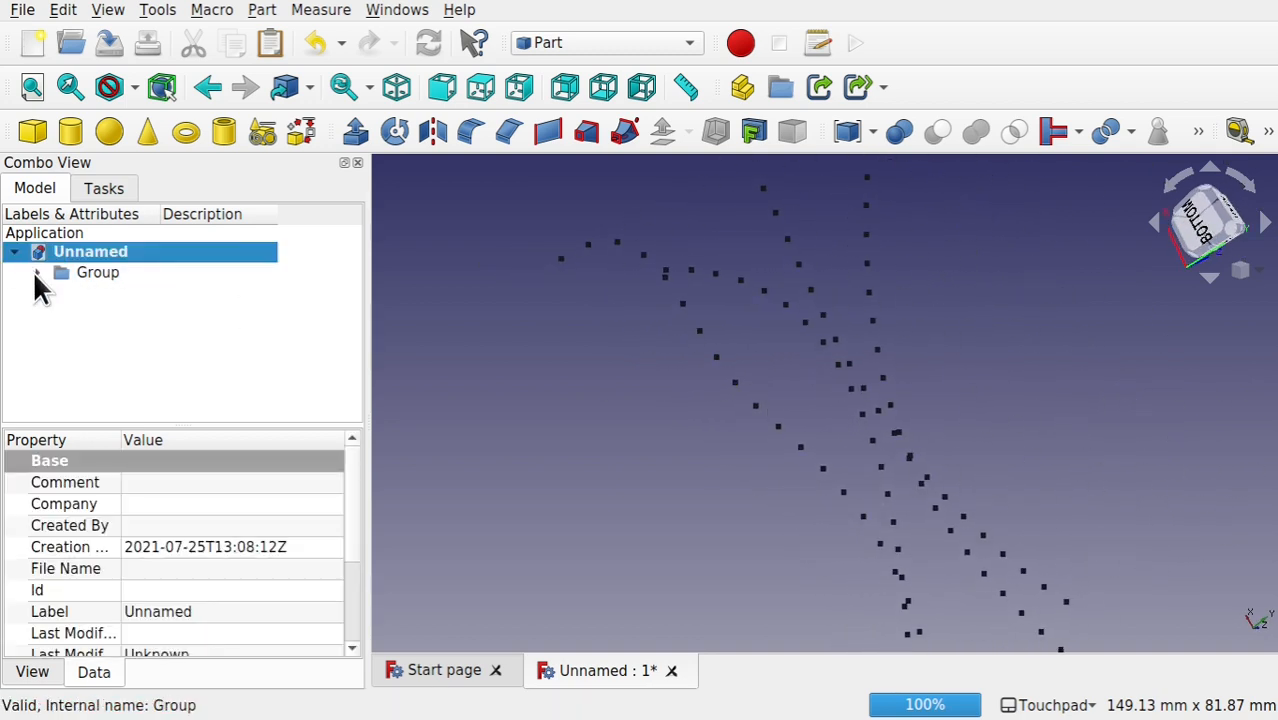
Step: Set the number of discretization points of Discretized_Edge in the group to 15
click(36, 272)
click(125, 292)
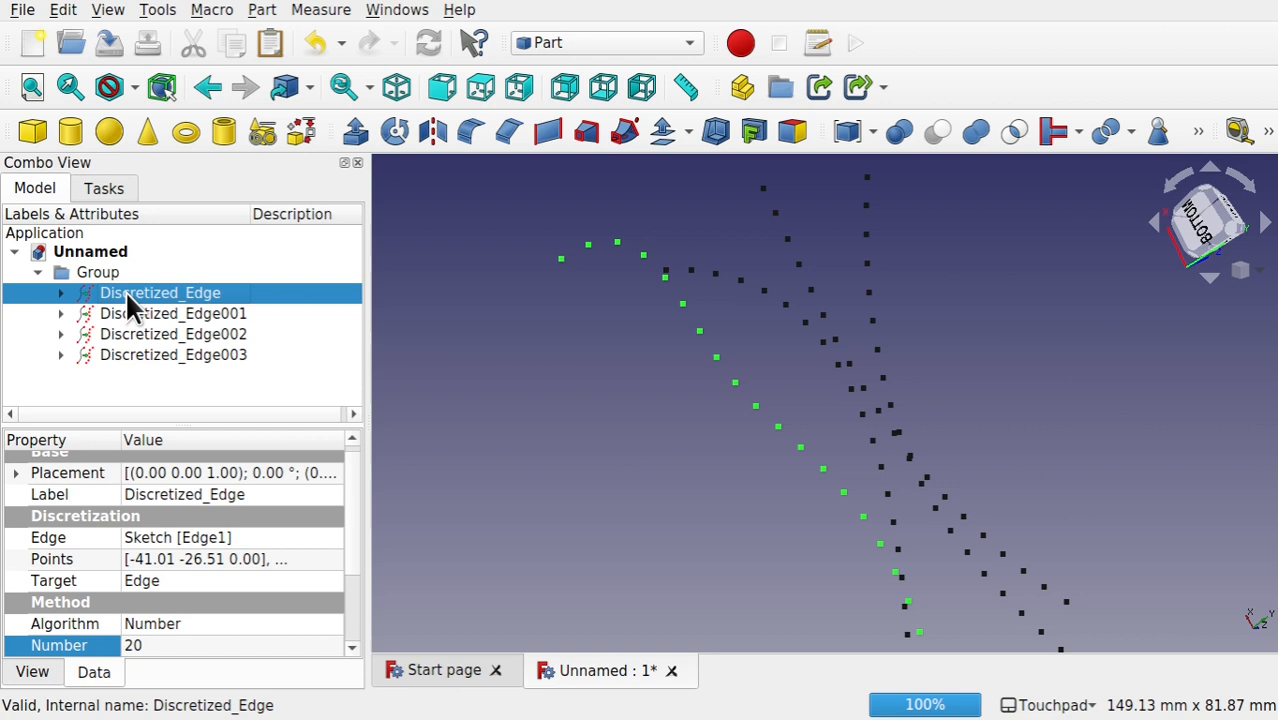
click(177, 646)
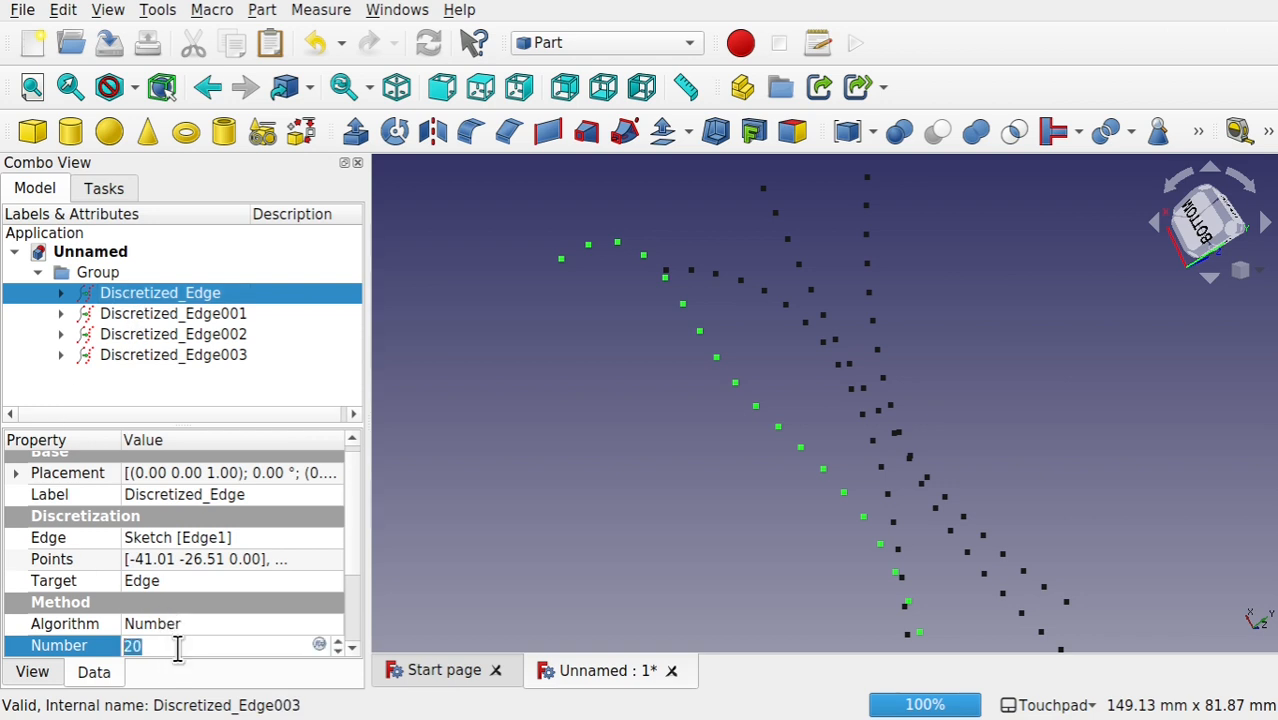
text(15)
Step: Set the number of discretization points of Discretized_Edge002 to 25
click(204, 336)
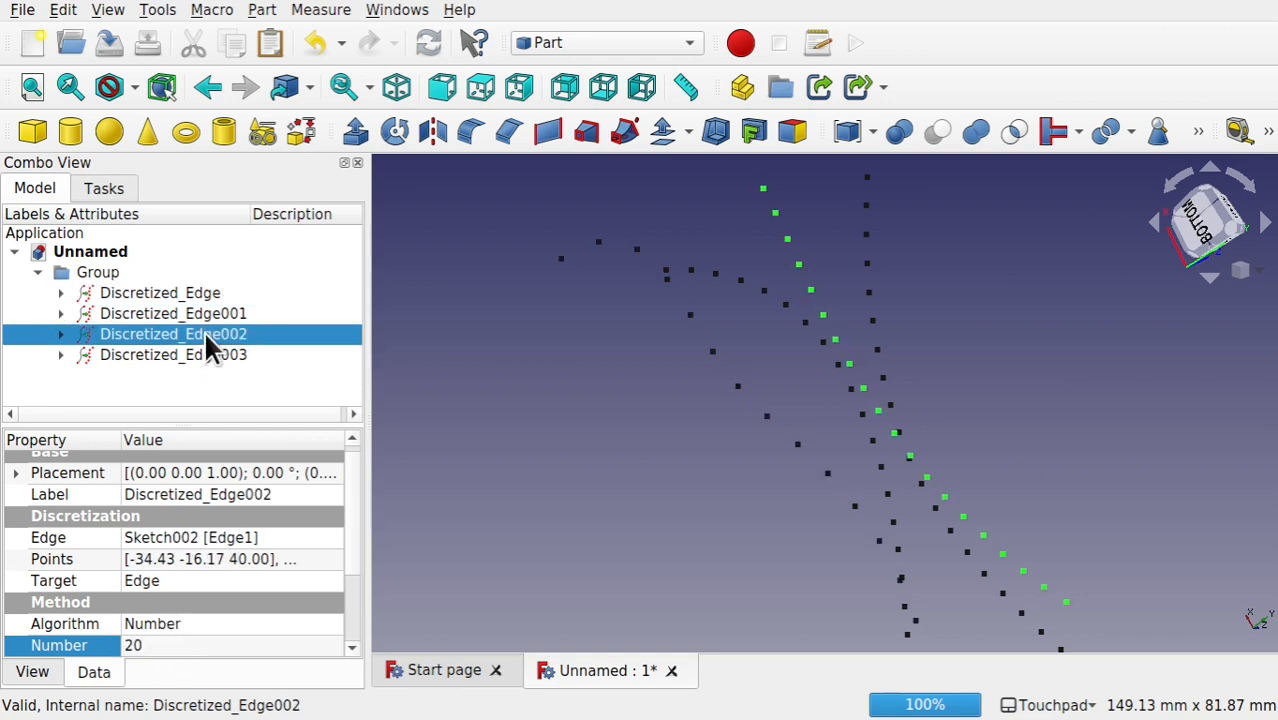
click(193, 646)
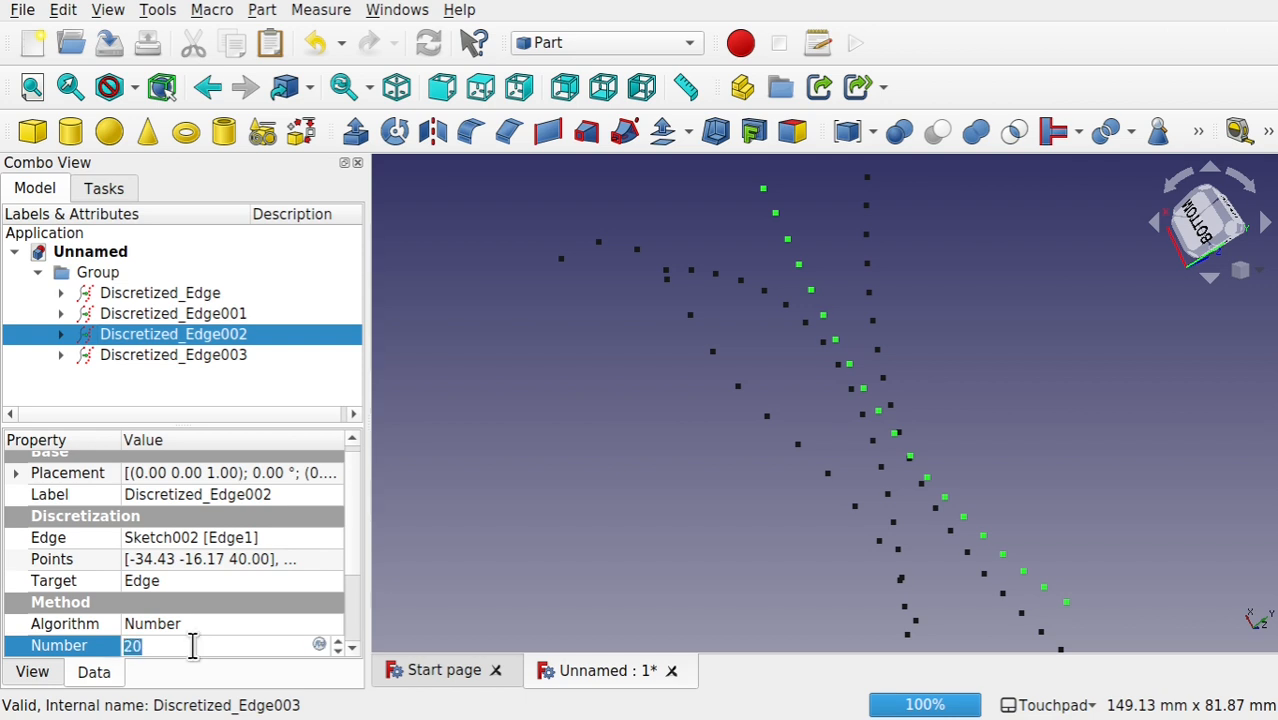
text(25)
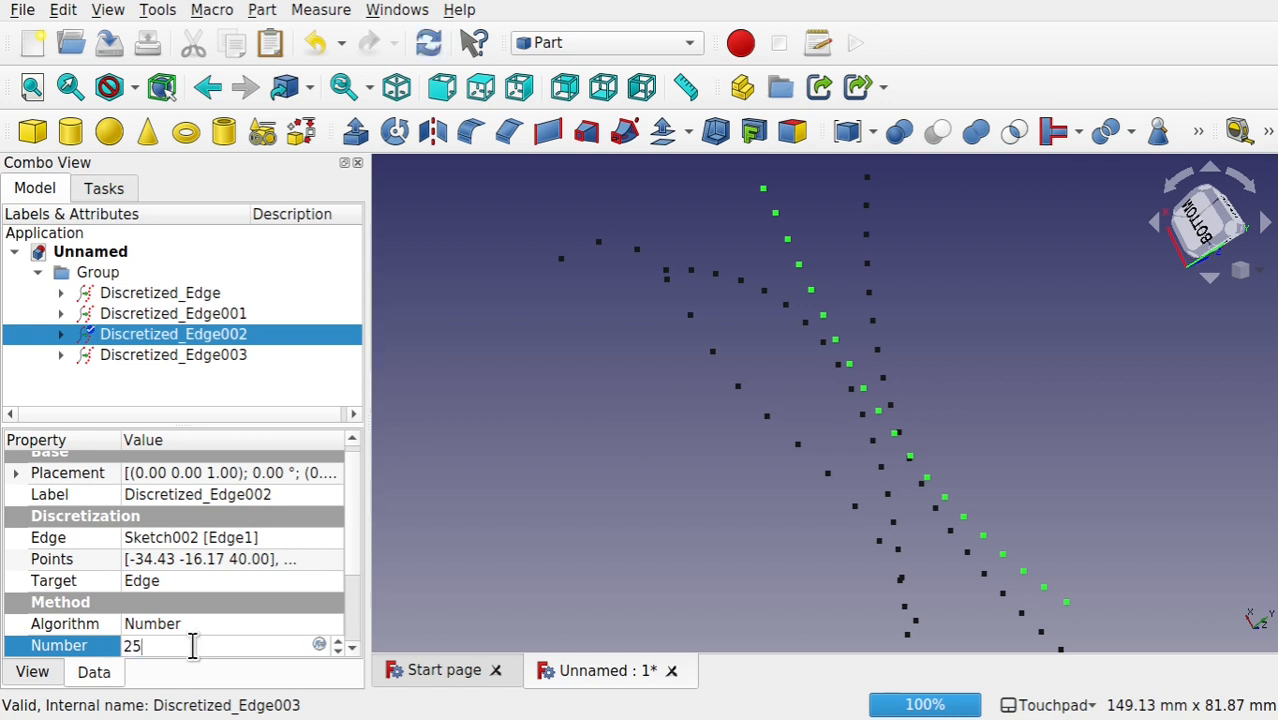
click(705, 462)
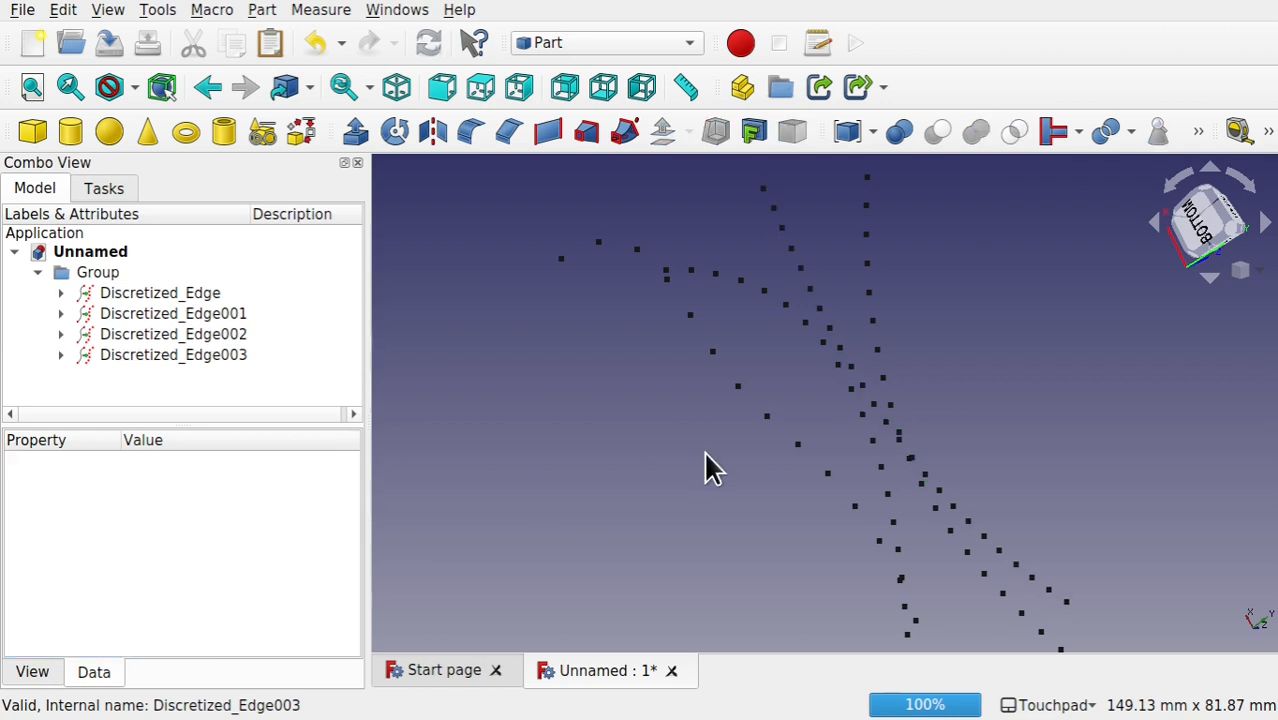
Step: Switch to the Curves workbench and try to approximate the group of discretized edges with unequal point counts to a NURBS surface
click(150, 292)
shift+click(199, 351)
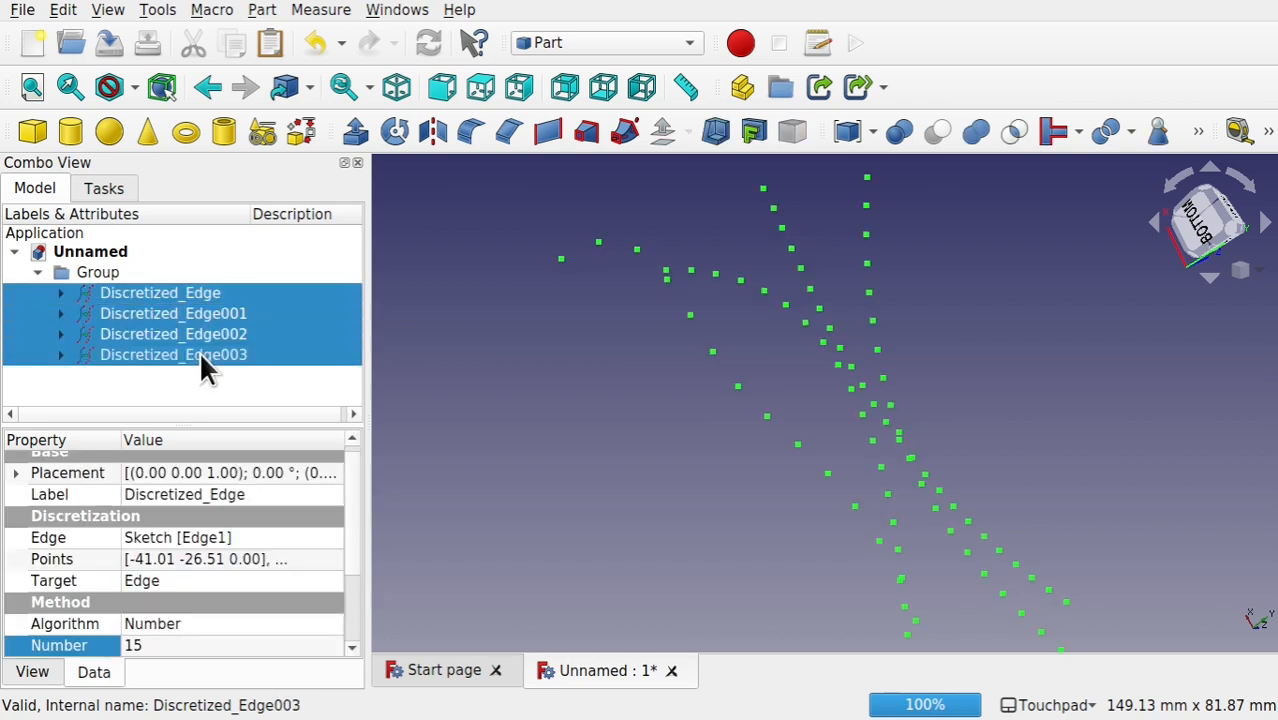
click(600, 47)
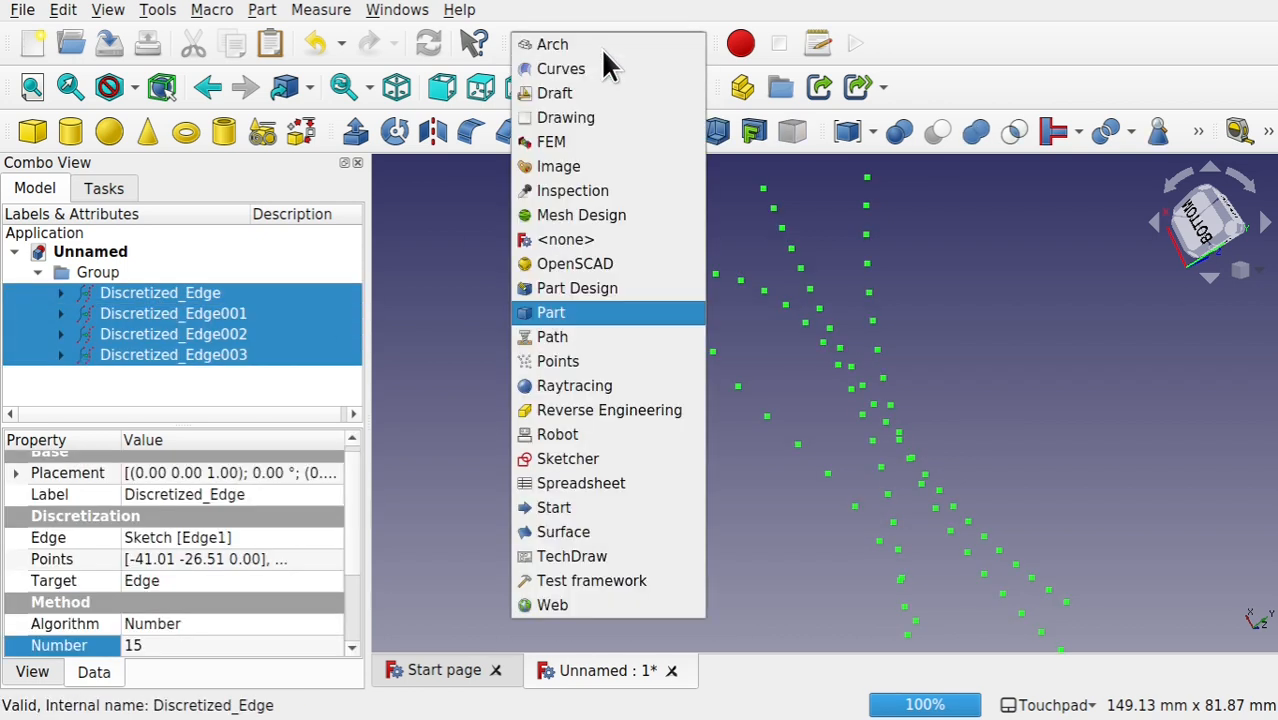
click(575, 70)
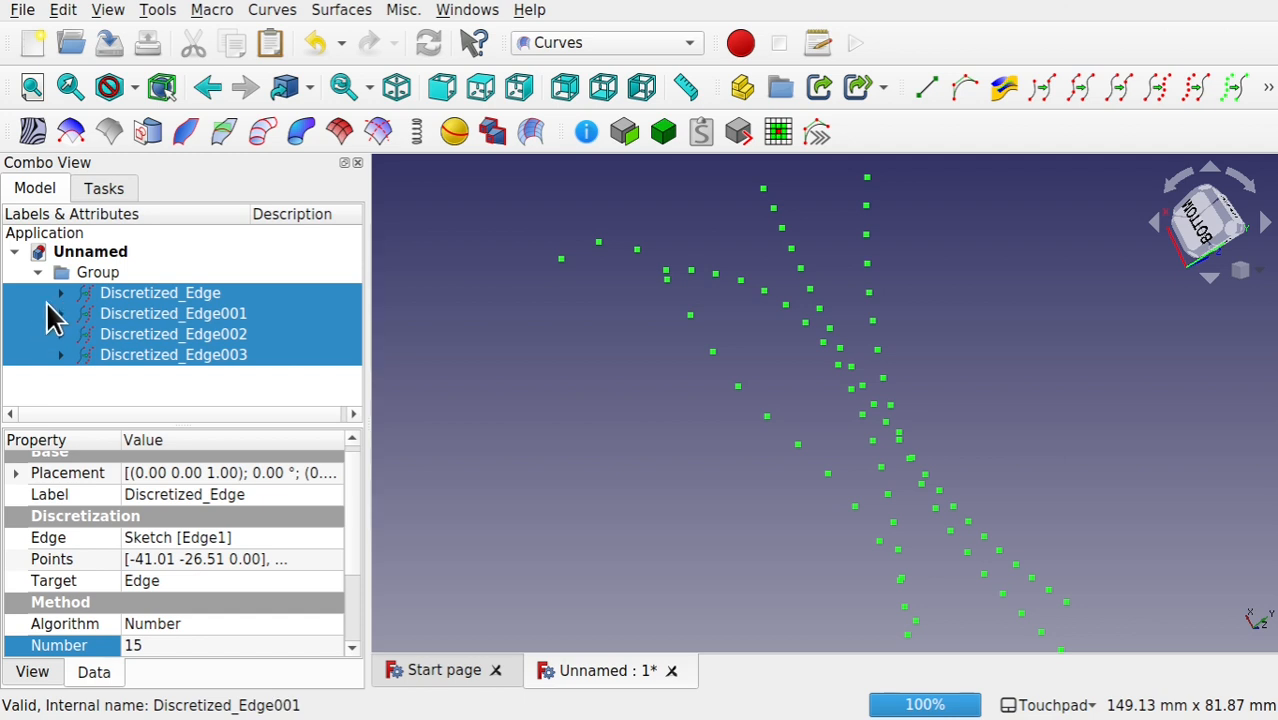
click(434, 302)
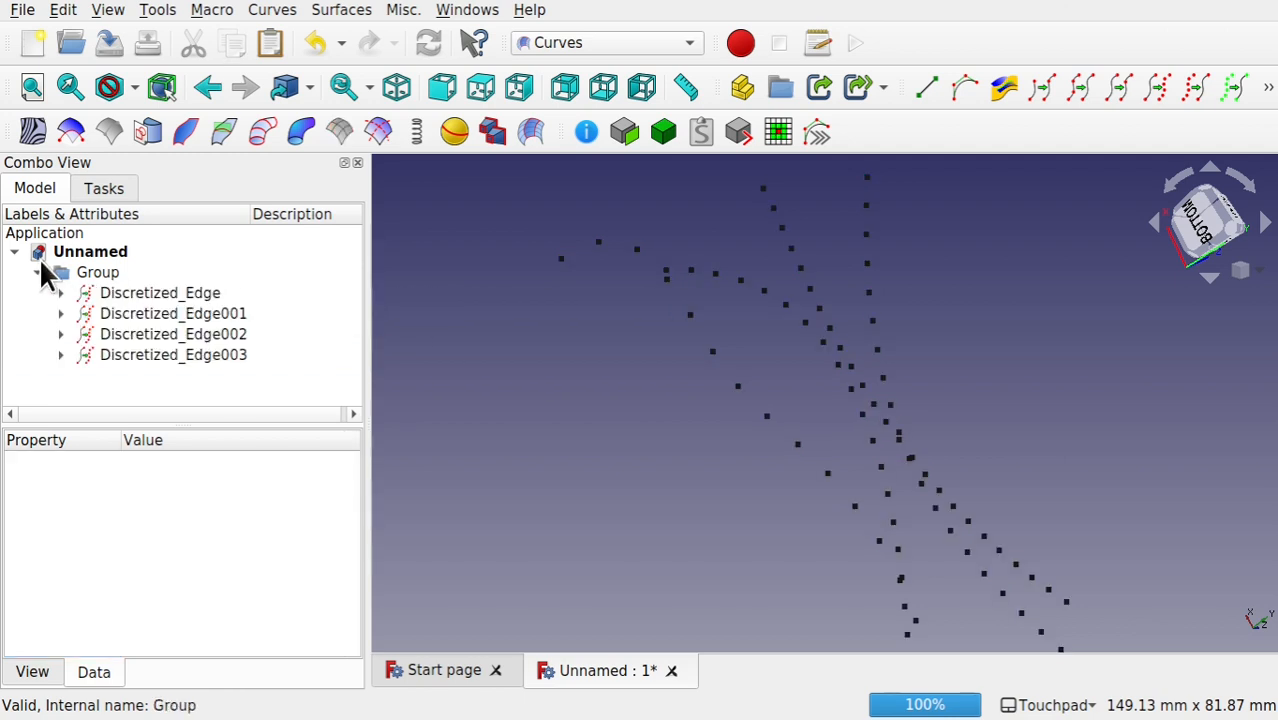
click(88, 280)
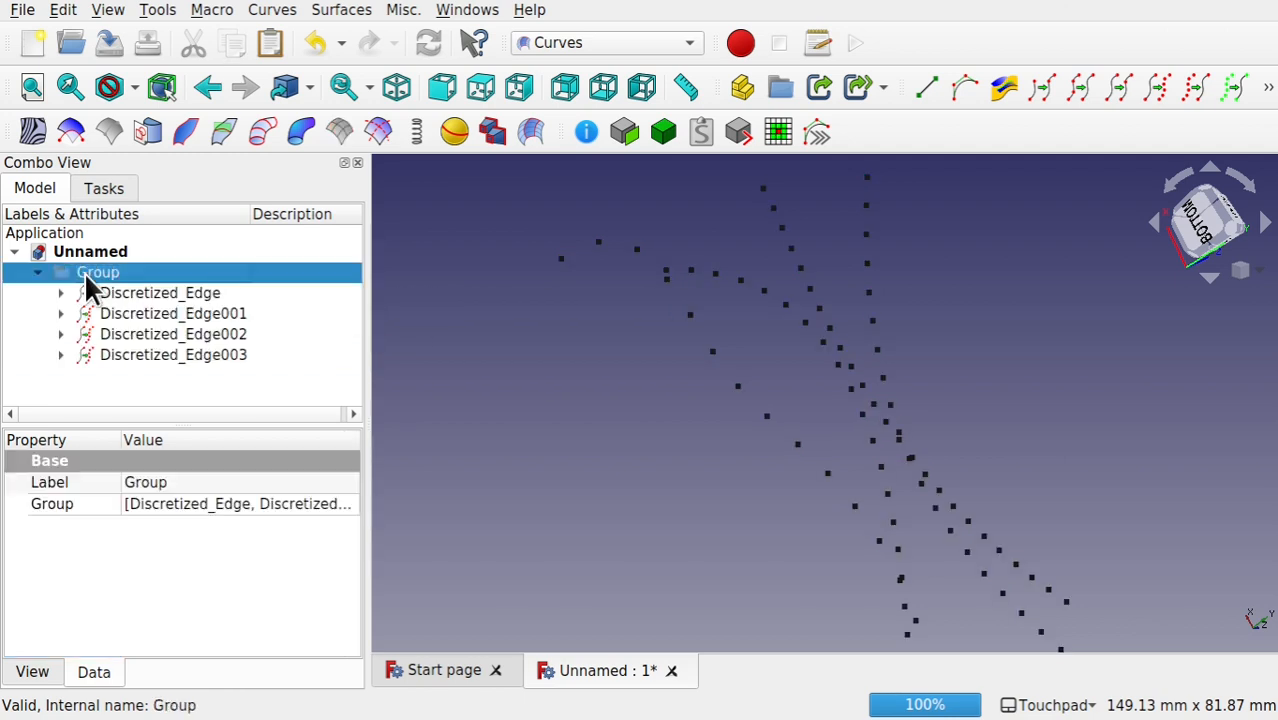
click(1197, 84)
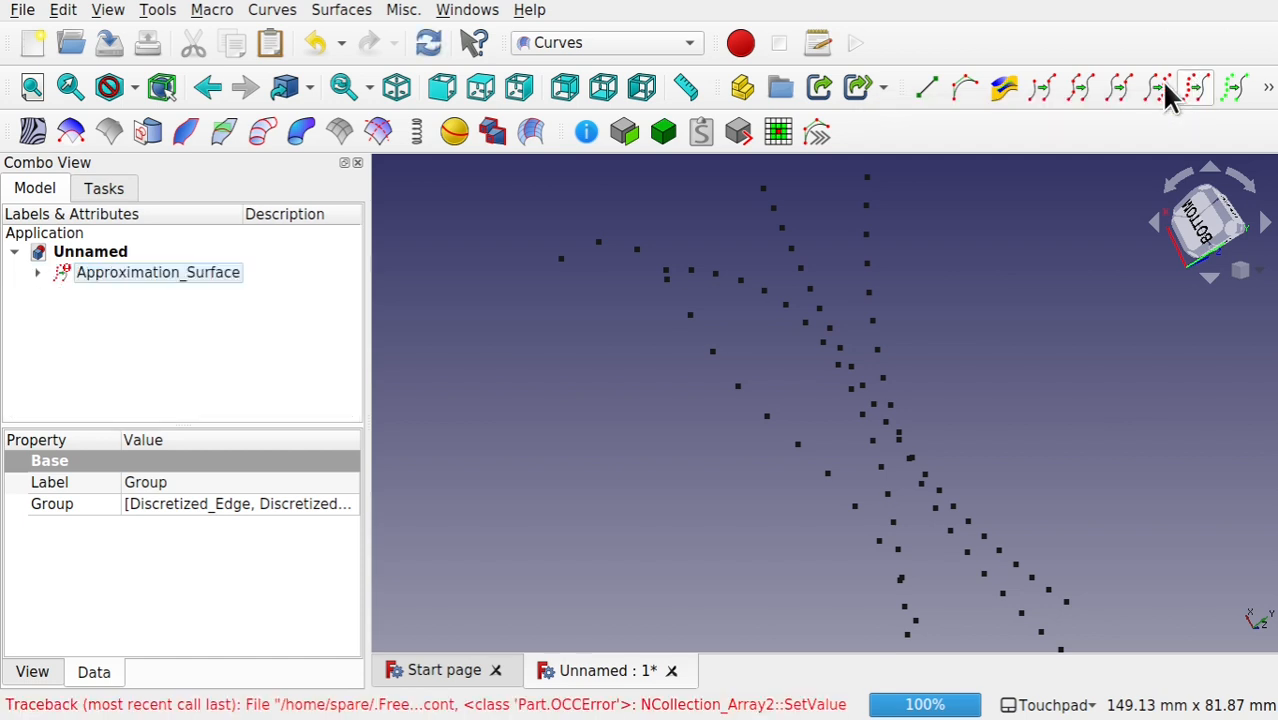
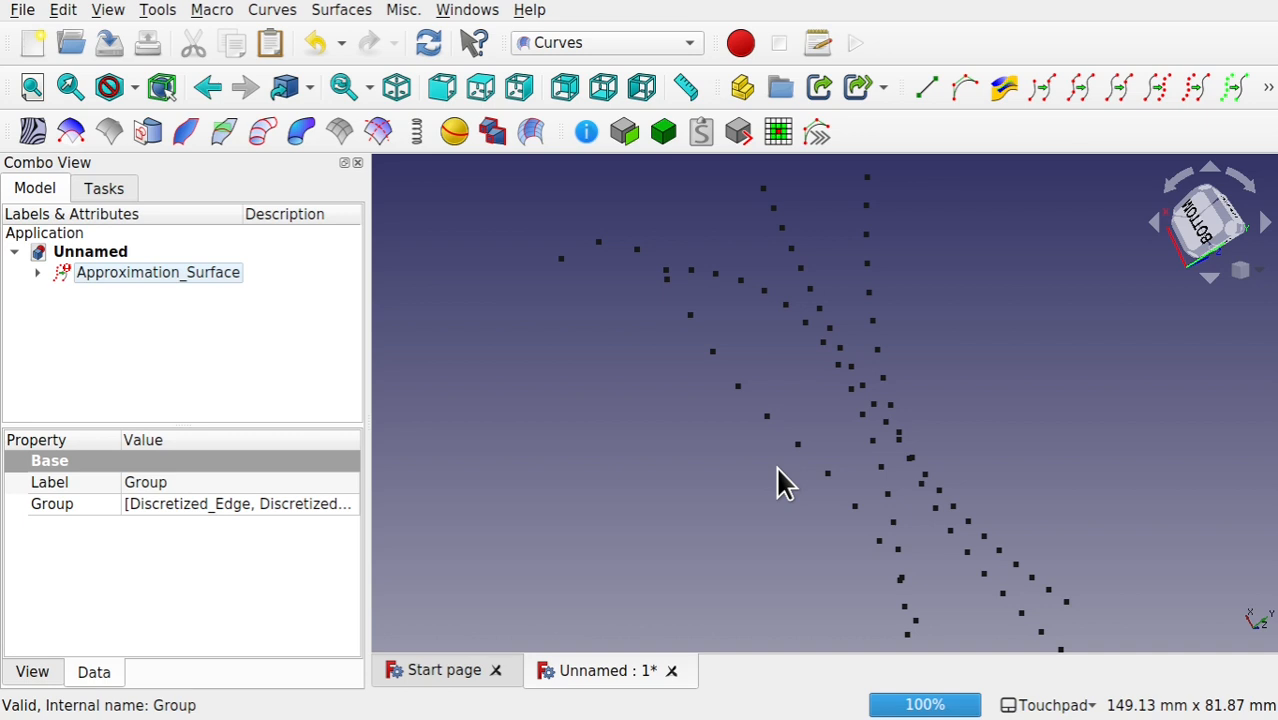
Step: Delete the approximation surface, and delete the group of discretized edges together with its content
alt+drag(778, 468, 757, 487)
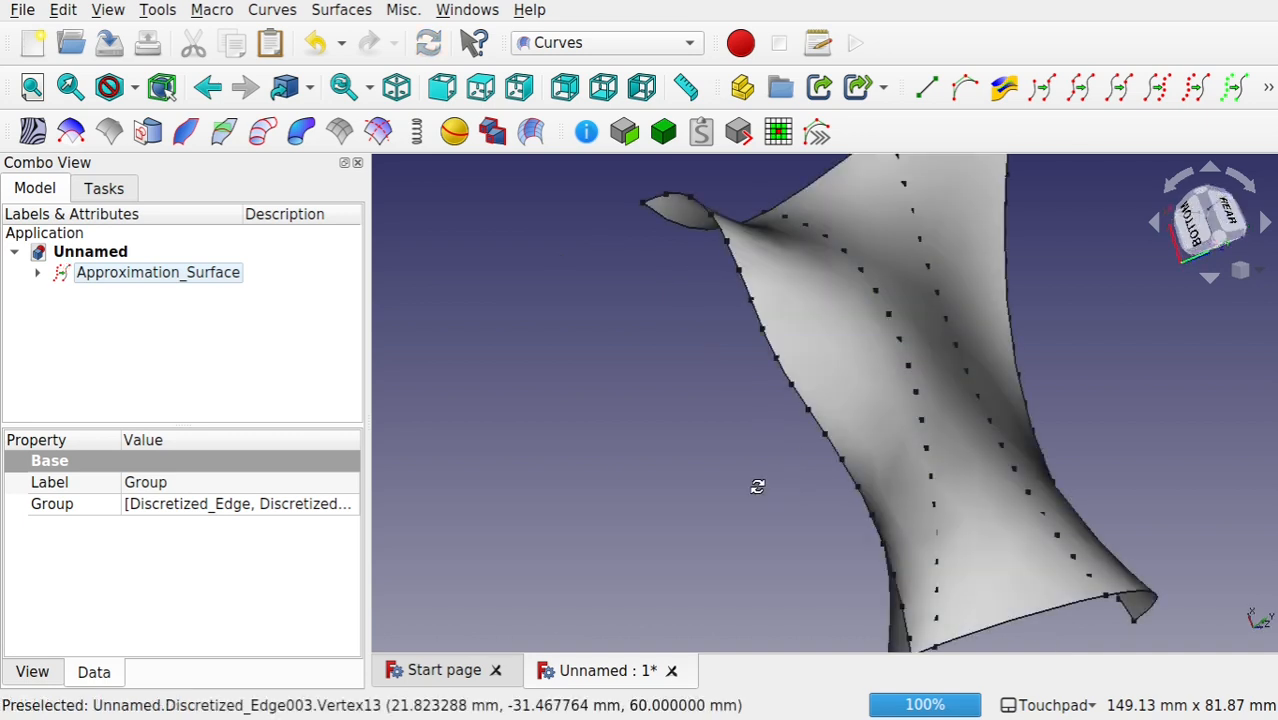
click(188, 272)
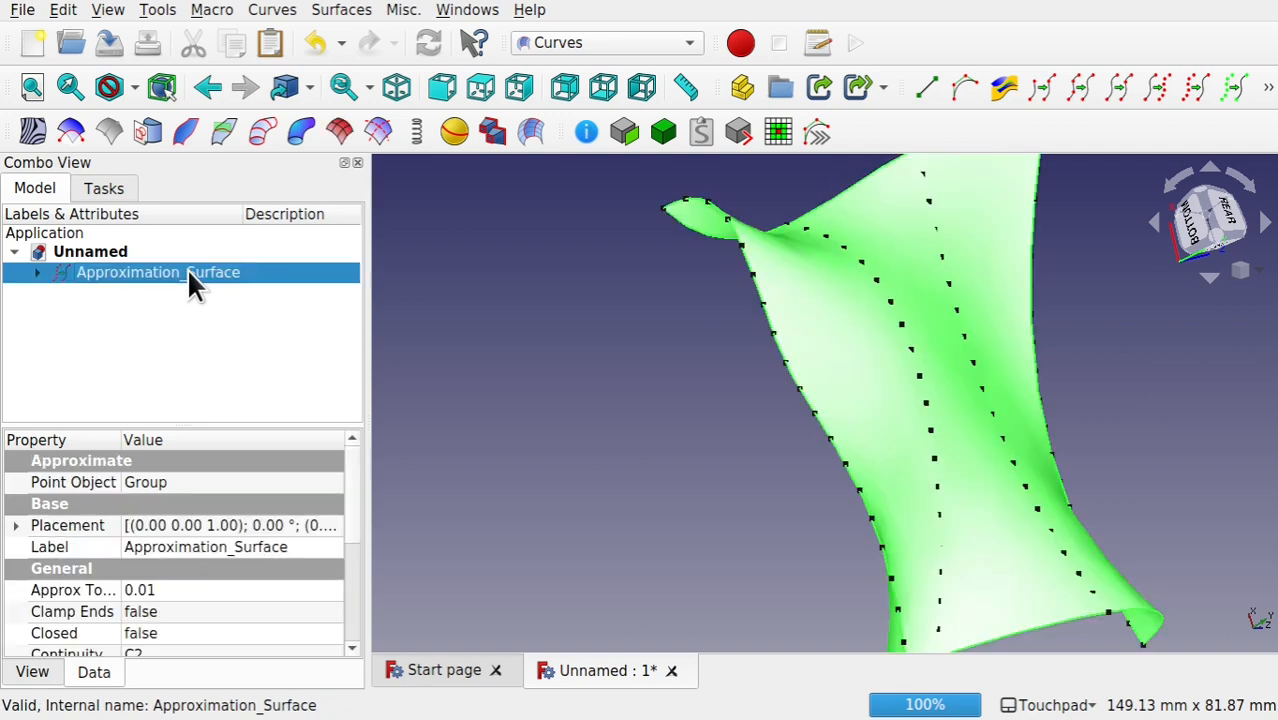
key(Delete)
click(121, 274)
key(Delete)
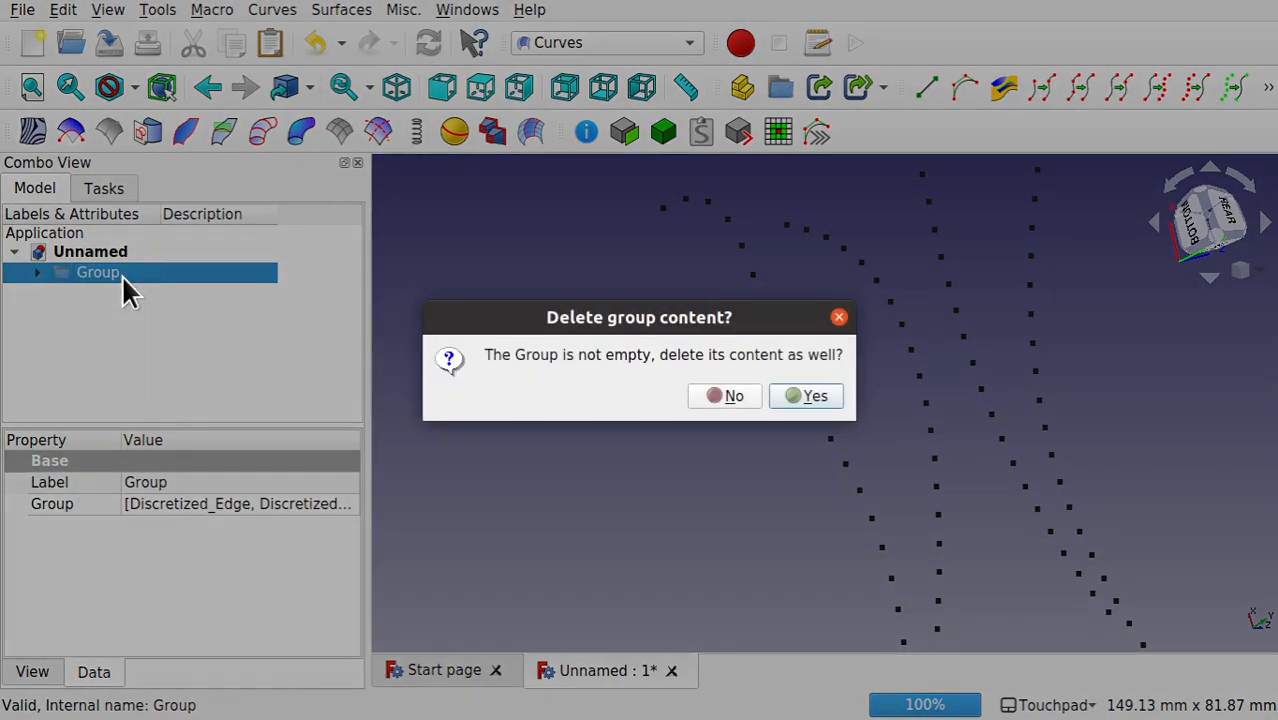
click(812, 396)
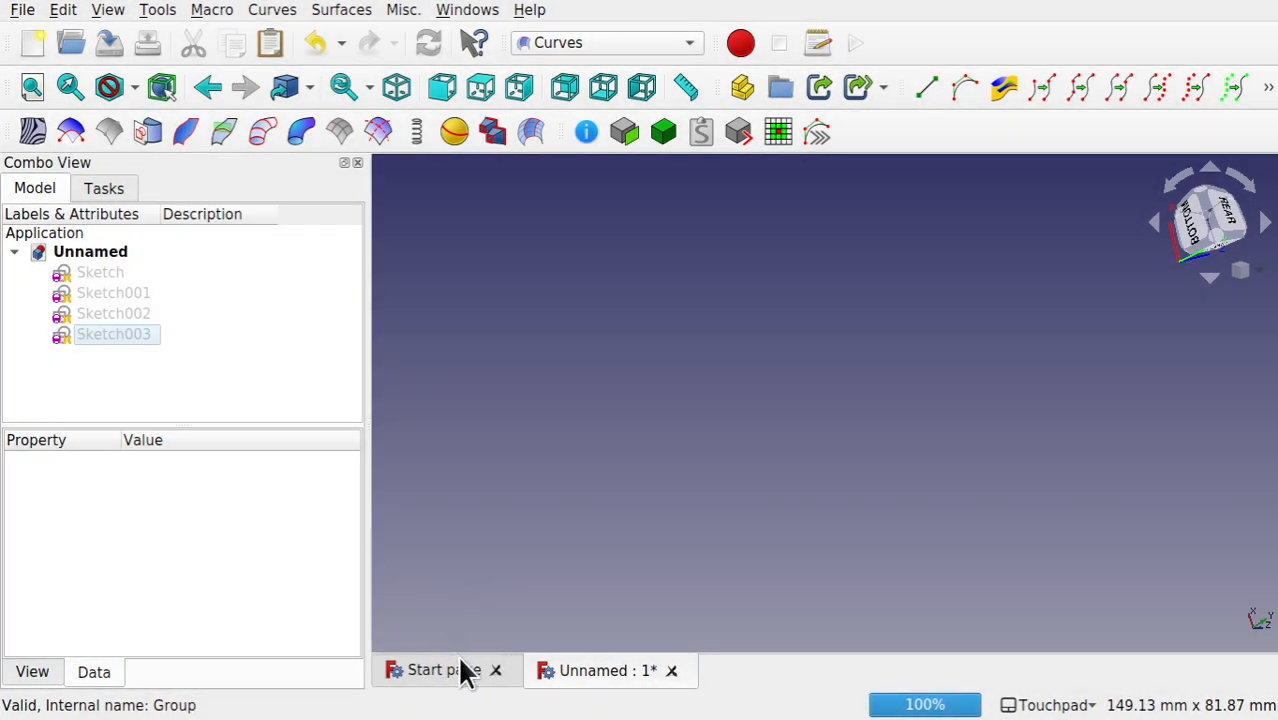
Step: Open the mask model from the recent file freecad - head.FCStd
click(465, 671)
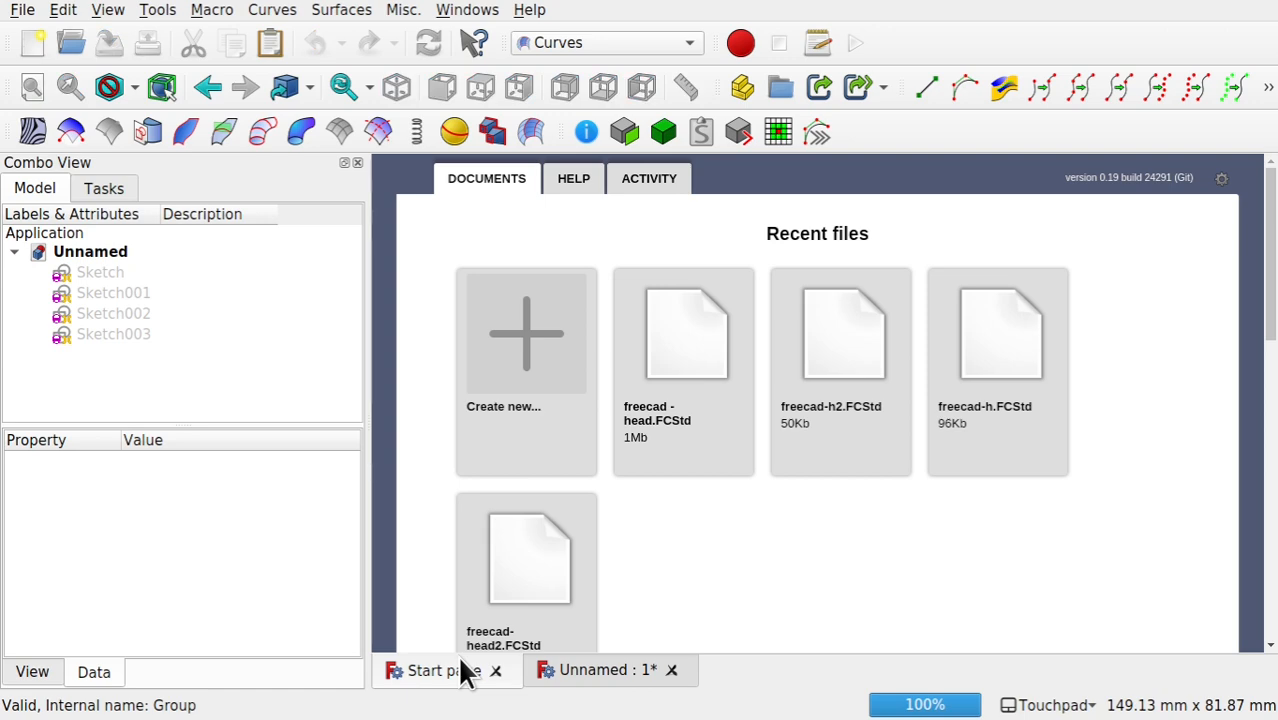
click(687, 392)
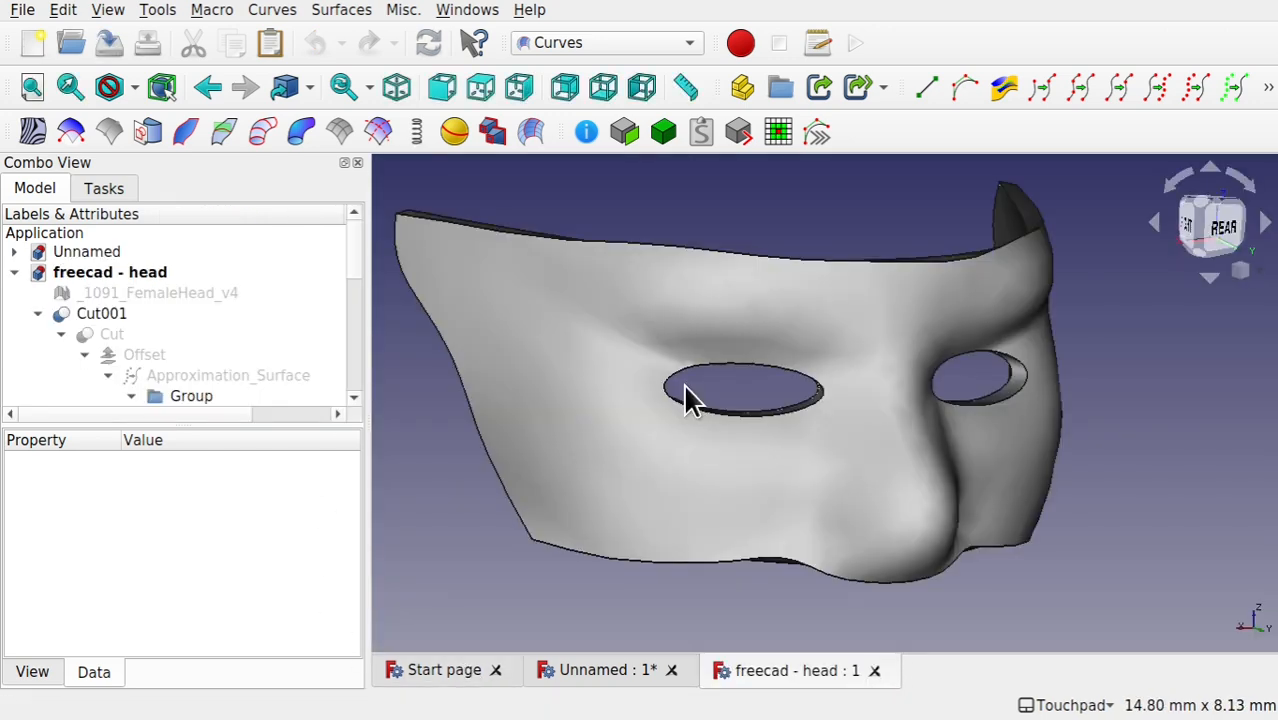
mouse_move(891, 295)
alt+mouse_down()
mouse_move(903, 438)
mouse_move(816, 286)
mouse_move(906, 303)
alt+mouse_up()
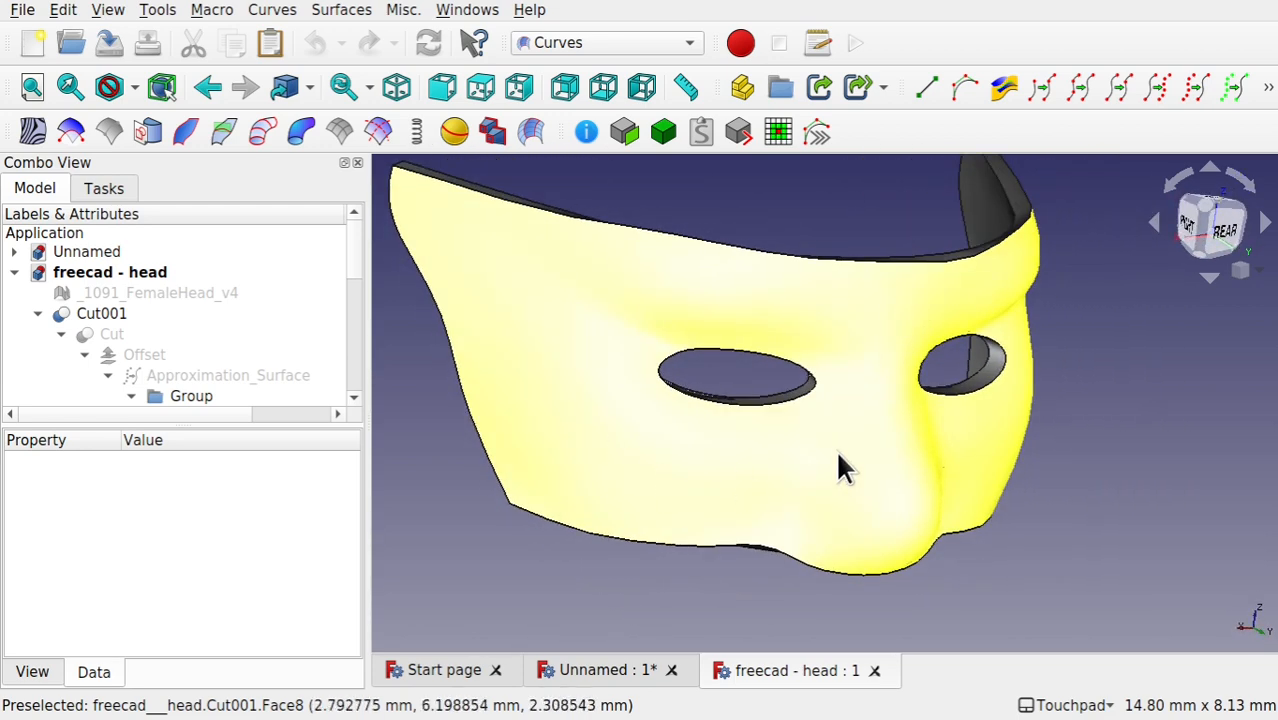
alt+drag(870, 459, 827, 461)
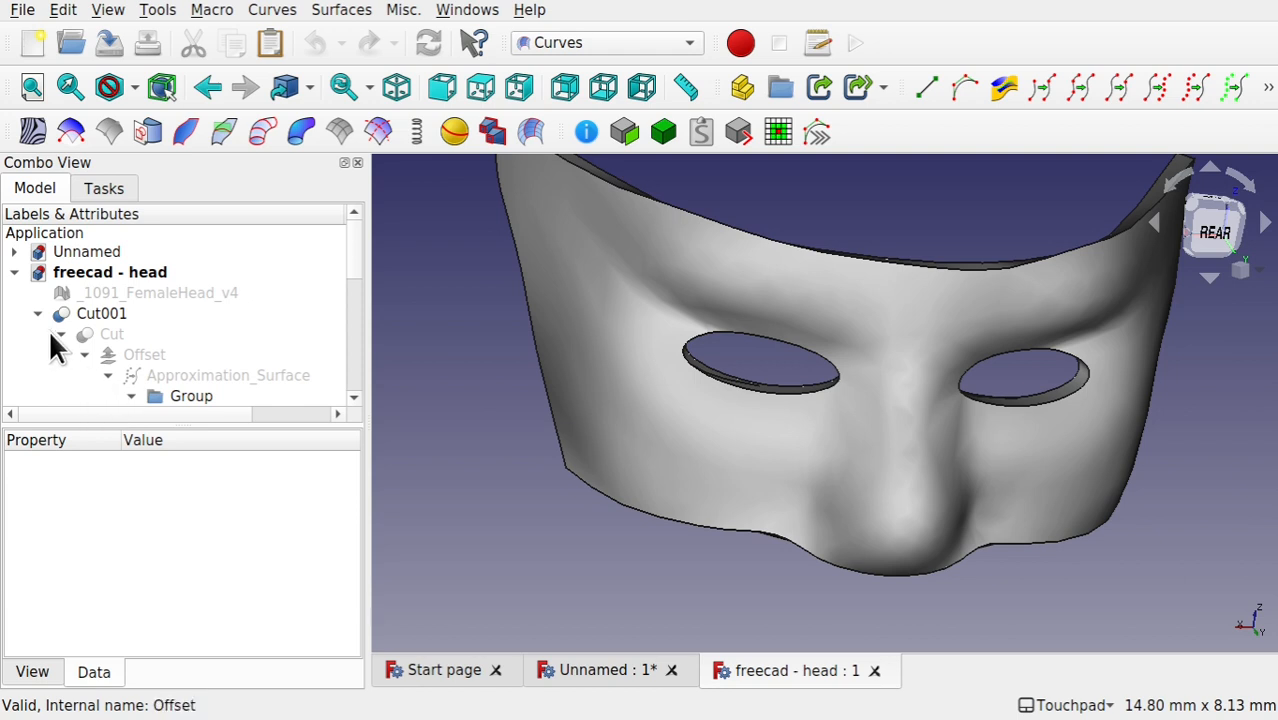
mouse_move(351, 262)
mouse_down()
mouse_move(359, 305)
mouse_move(343, 260)
mouse_up()
Step: Hide the finished mask Cut001 and show the Approximation_Surface it is built on
click(80, 316)
key(space)
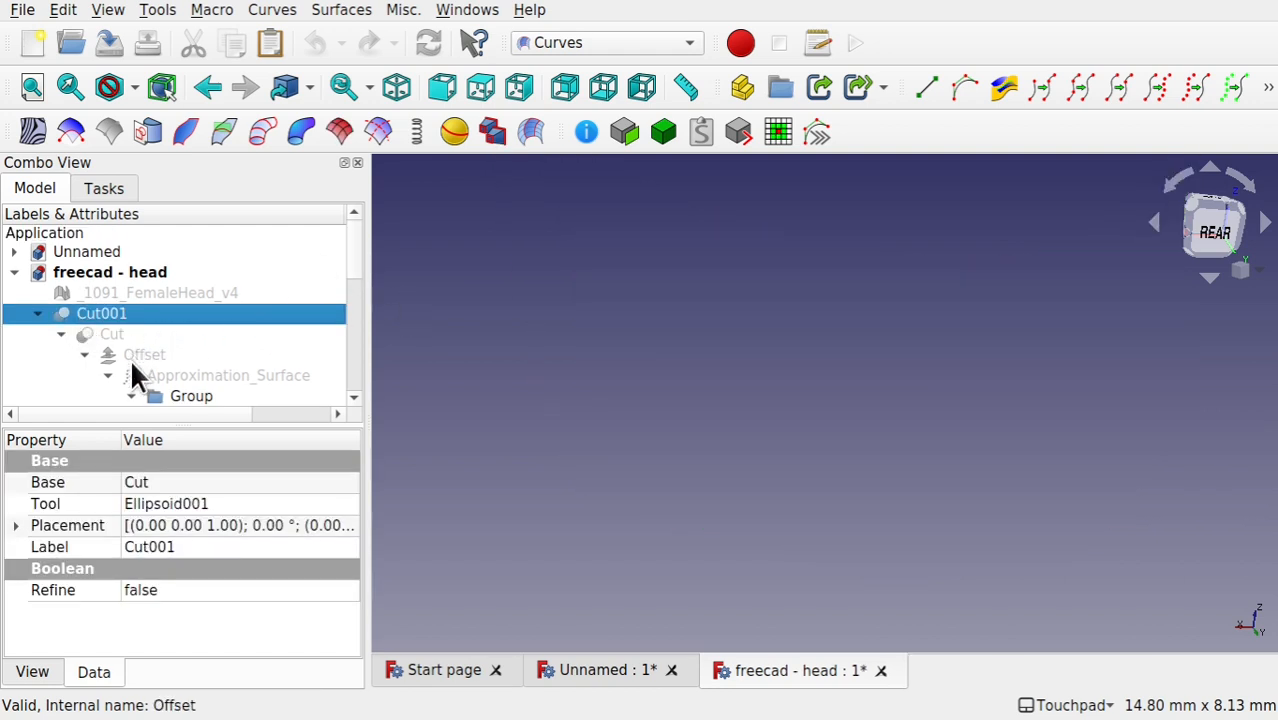
click(237, 376)
key(space)
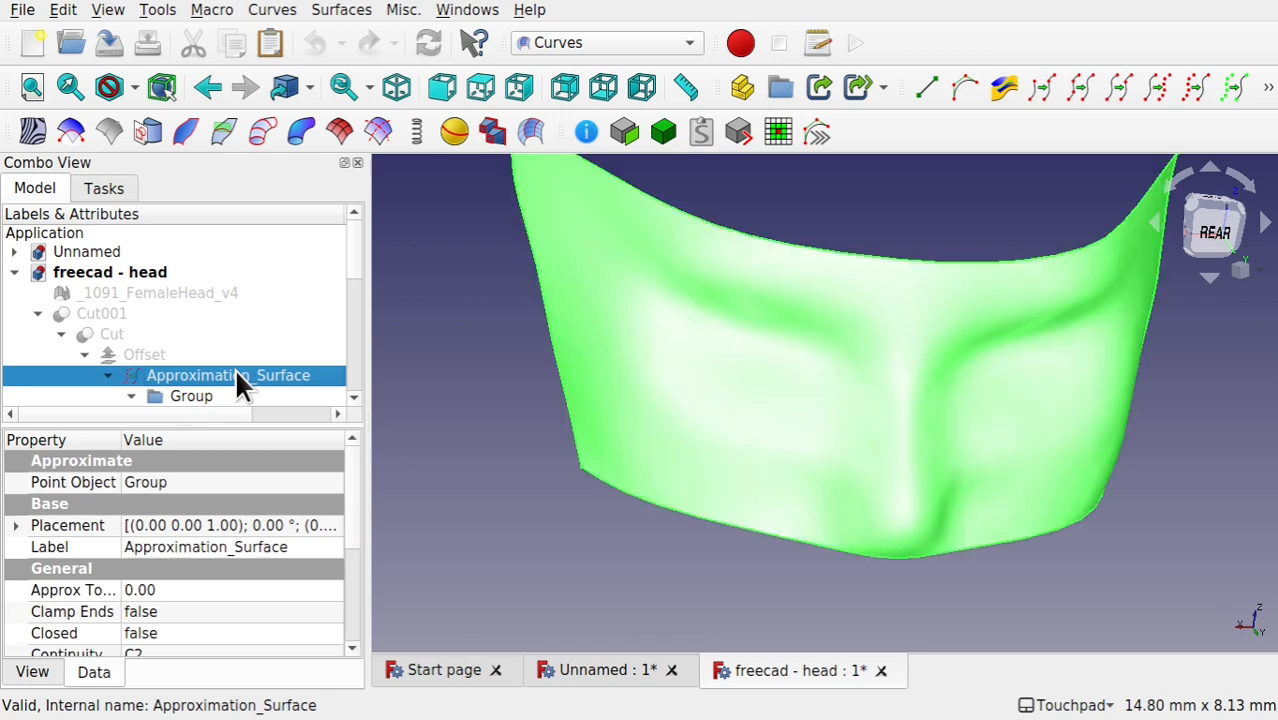
mouse_move(714, 347)
alt+mouse_down()
mouse_move(1059, 451)
mouse_move(745, 337)
mouse_move(706, 338)
alt+mouse_up()
click(616, 536)
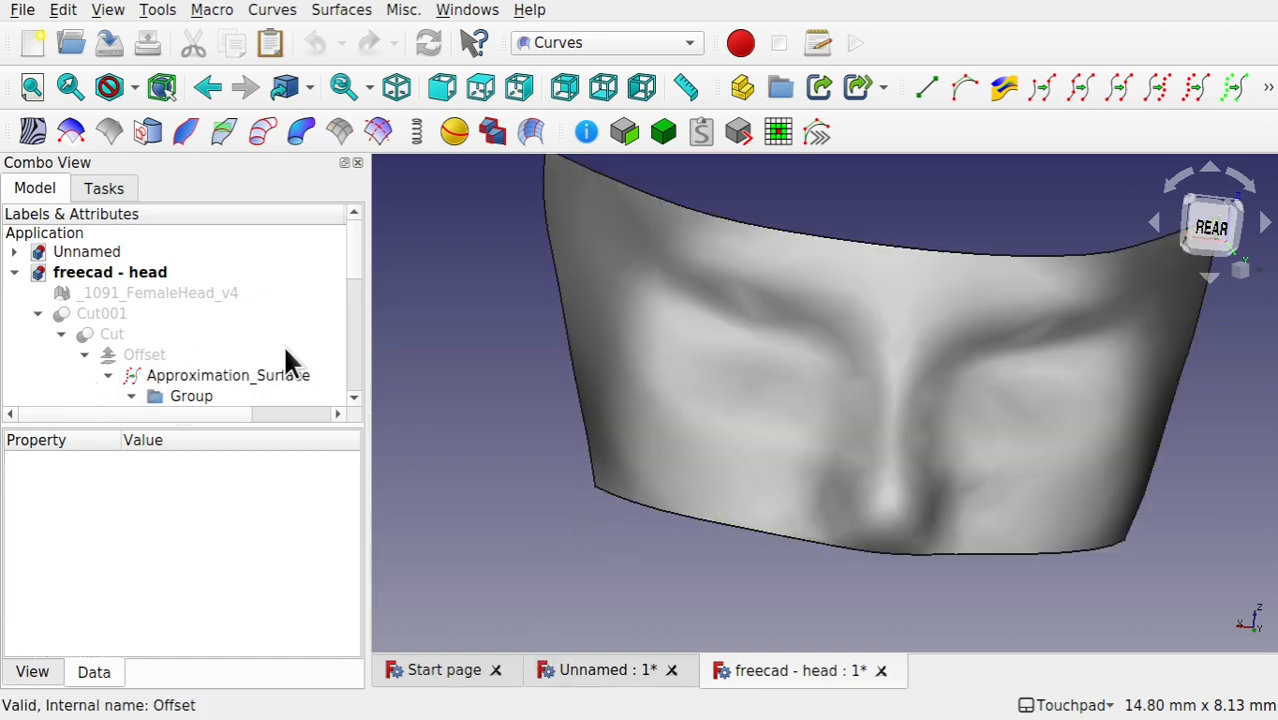
Step: Hide Approximation_Surface and show the points of Discretized_Edge and Discretized_Edge001 in its group
click(191, 392)
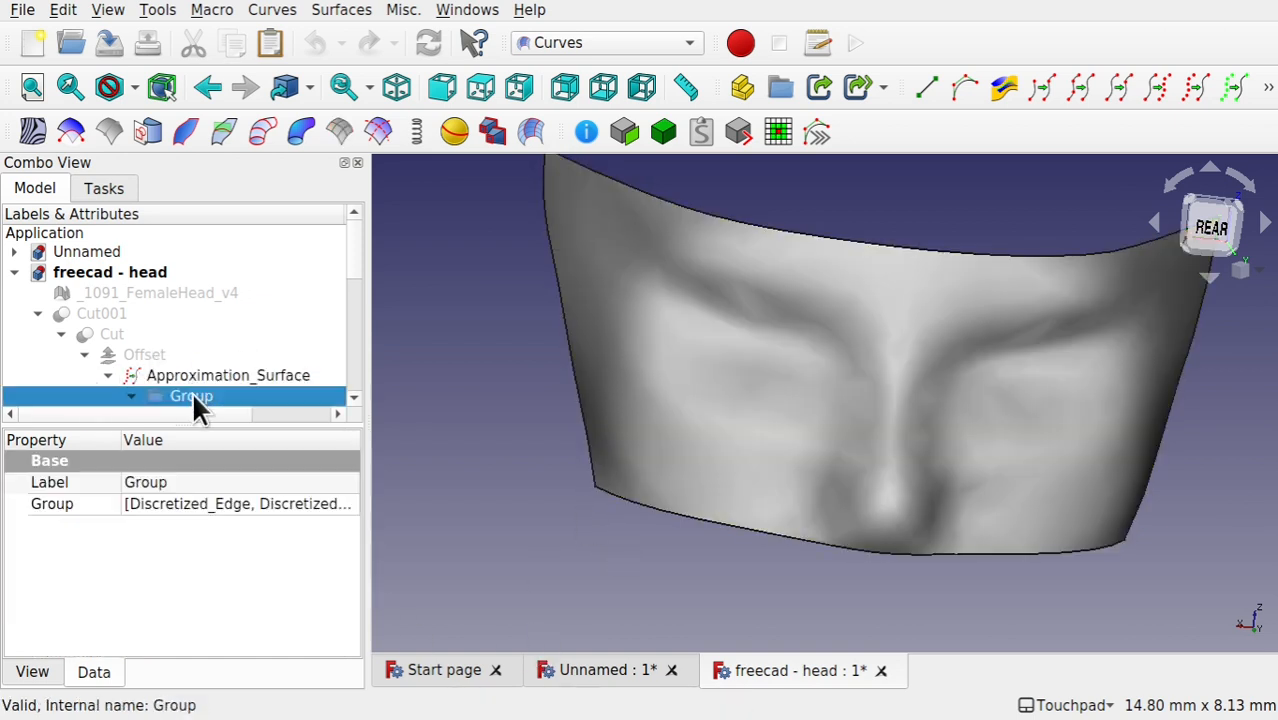
scroll(200, 371, down, 1)
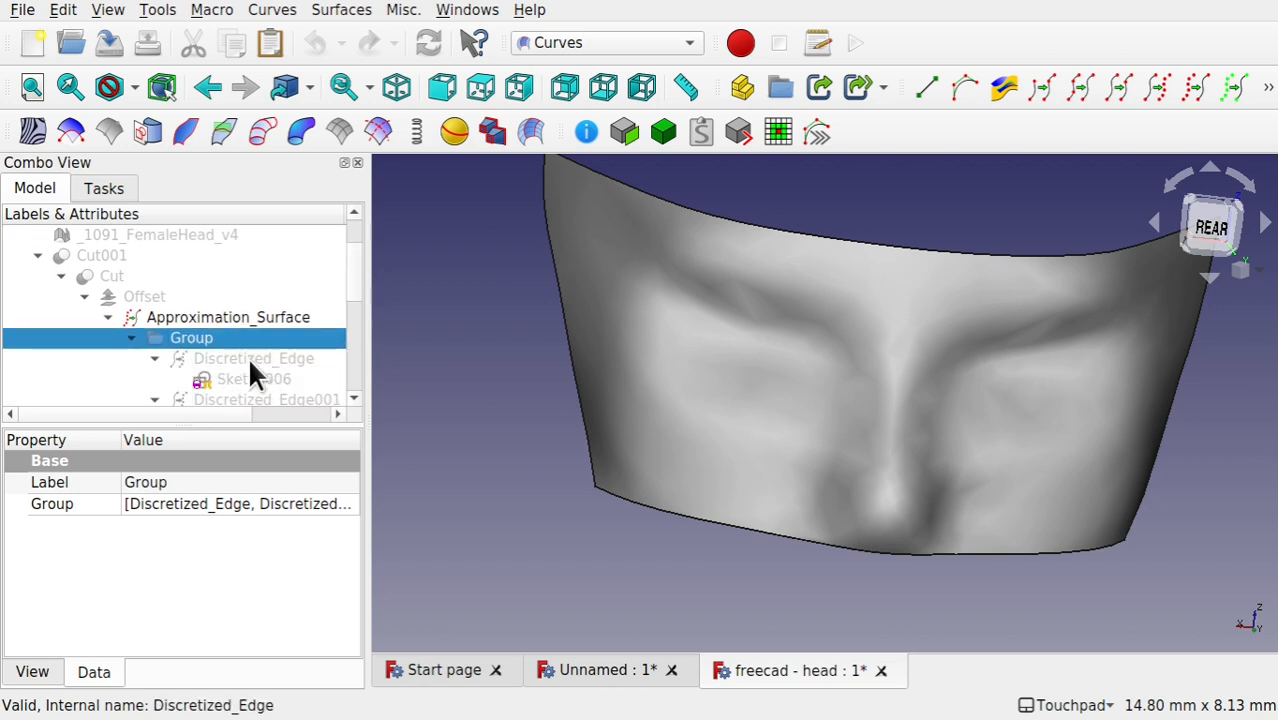
click(207, 317)
key(space)
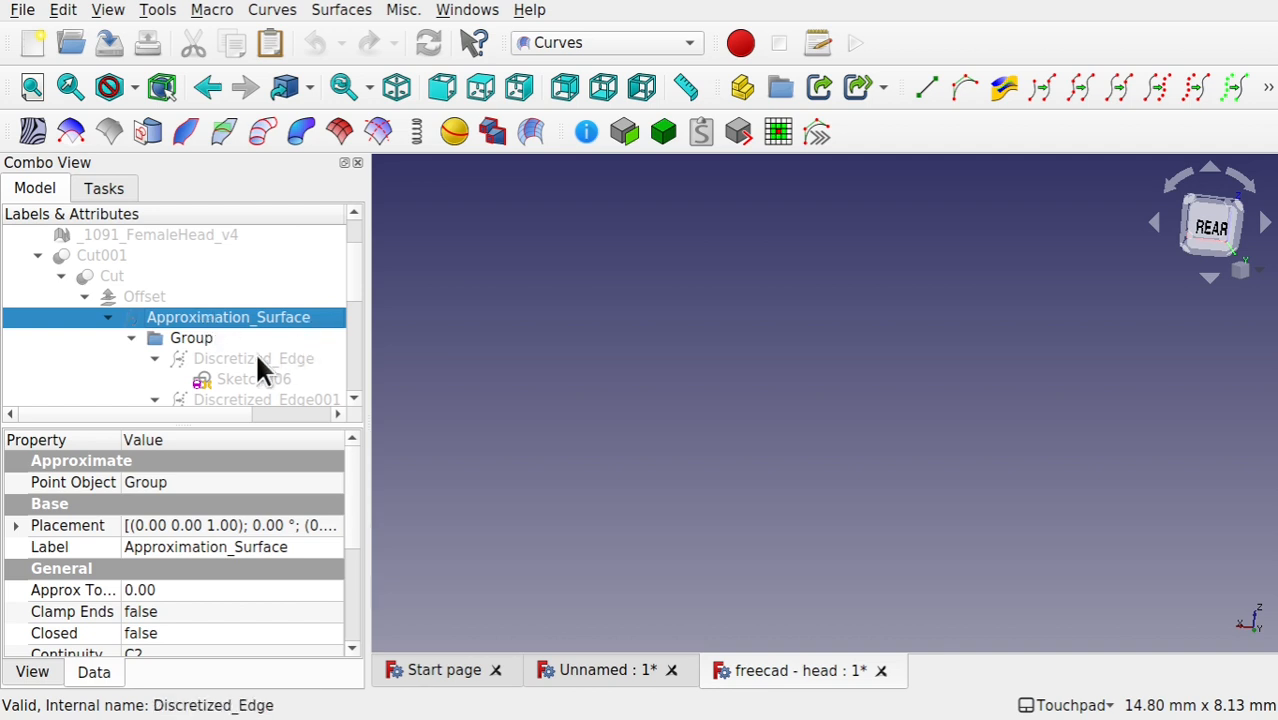
click(250, 360)
key(space)
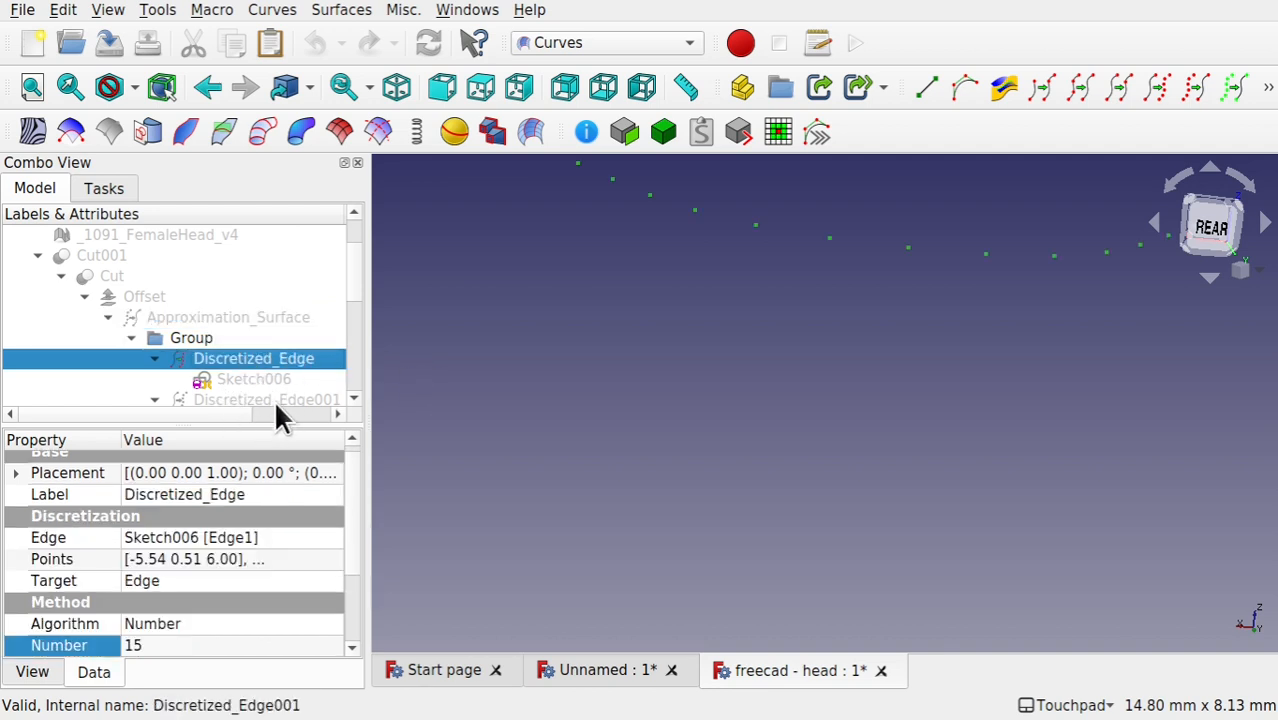
click(257, 399)
key(space)
scroll(285, 351, down, 1)
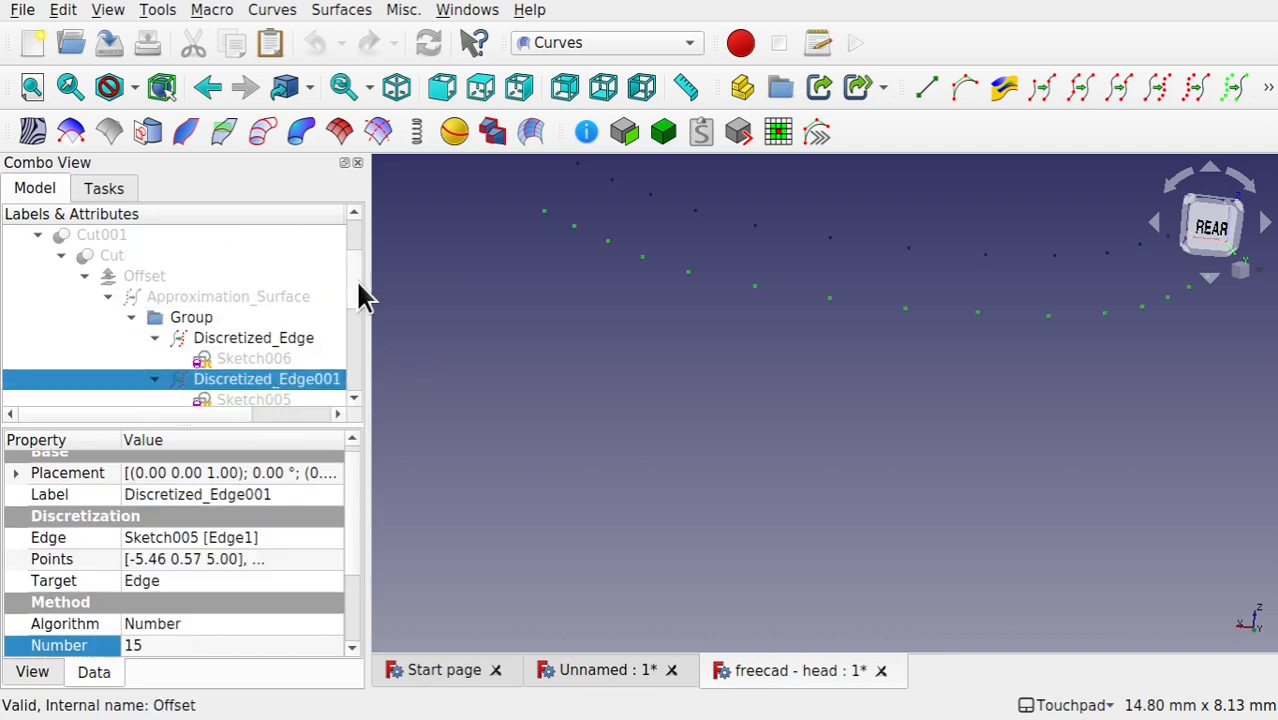
Step: Show the points of Discretized_Edge002, Discretized_Edge003, Discretized_Edge004 and Discretized_Edge005 in the group
scroll(360, 300, down, 2)
click(258, 338)
key(space)
click(295, 383)
key(space)
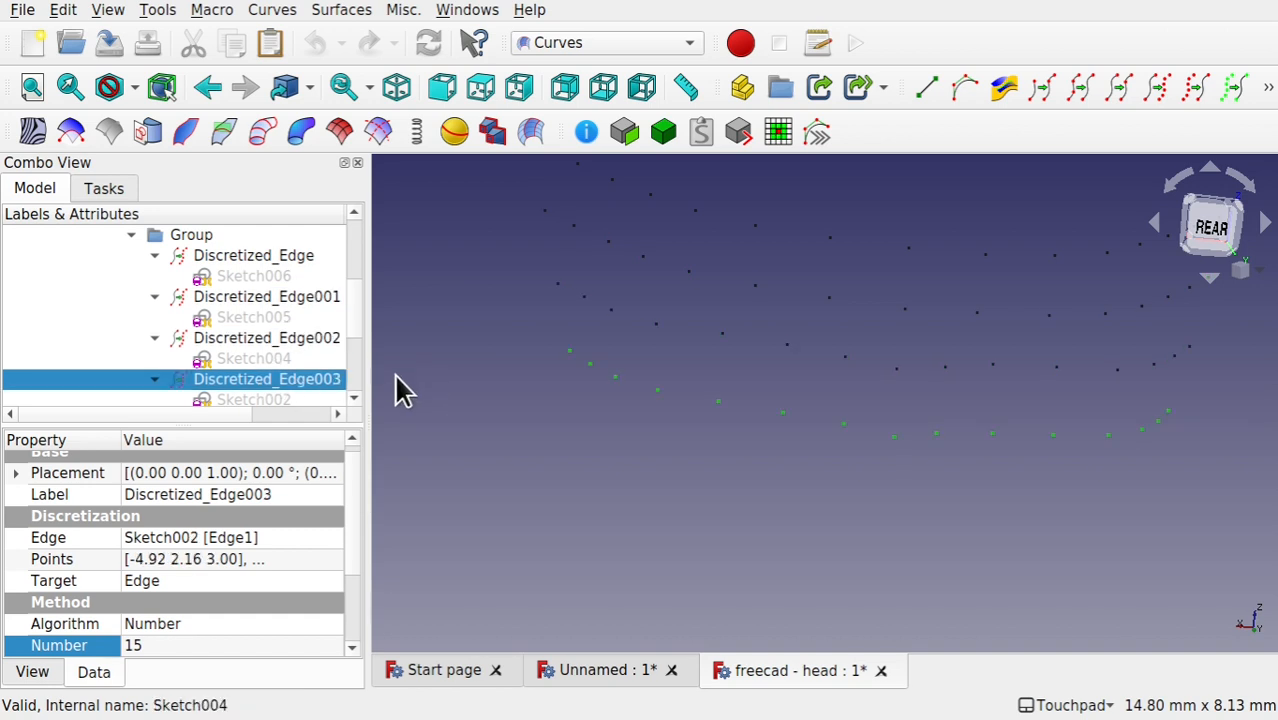
scroll(358, 360, down, 2)
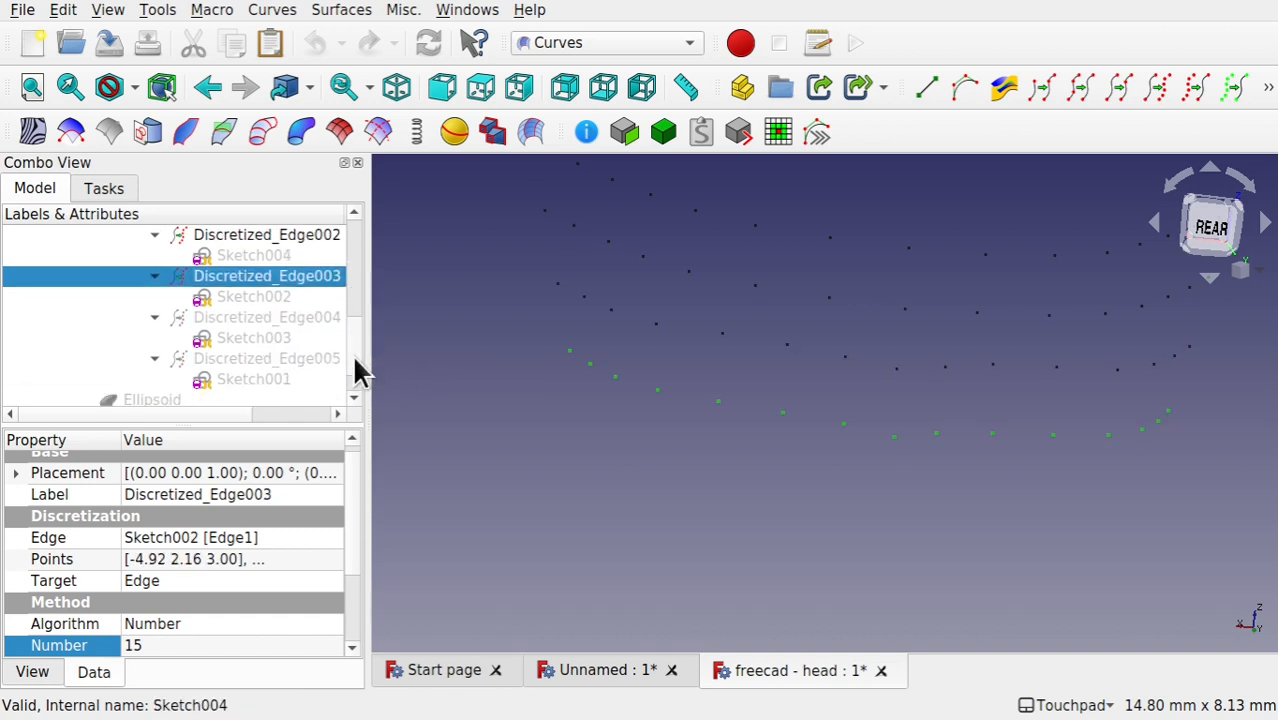
click(211, 357)
Step: Show the source curves Sketch001, Sketch003, Sketch002 and Sketch004 under their discretized edges
click(275, 379)
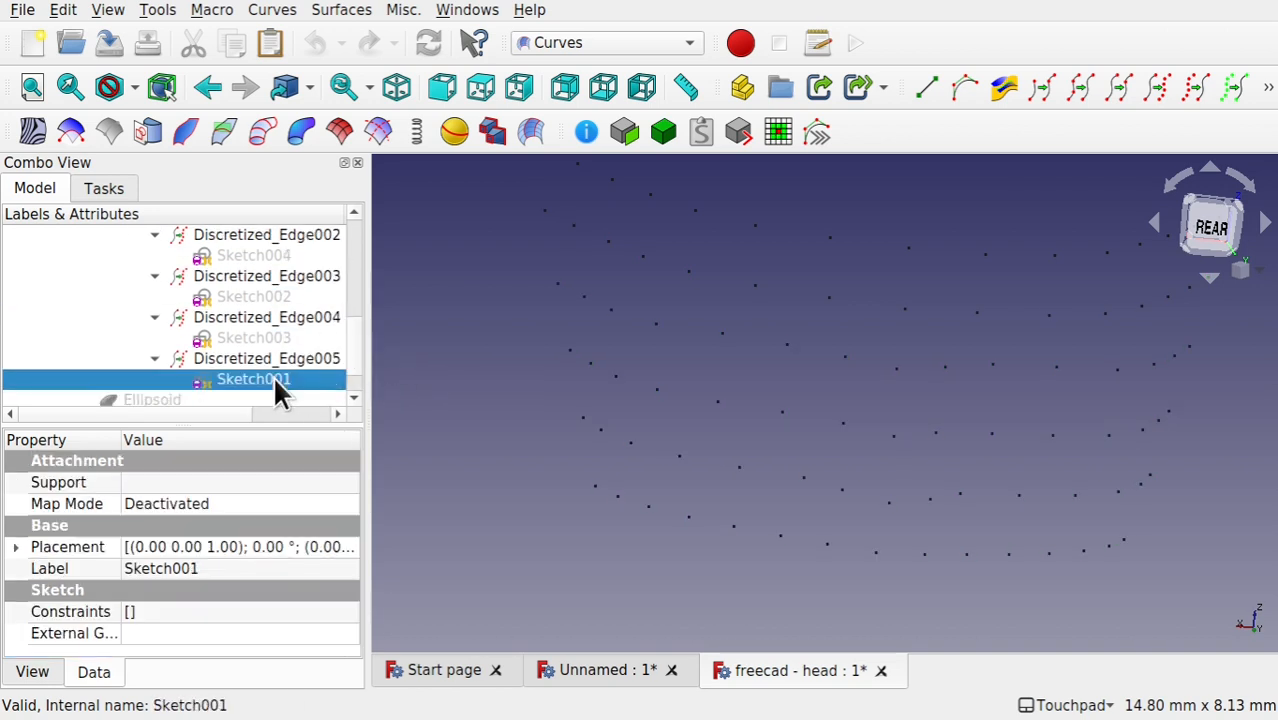
key(space)
click(254, 338)
key(space)
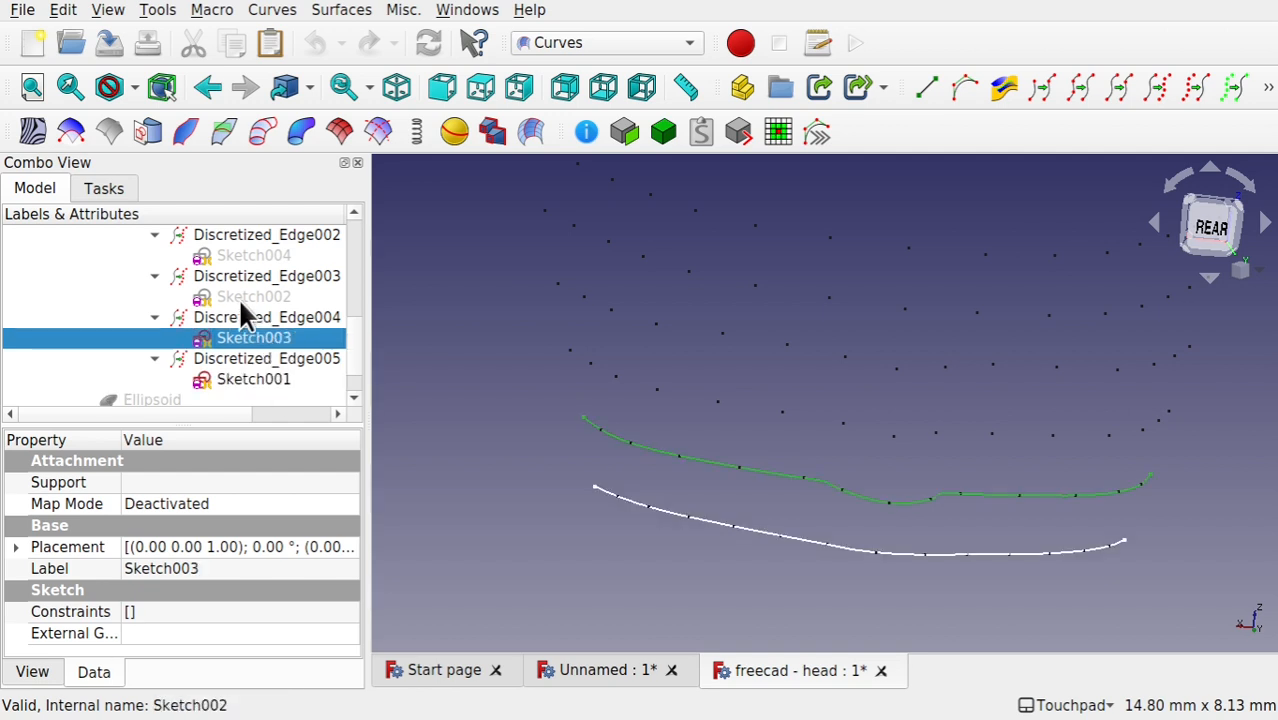
click(249, 297)
key(space)
click(285, 257)
key(space)
Step: Show the two remaining source curves, Sketch005 and Sketch006, under their discretized edges
scroll(354, 310, up, 1)
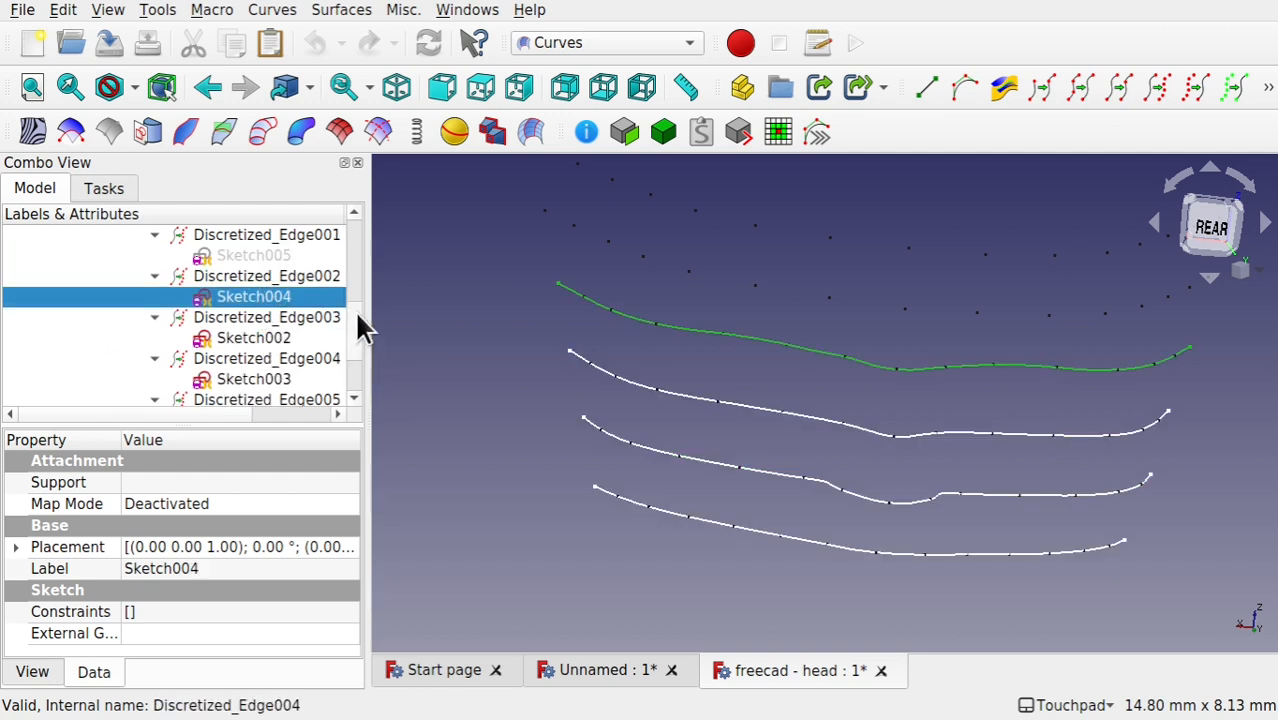
scroll(362, 327, up, 1)
click(268, 317)
key(space)
click(264, 277)
key(space)
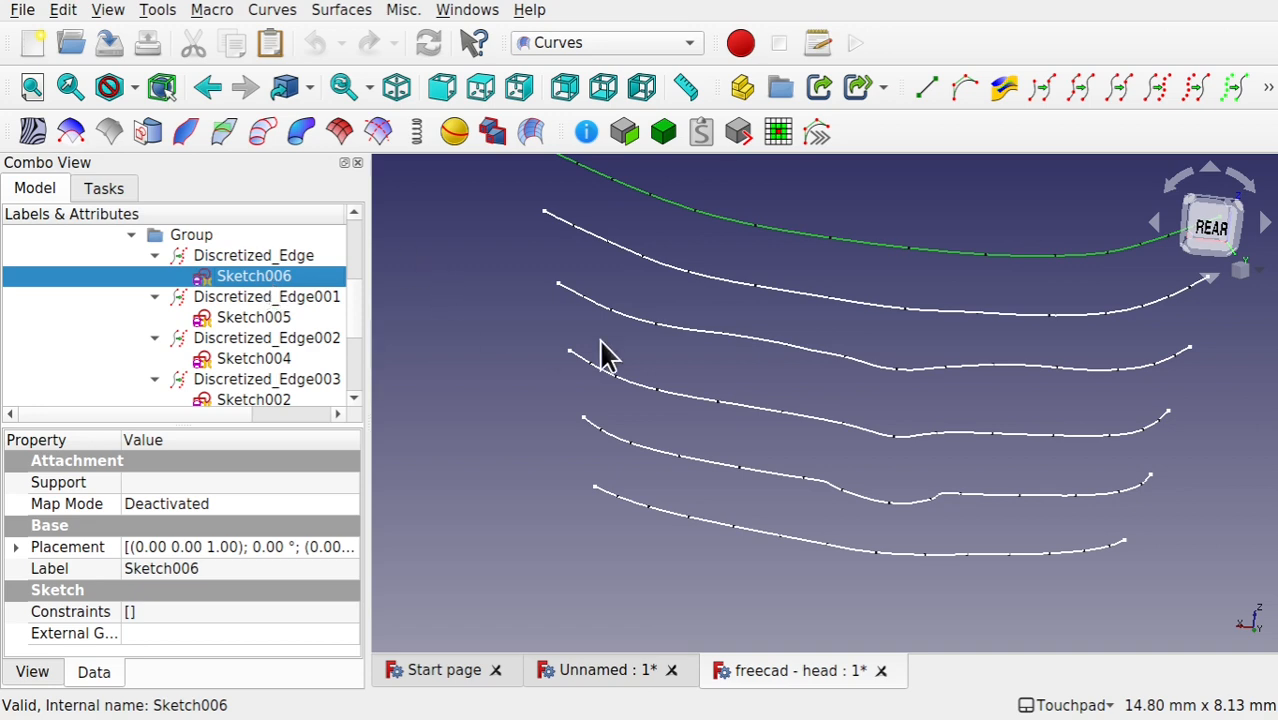
click(450, 344)
mouse_move(590, 318)
alt+mouse_down()
mouse_move(794, 348)
mouse_move(639, 297)
mouse_move(602, 314)
mouse_move(642, 305)
mouse_move(640, 320)
alt+mouse_up()
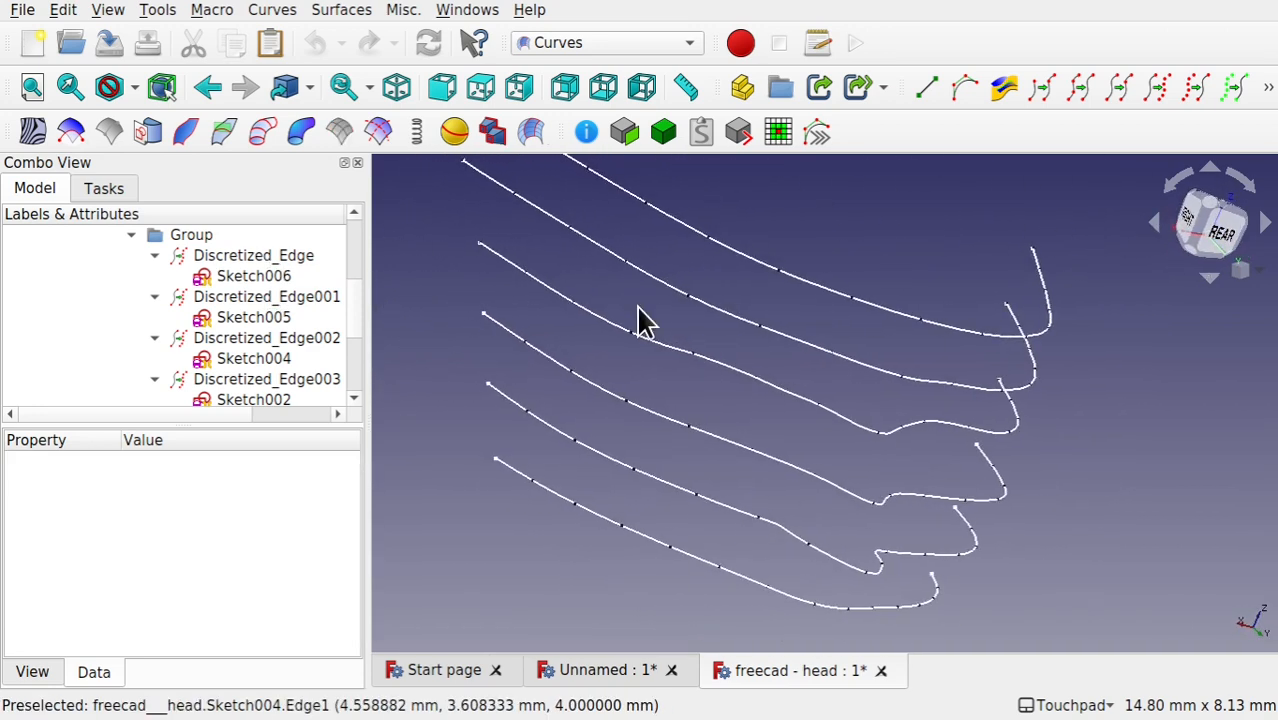
Step: Check the number of discretization points of Discretized_Edge001 and Discretized_Edge002, and examine the group that holds them
scroll(352, 310, up, 2)
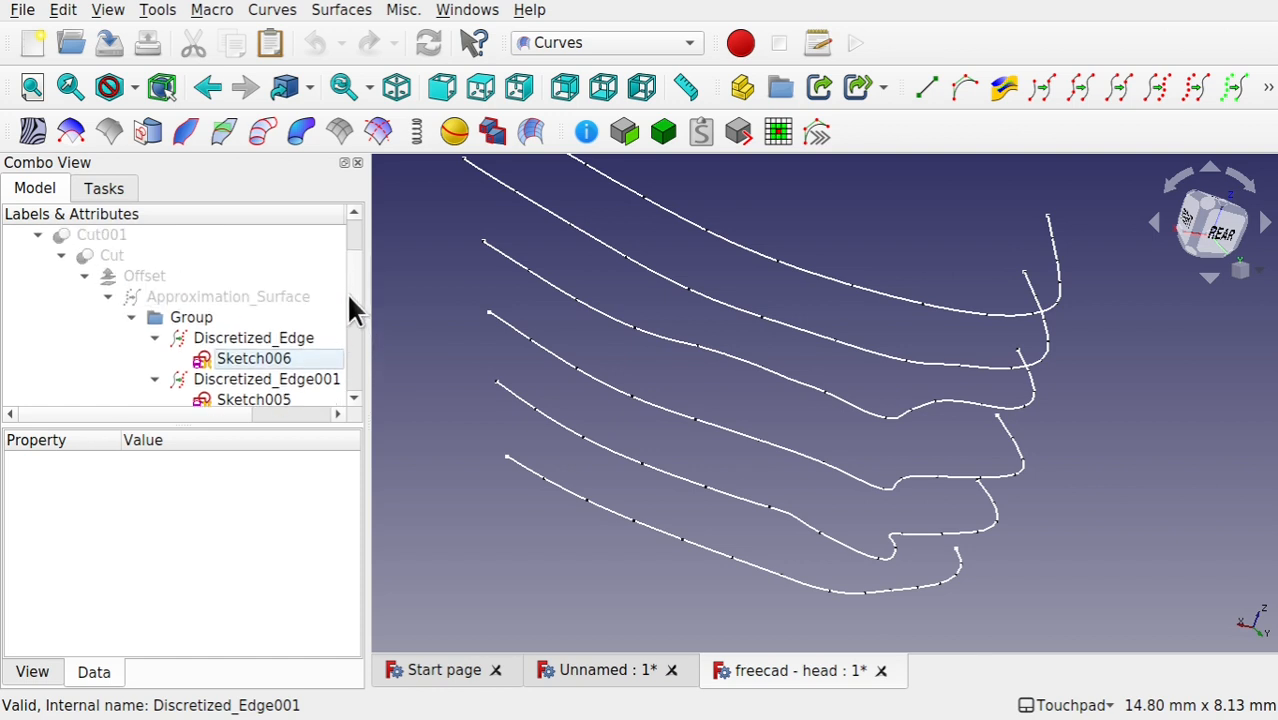
scroll(352, 315, down, 3)
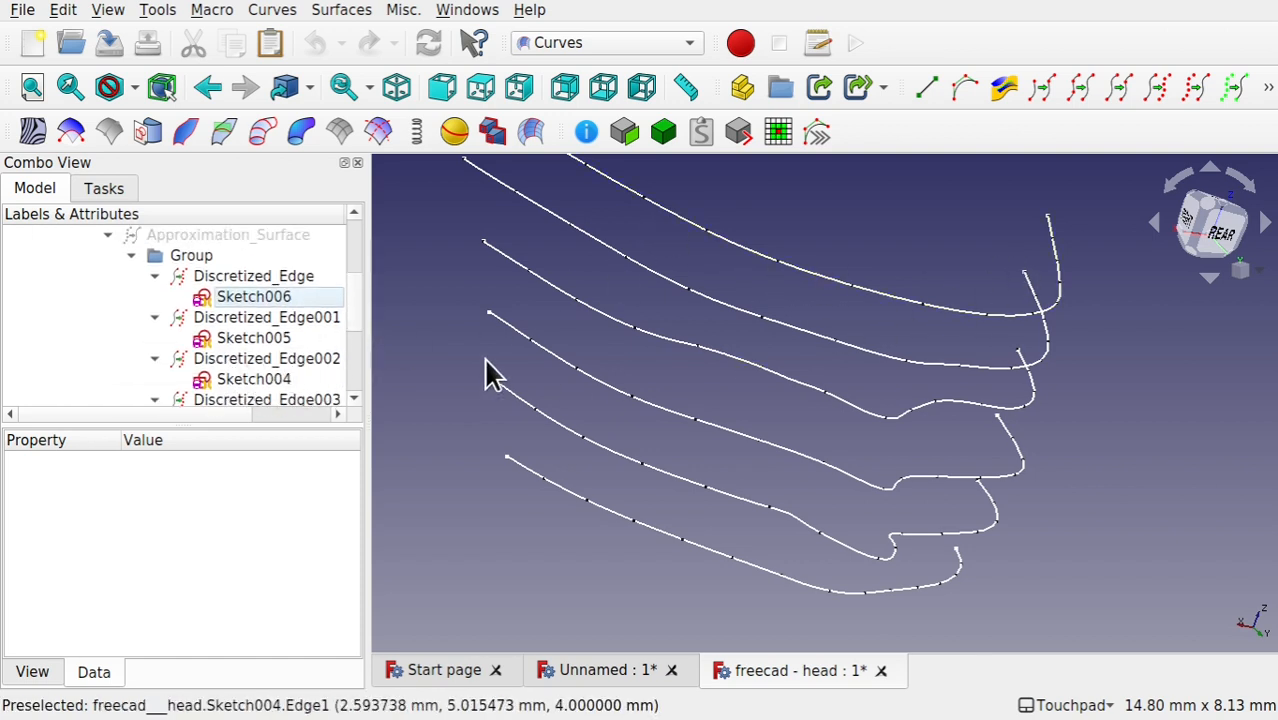
click(273, 316)
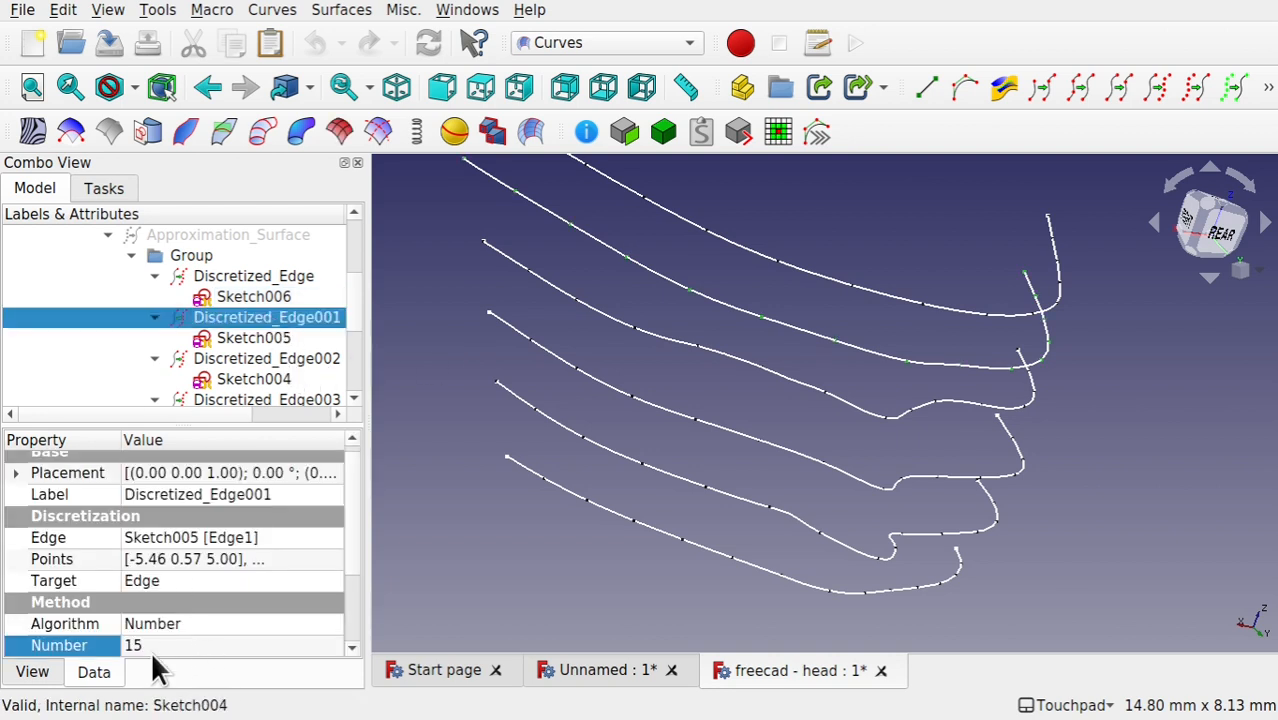
click(275, 357)
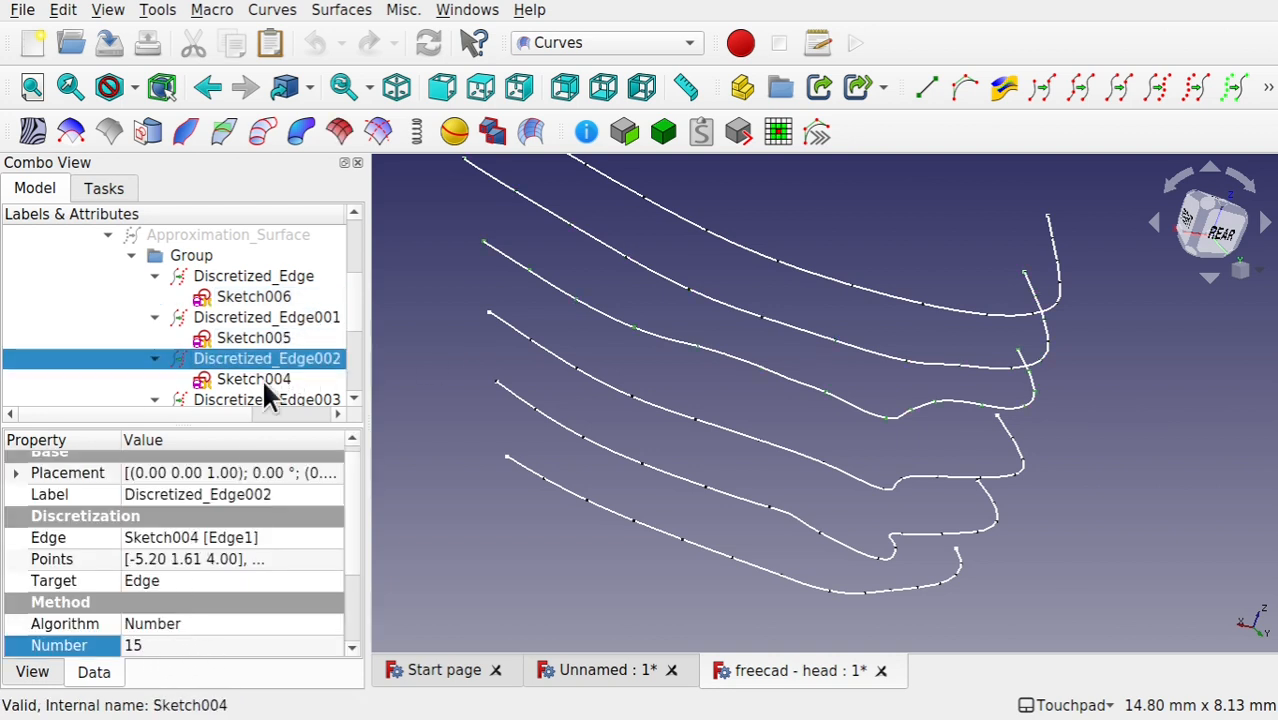
click(342, 308)
scroll(357, 294, up, 2)
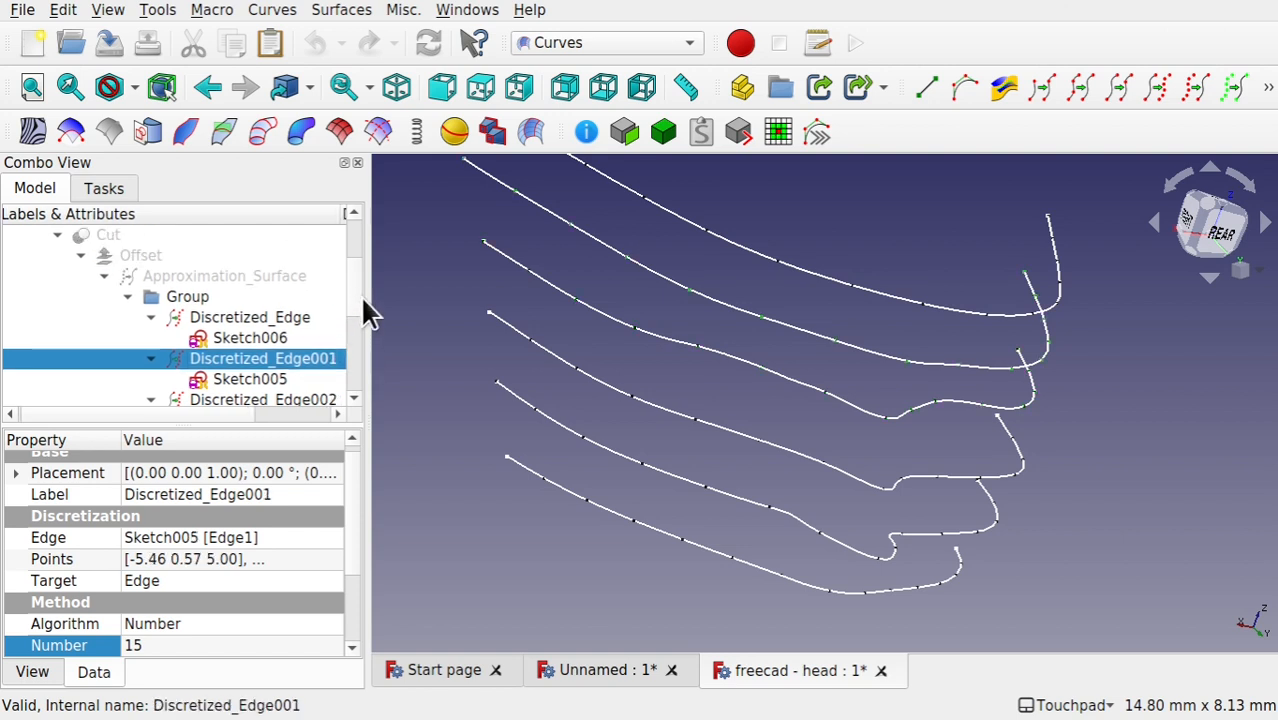
click(187, 297)
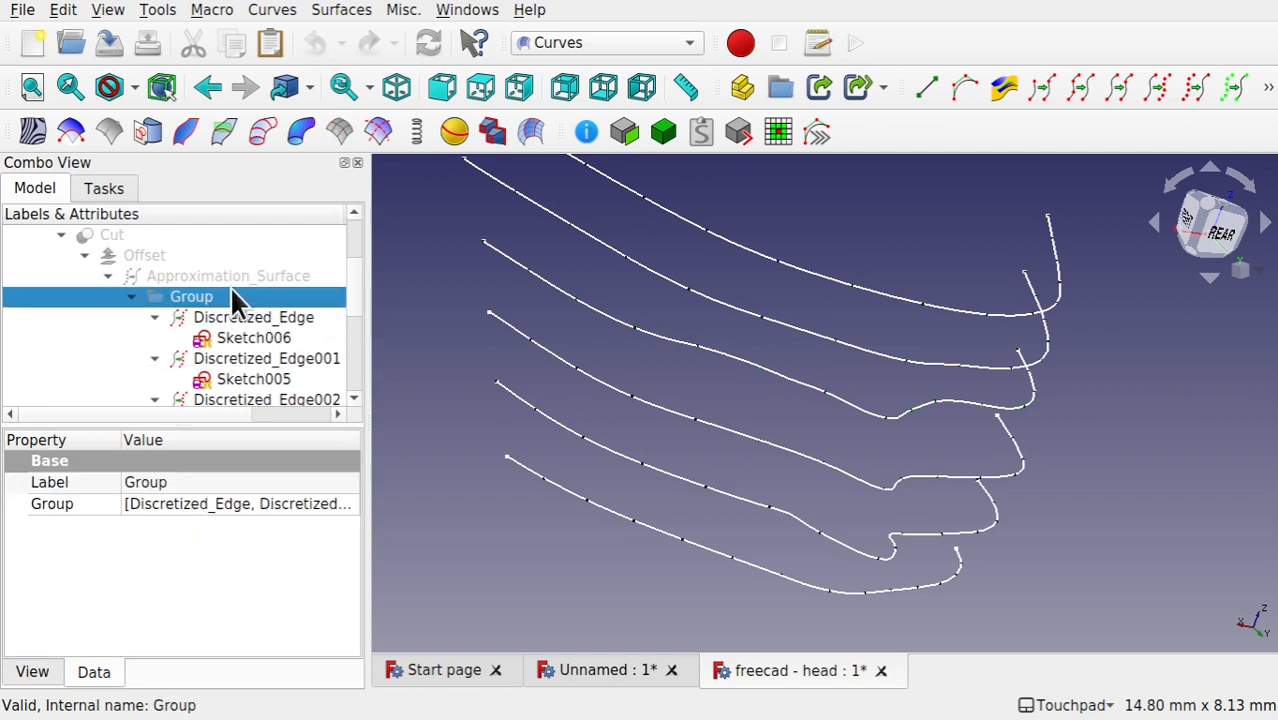
Step: Display Approximation_Surface over its source curves, and replace it with the Offset solid built on it
click(227, 279)
key(space)
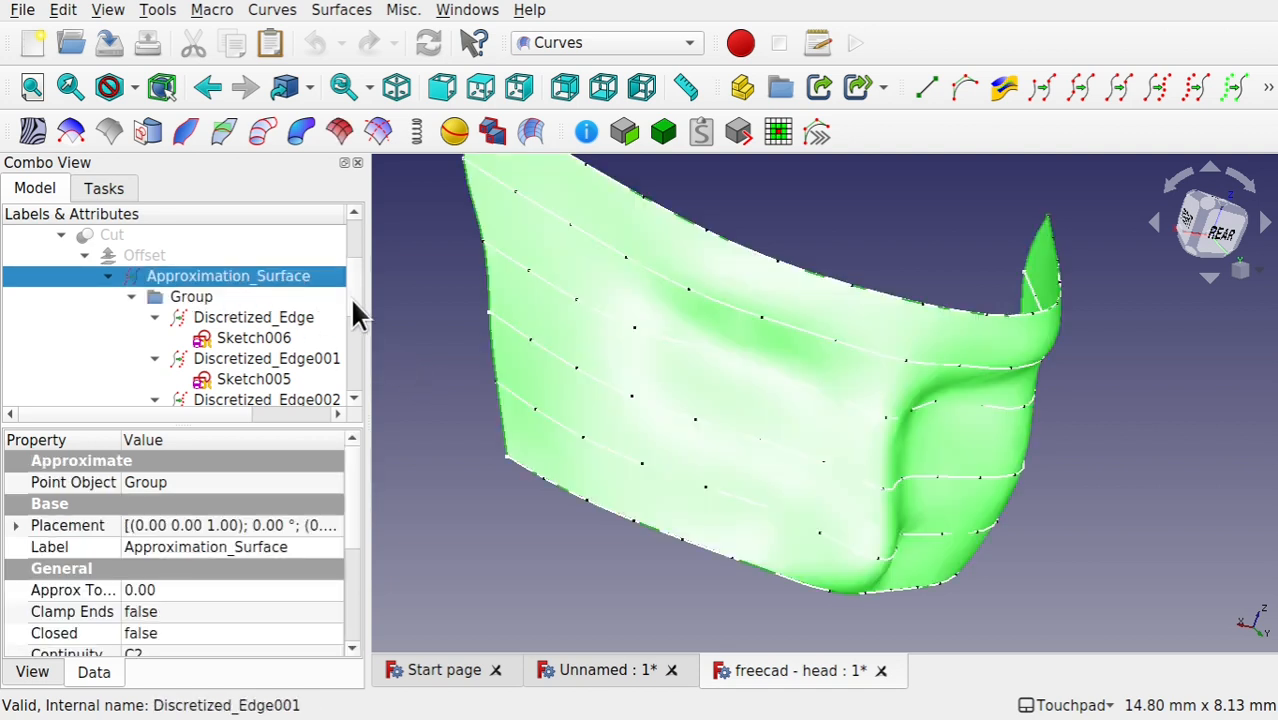
scroll(349, 321, down, 1)
scroll(355, 350, down, 2)
scroll(354, 320, up, 4)
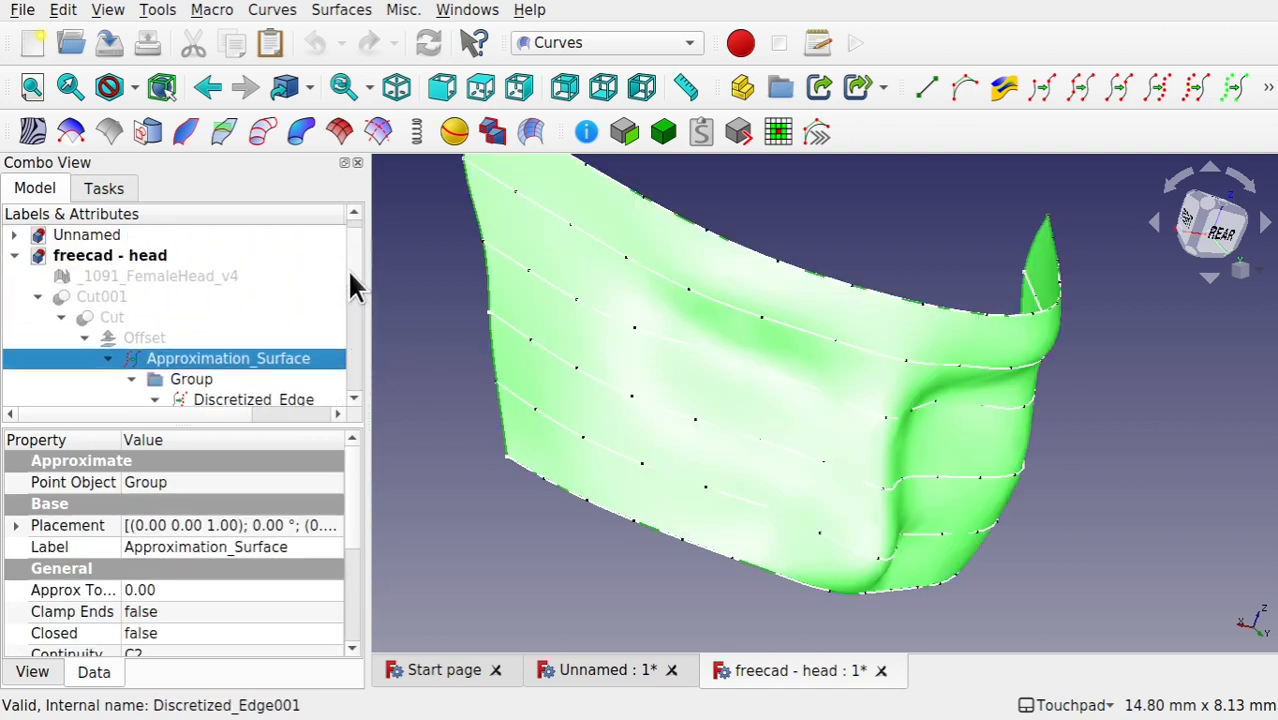
click(141, 340)
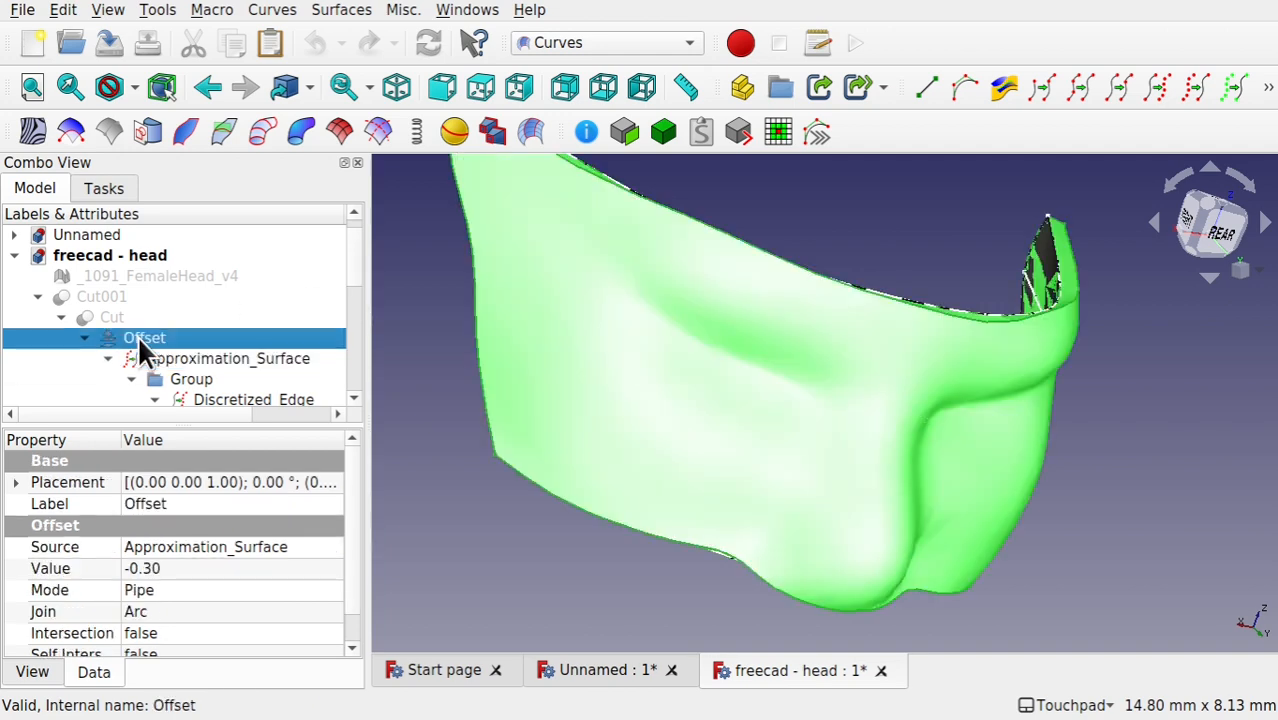
click(195, 358)
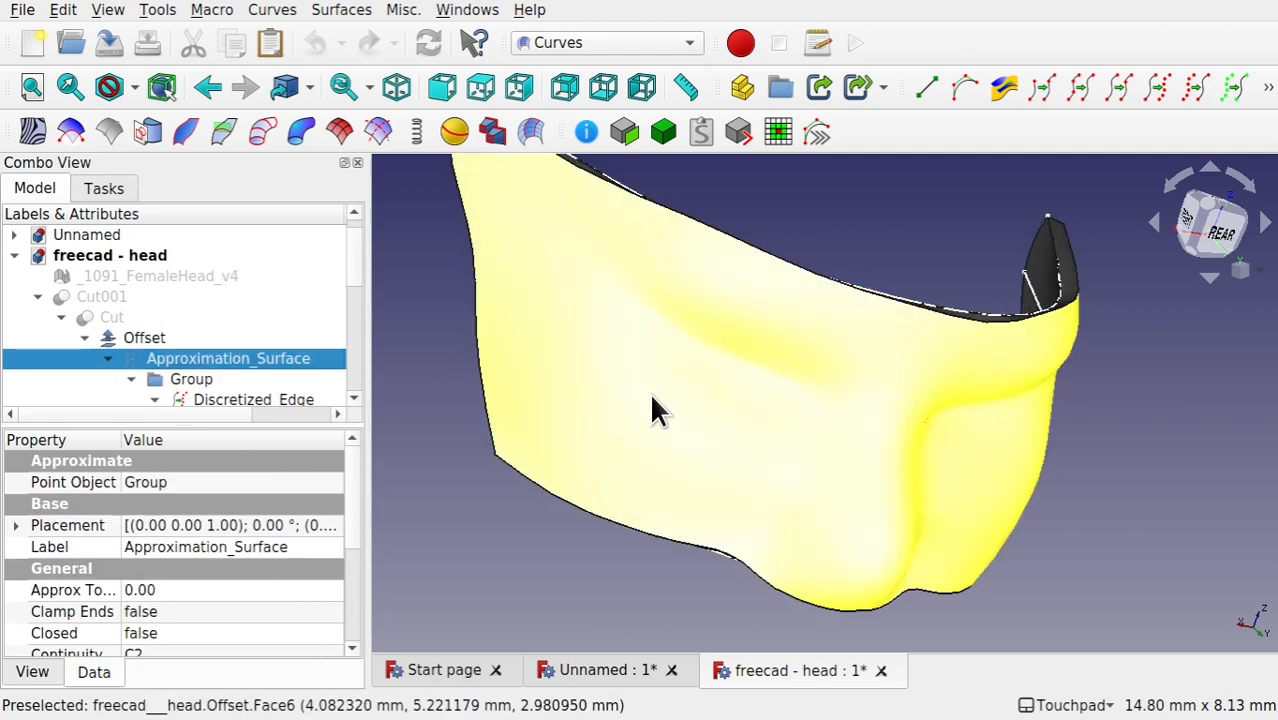
alt+drag(676, 354, 600, 354)
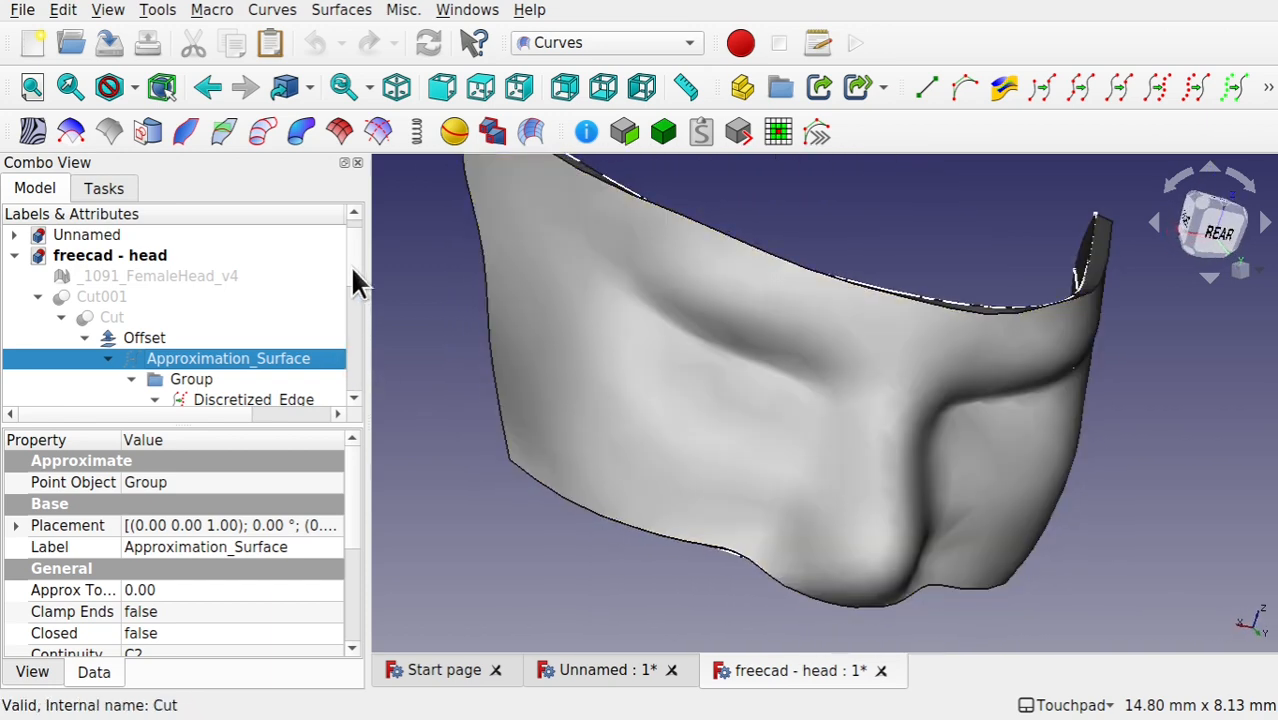
drag(352, 267, 368, 389)
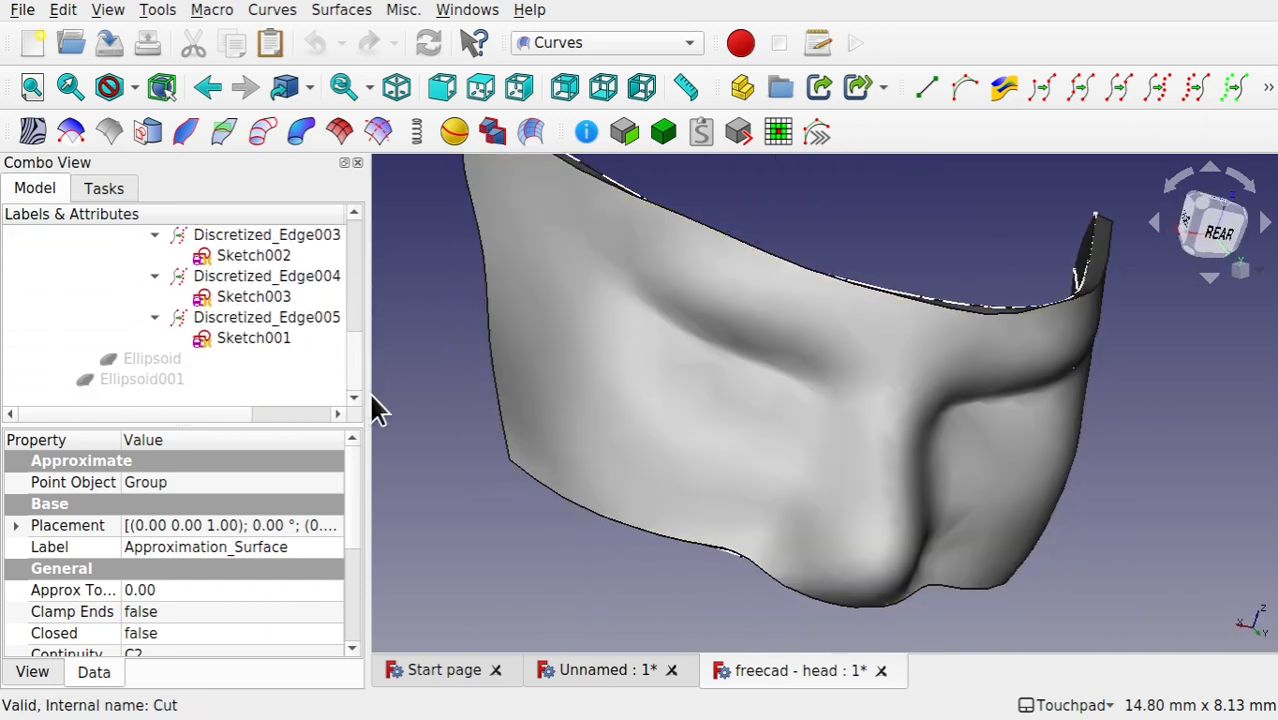
Step: Display Ellipsoid and Ellipsoid001, the cutting bodies for the two eye holes, together with the Offset solid
click(165, 360)
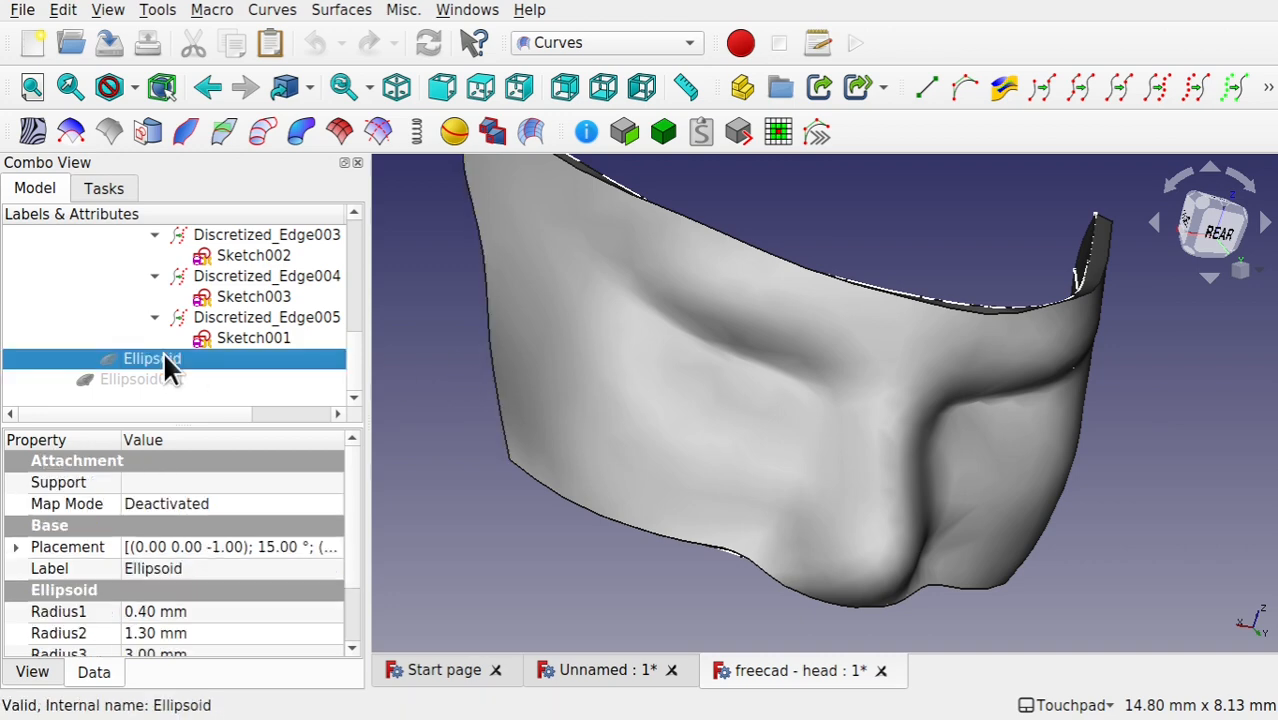
key(space)
click(150, 382)
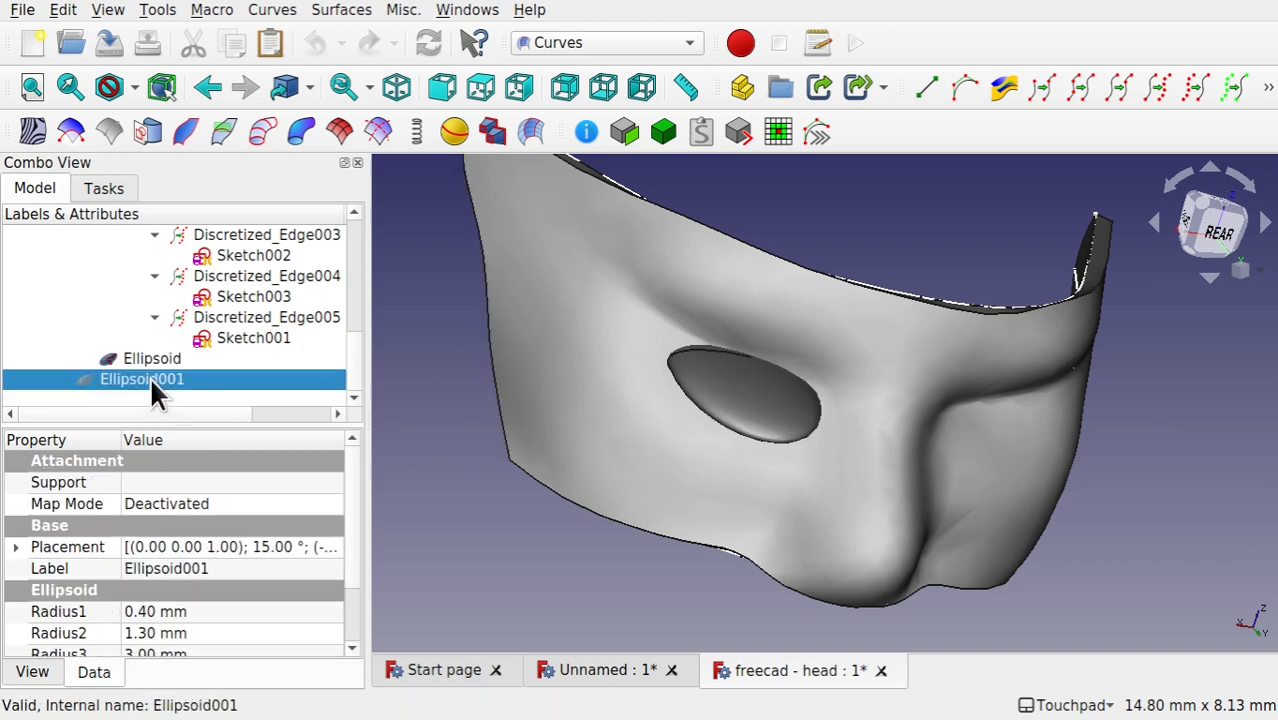
key(space)
shift+drag(645, 225, 662, 279)
Step: Show the Cut result that subtracts Ellipsoid from the mask, and hide the Offset solid
drag(355, 350, 347, 262)
click(112, 278)
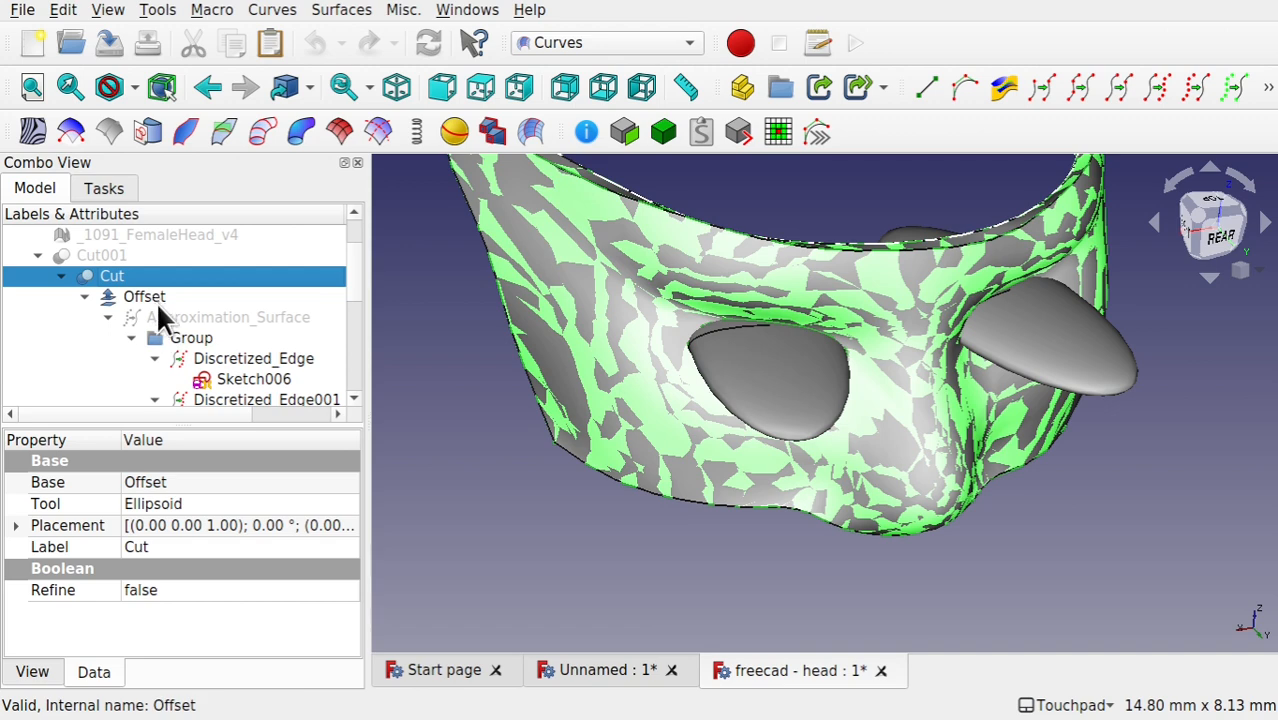
click(156, 300)
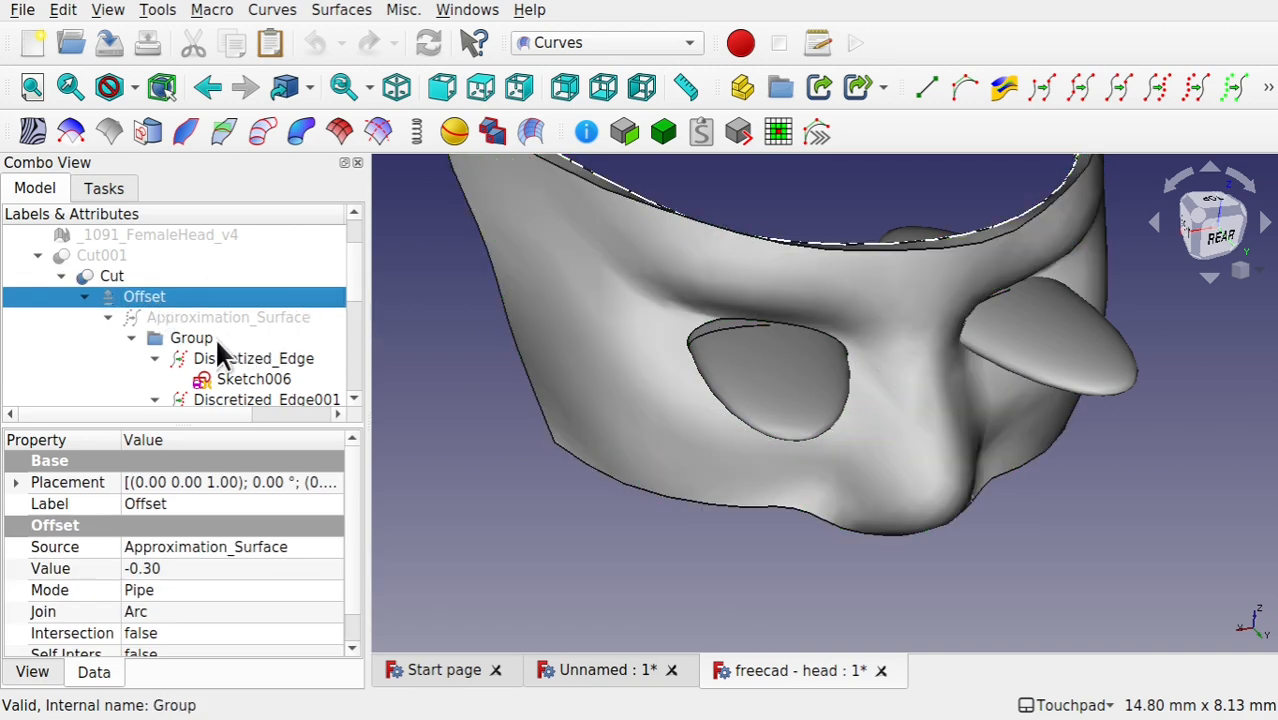
Step: Hide Ellipsoid and Ellipsoid001 so that only the mask with its first eye hole is displayed
drag(351, 282, 347, 369)
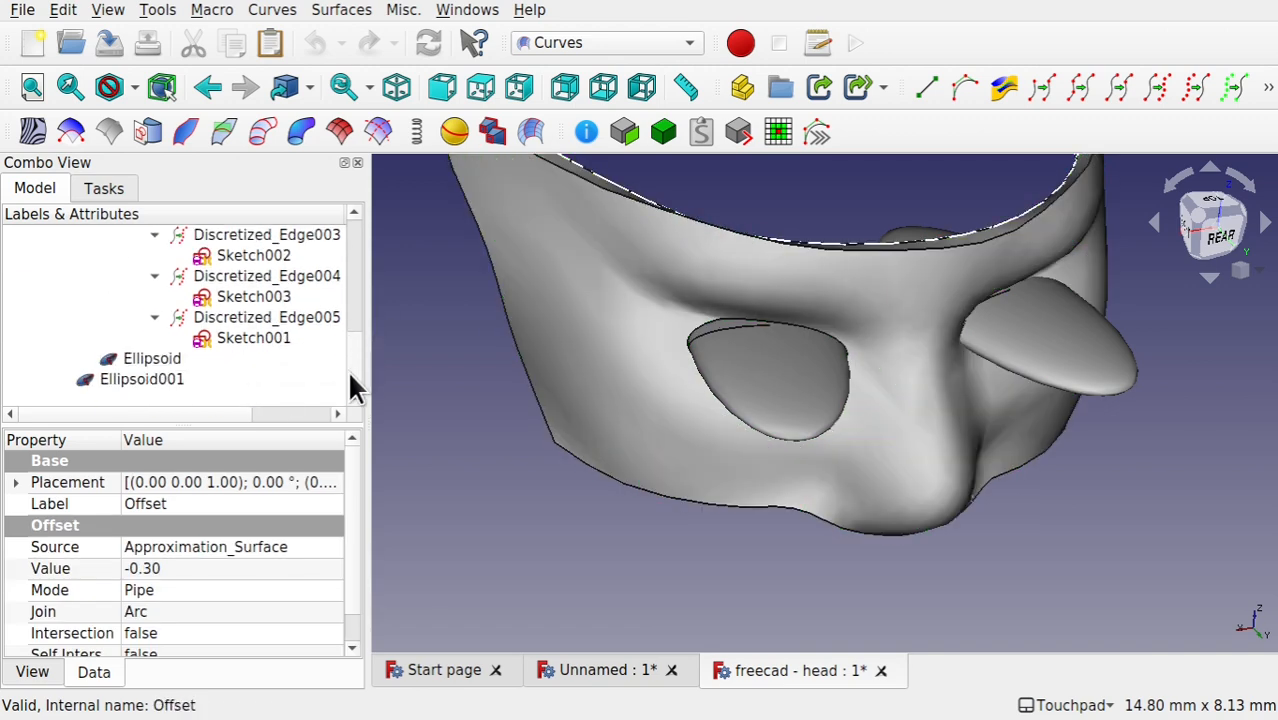
click(139, 356)
key(space)
click(141, 376)
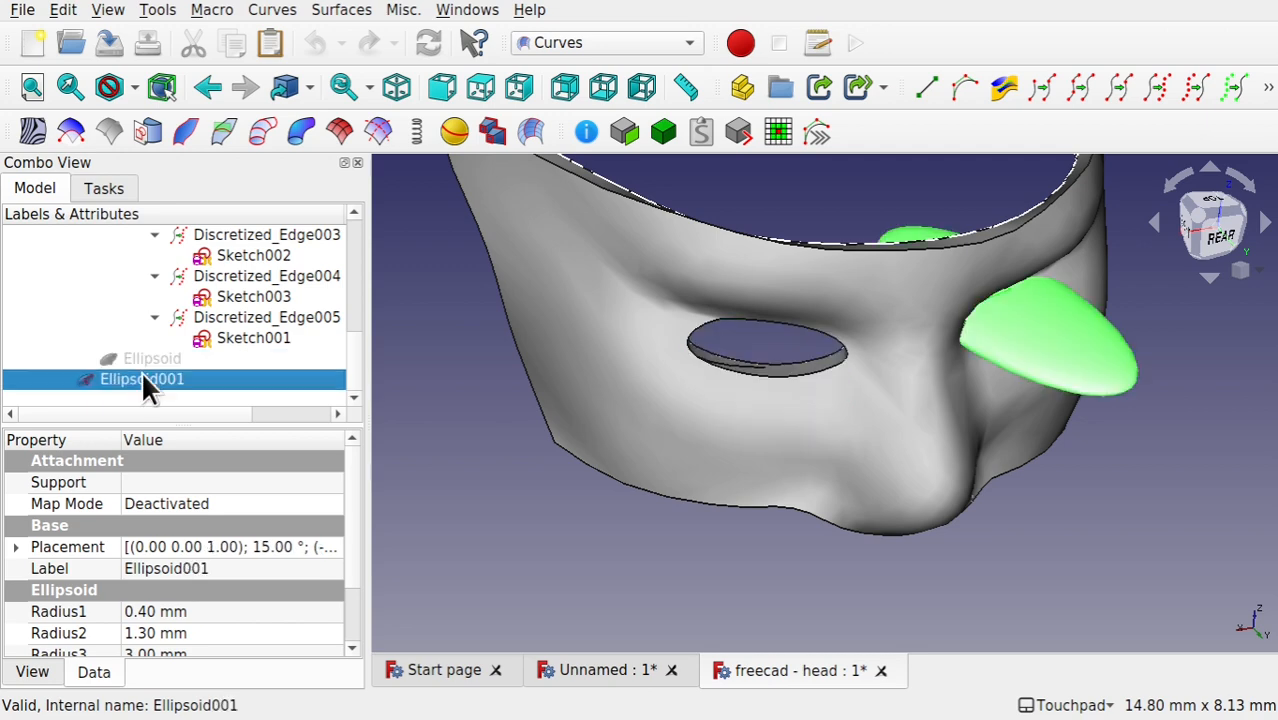
key(space)
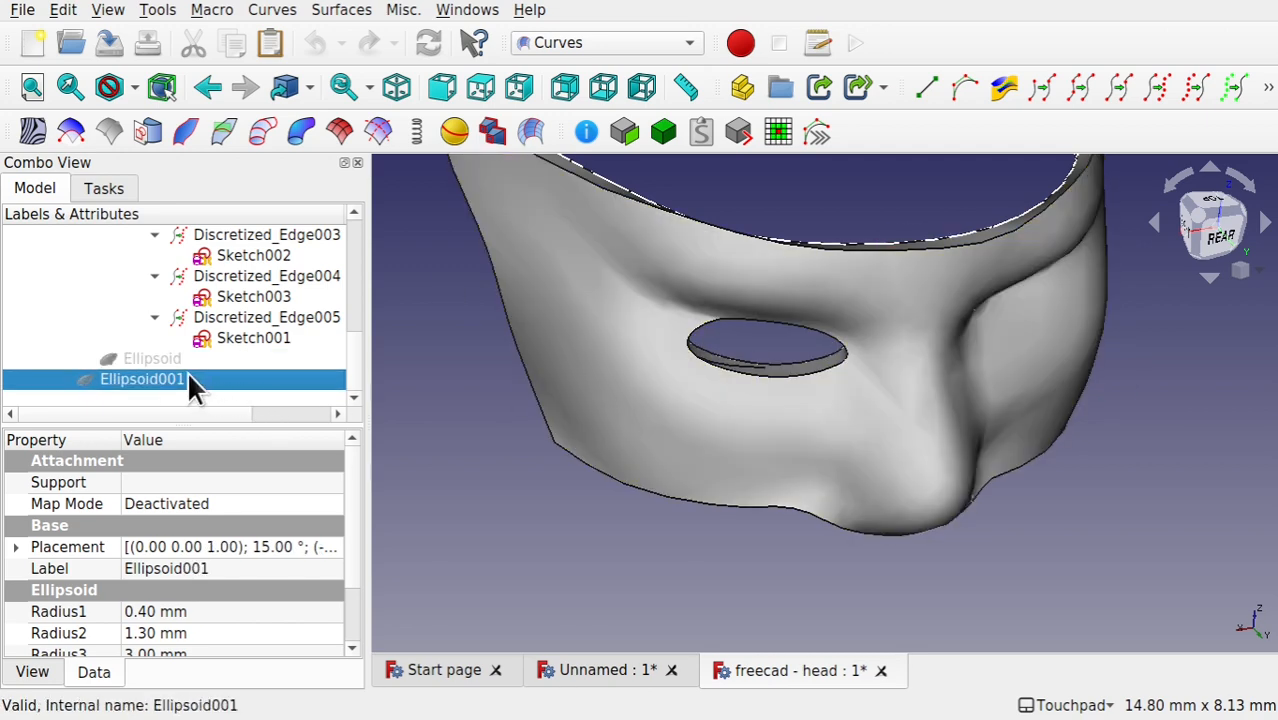
alt+drag(710, 372, 801, 370)
Step: Show Cut001 in place of Cut and examine the mask with both eye holes from several angles
drag(347, 354, 345, 258)
click(100, 297)
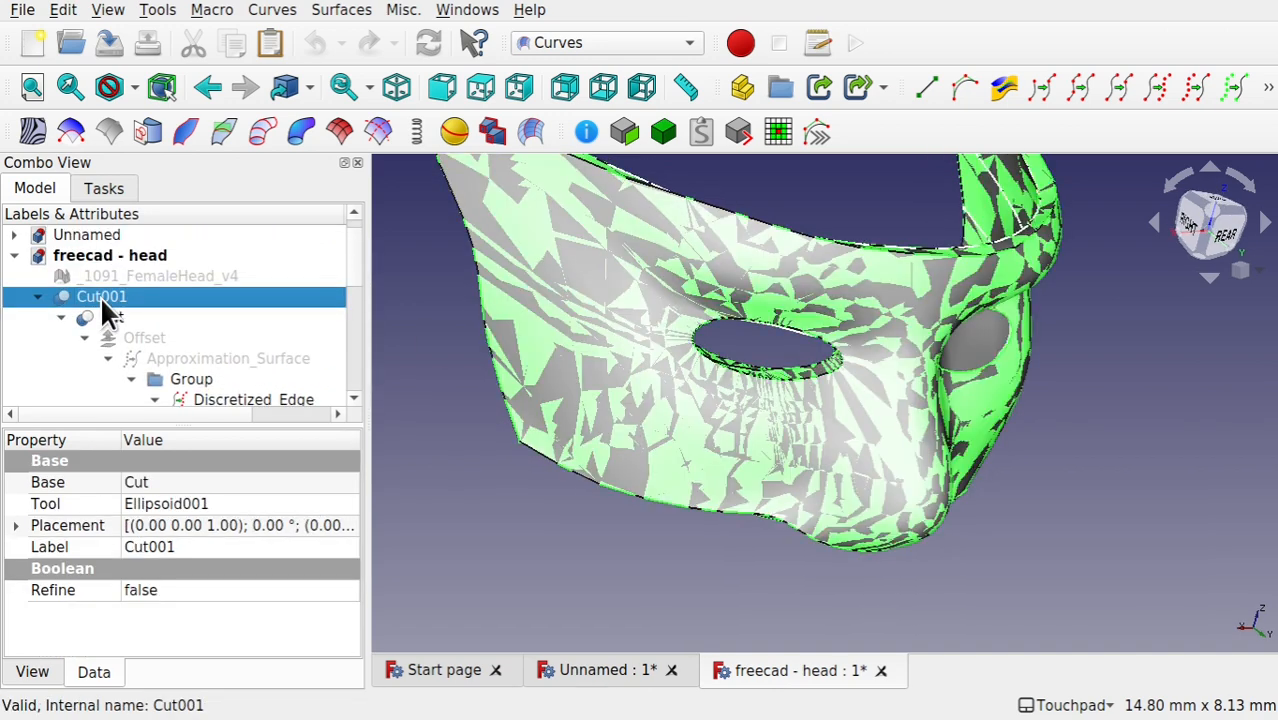
click(119, 316)
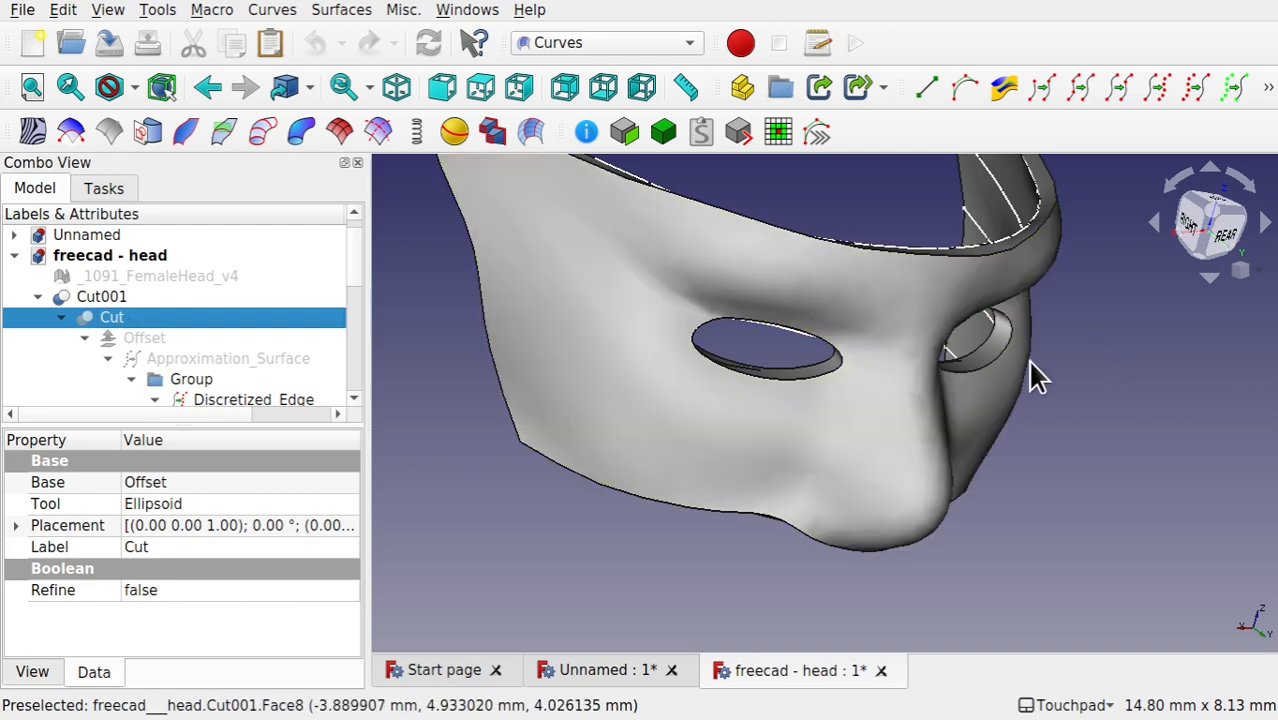
alt+drag(1030, 365, 1002, 350)
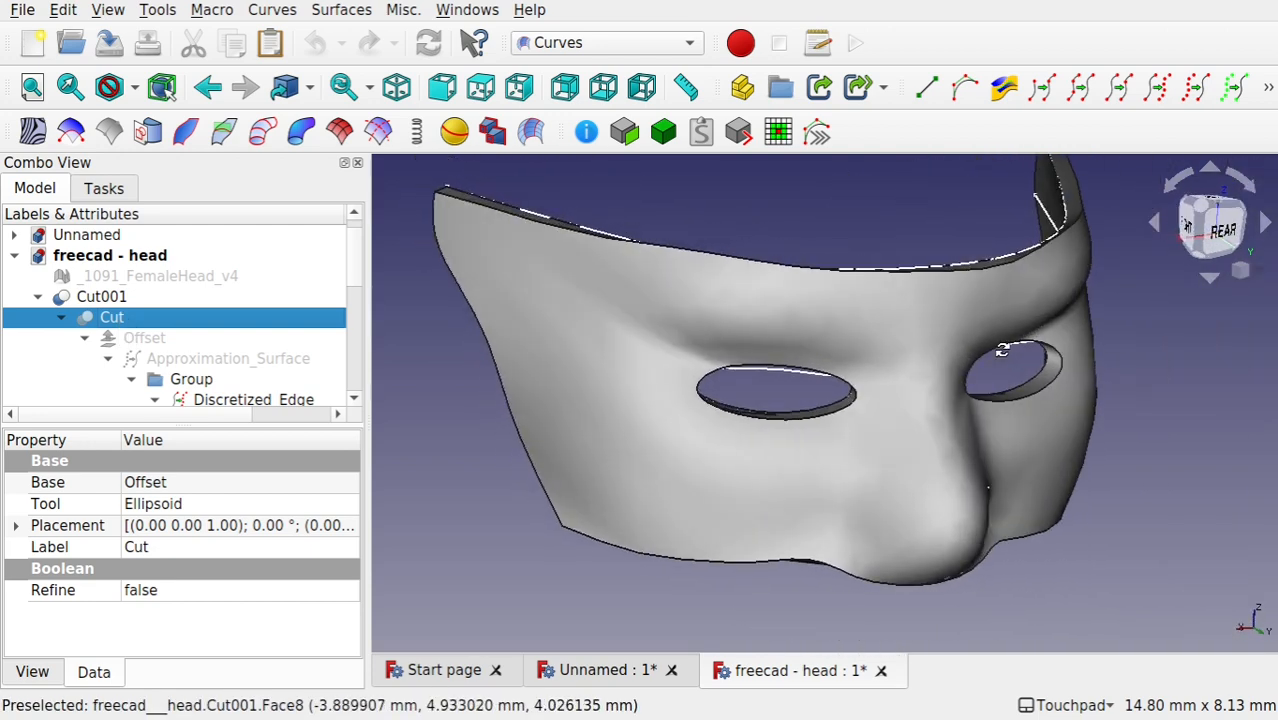
mouse_move(864, 266)
alt+mouse_down()
mouse_move(927, 371)
mouse_move(873, 254)
mouse_move(858, 285)
mouse_move(850, 266)
alt+mouse_up()
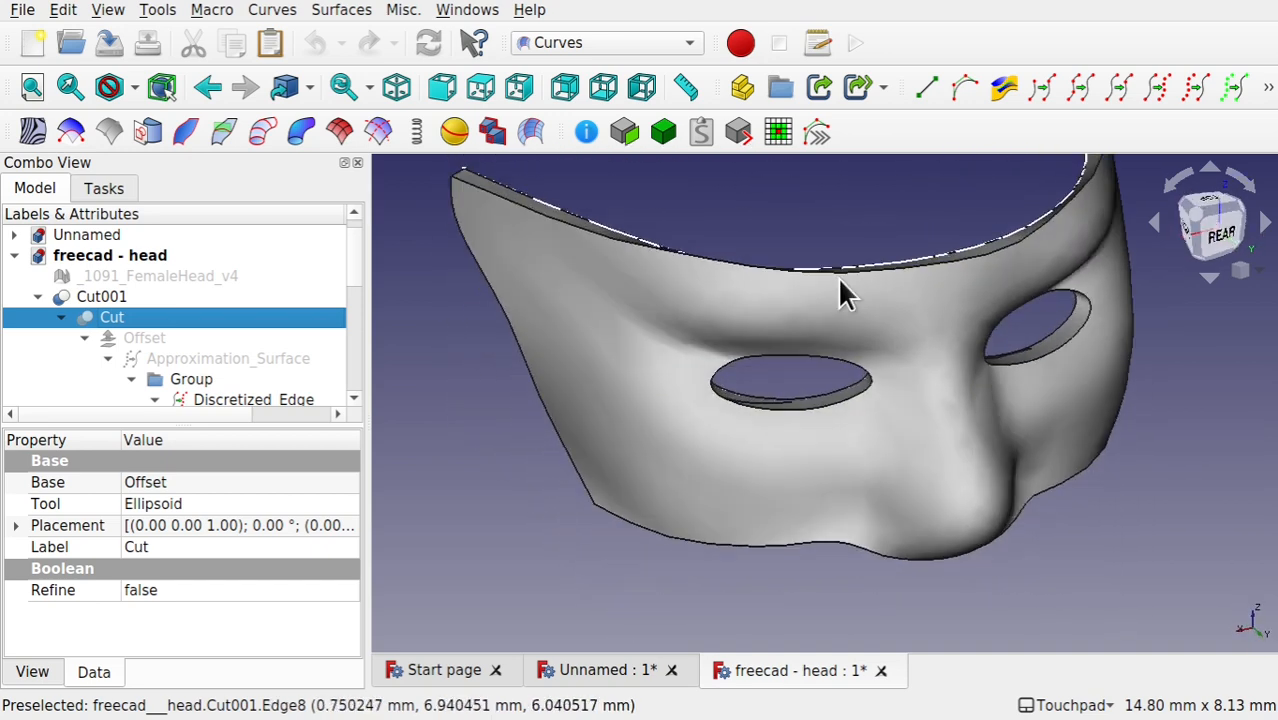
Step: Hide Cut001, display the _1091_FemaleHead_v4 mesh, and examine how the source sketches follow the face
click(98, 296)
key(space)
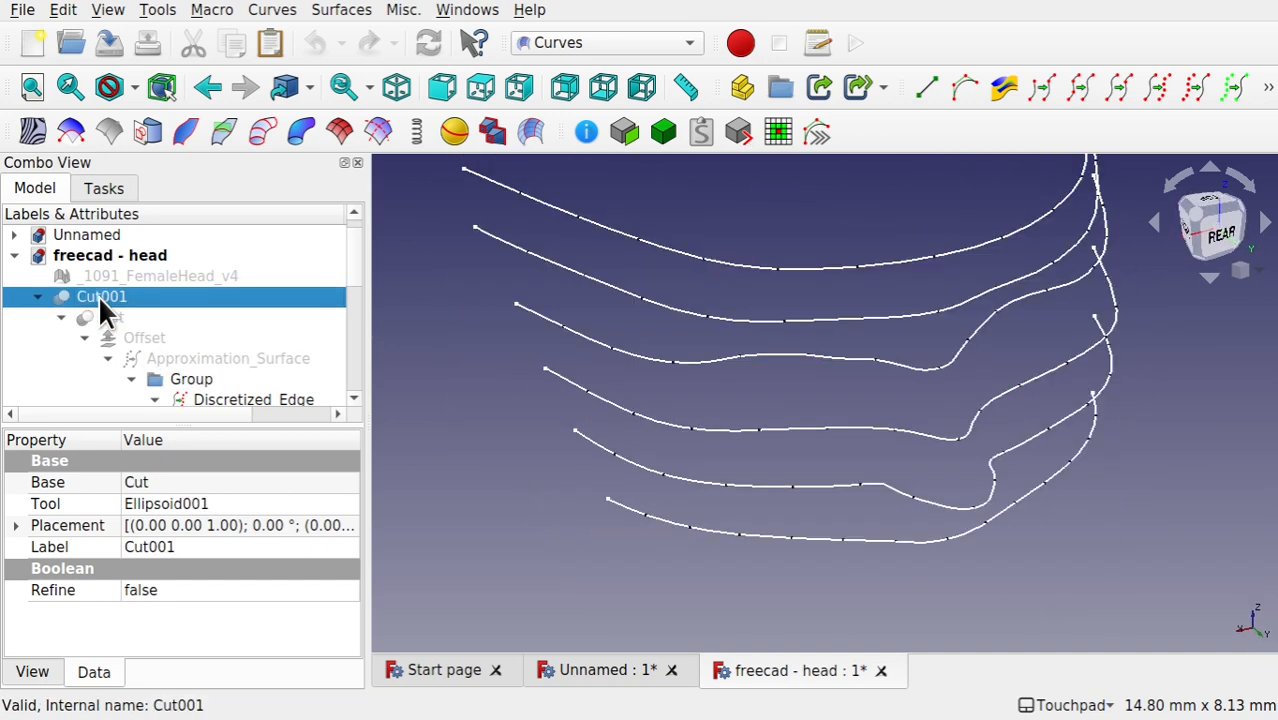
click(204, 268)
key(space)
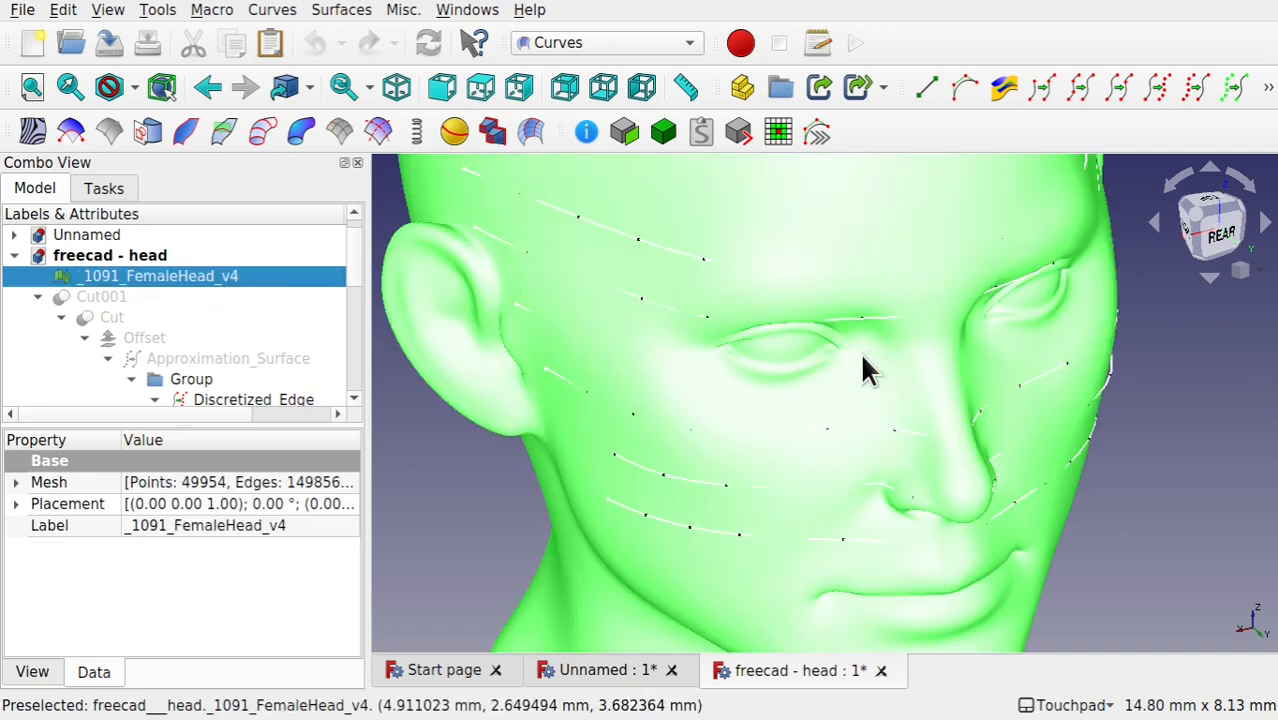
scroll(900, 370, down, 5)
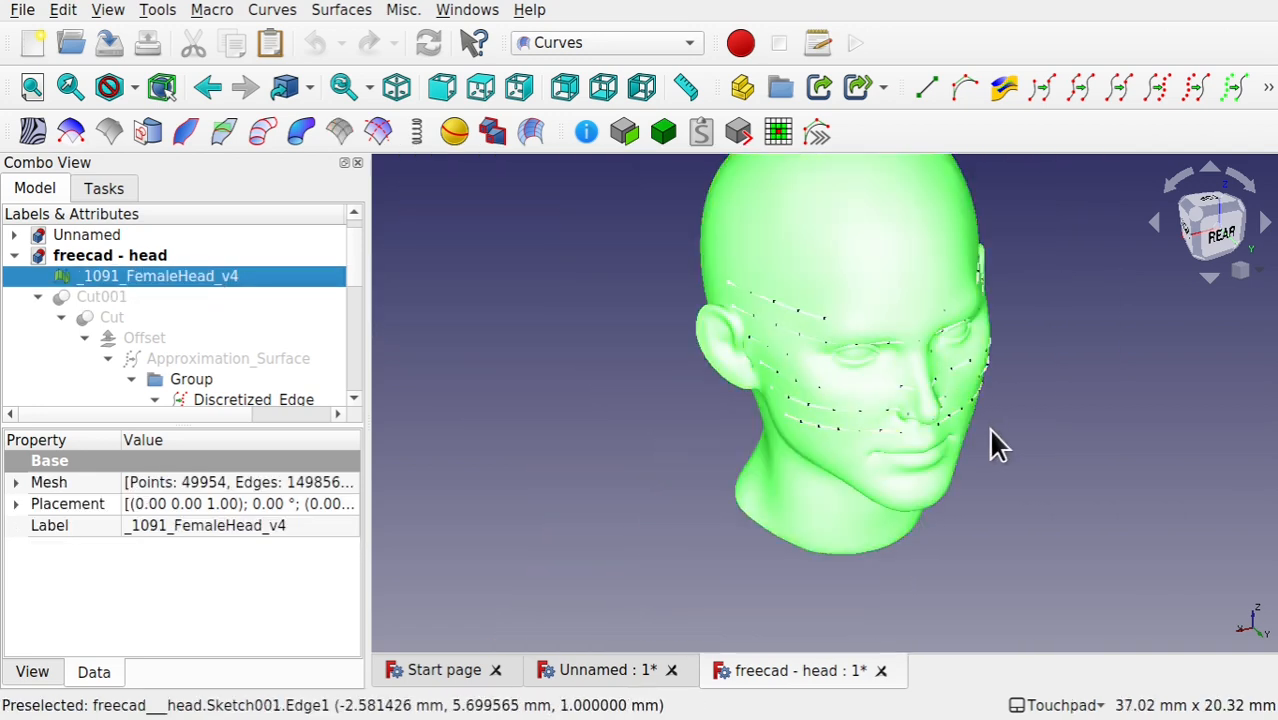
mouse_move(1003, 412)
alt+mouse_down()
mouse_move(879, 398)
mouse_move(879, 374)
mouse_move(1002, 407)
mouse_move(933, 408)
mouse_move(1008, 400)
alt+mouse_up()
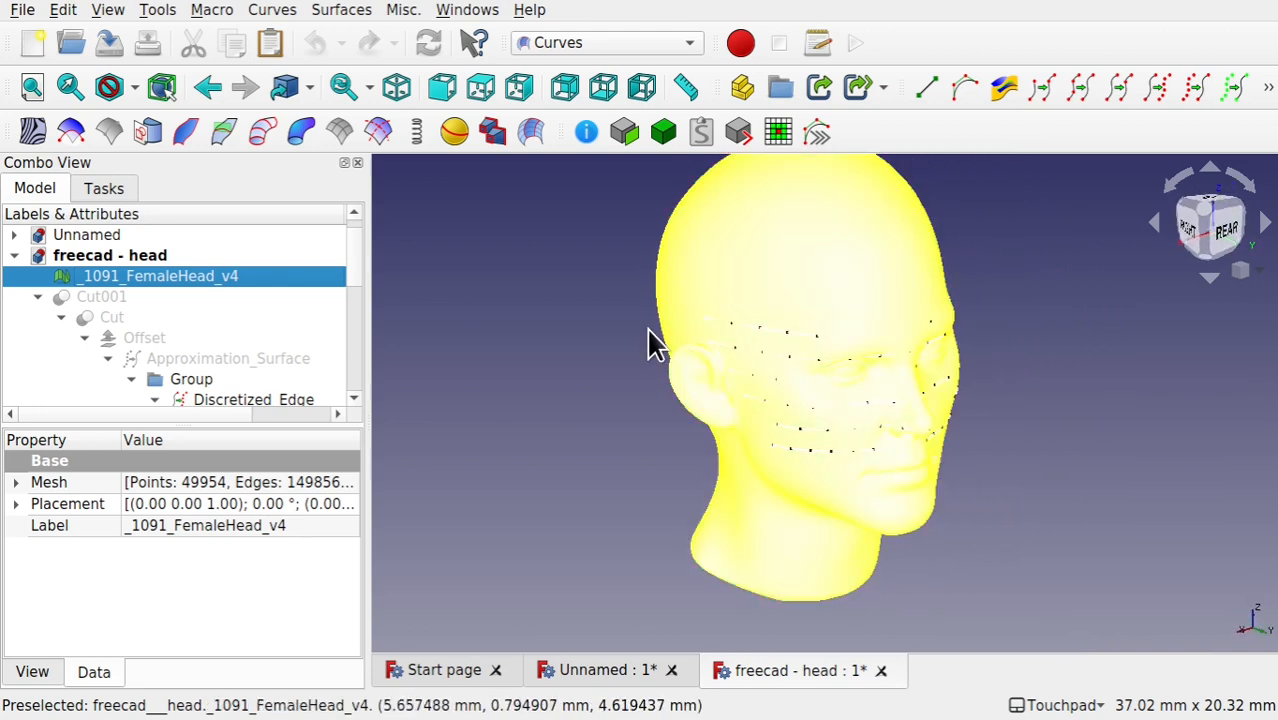
click(645, 412)
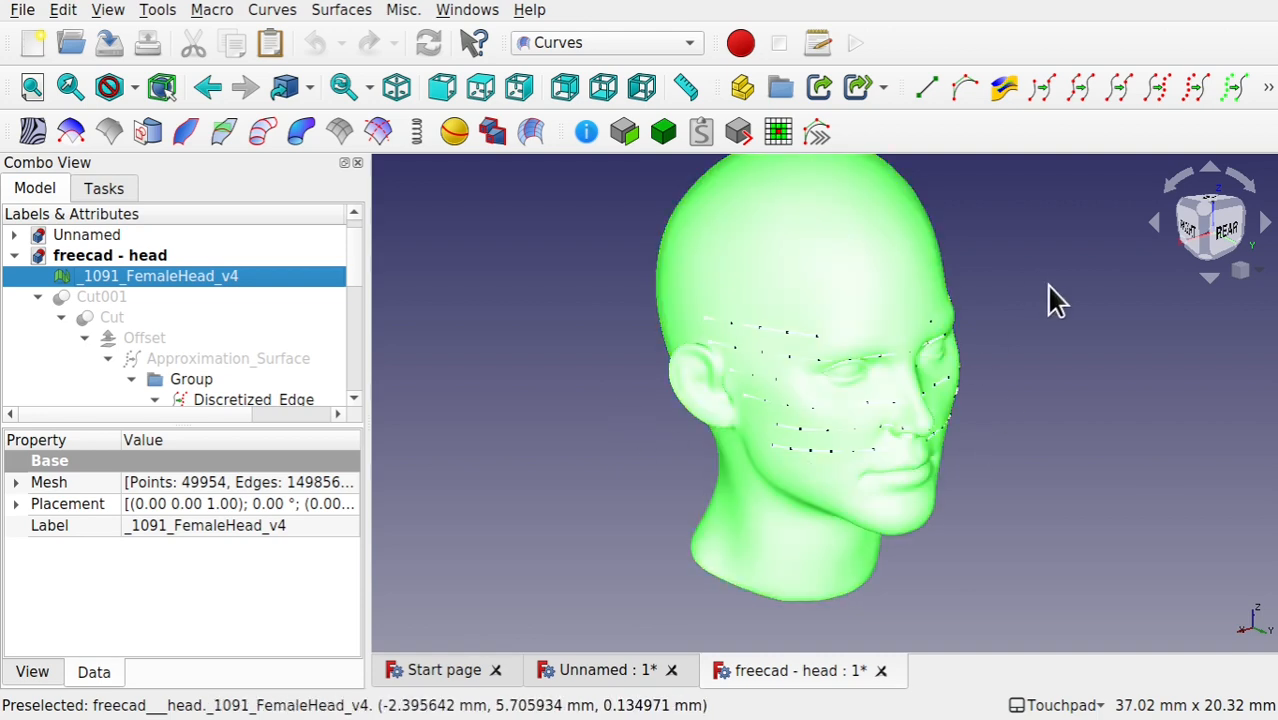
alt+drag(1047, 286, 874, 354)
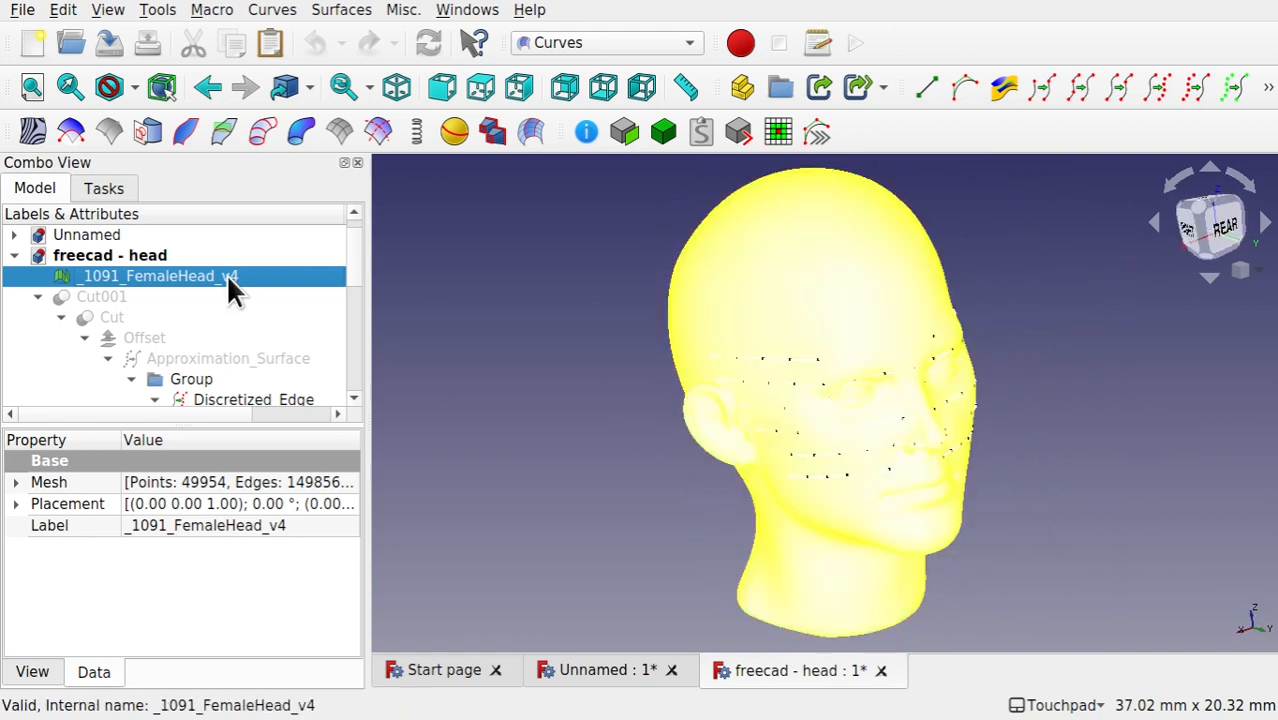
Step: Open Sketch006 for editing, examine its curve against the head mesh in section view, and close the sketch
drag(356, 271, 356, 302)
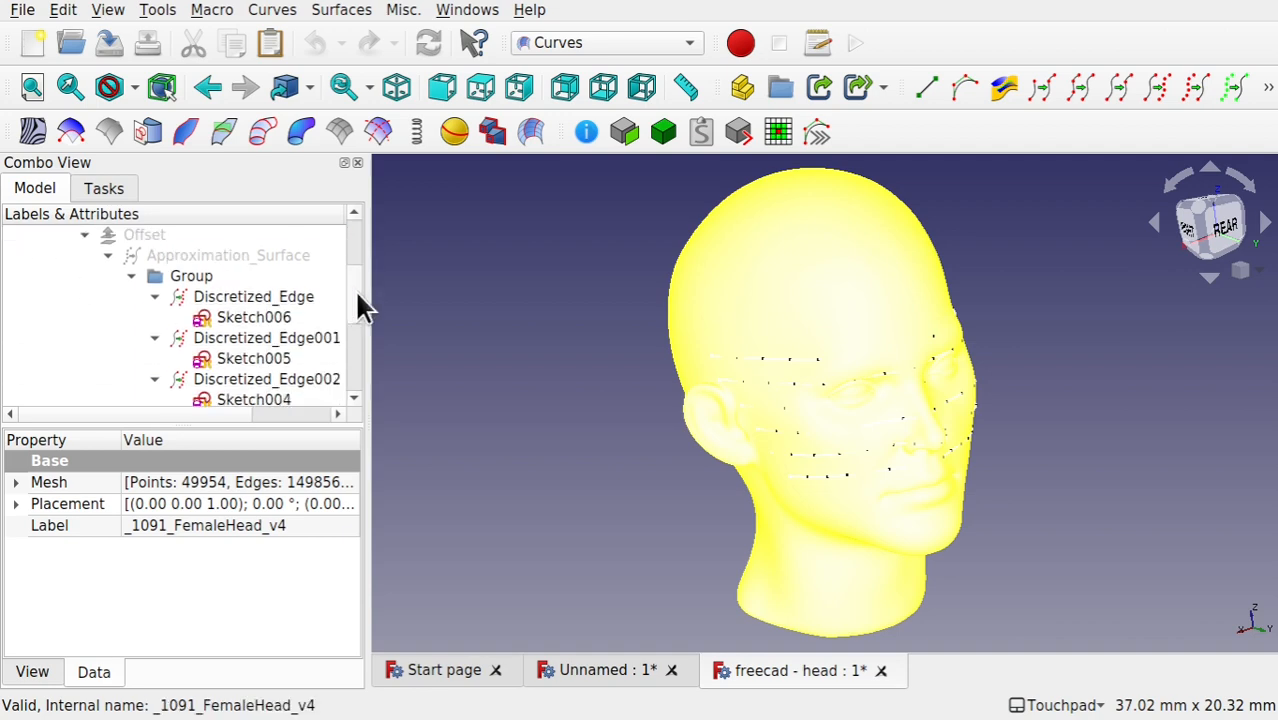
double_click(238, 315)
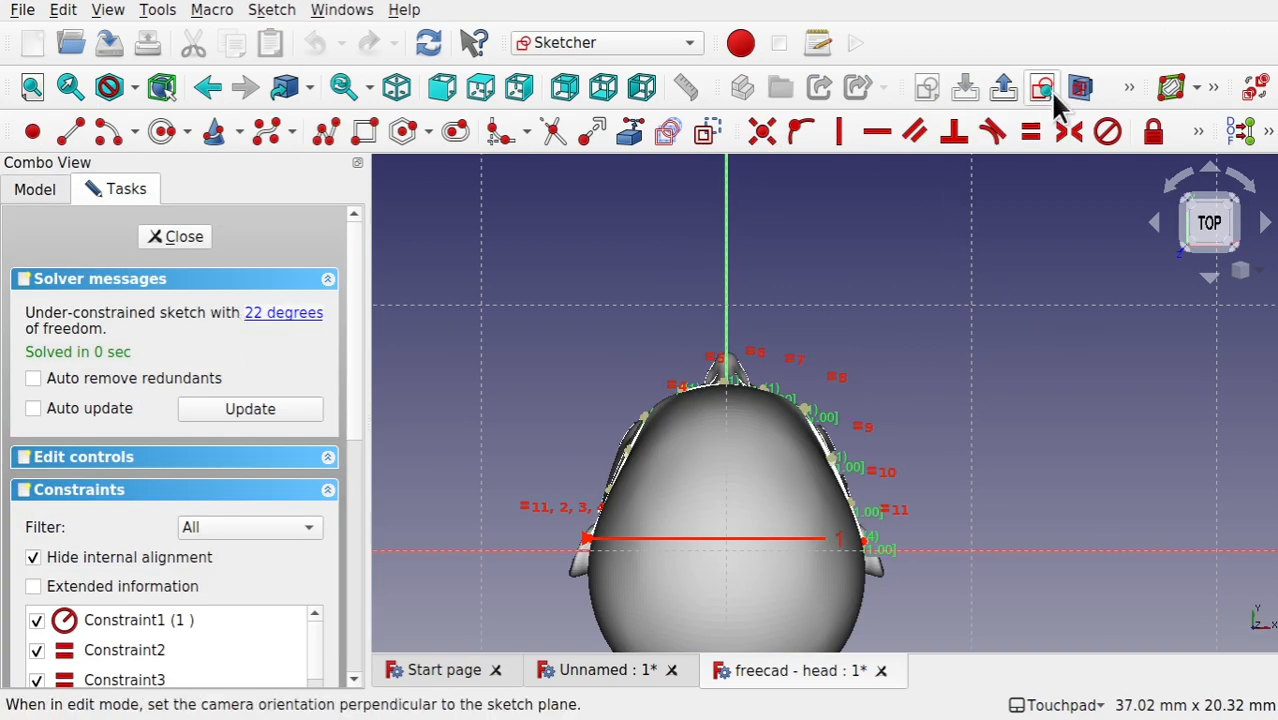
click(1079, 88)
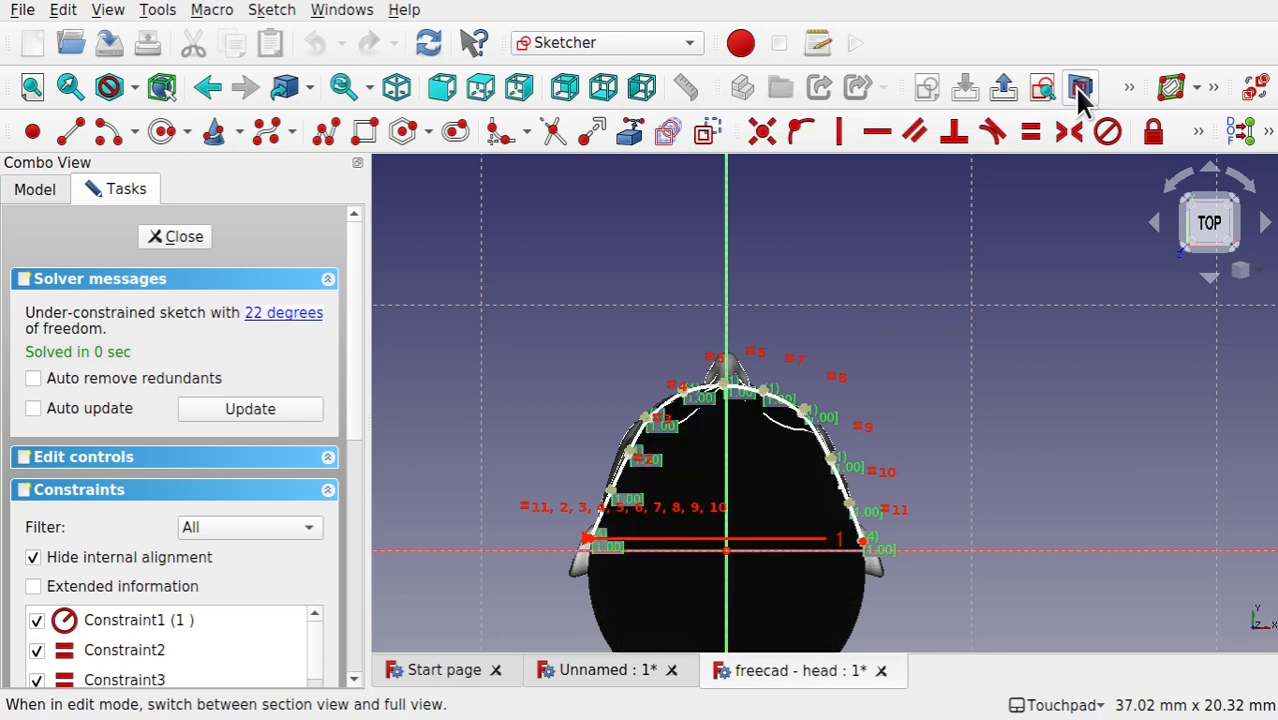
scroll(748, 478, up, 3)
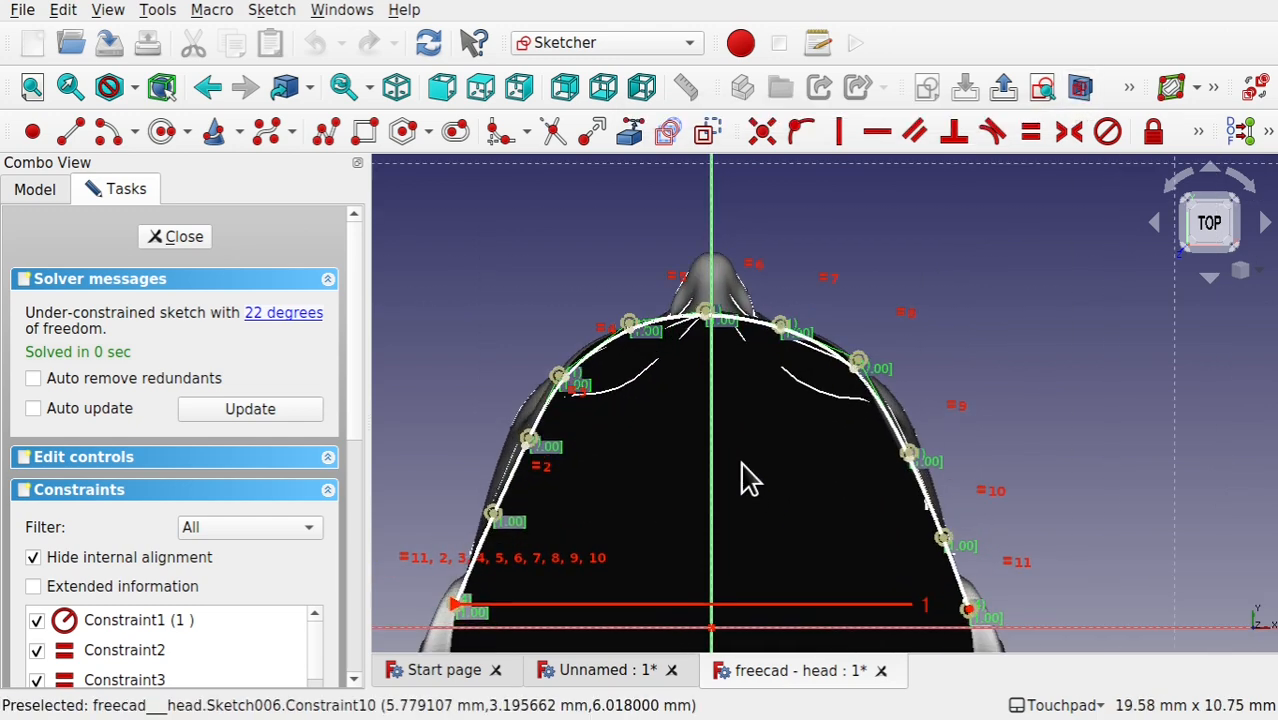
scroll(748, 478, down, 1)
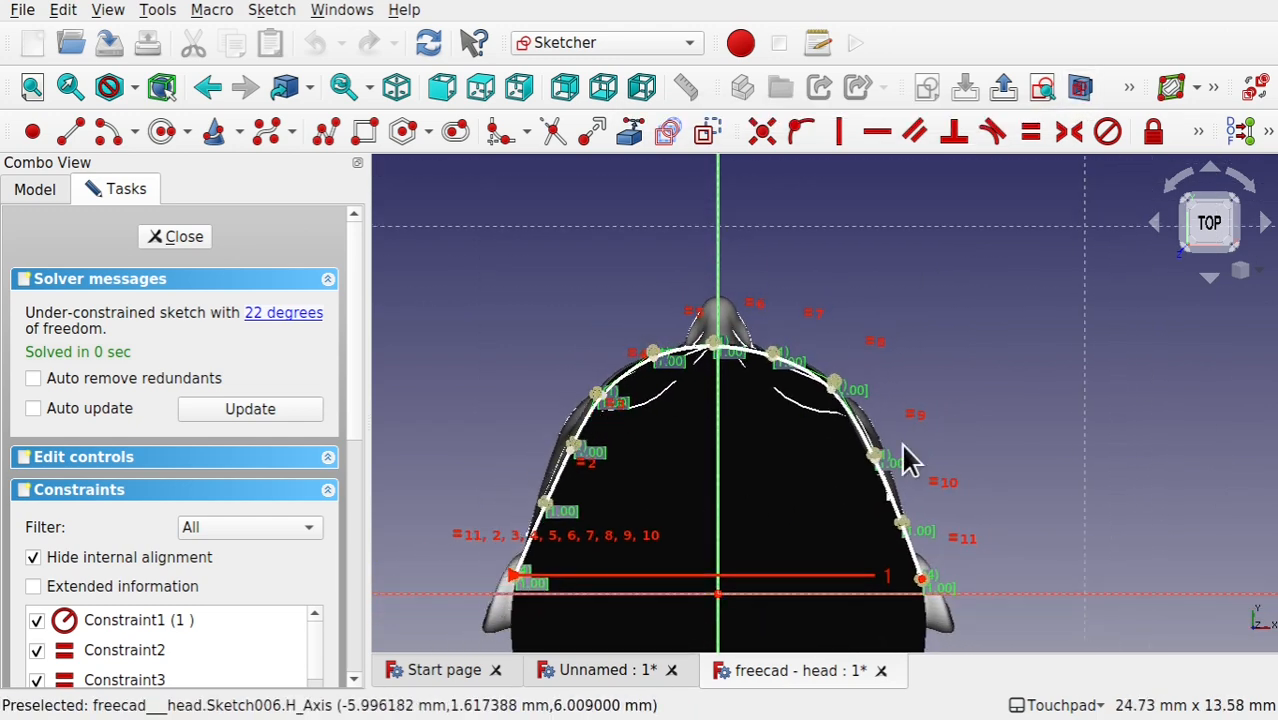
mouse_move(843, 543)
alt+mouse_down()
mouse_move(750, 565)
mouse_move(551, 440)
mouse_move(722, 349)
alt+mouse_up()
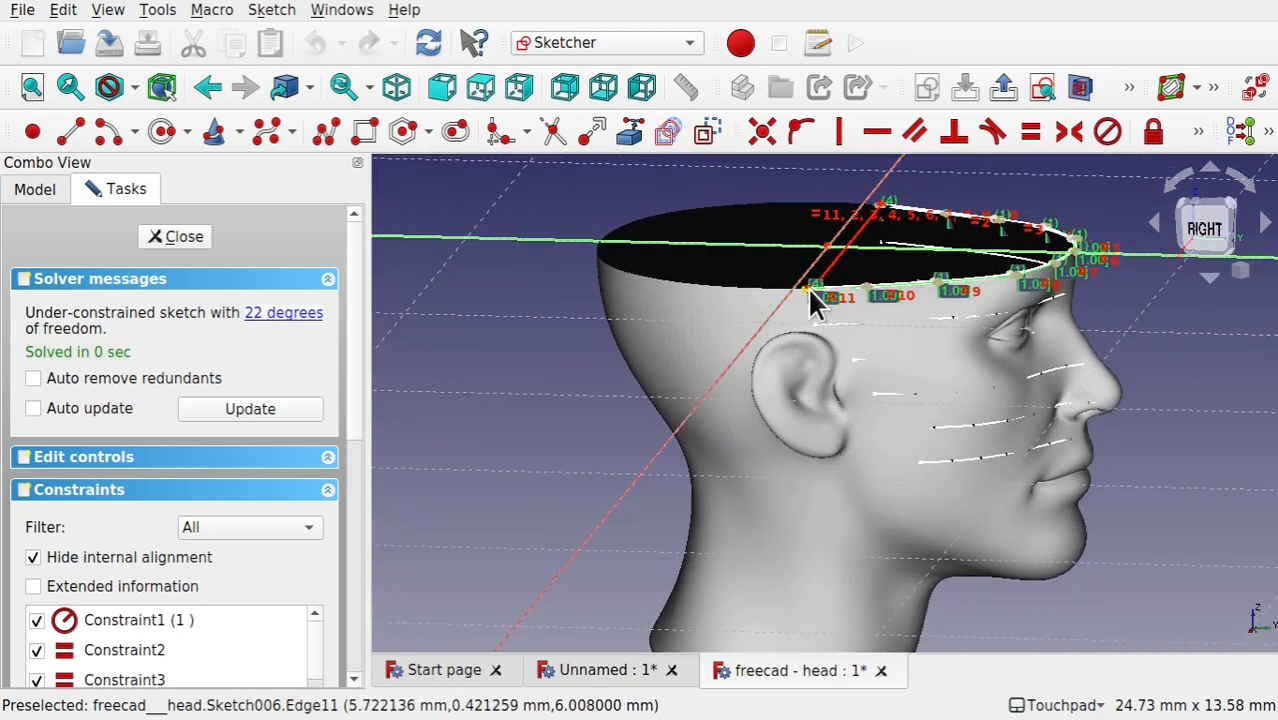
click(150, 238)
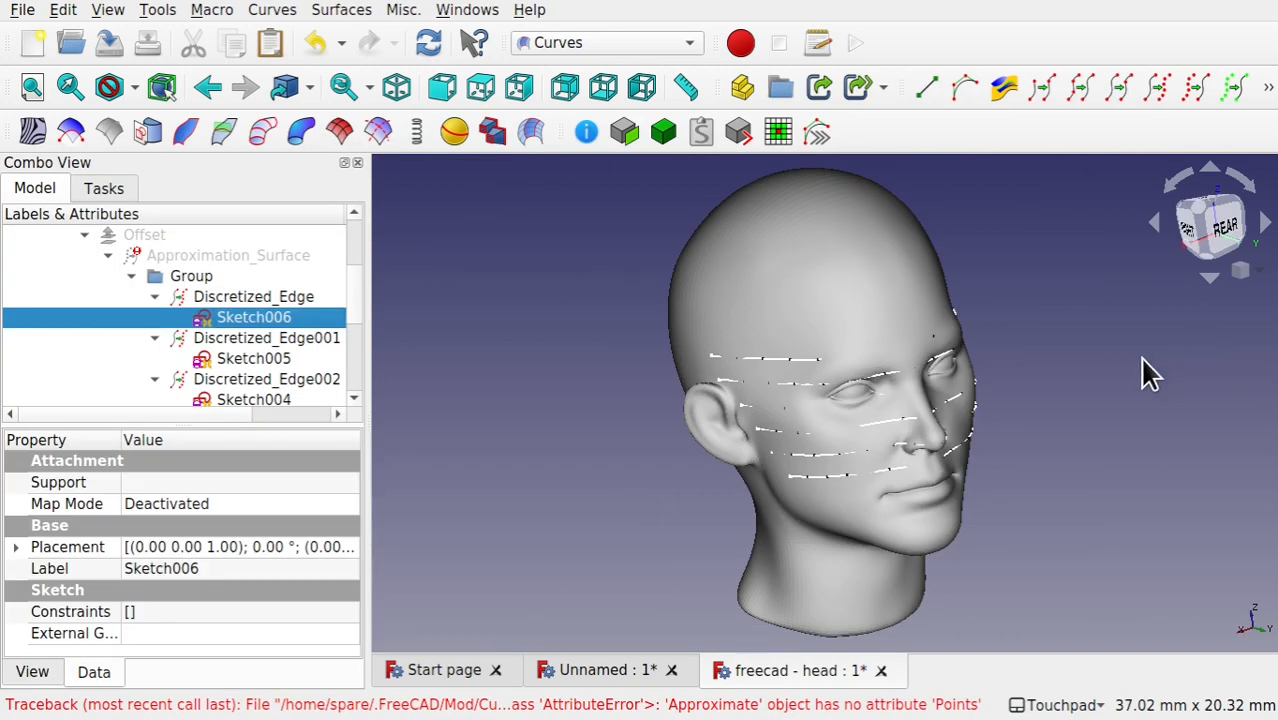
Step: Open Sketch005 for editing and examine its curve against the head's cross-section in section view
double_click(257, 358)
mouse_move(758, 565)
middle_down()
mouse_move(599, 449)
mouse_move(625, 478)
middle_up()
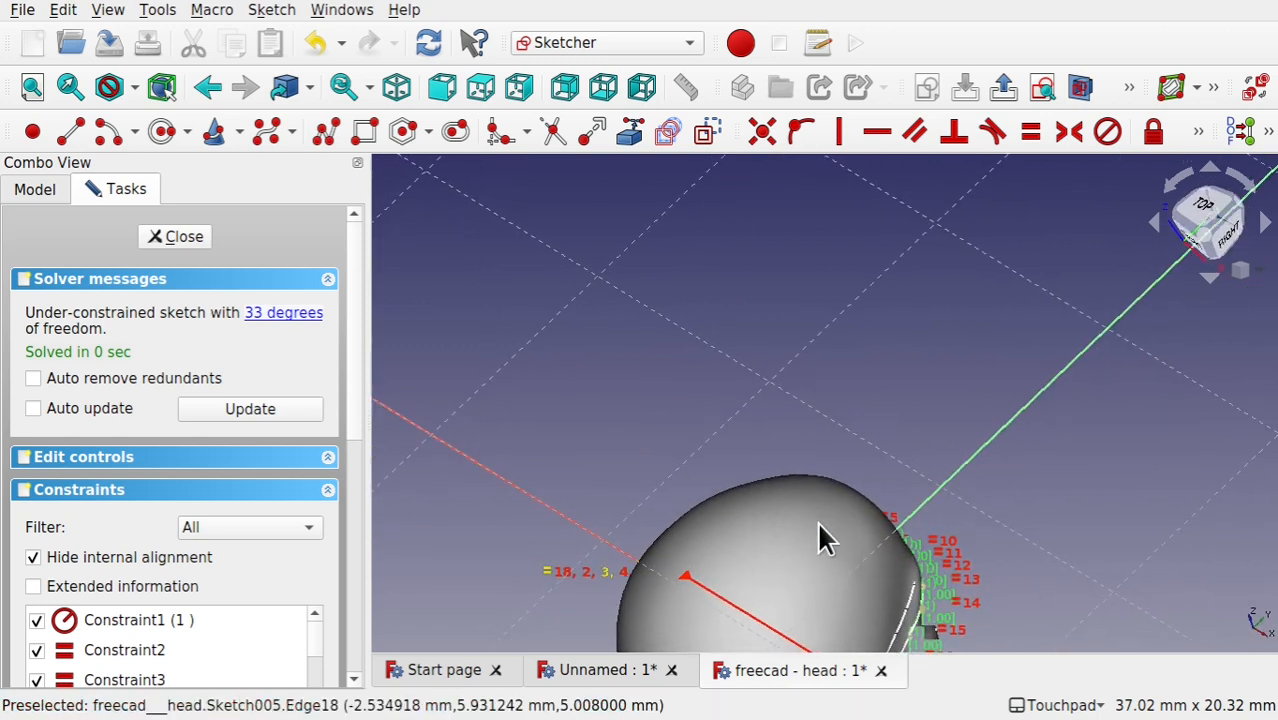
shift+middle_drag(813, 520, 820, 264)
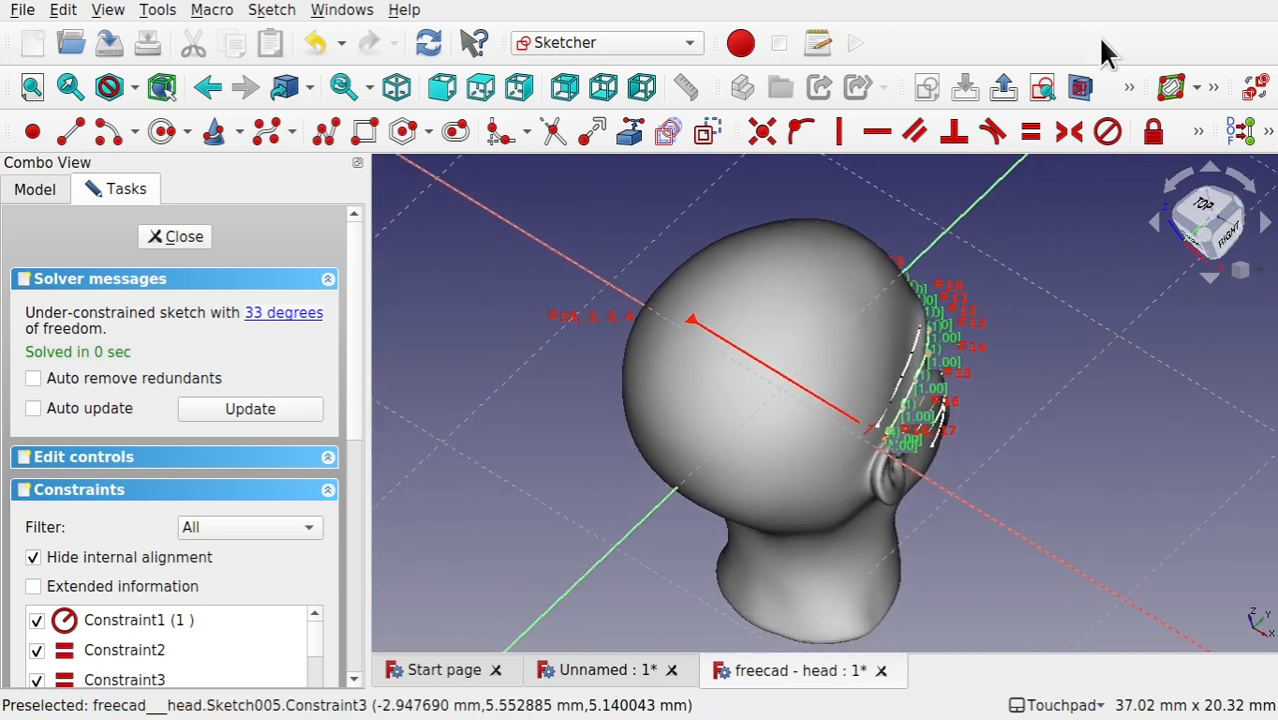
click(1082, 87)
mouse_move(846, 318)
middle_down()
mouse_move(864, 305)
mouse_move(838, 310)
mouse_move(847, 274)
mouse_move(849, 434)
middle_up()
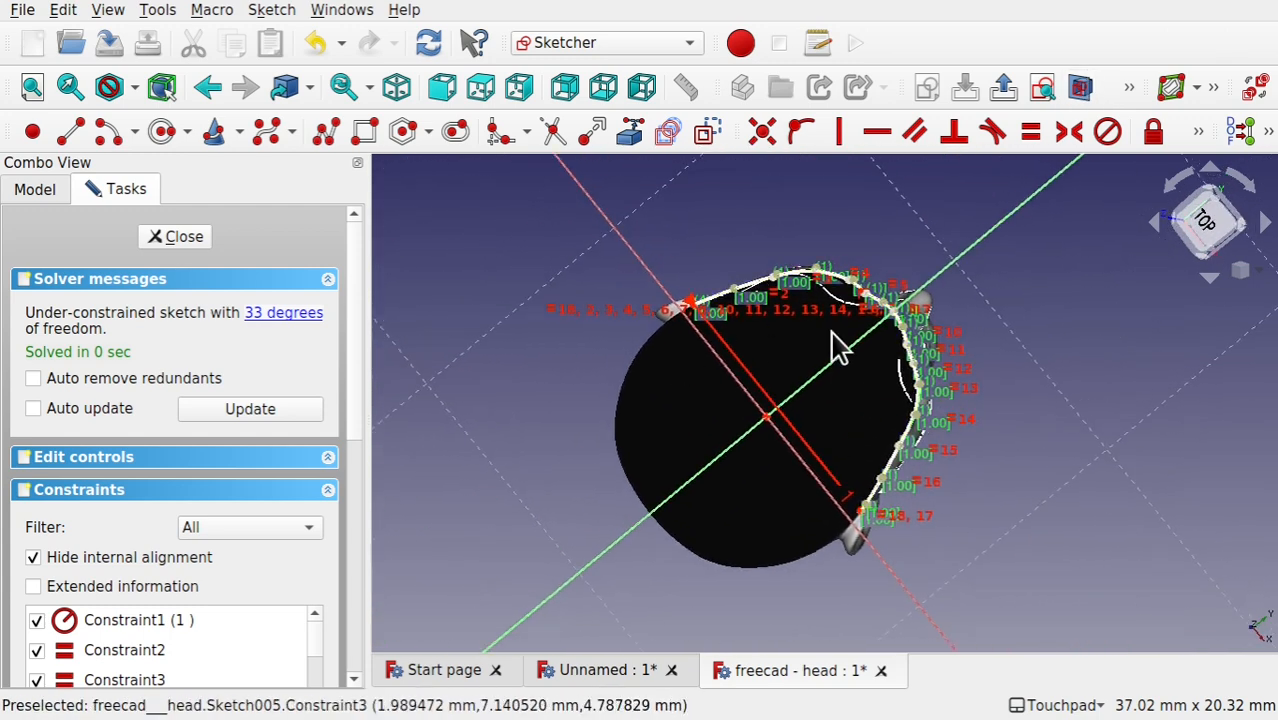
scroll(836, 348, up, 5)
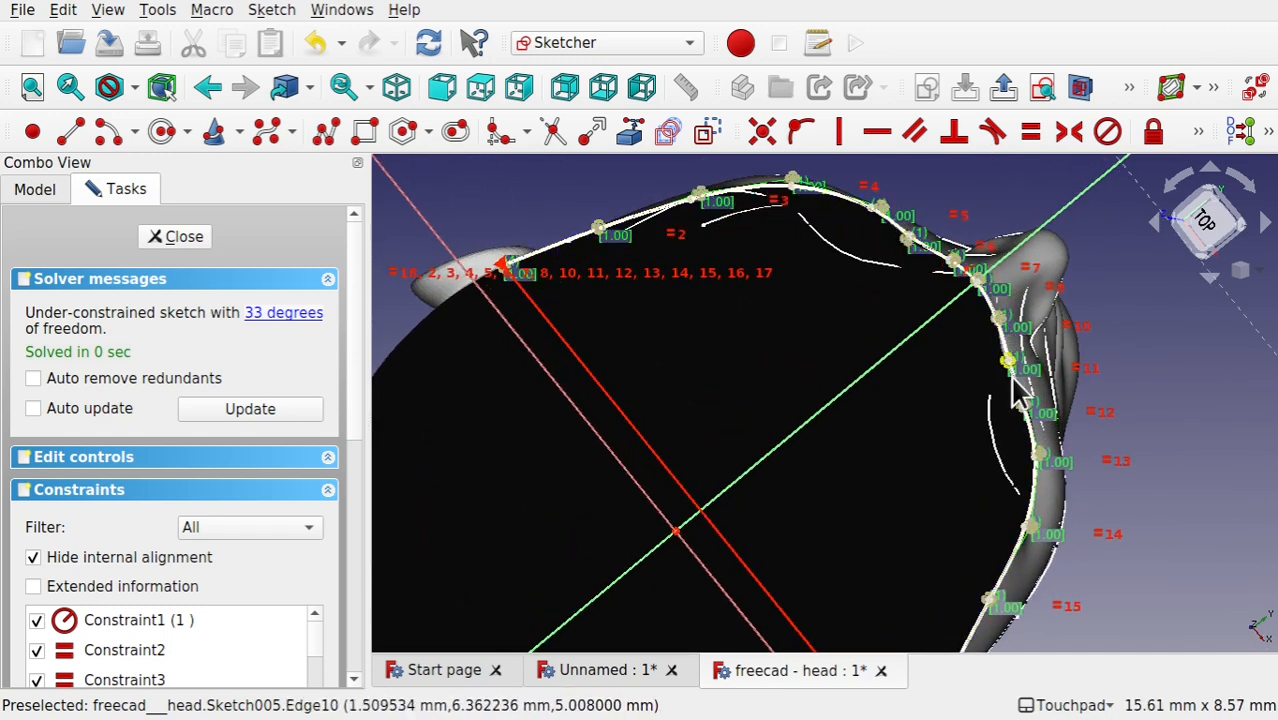
Step: Check Sketch005's properties in the model tree, compare its curve with the face, and close the sketch
click(33, 190)
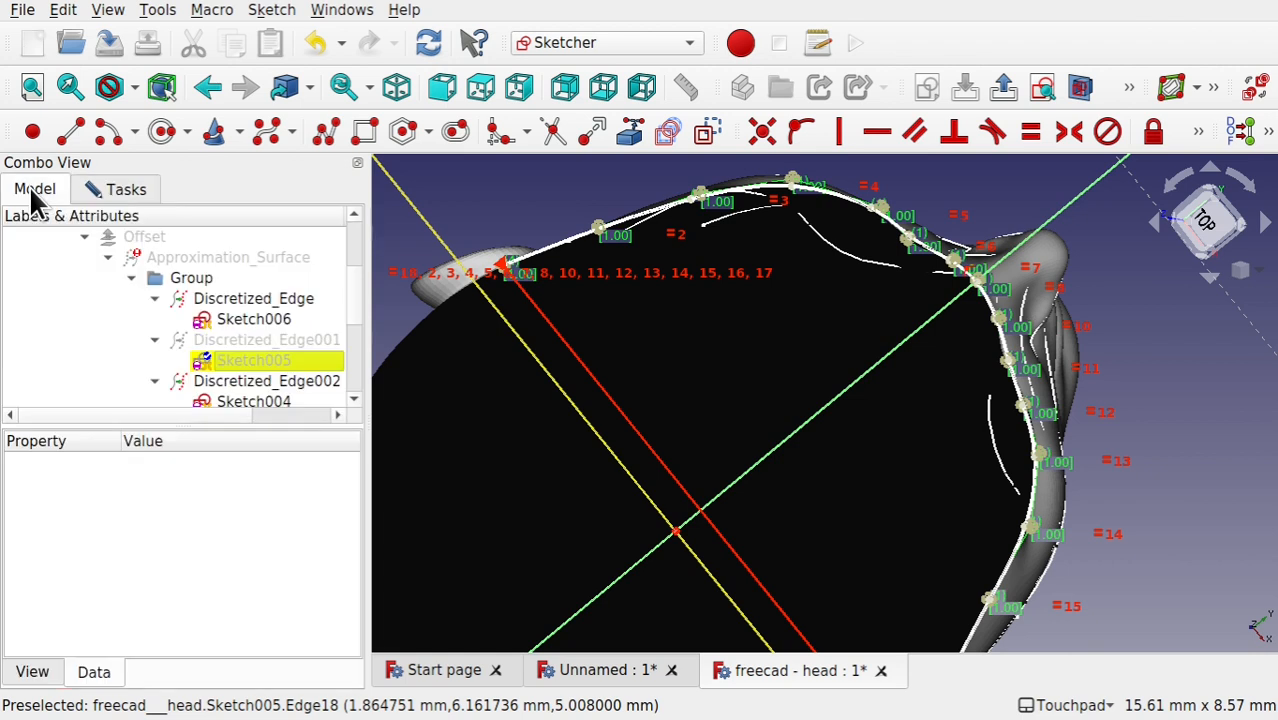
click(254, 358)
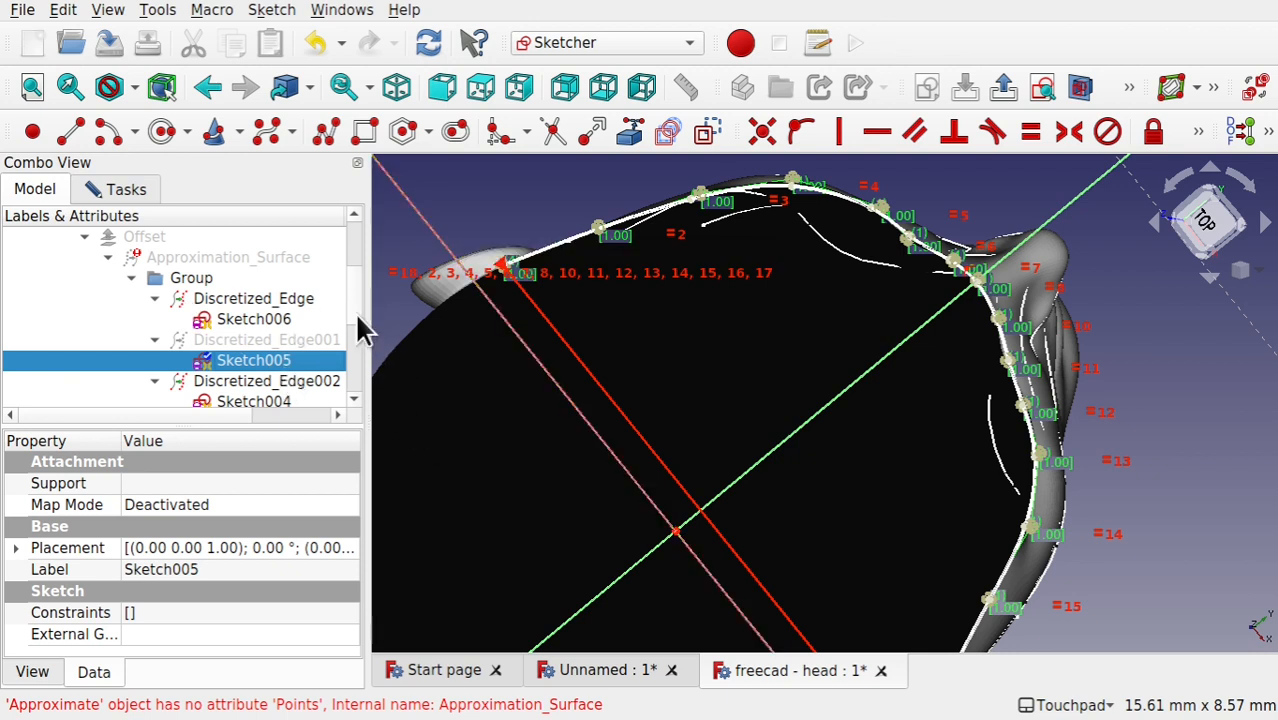
scroll(358, 322, down, 1)
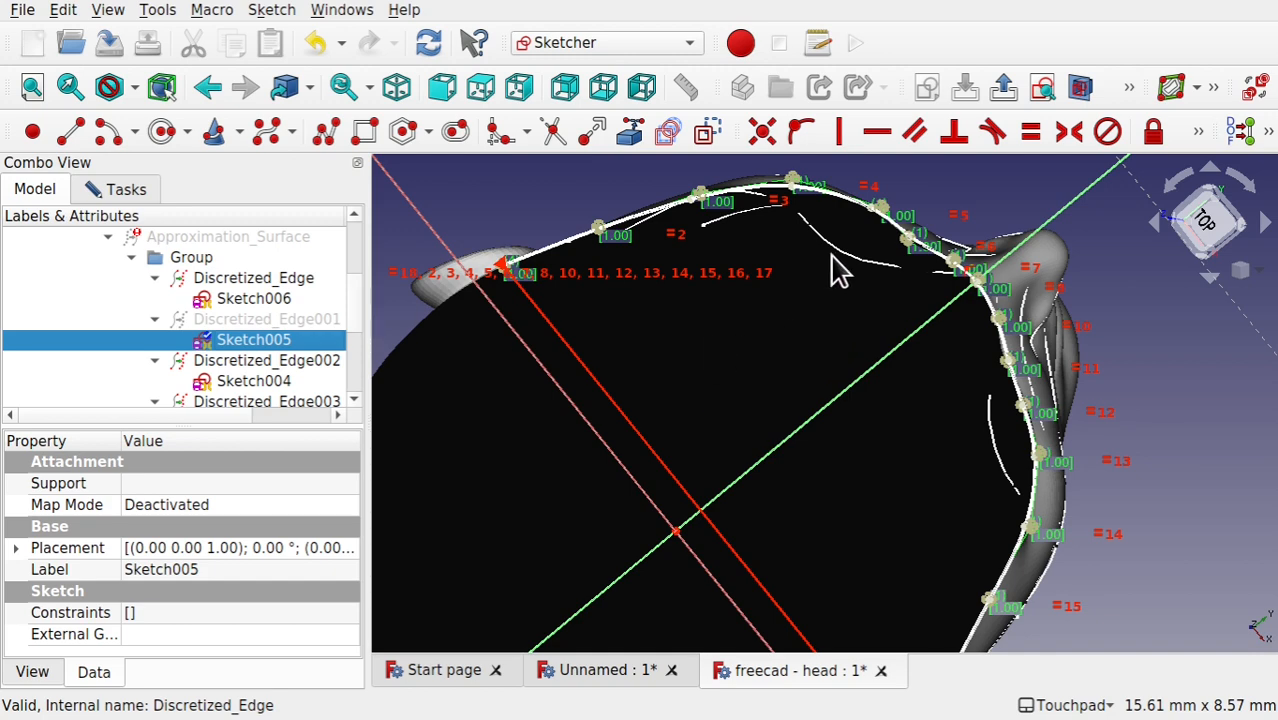
alt+drag(832, 256, 768, 334)
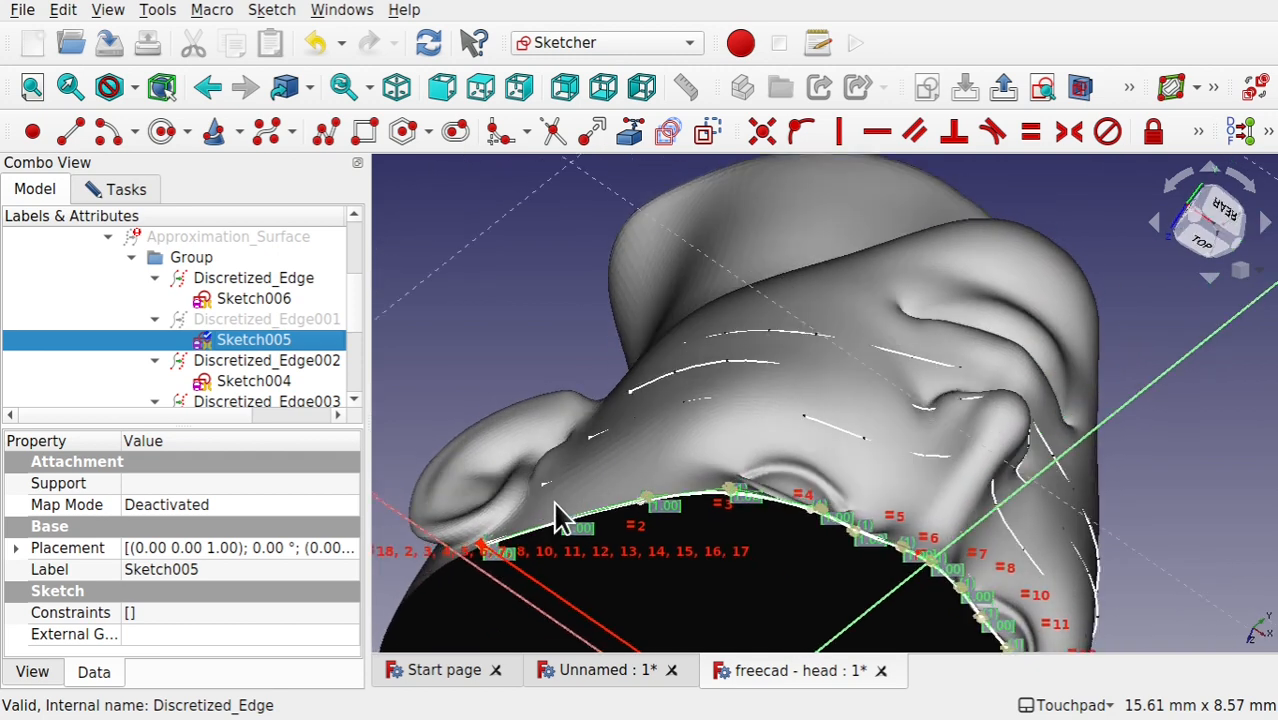
click(115, 195)
click(172, 237)
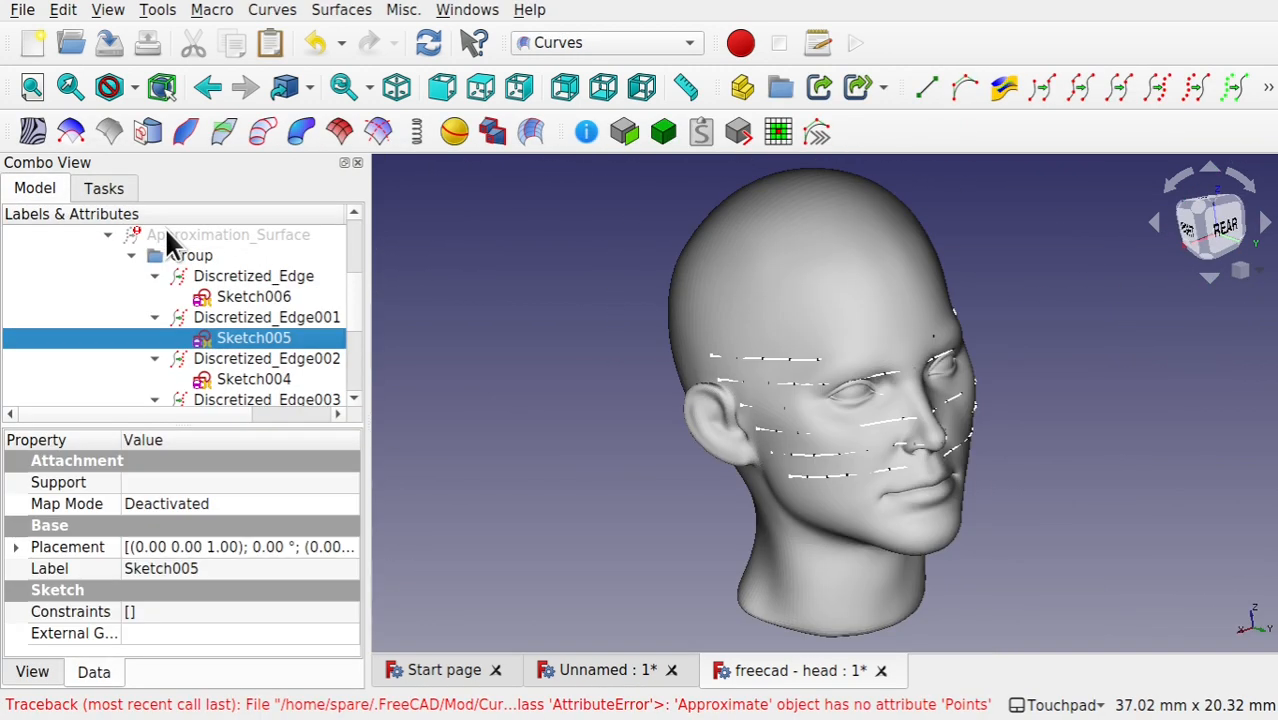
Step: Open Sketch001 for editing, examine its curve against the head's cross-section in section view, and close the sketch
click(248, 375)
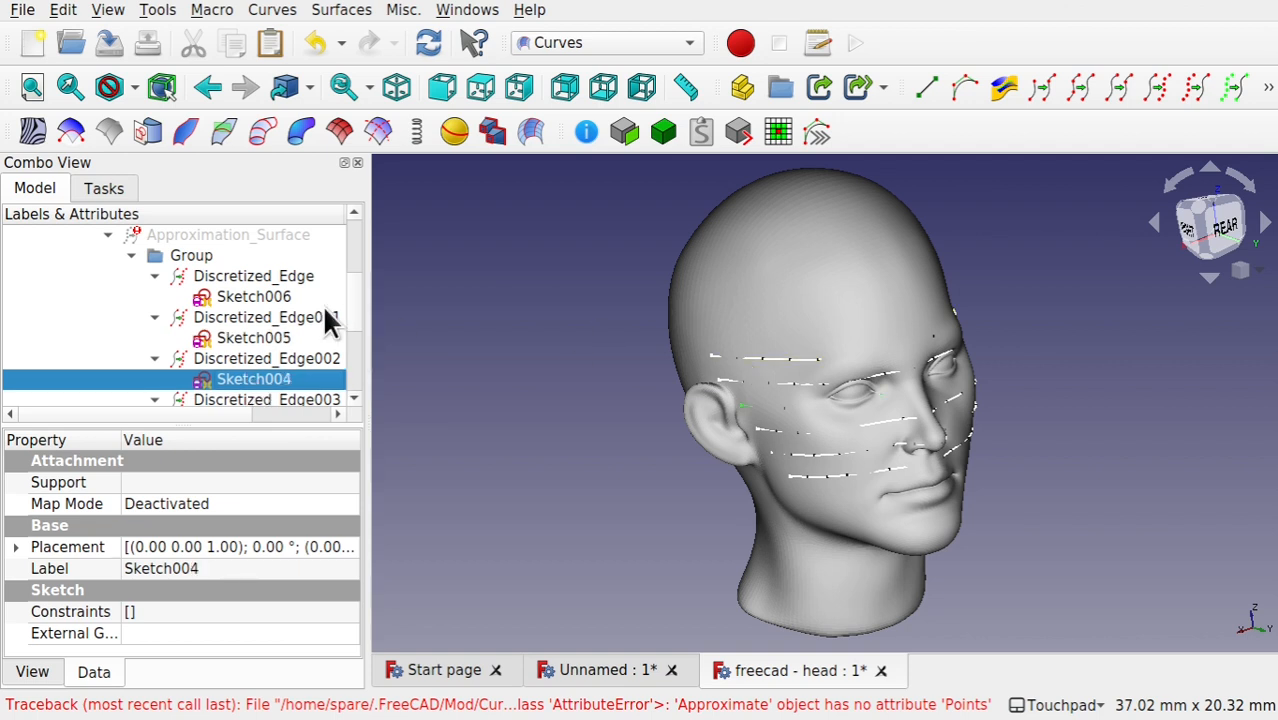
scroll(356, 311, down, 2)
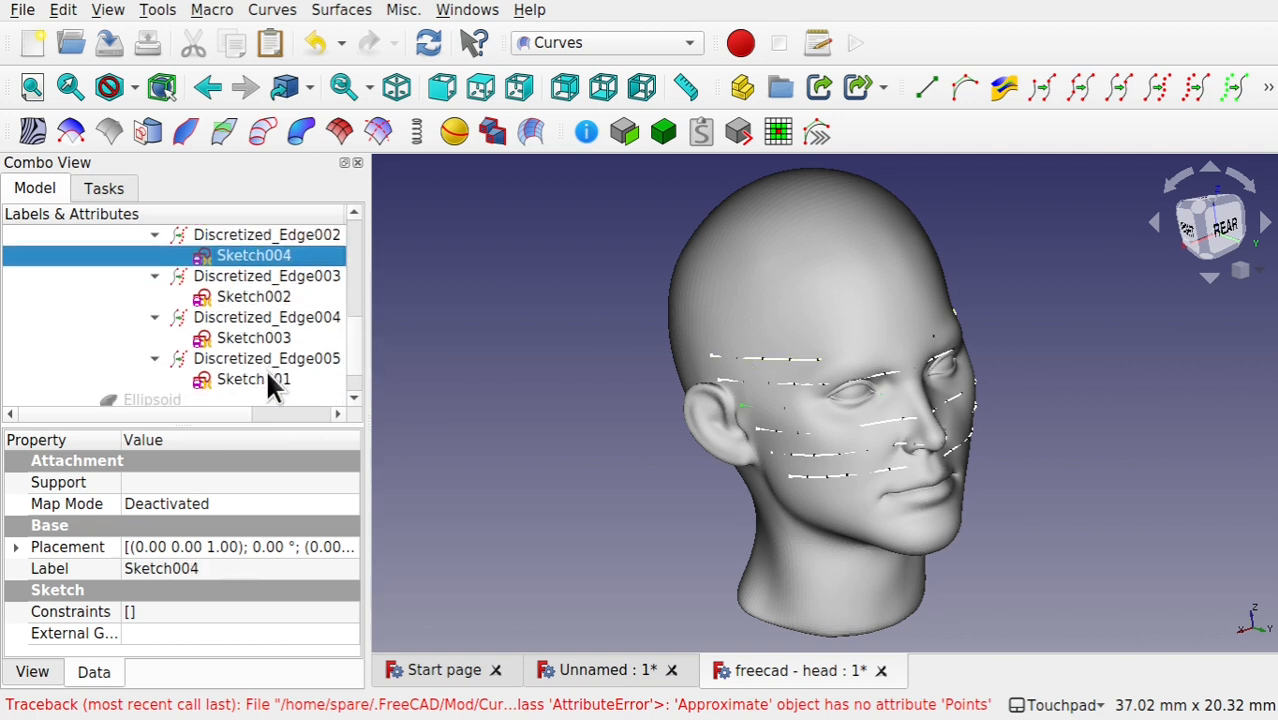
click(268, 386)
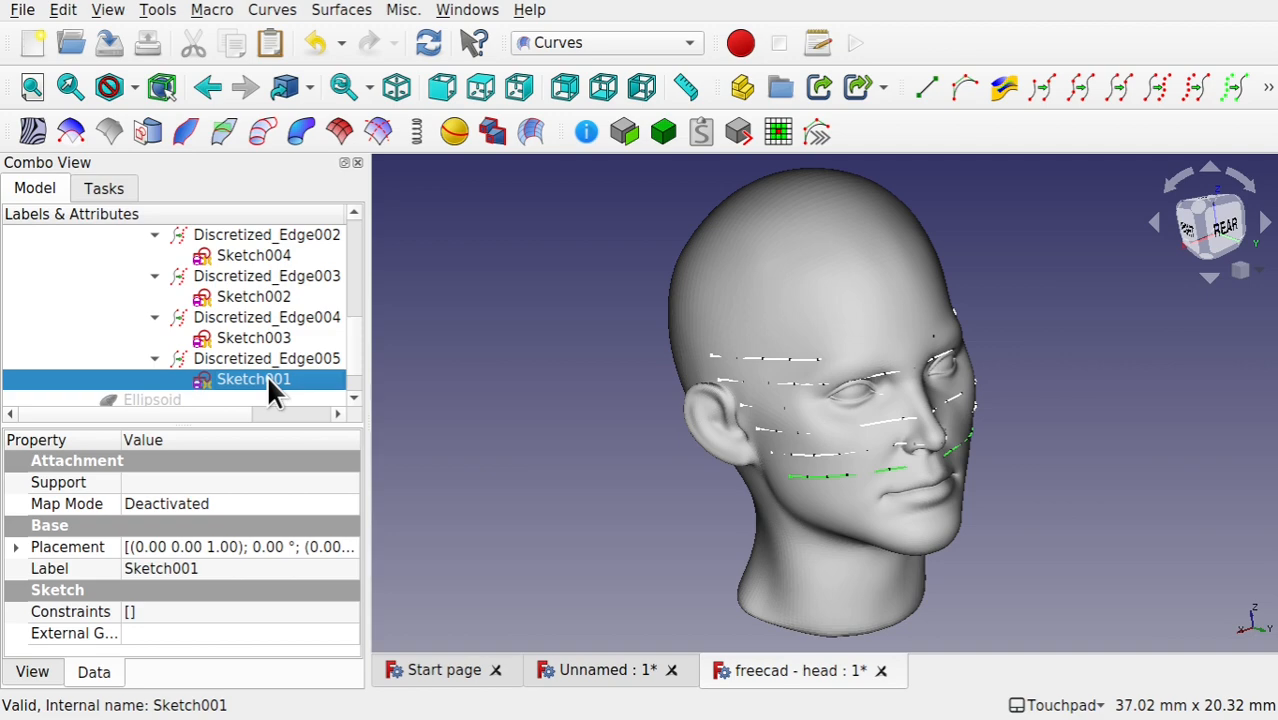
double_click(255, 380)
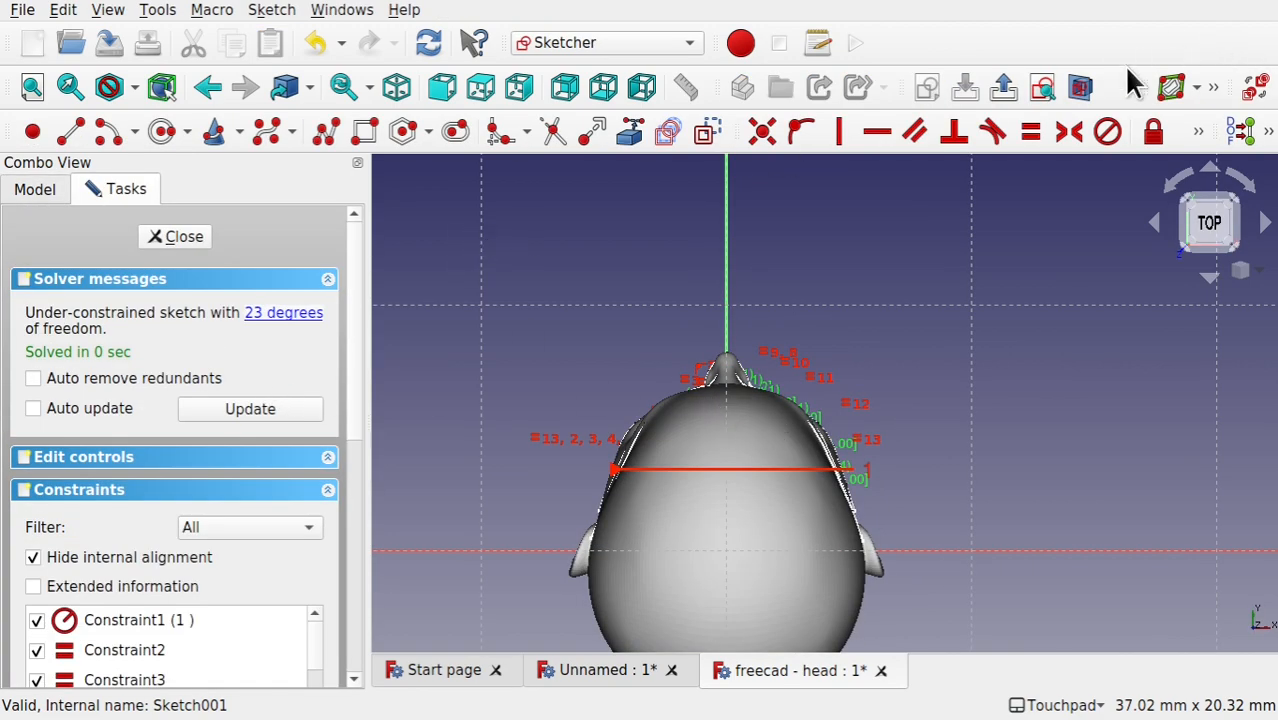
click(1080, 86)
mouse_move(755, 434)
shift+mouse_down()
mouse_move(773, 505)
mouse_move(987, 522)
mouse_move(950, 499)
mouse_move(984, 516)
mouse_move(918, 535)
shift+mouse_up()
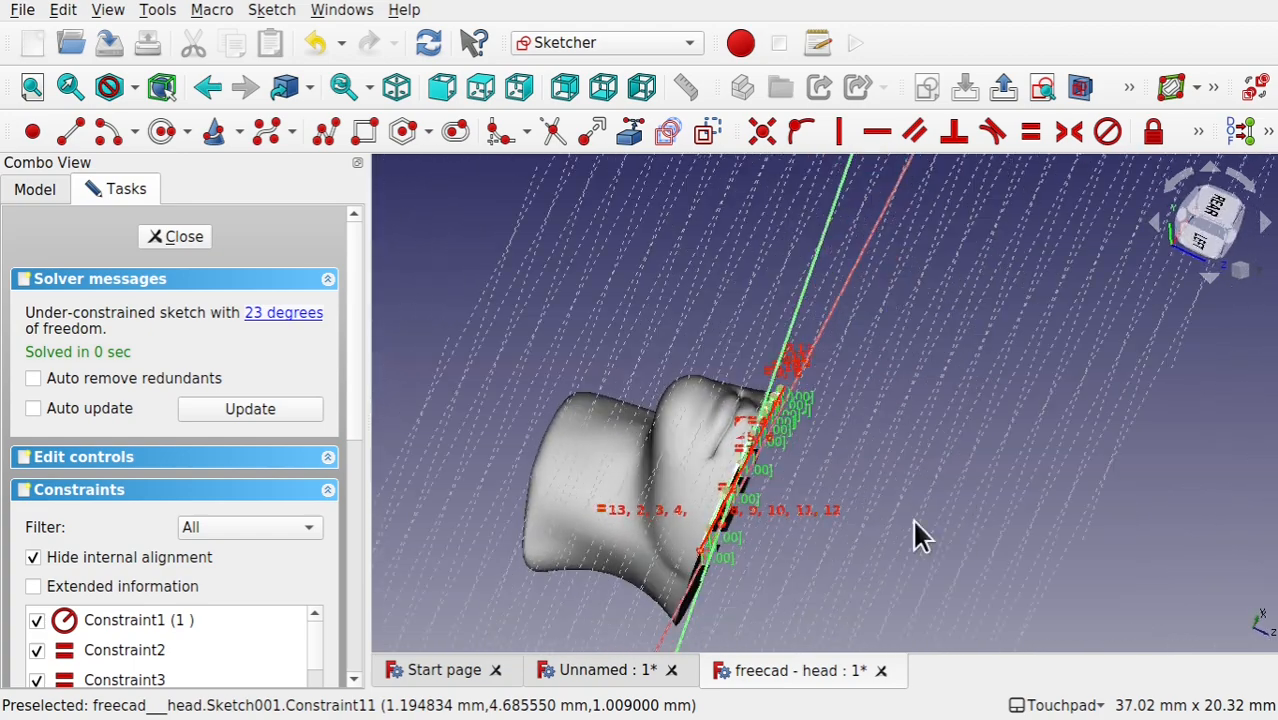
shift+drag(838, 508, 686, 437)
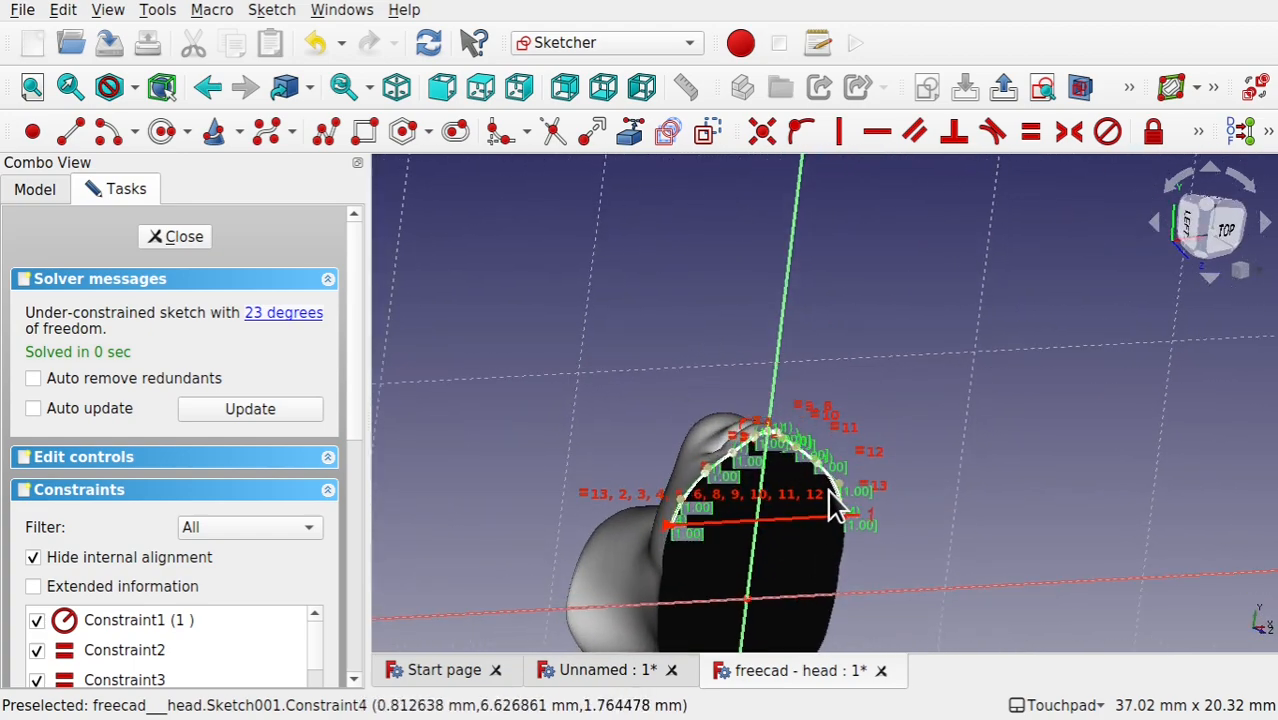
shift+drag(847, 533, 779, 542)
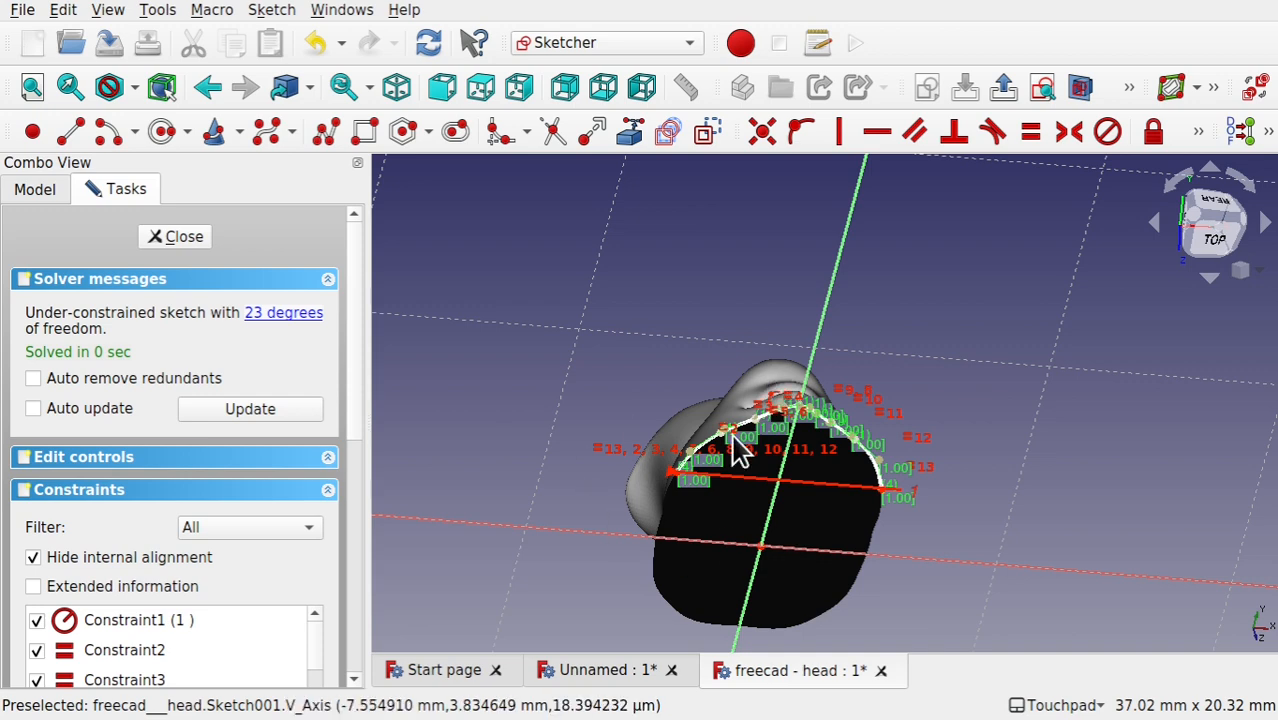
click(175, 236)
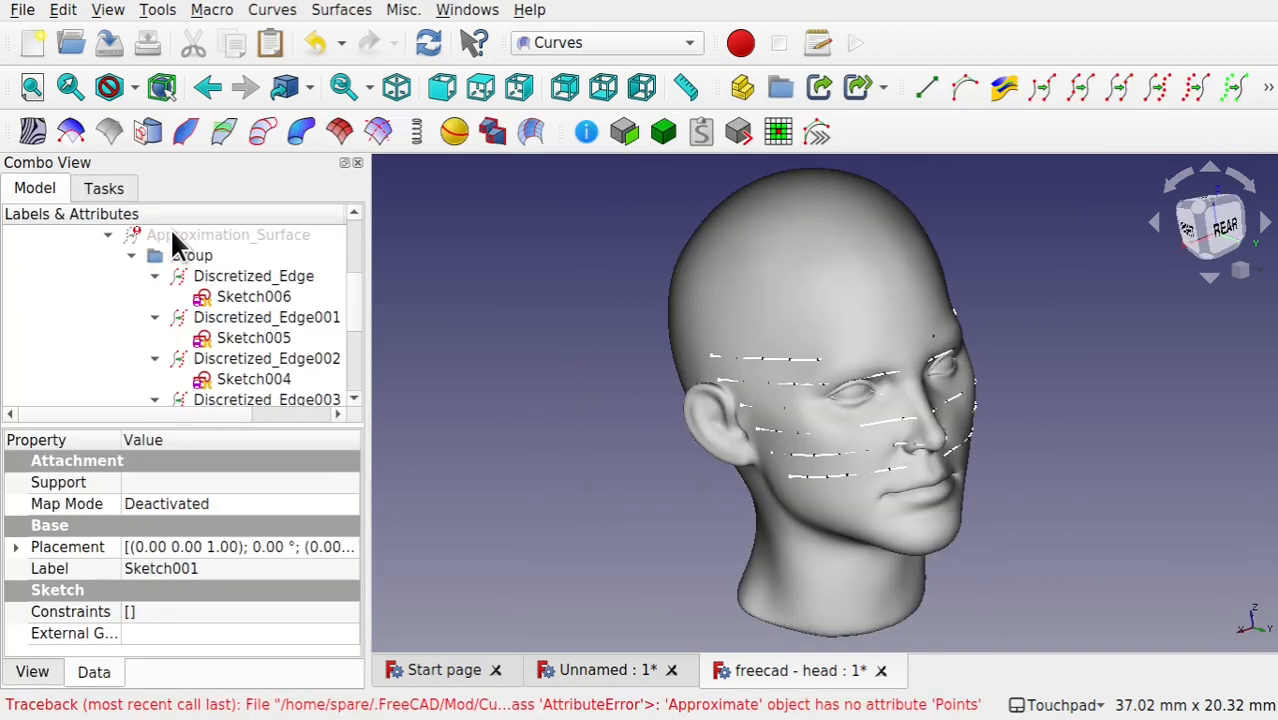
Step: Expand Sketch004's placement position and read its x, y and z coordinates
click(248, 378)
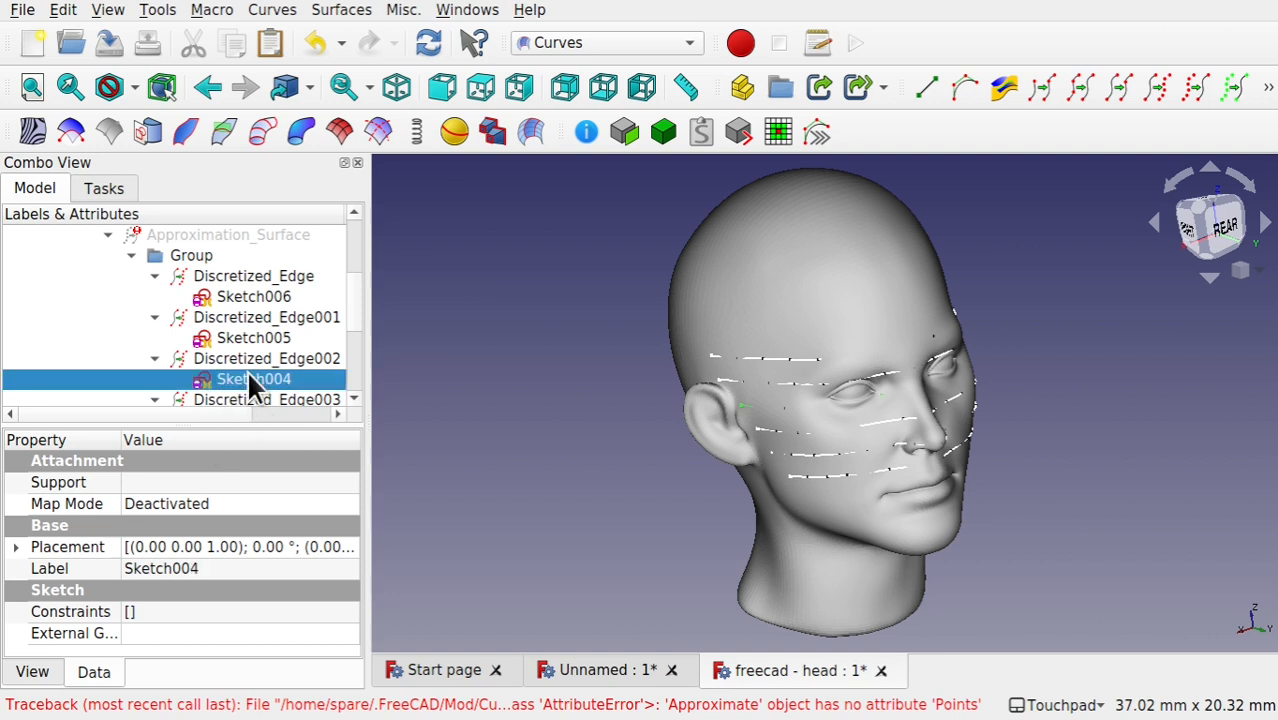
click(16, 548)
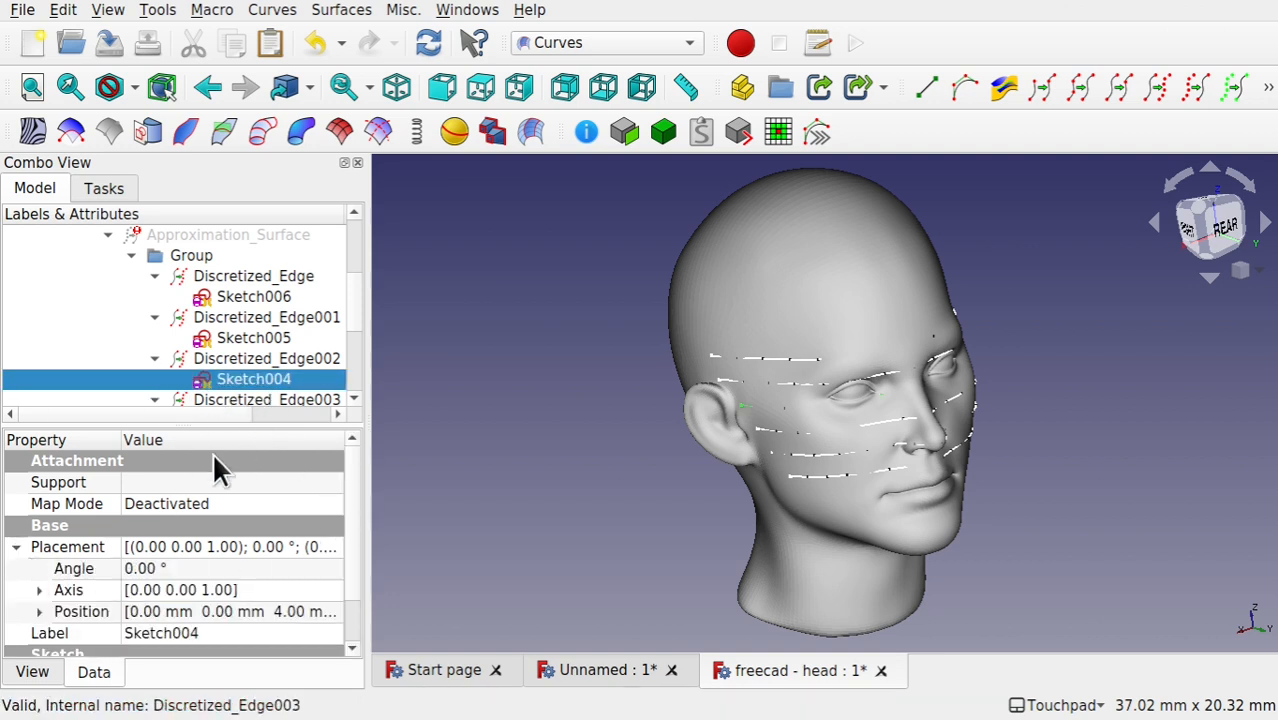
click(40, 612)
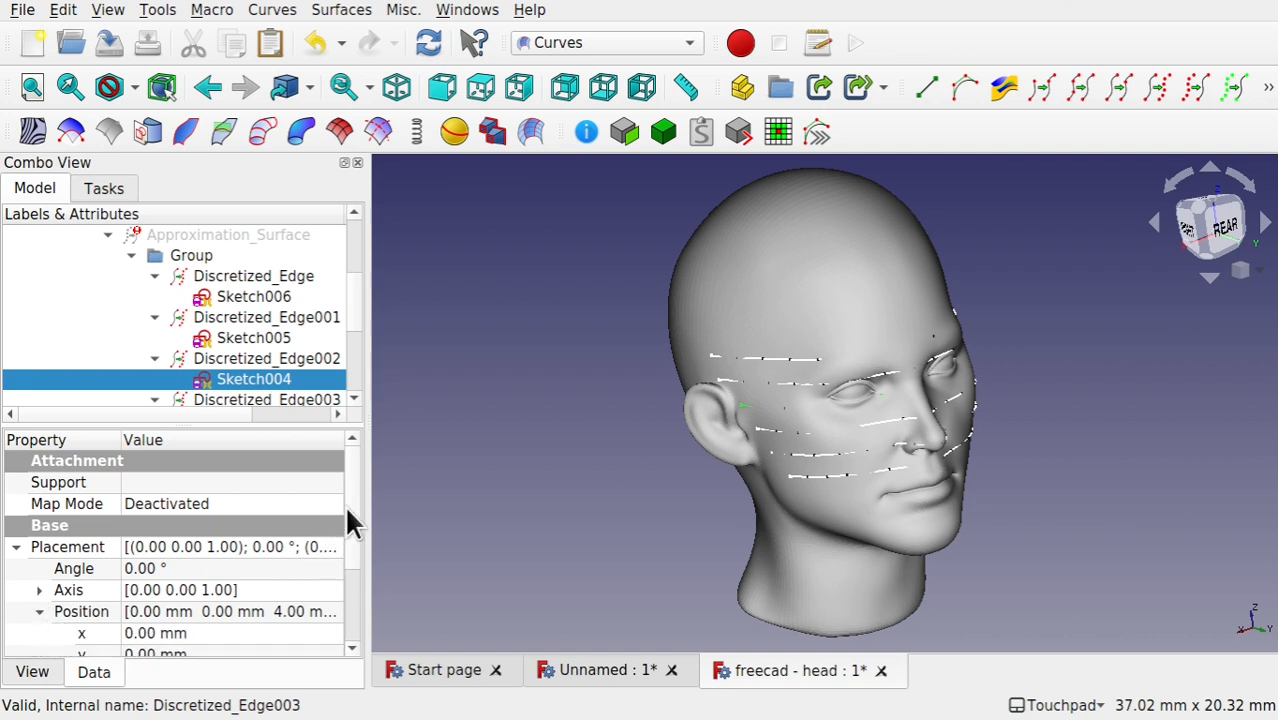
scroll(348, 515, down, 2)
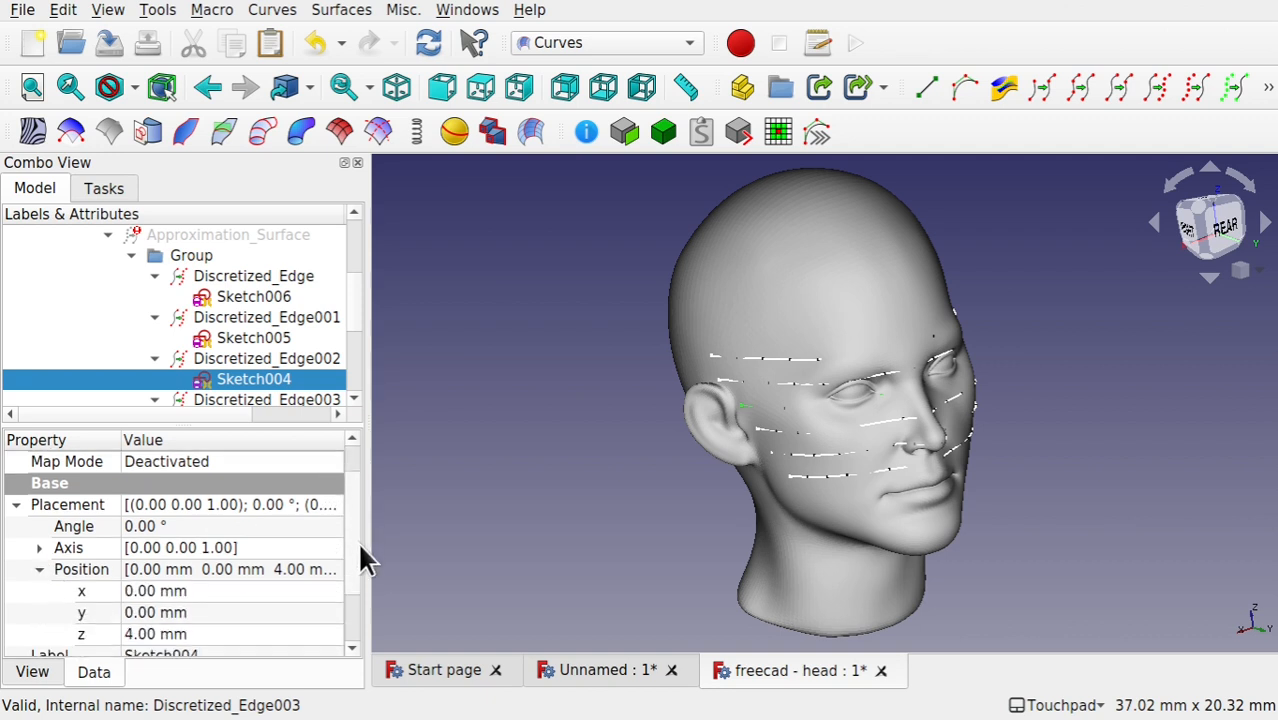
Step: Check Sketch006's placement position to read the sketch plane's height along z
click(252, 300)
click(15, 547)
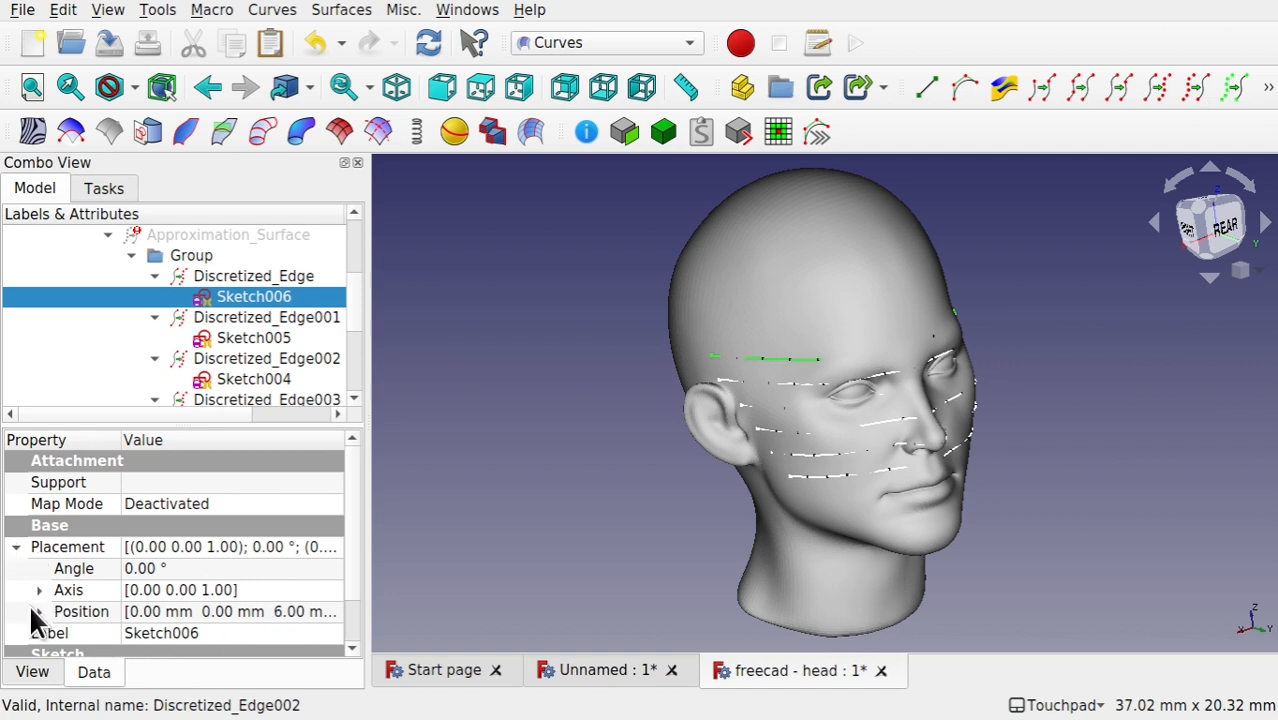
click(39, 612)
scroll(356, 557, down, 1)
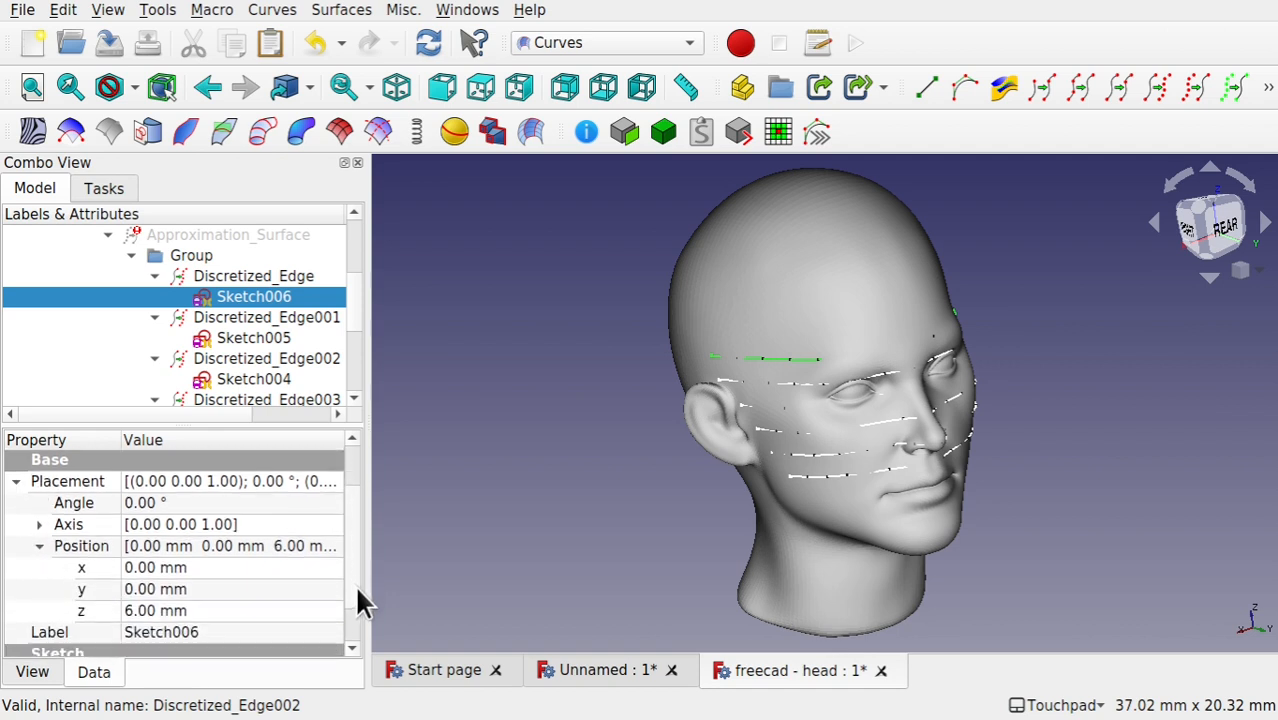
Step: Expand Sketch005's placement position and compare its z height with those of Sketch004 and Sketch006
click(255, 340)
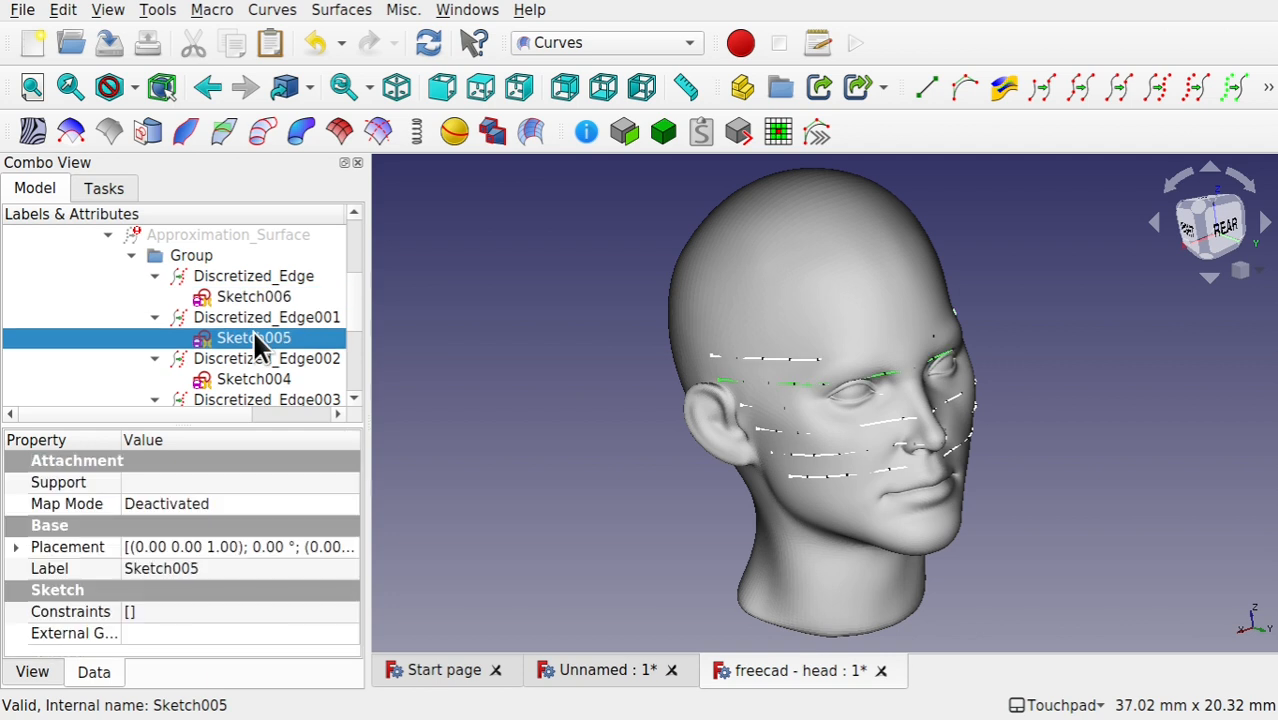
click(16, 546)
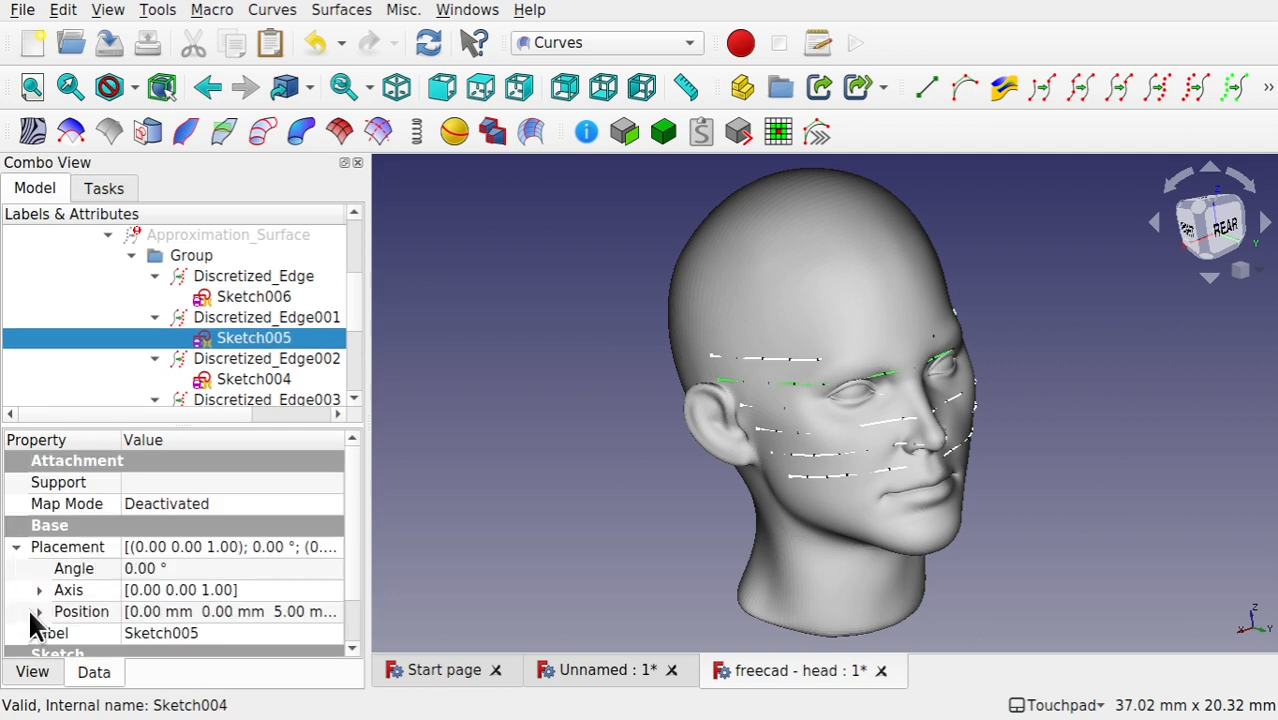
click(38, 611)
scroll(358, 585, down, 1)
scroll(358, 585, down, 2)
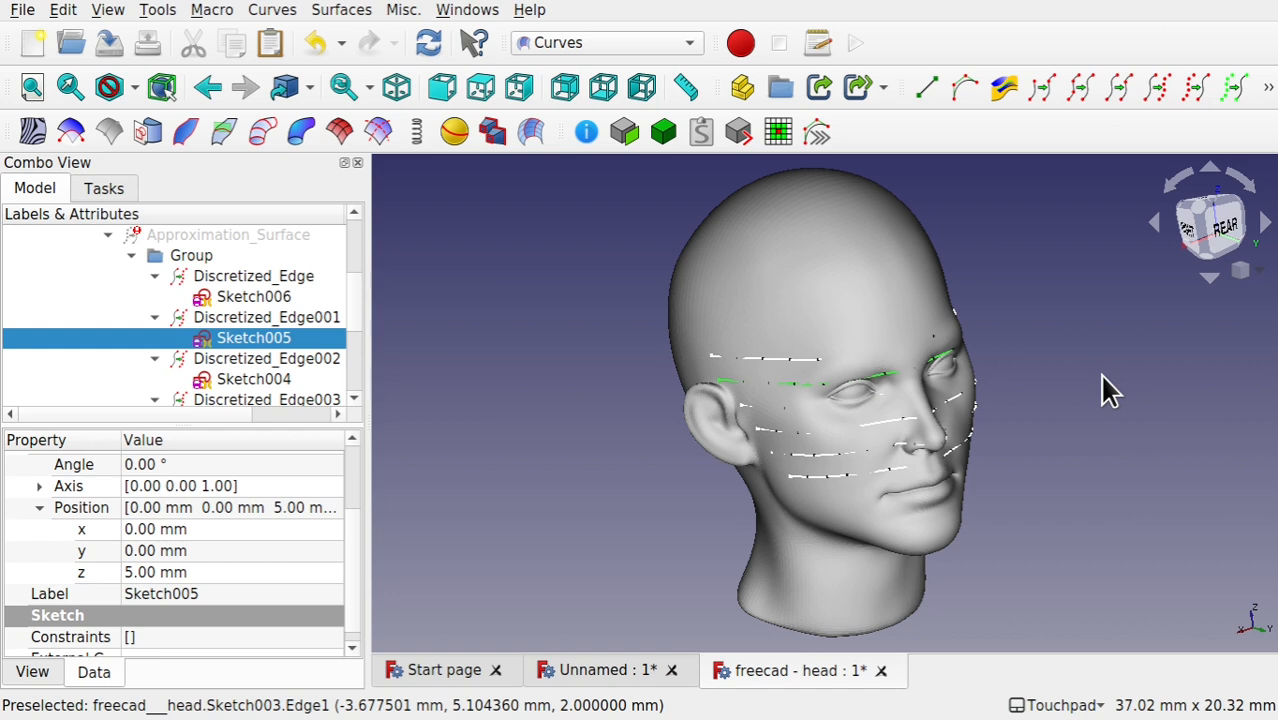
Step: Show Approximation_Surface, hide the _1091_FemaleHead_v4 mesh, and examine how the surface runs through the section sketches
click(268, 238)
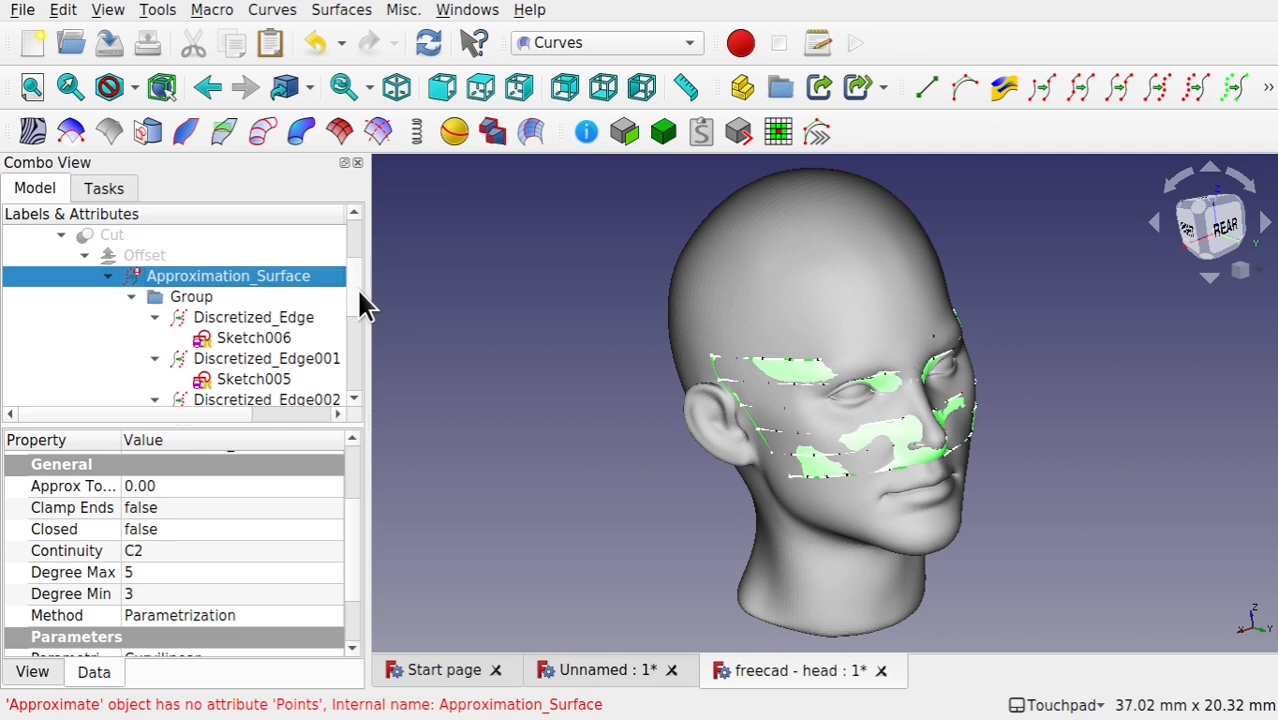
scroll(365, 286, up, 1)
click(207, 244)
key(space)
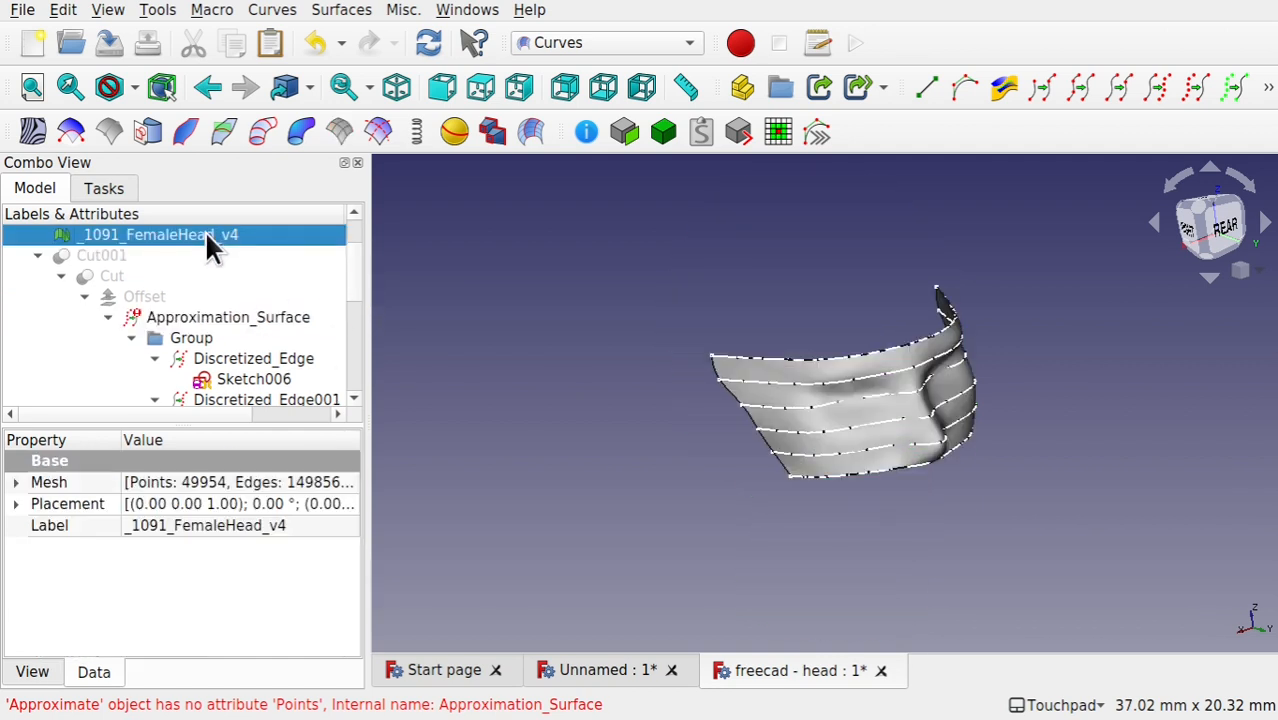
scroll(962, 448, up, 2)
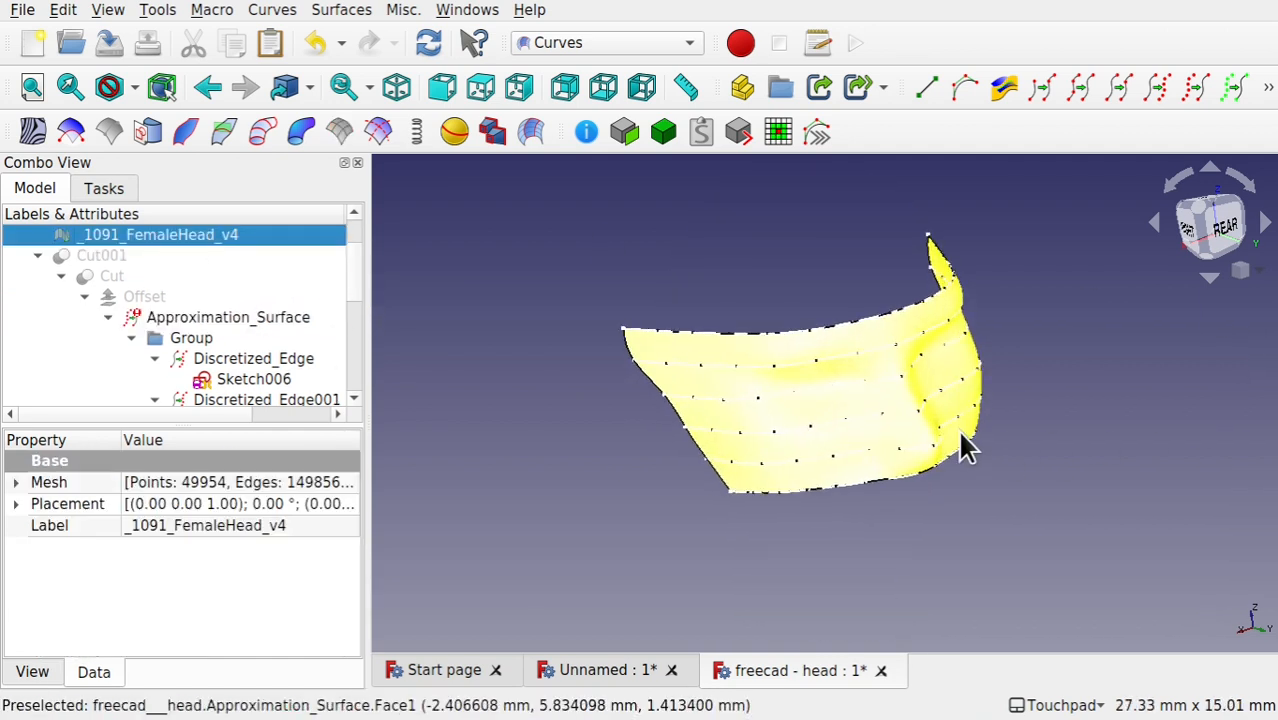
scroll(960, 431, up, 1)
alt+drag(1030, 406, 1056, 414)
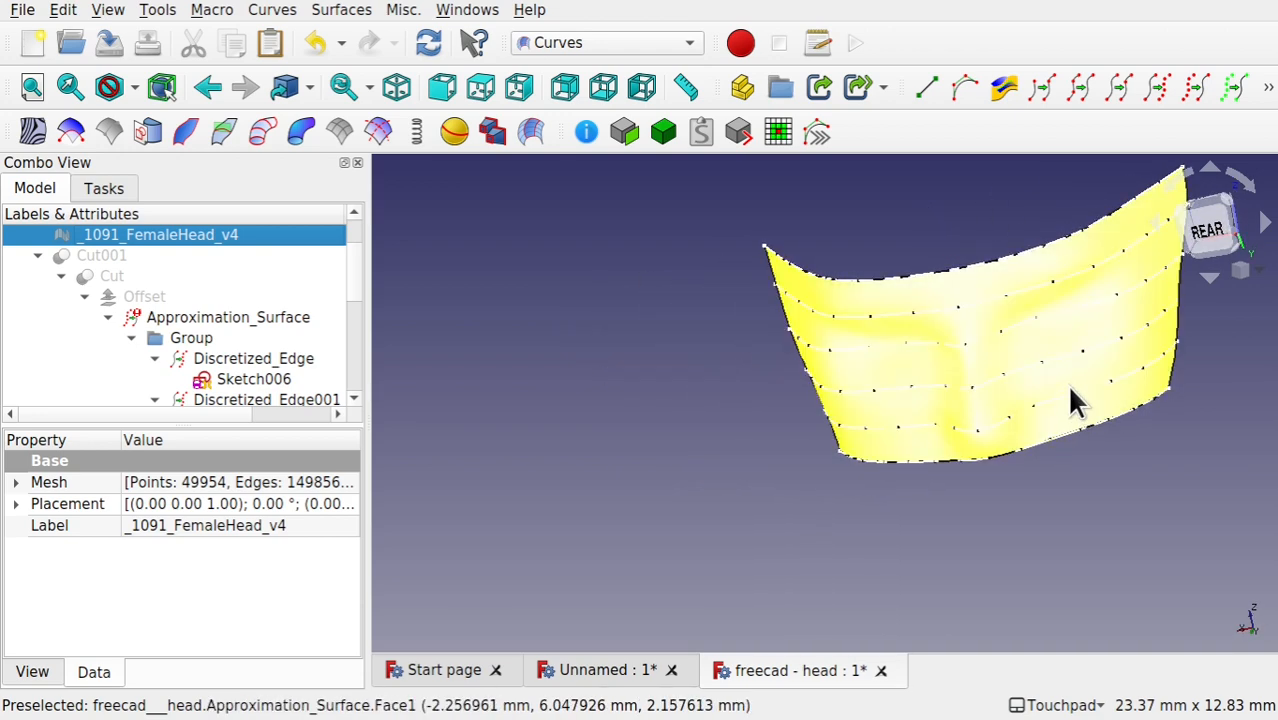
alt+drag(873, 371, 1117, 453)
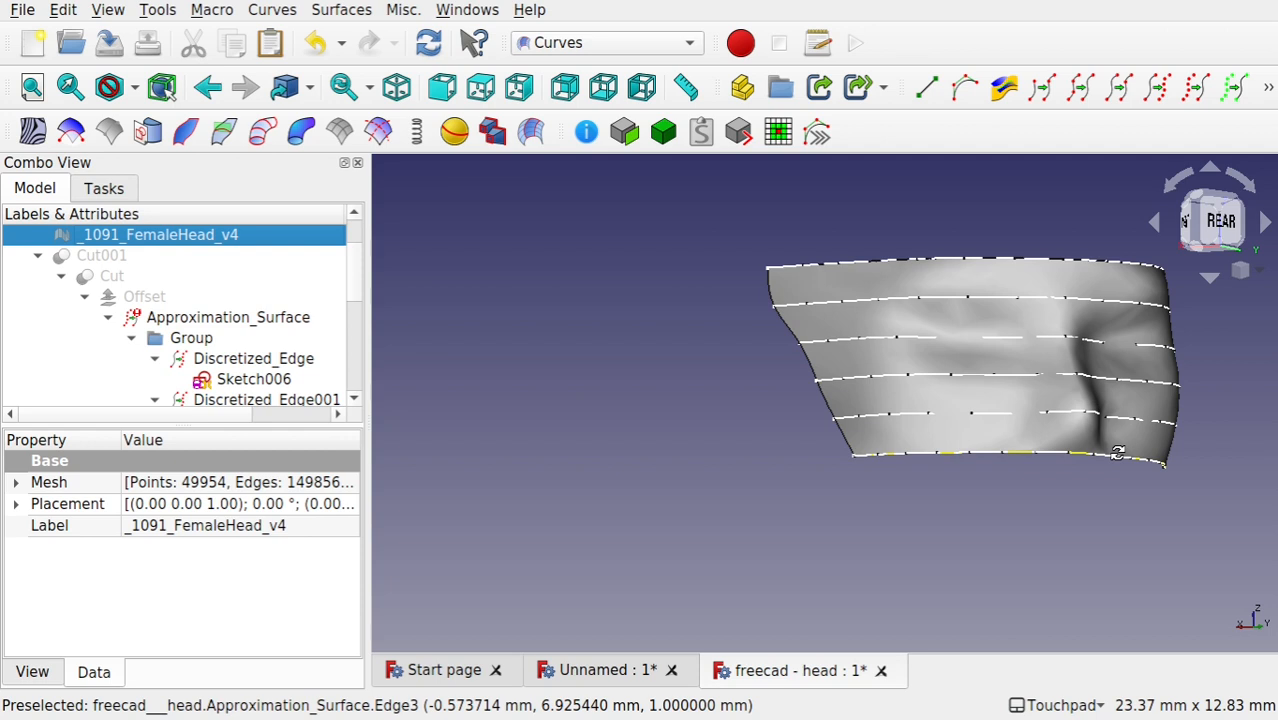
shift+drag(1118, 453, 1112, 441)
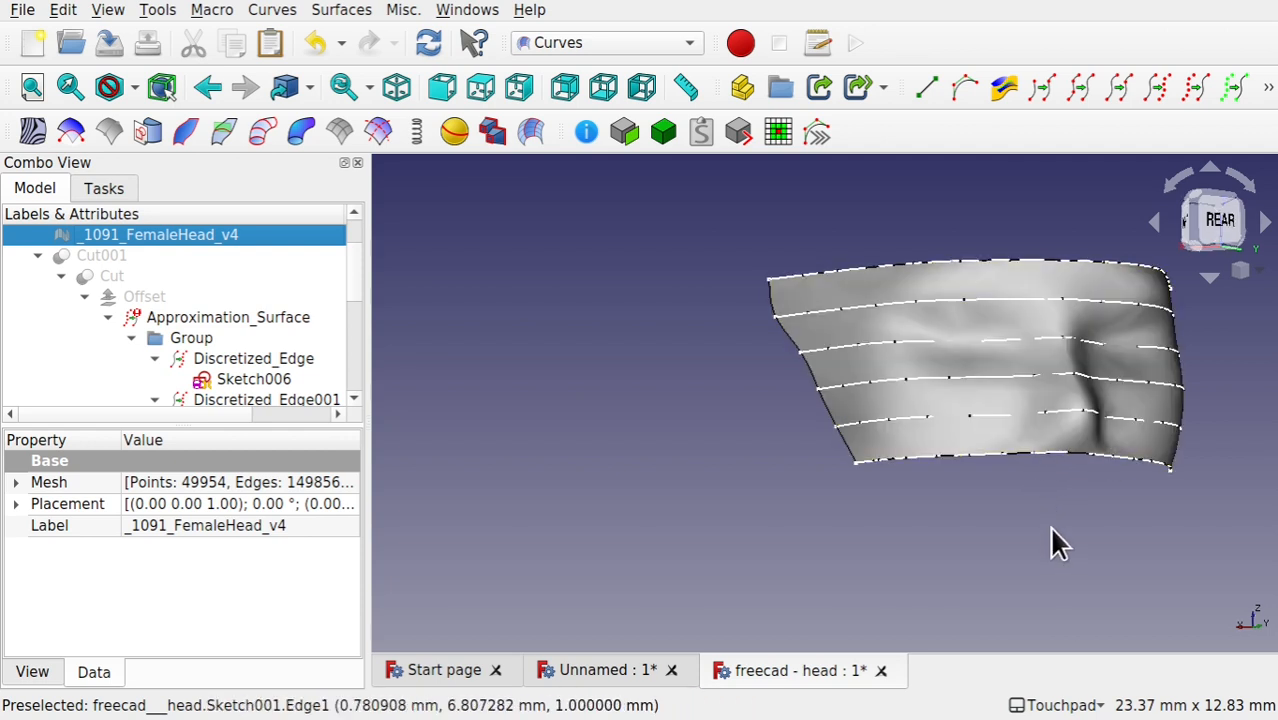